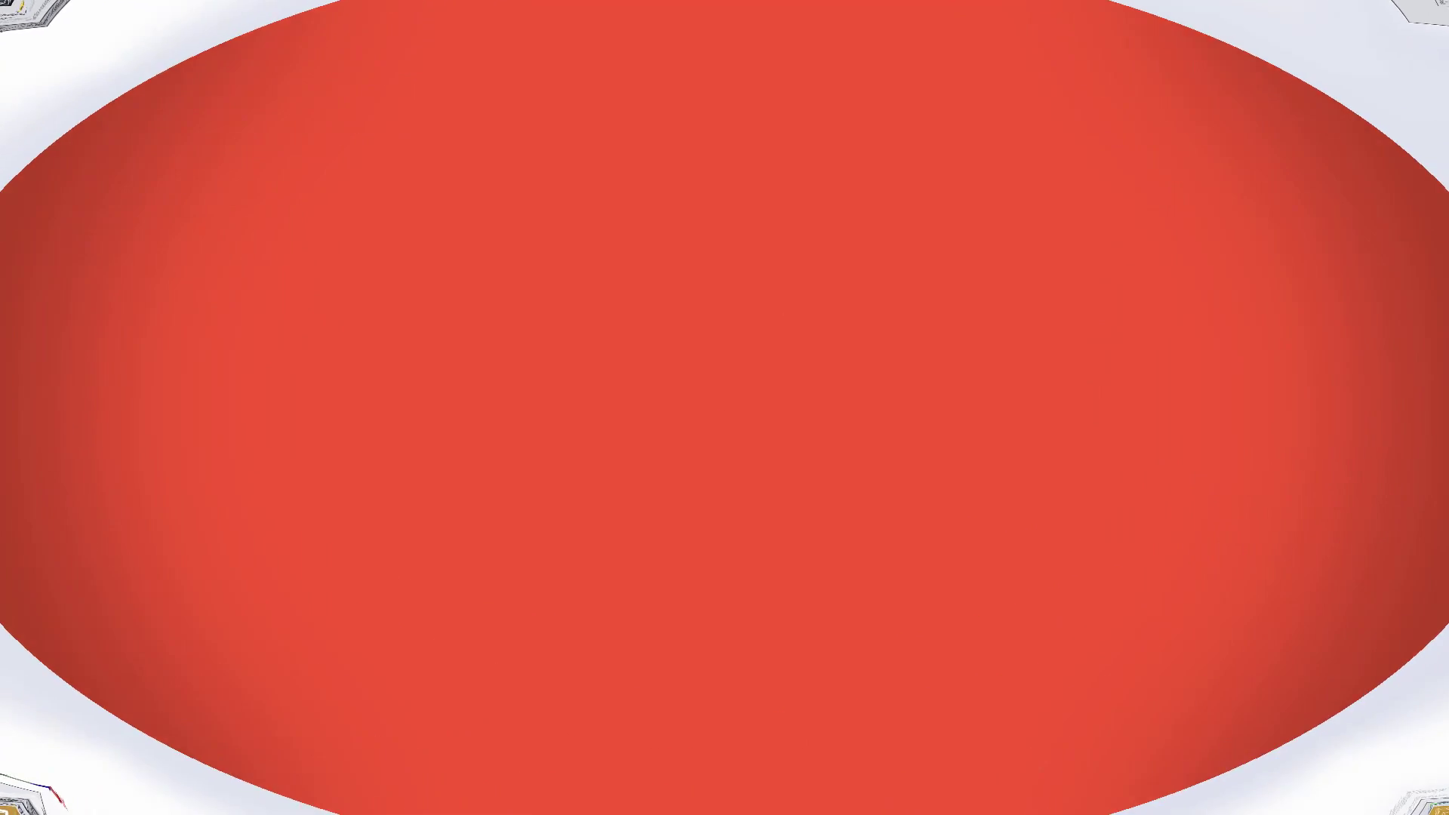
# Select the Ön Düzlem plane and open Sketch1 on it
pyautogui.click(75, 295)
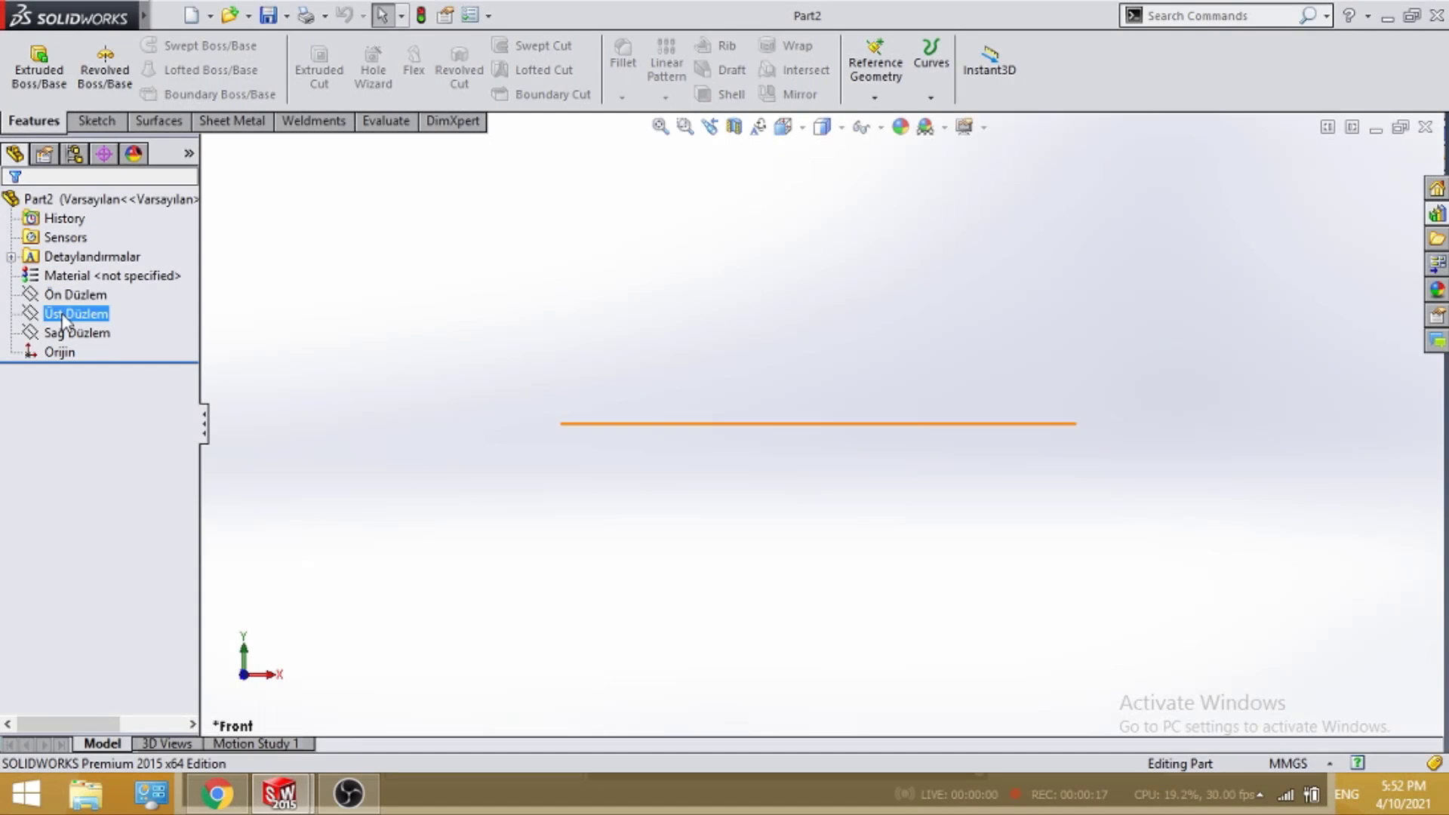
pyautogui.click(74, 293)
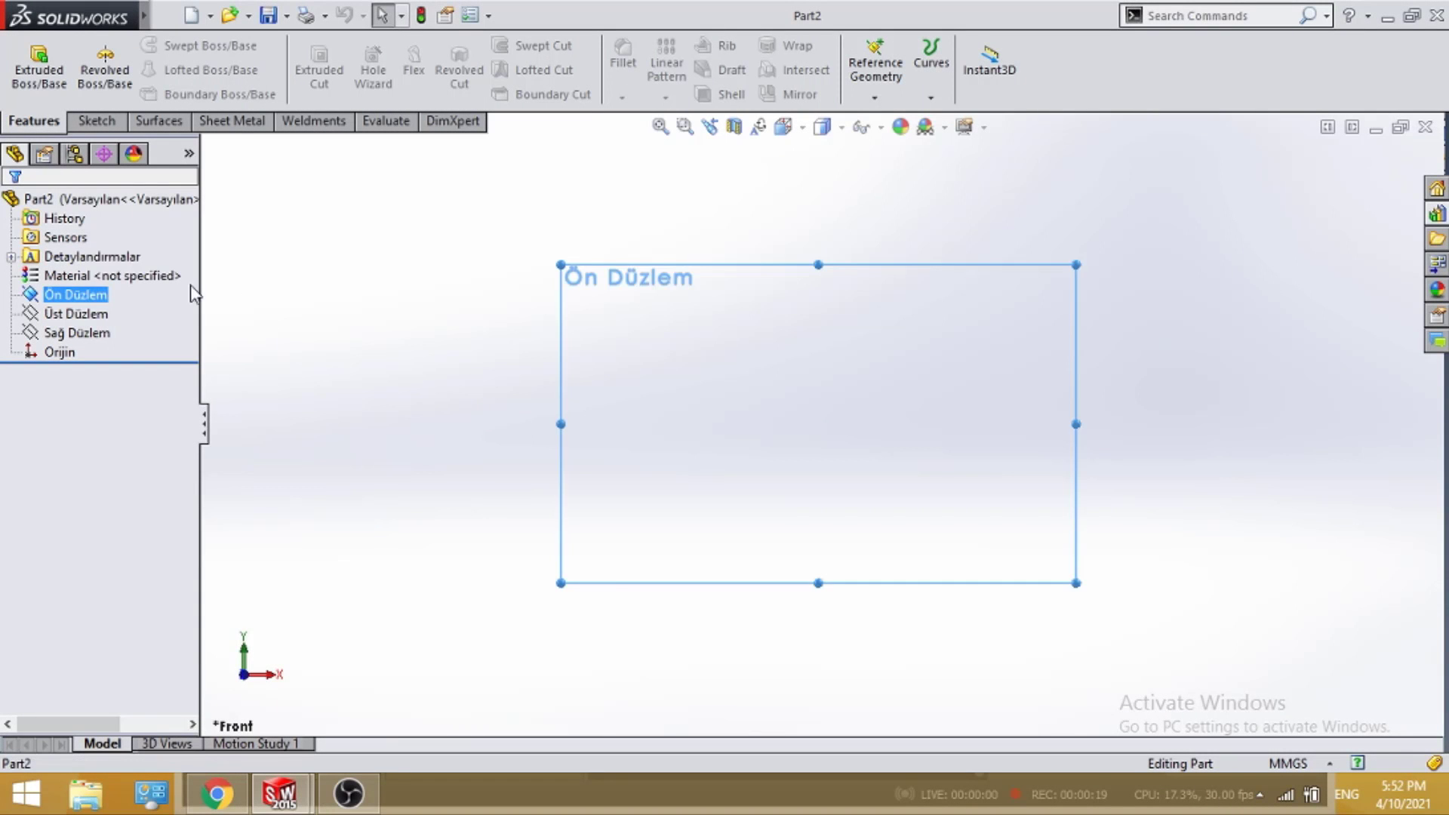
pyautogui.rightClick(78, 305)
pyautogui.click(100, 273)
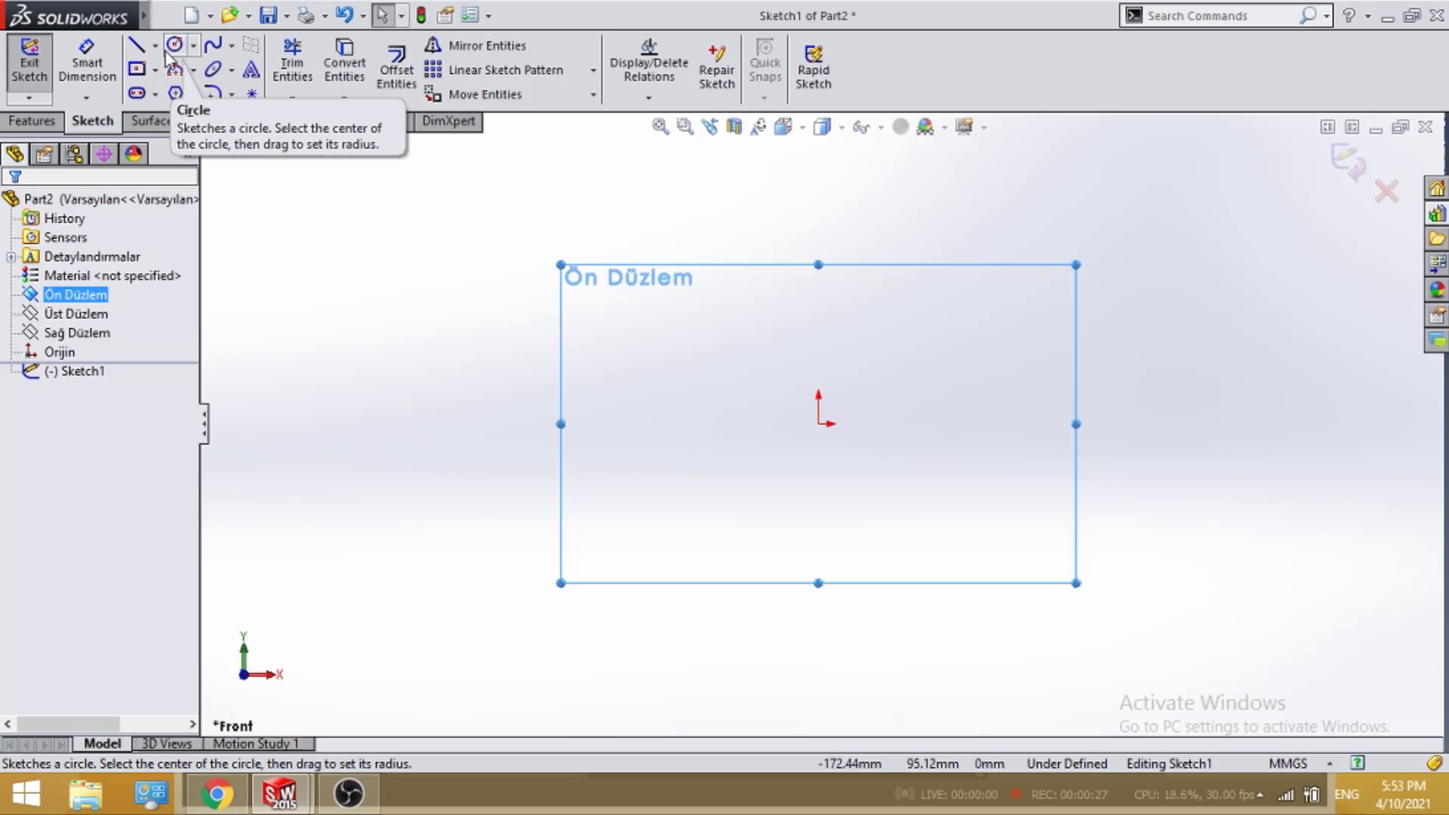
# Clear the plane selection and show the Features commands, keeping Sketch1 empty and open
pyautogui.scroll(1, 948, 452)
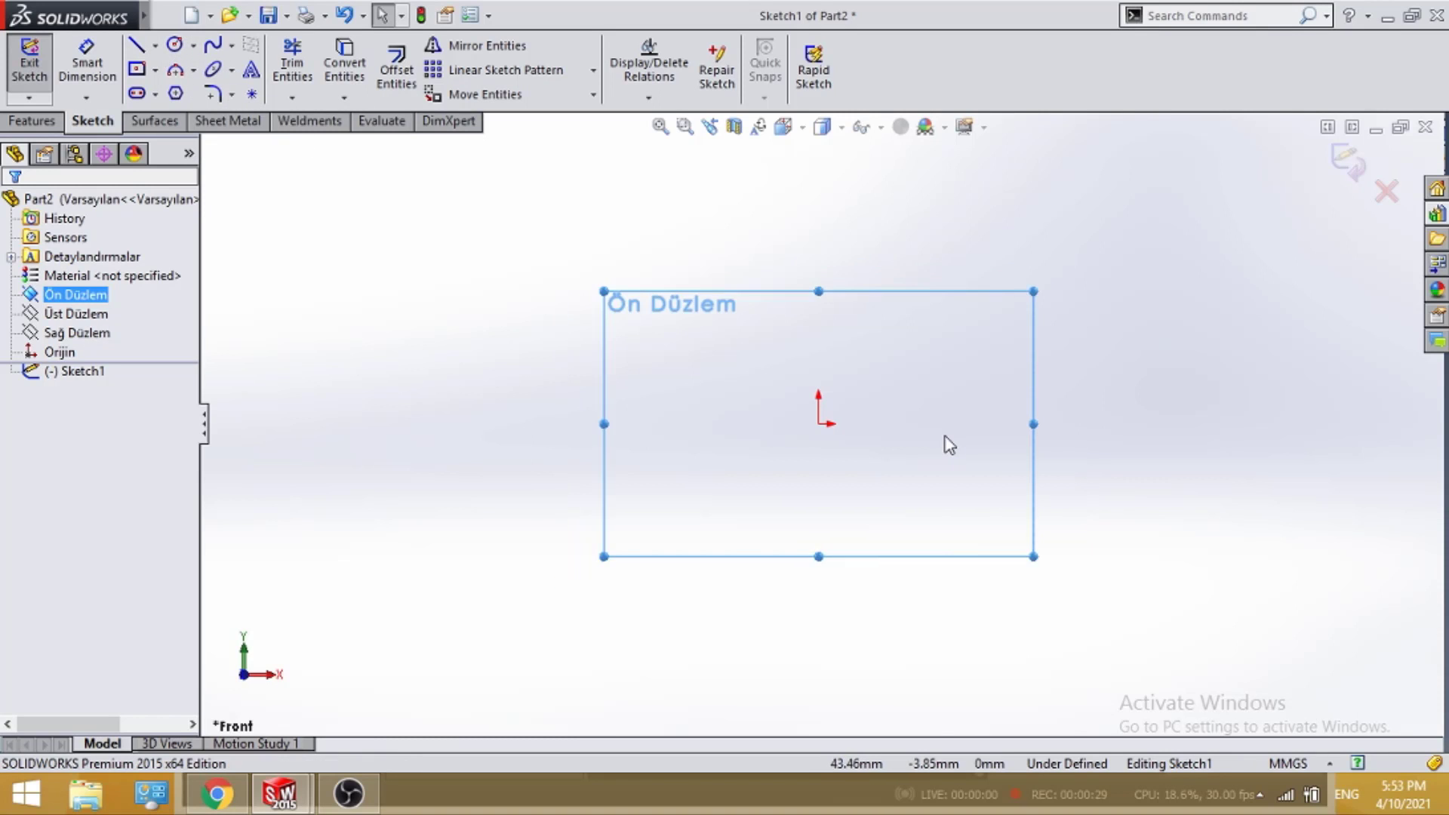
pyautogui.scroll(-1, 936, 439)
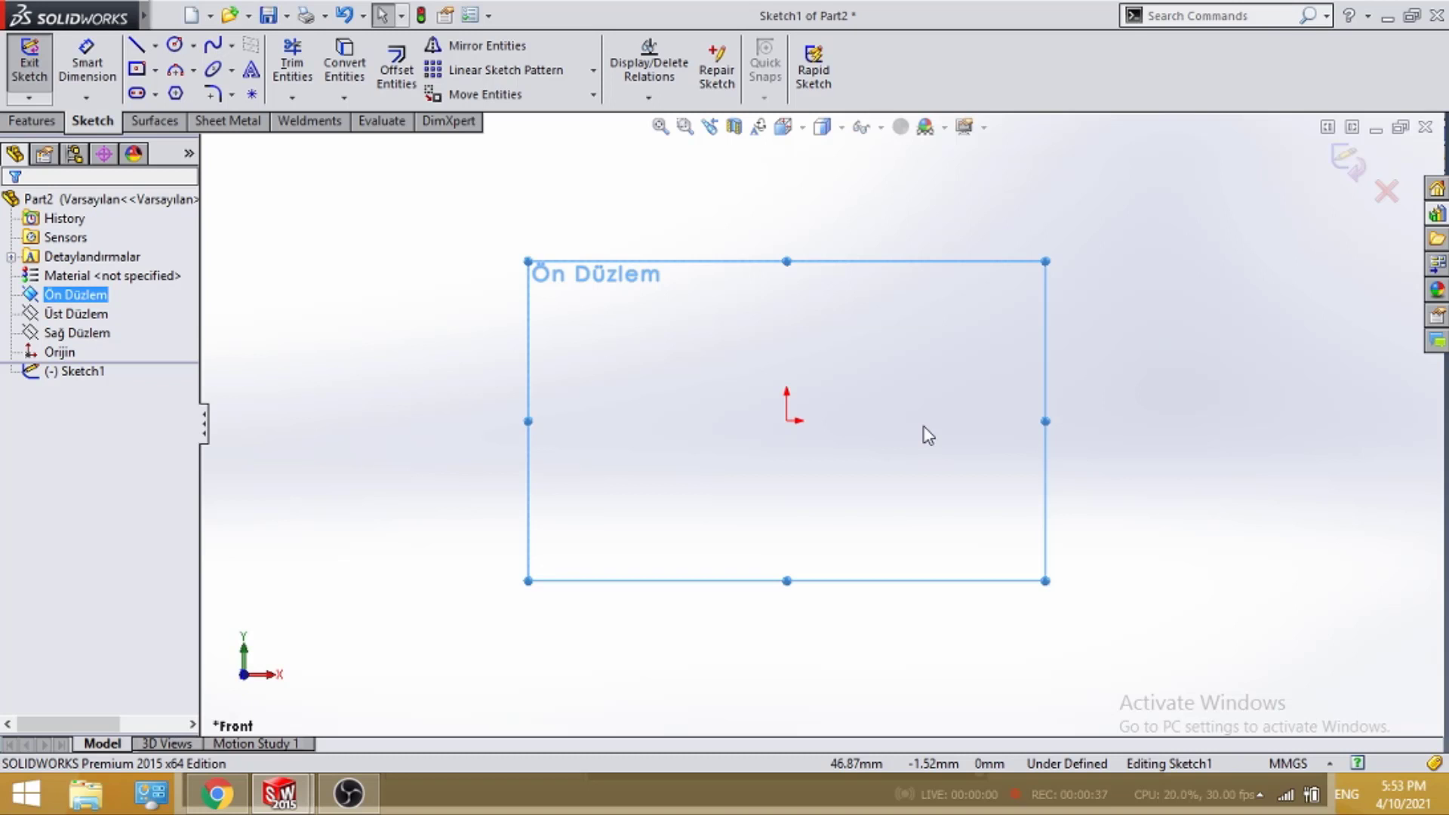
pyautogui.click(1160, 463)
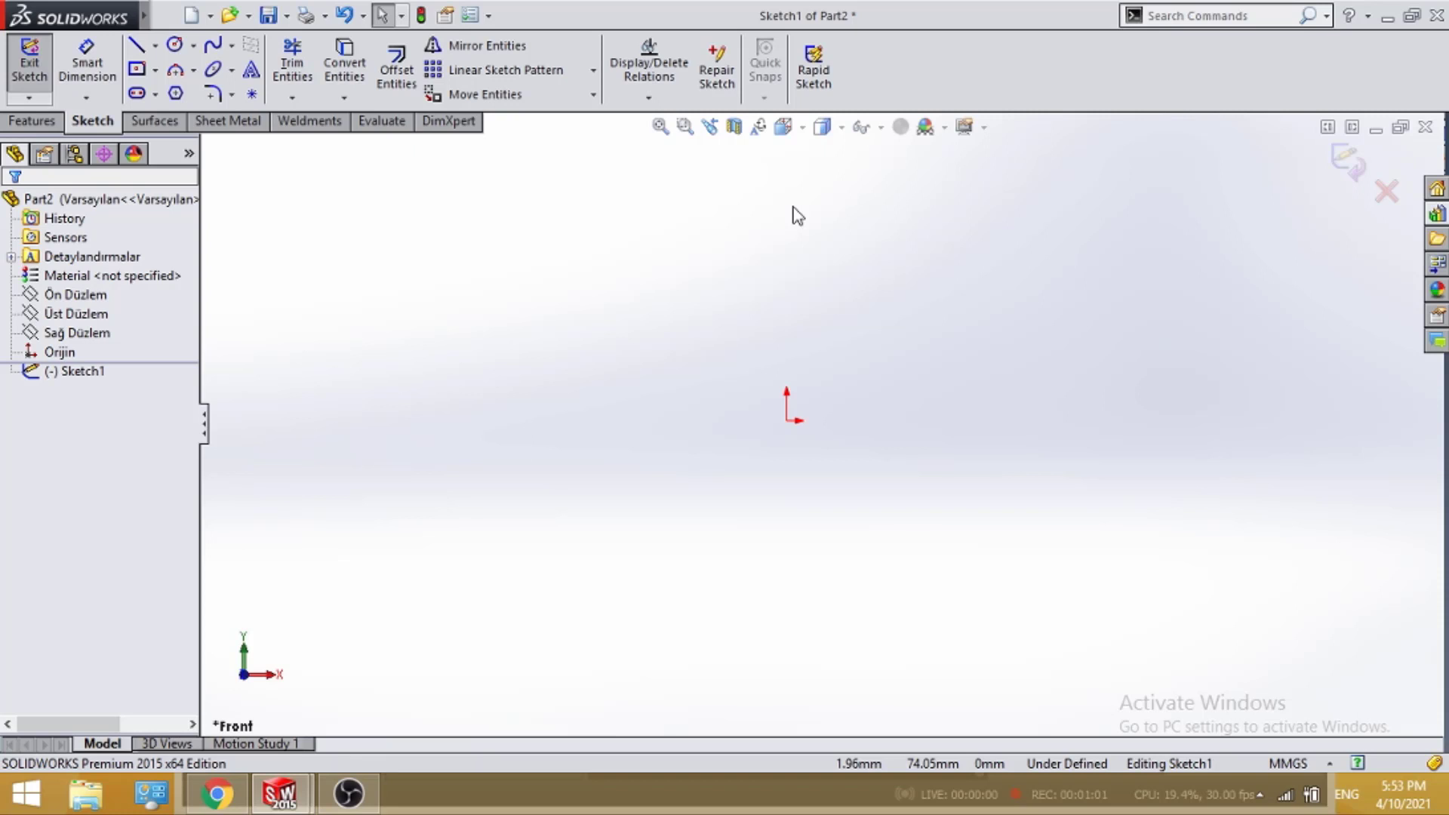
pyautogui.click(56, 122)
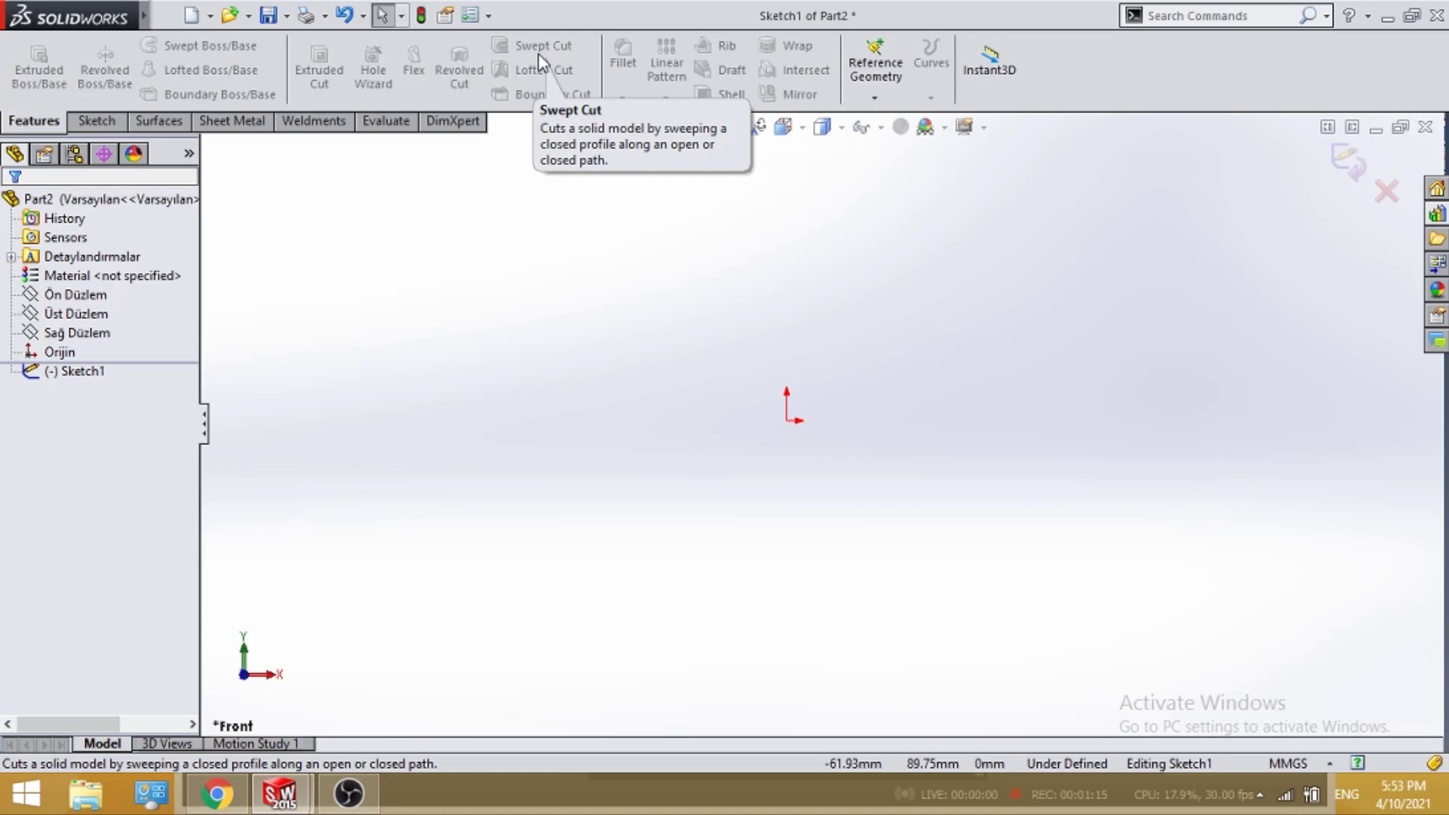
# Turn Sketch1 to a face-on Front view
pyautogui.click(60, 373)
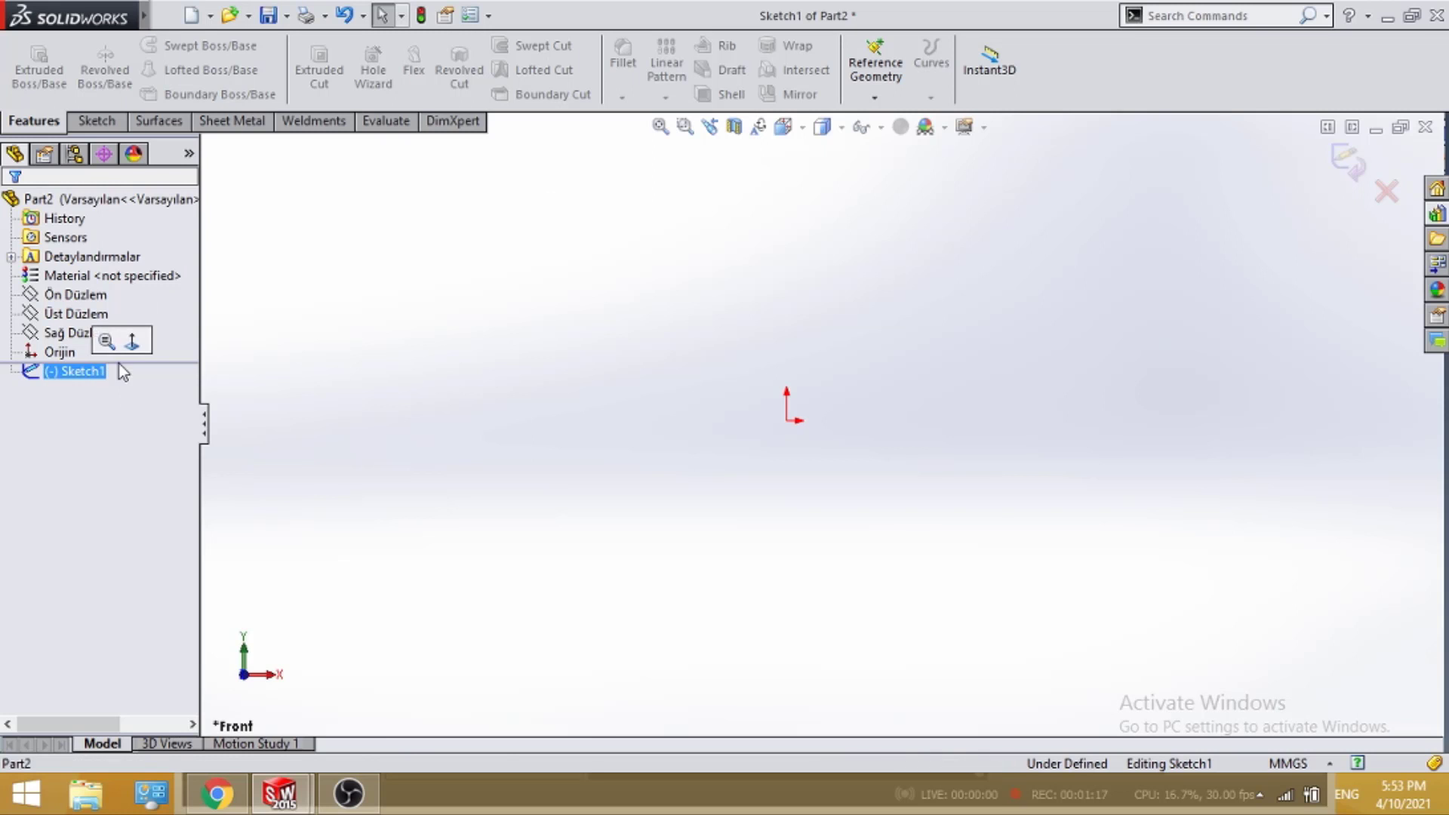
pyautogui.click(134, 341)
pyautogui.press('space')
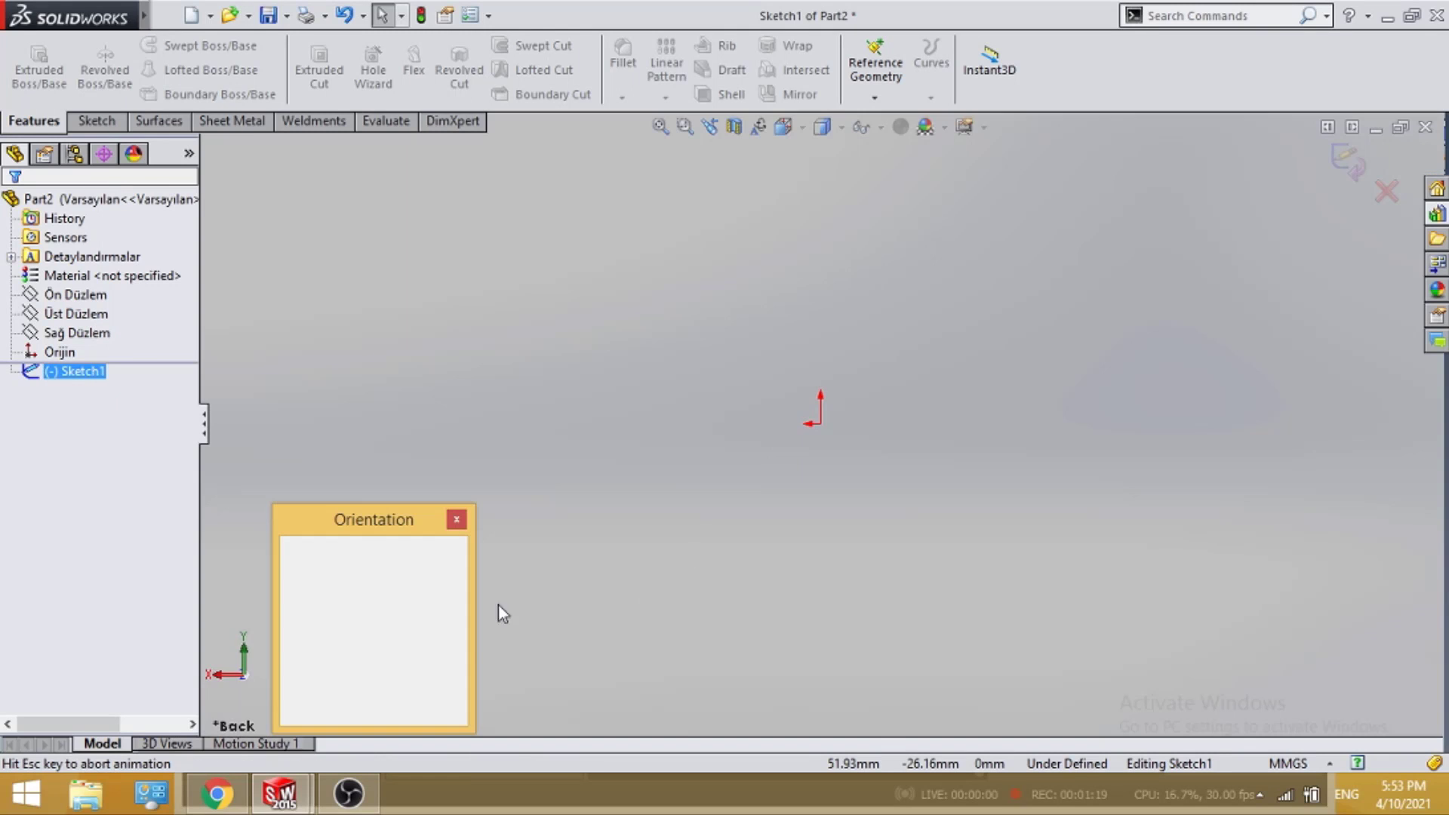
pyautogui.click(457, 632)
# Draw a vertical line up from the origin and a horizontal line across it
pyautogui.press('l')
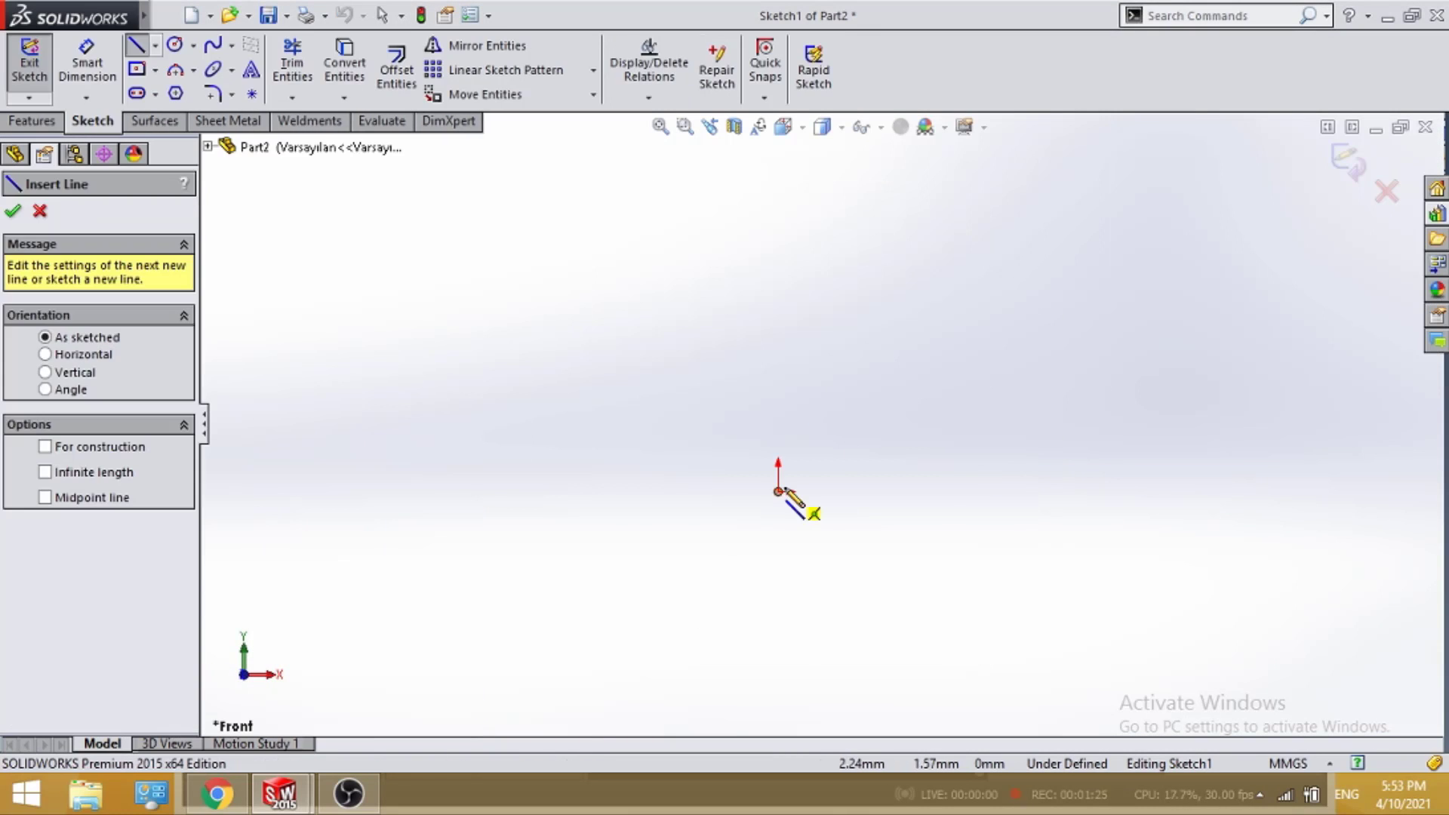
pyautogui.click(779, 491)
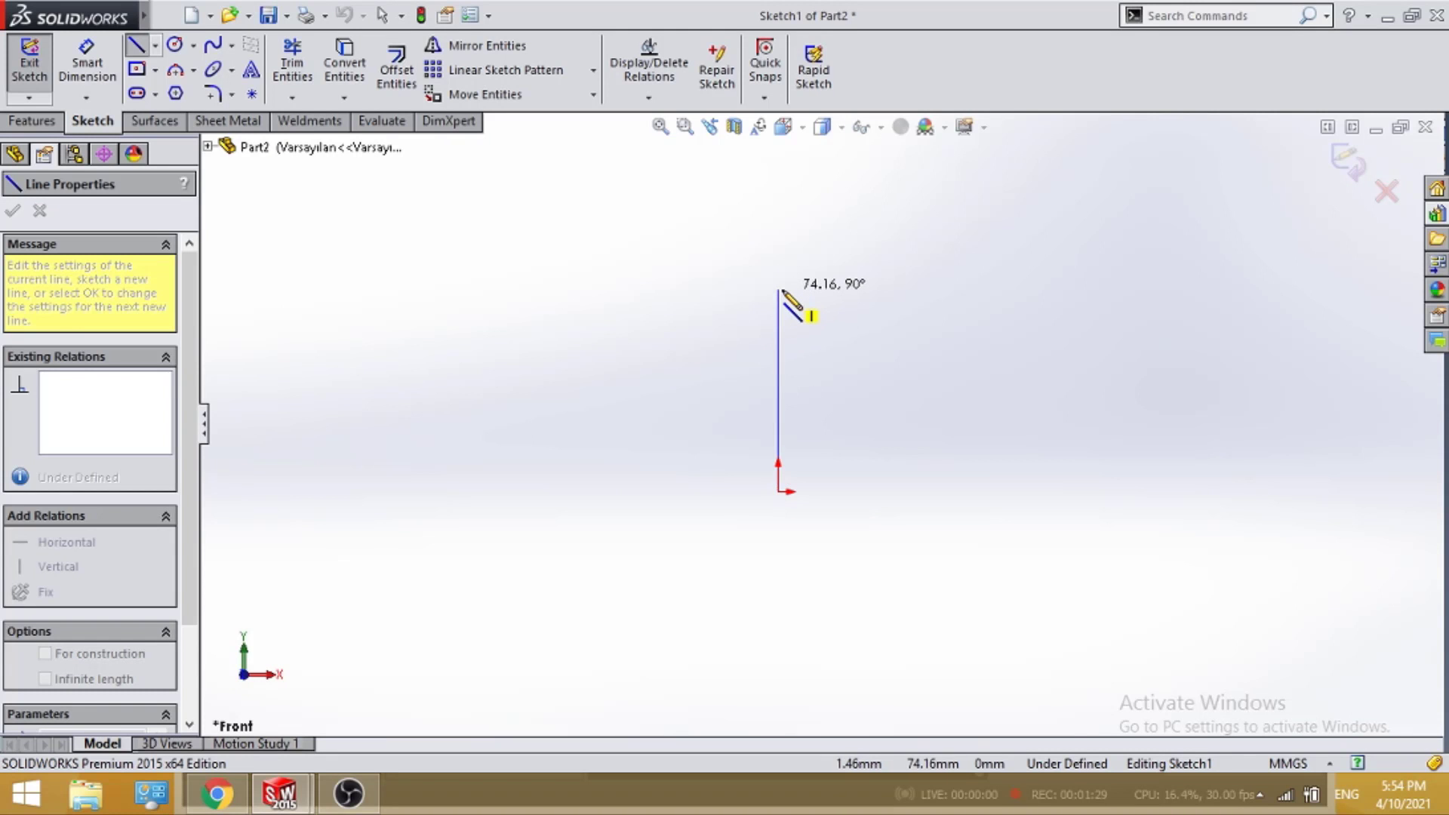
pyautogui.click(779, 290)
pyautogui.press('Escape')
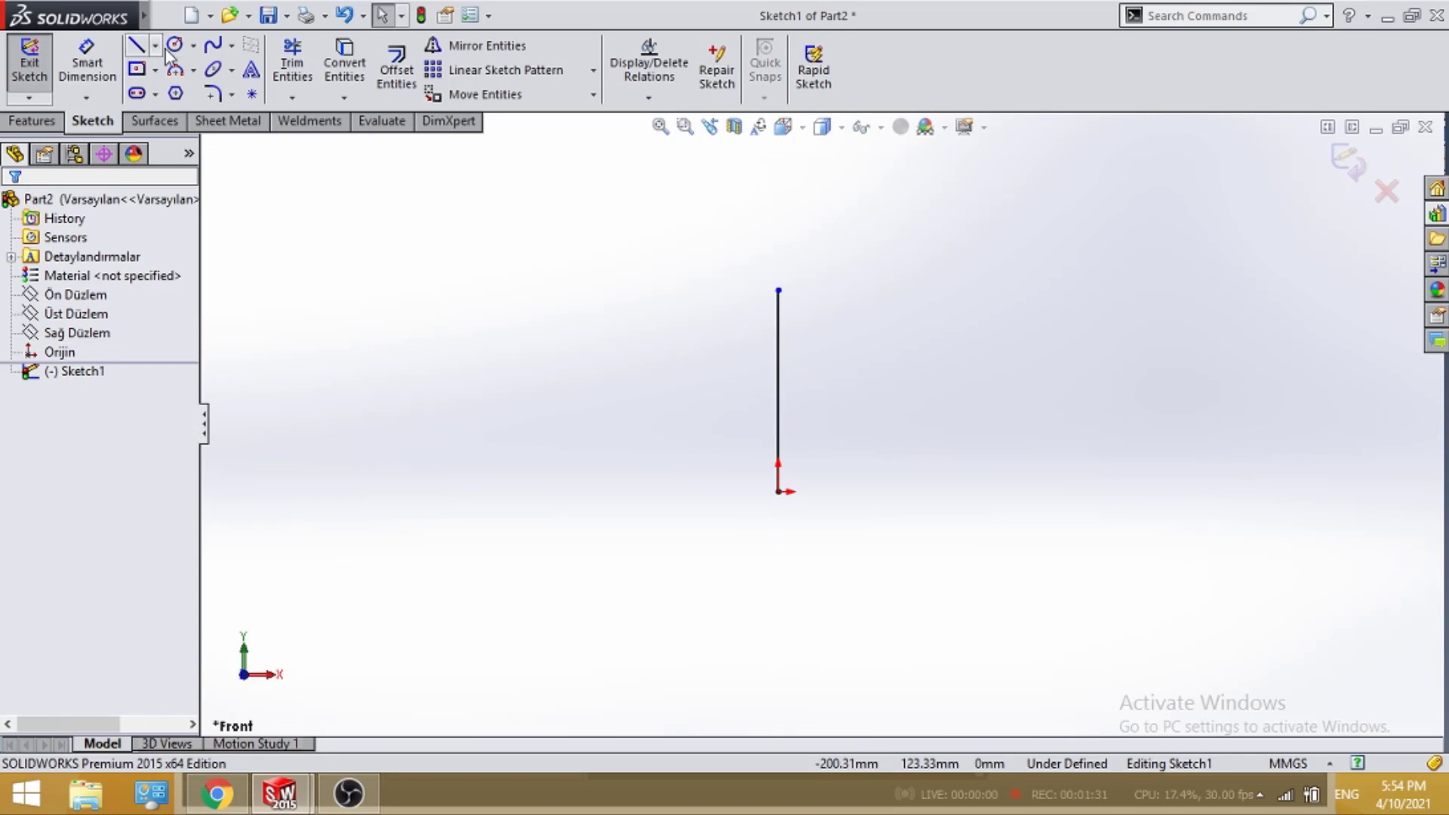
pyautogui.click(137, 46)
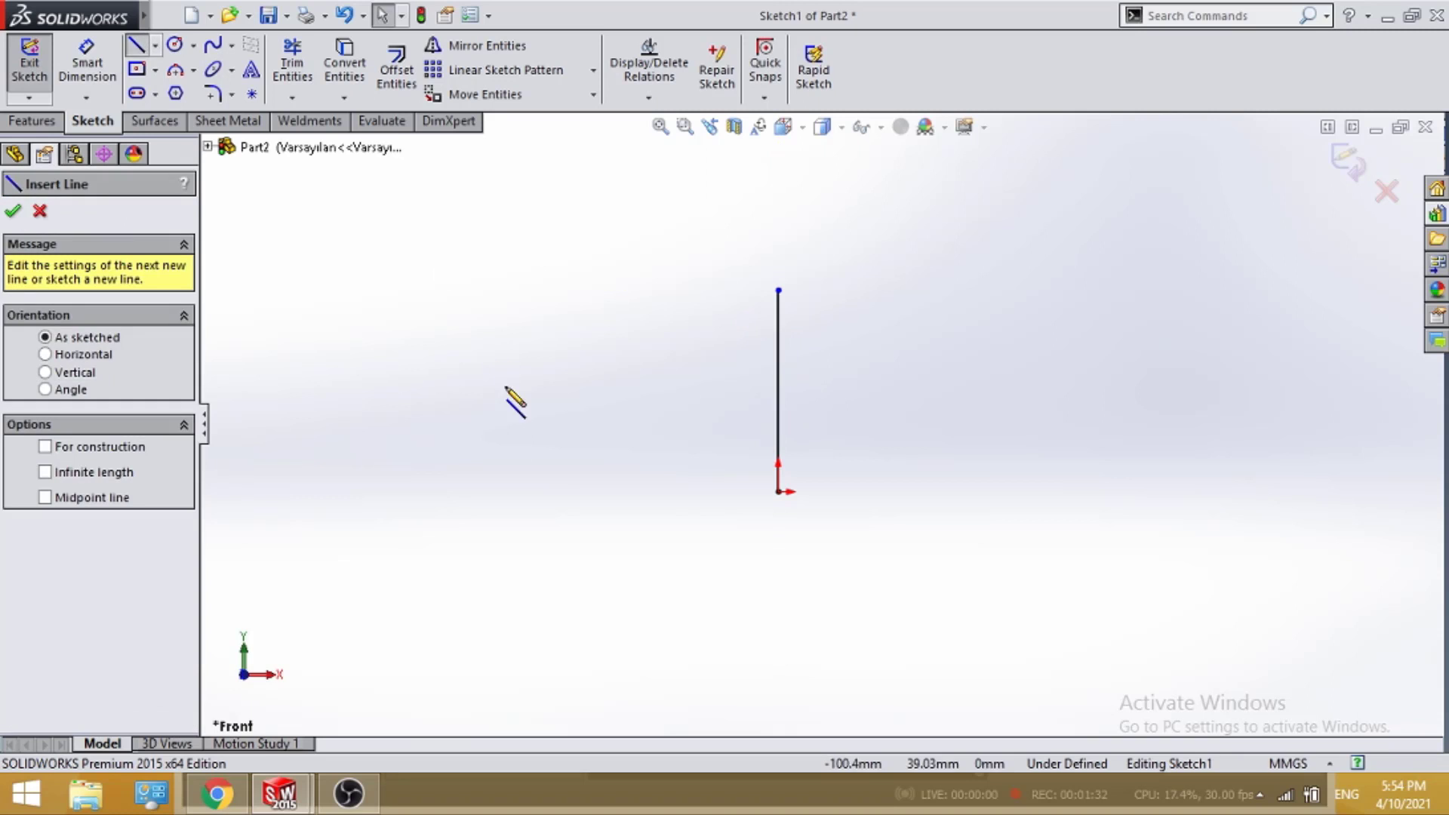
pyautogui.click(612, 492)
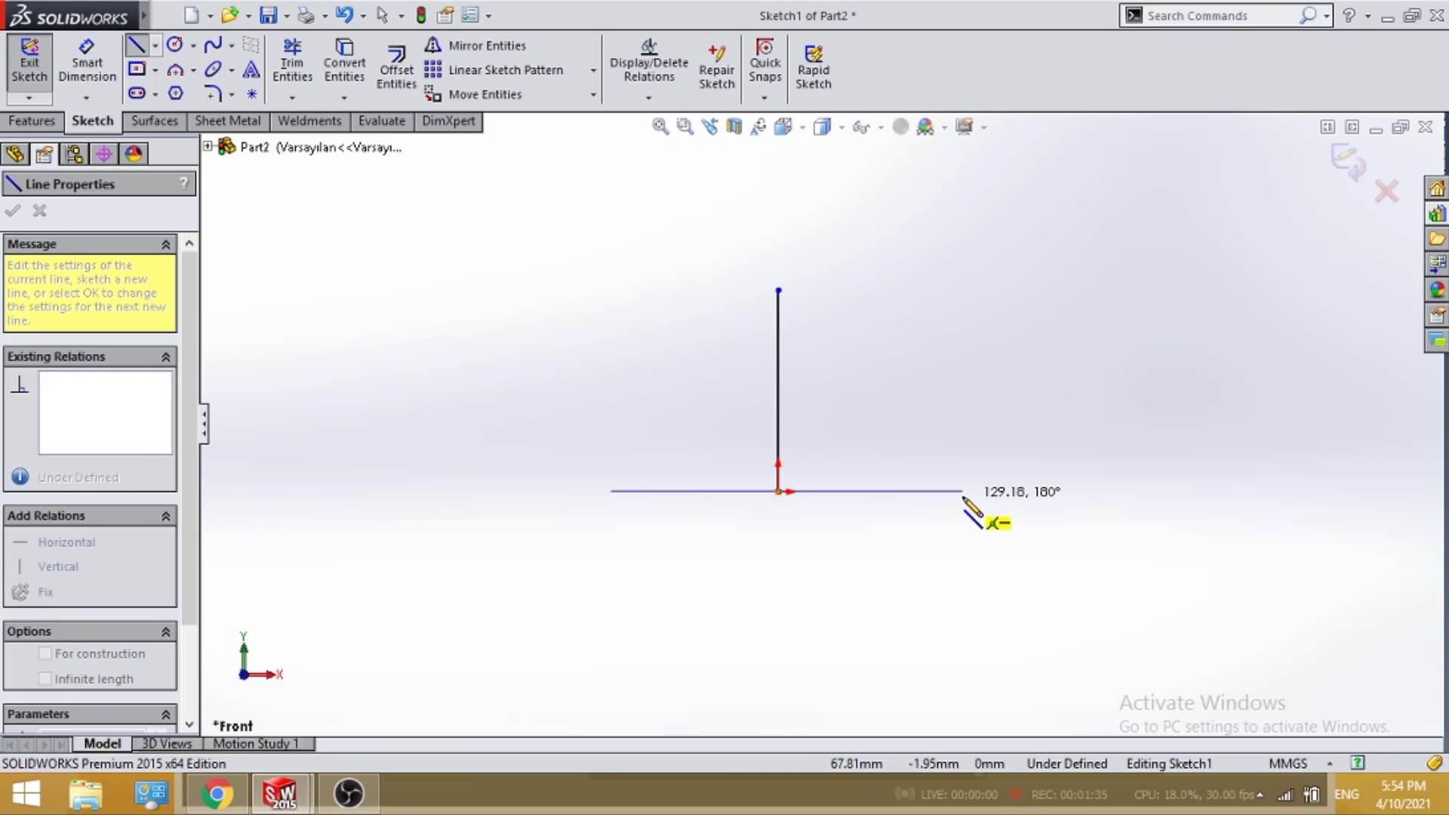
pyautogui.click(962, 492)
pyautogui.click(89, 47)
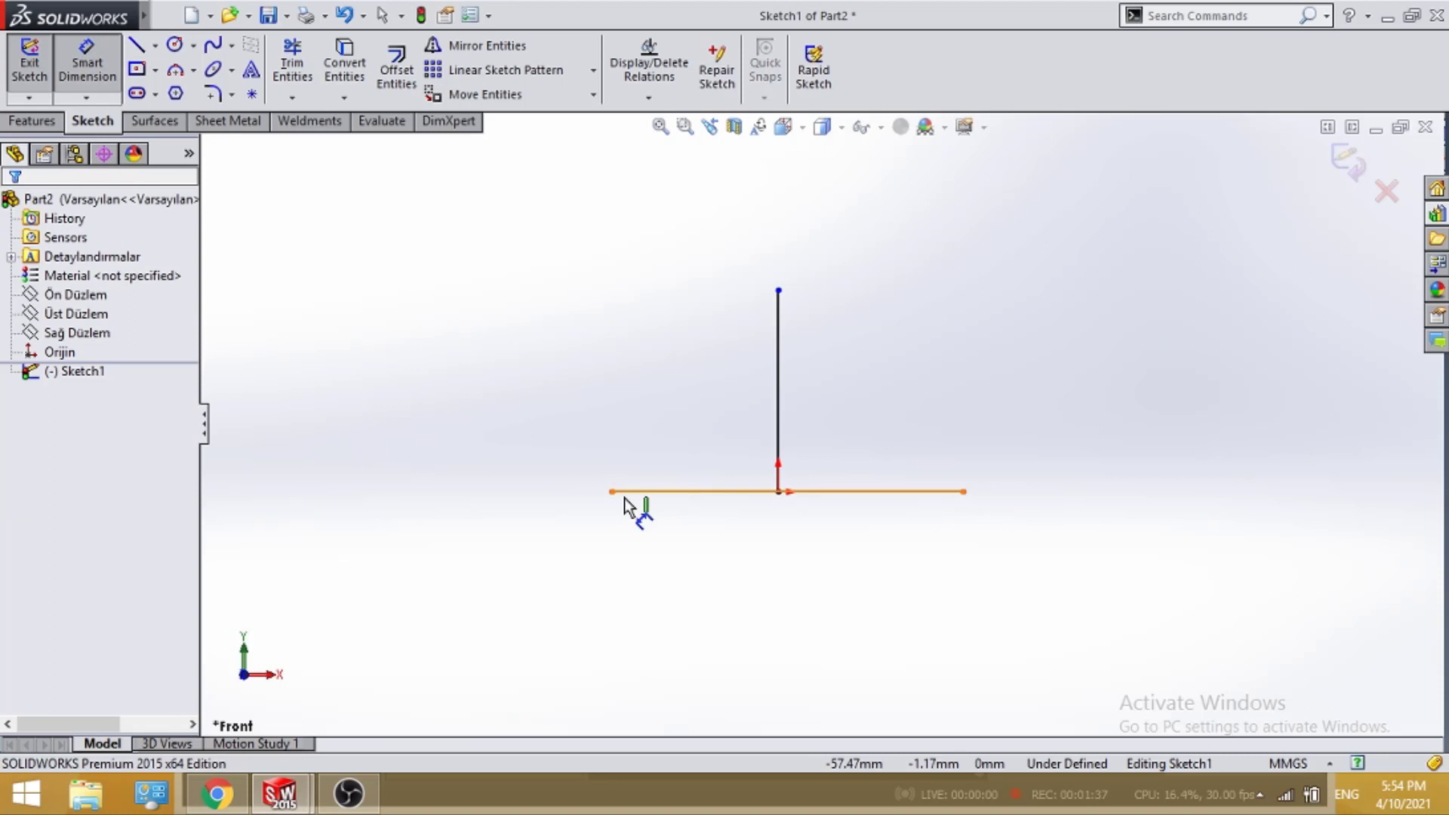
# Dimension both horizontal line halves to 100 mm from the vertical line
pyautogui.click(611, 492)
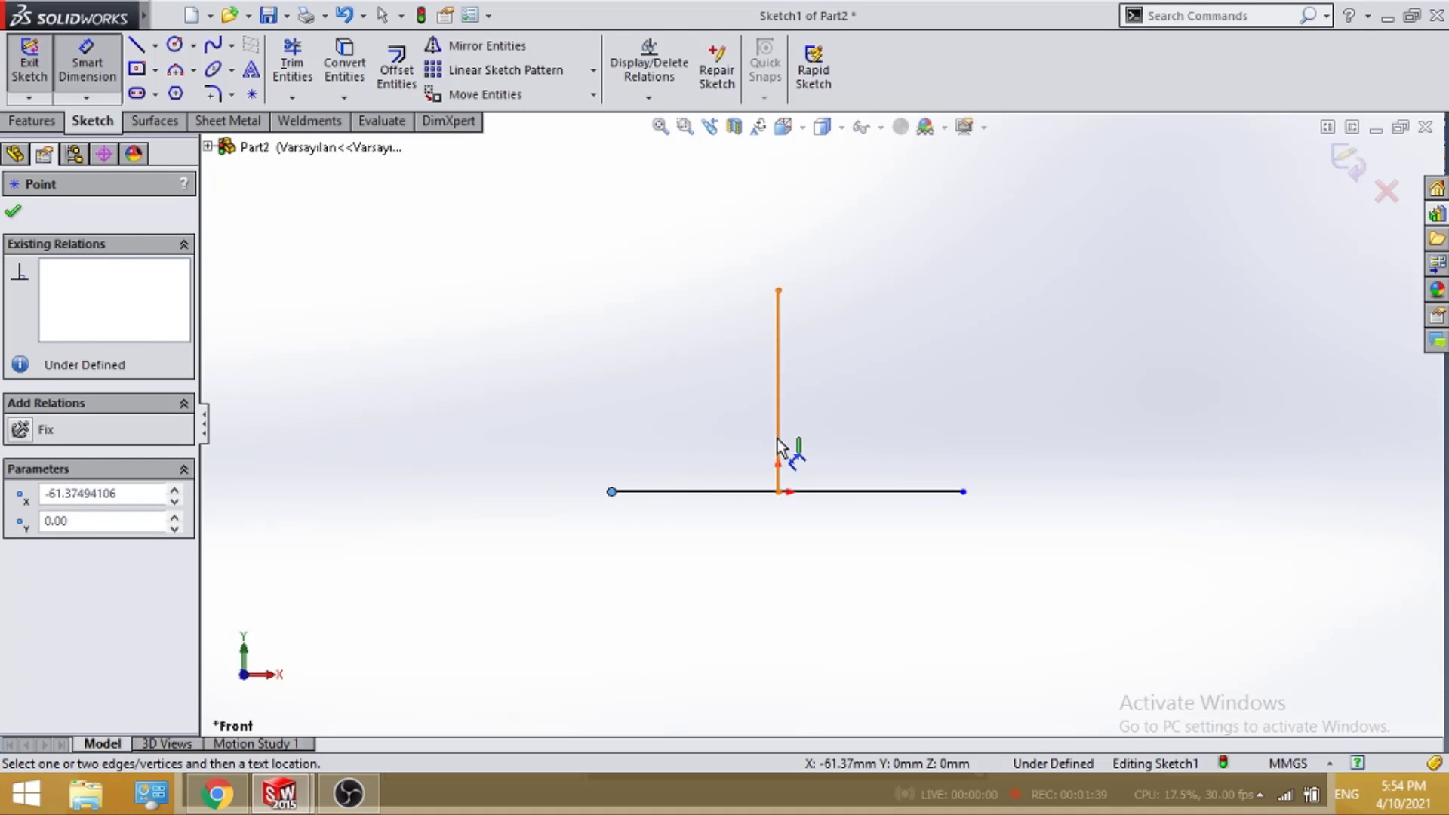
pyautogui.click(779, 446)
pyautogui.click(694, 419)
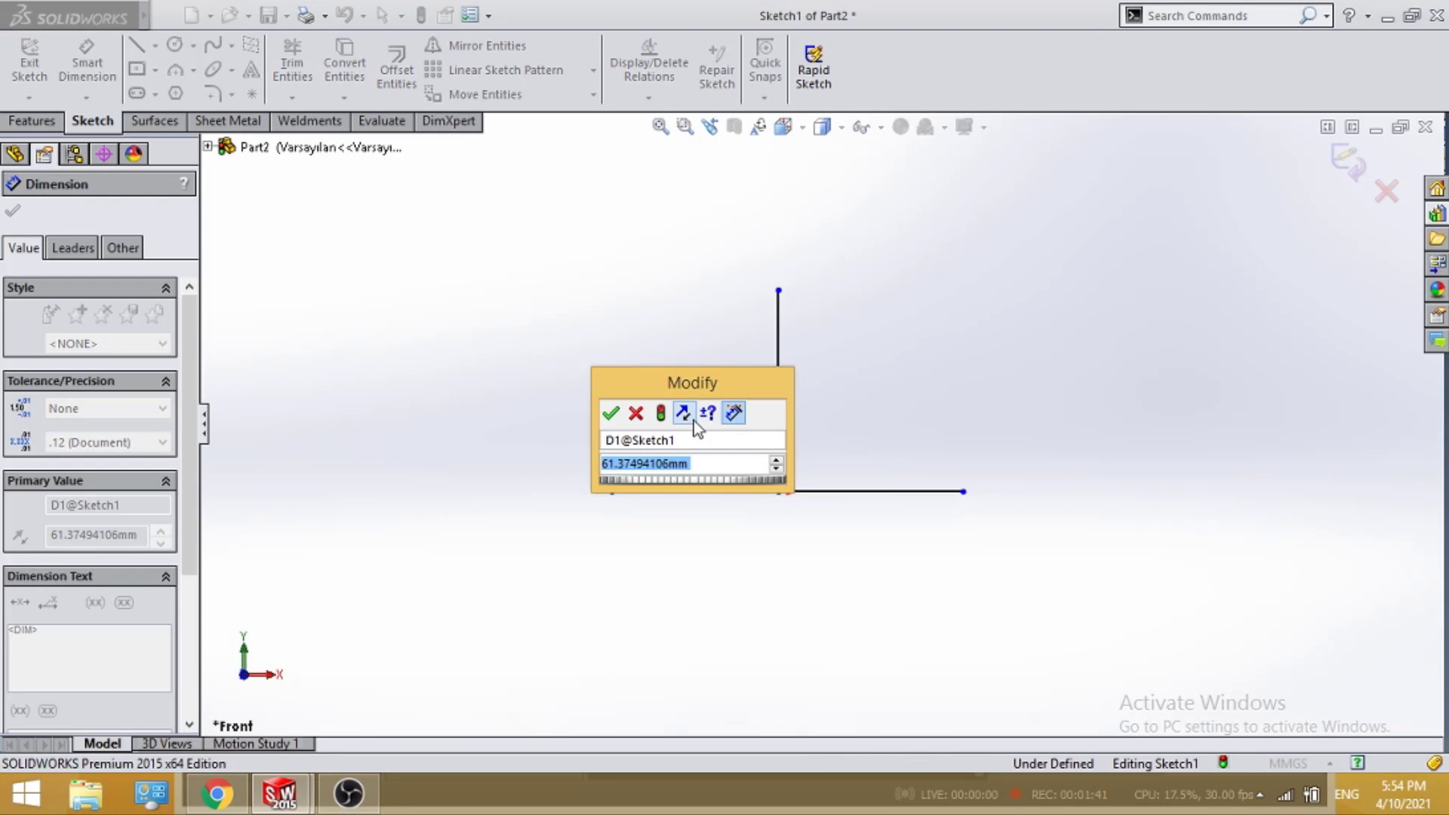
pyautogui.write('100')
pyautogui.press('Return')
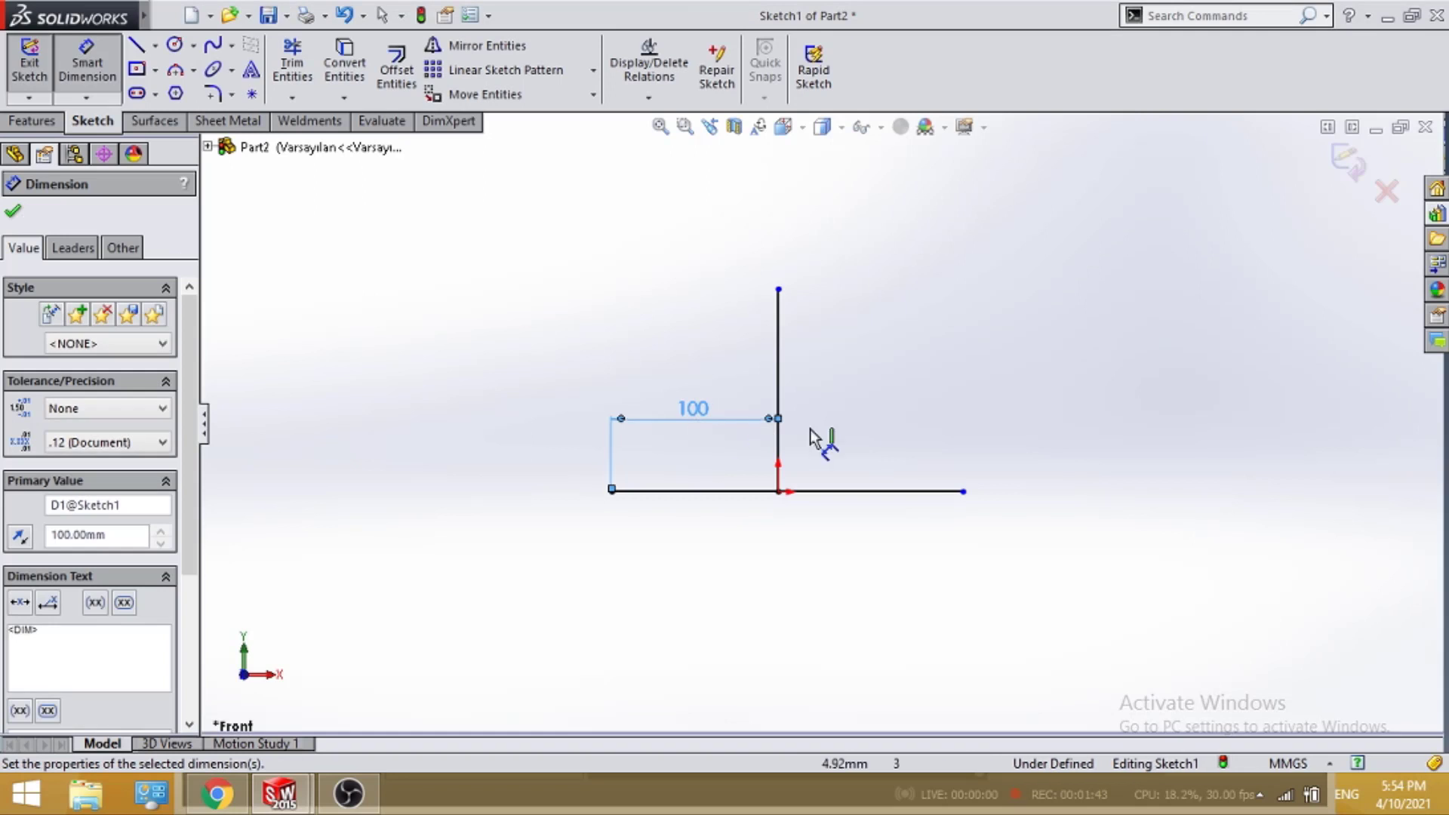
pyautogui.click(963, 492)
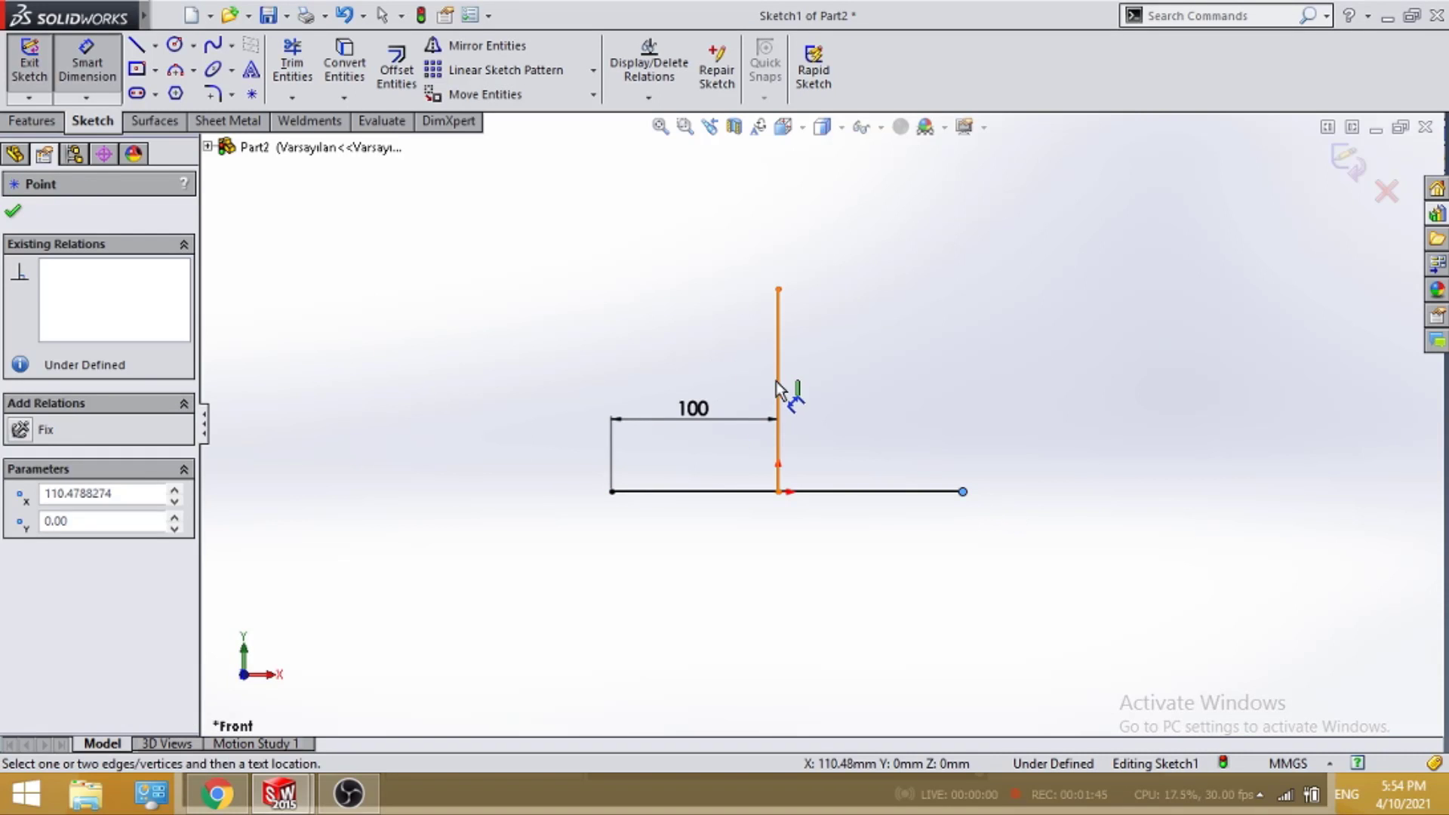
pyautogui.click(779, 391)
pyautogui.click(849, 427)
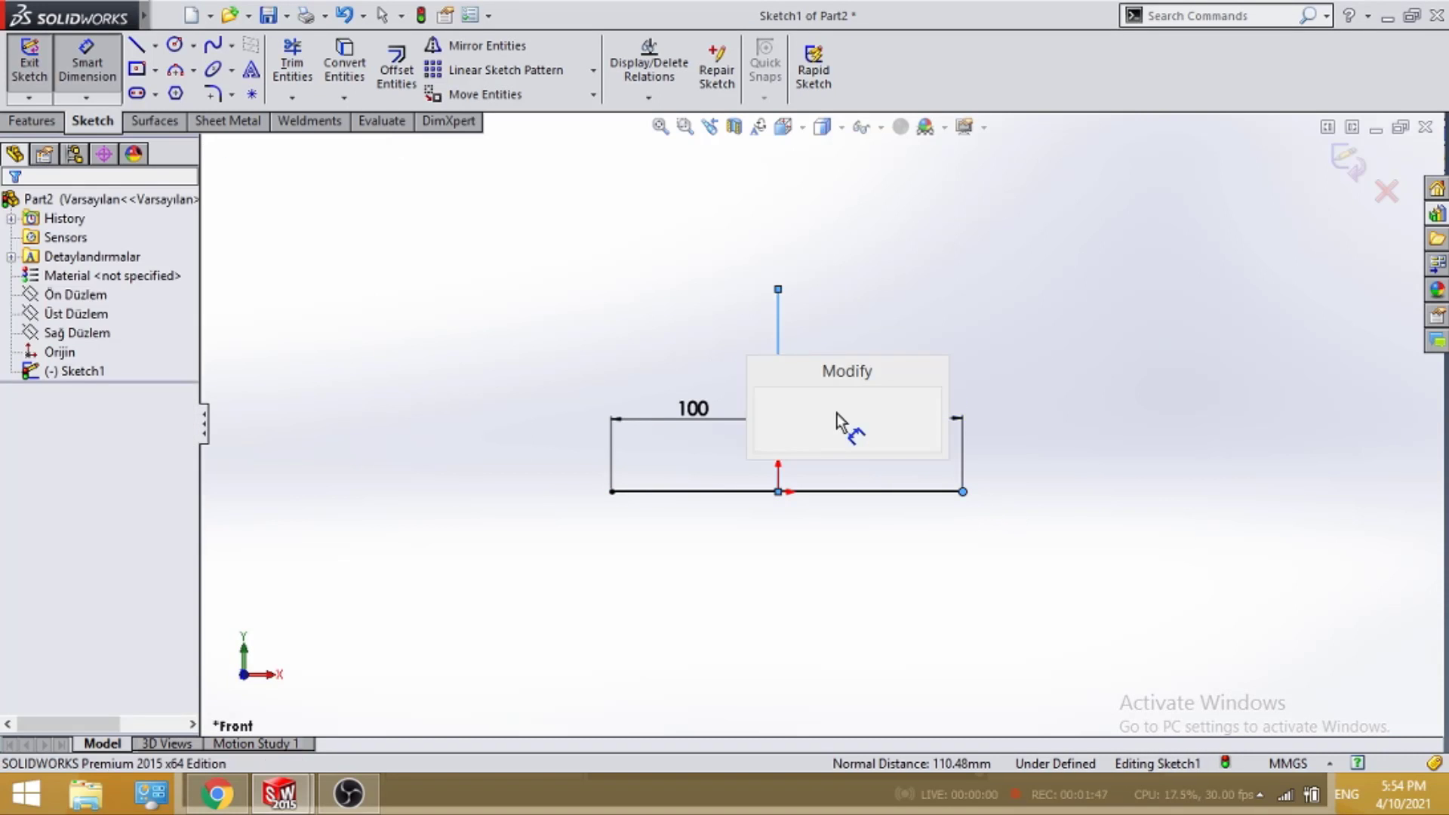
pyautogui.write('100')
pyautogui.press('Return')
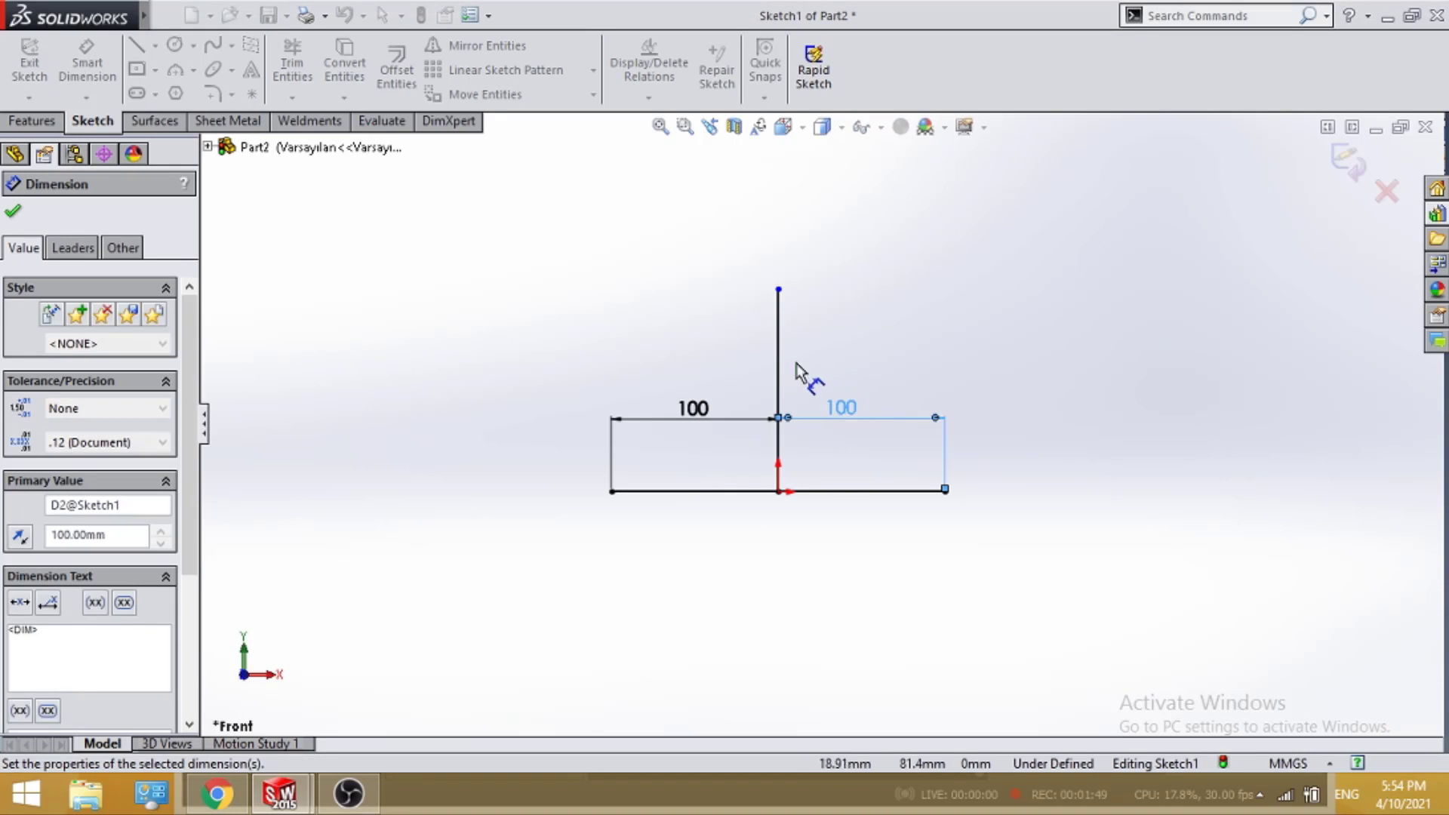
# Set the vertical line's length to 100 mm
pyautogui.click(779, 355)
pyautogui.click(807, 370)
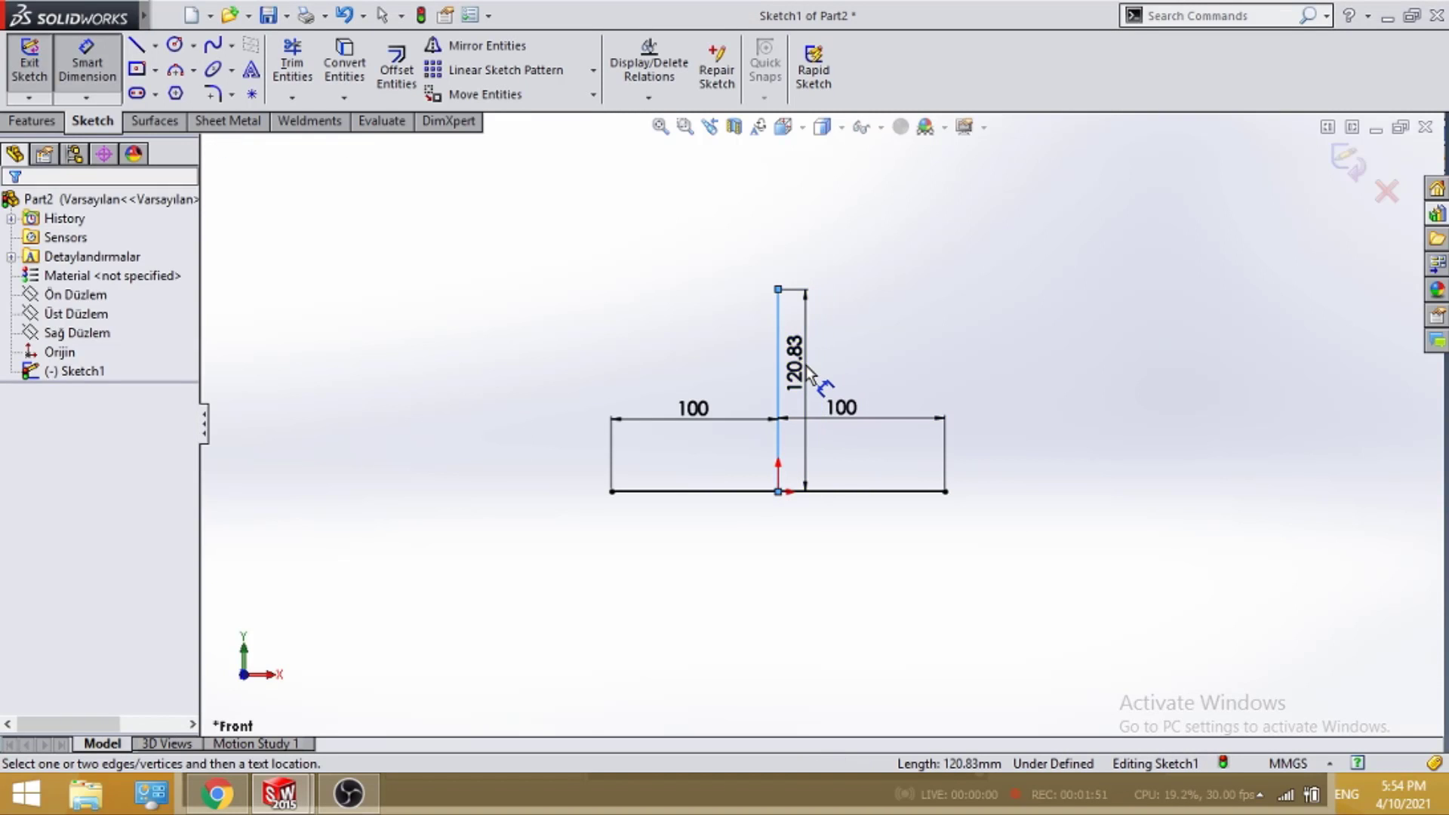
pyautogui.write('100')
pyautogui.press('Return')
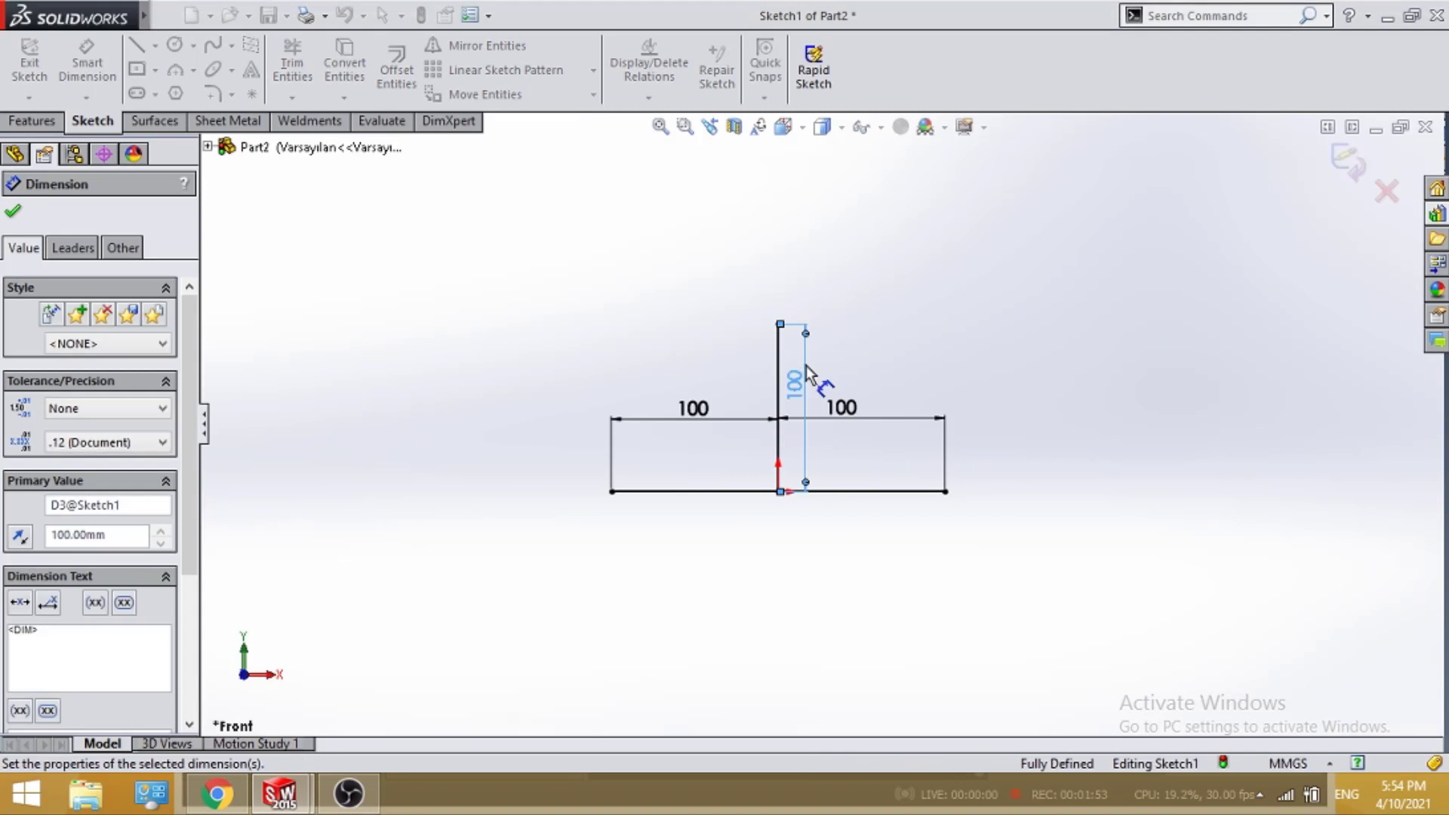
pyautogui.scroll(-1, 807, 359)
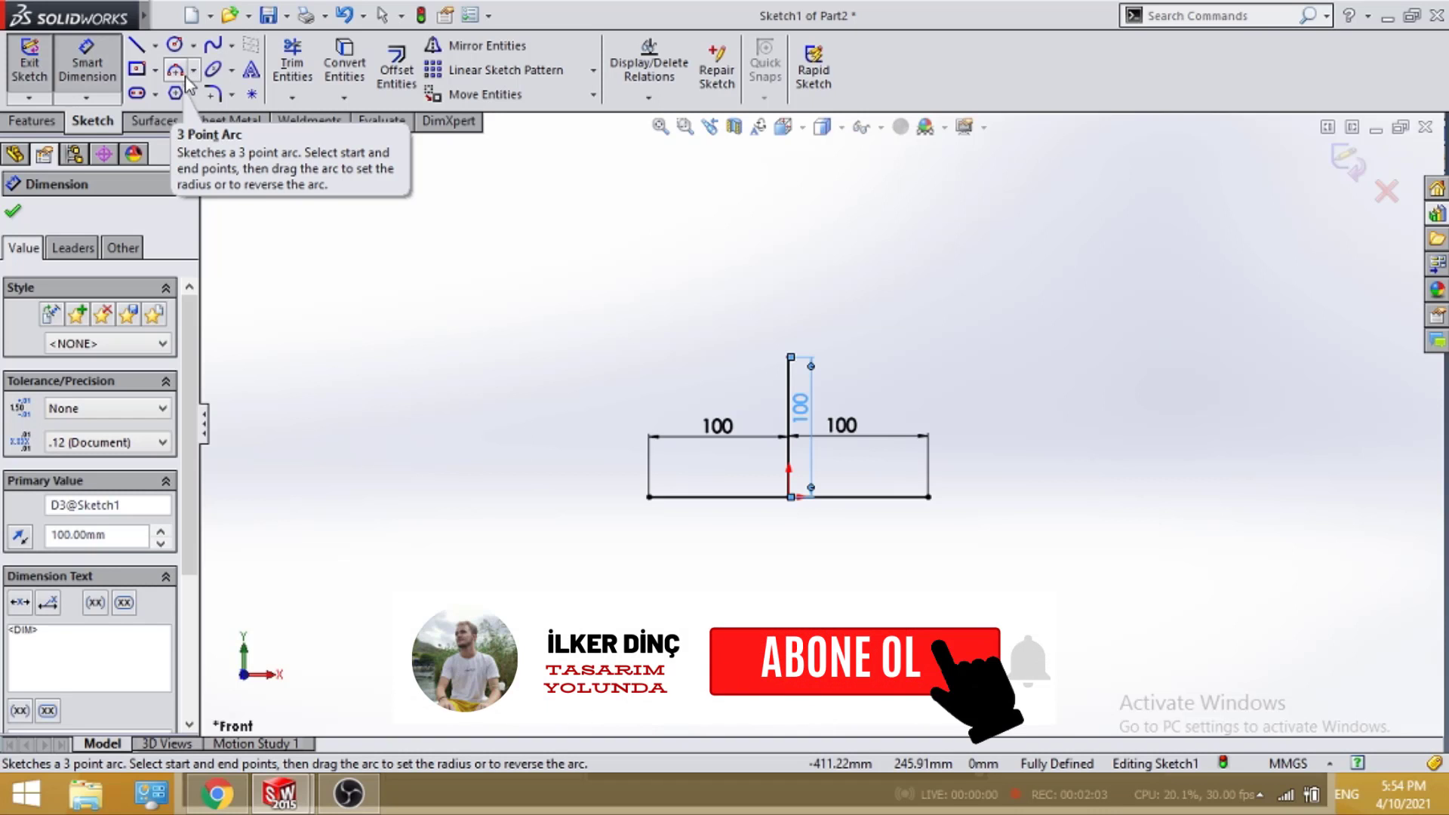
# Draw a 3-point arc from the top-left to top-right corner passing through the origin
pyautogui.click(176, 70)
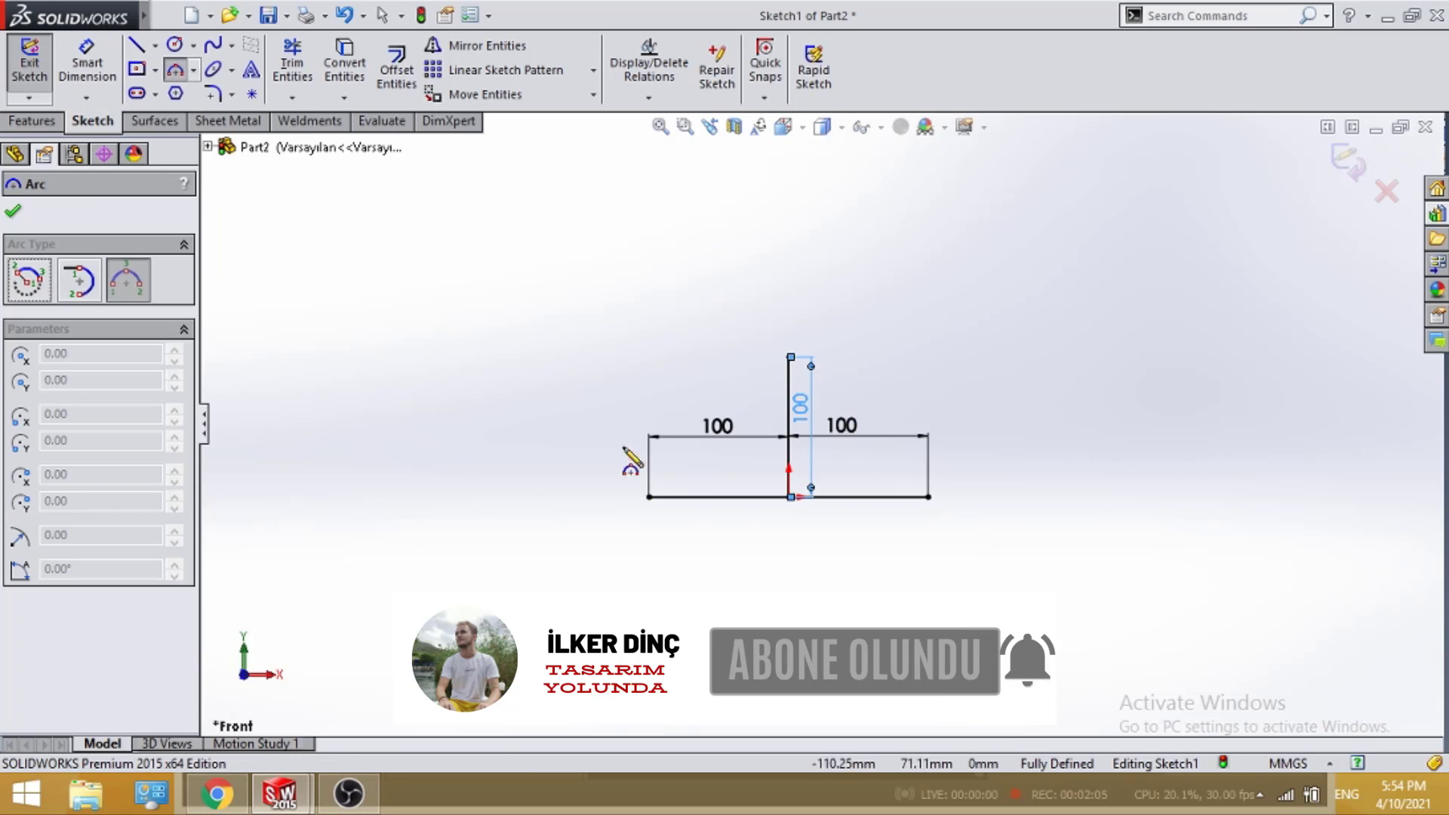
pyautogui.click(648, 358)
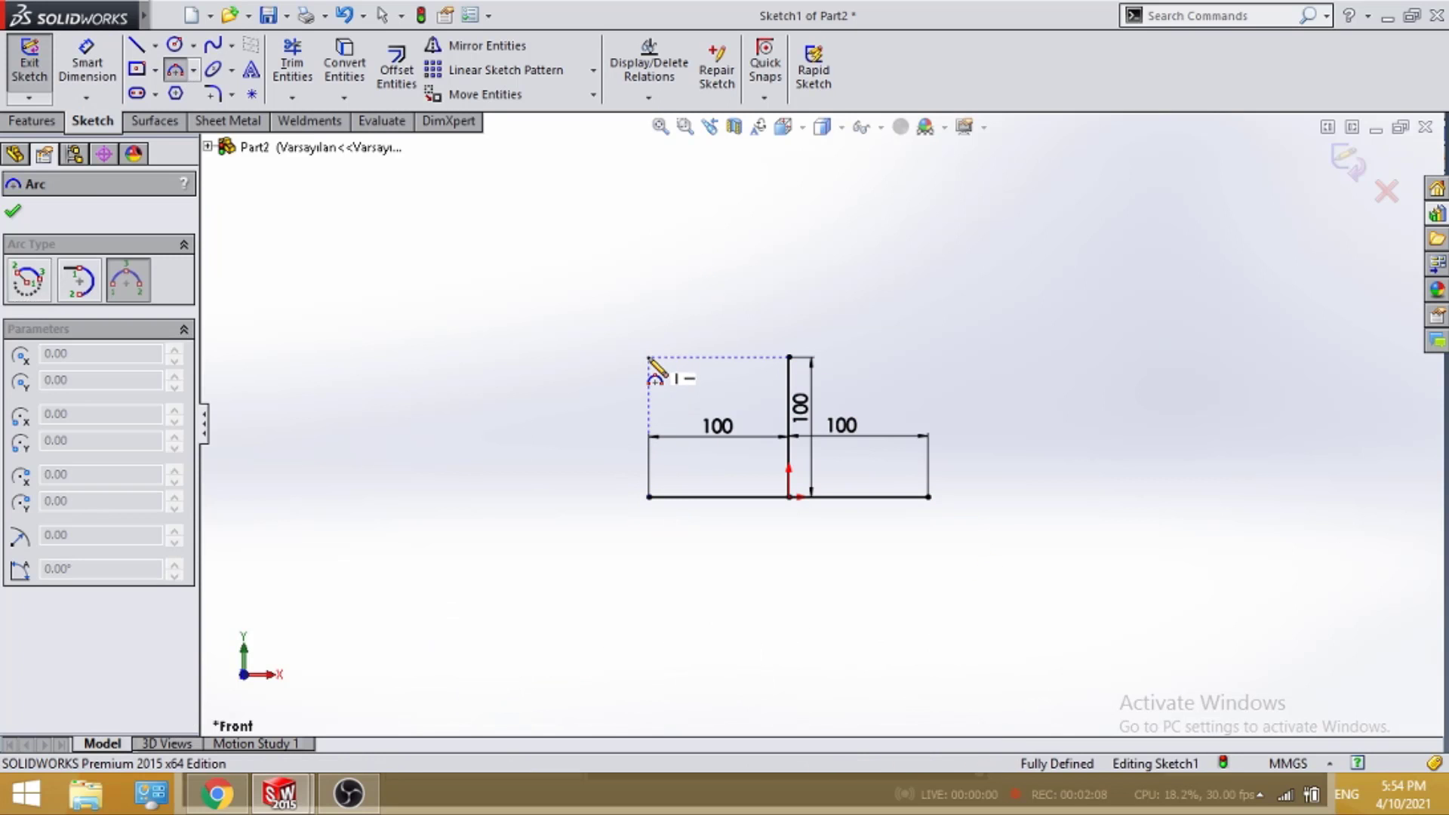
pyautogui.click(929, 358)
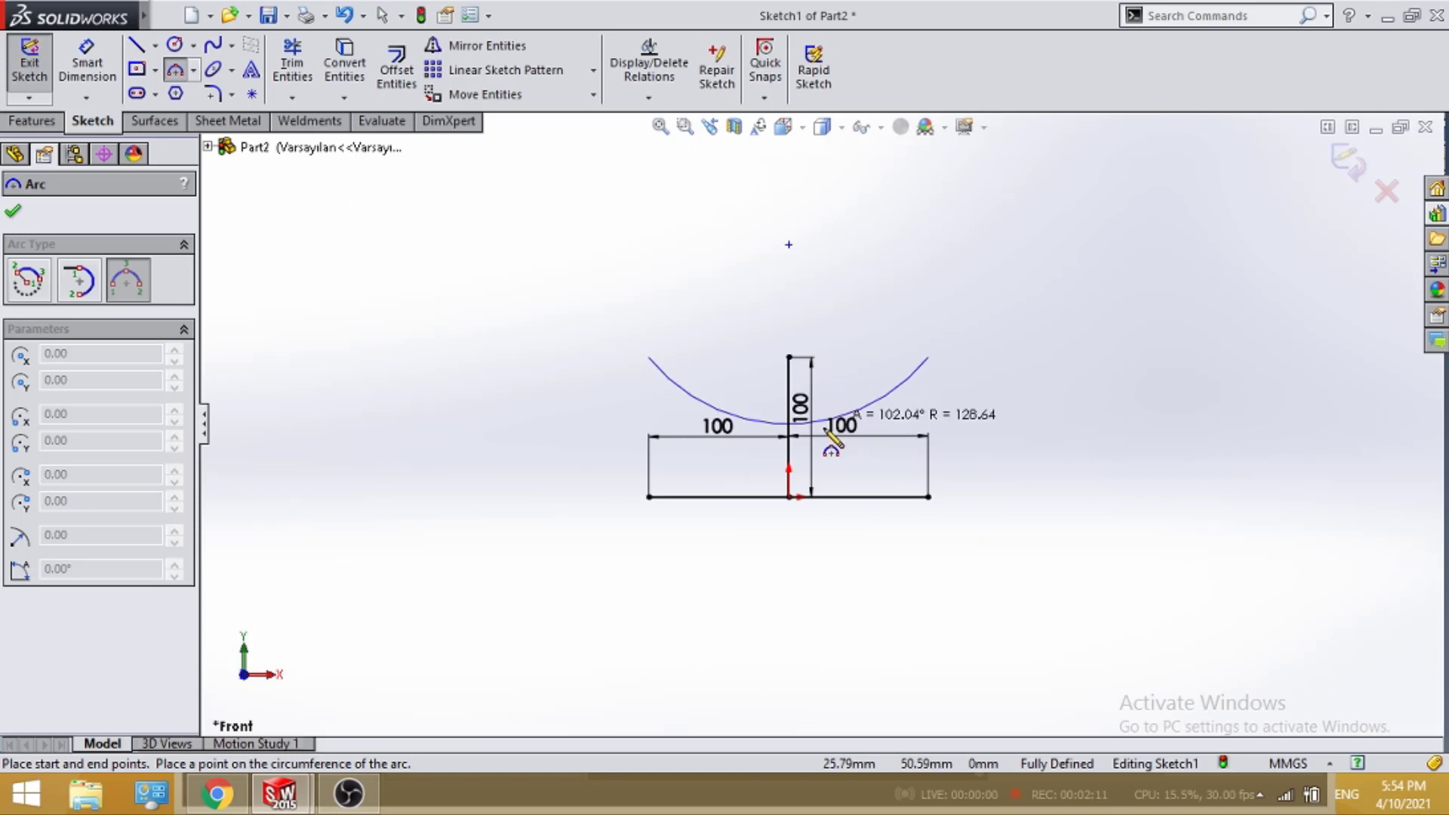
pyautogui.click(789, 496)
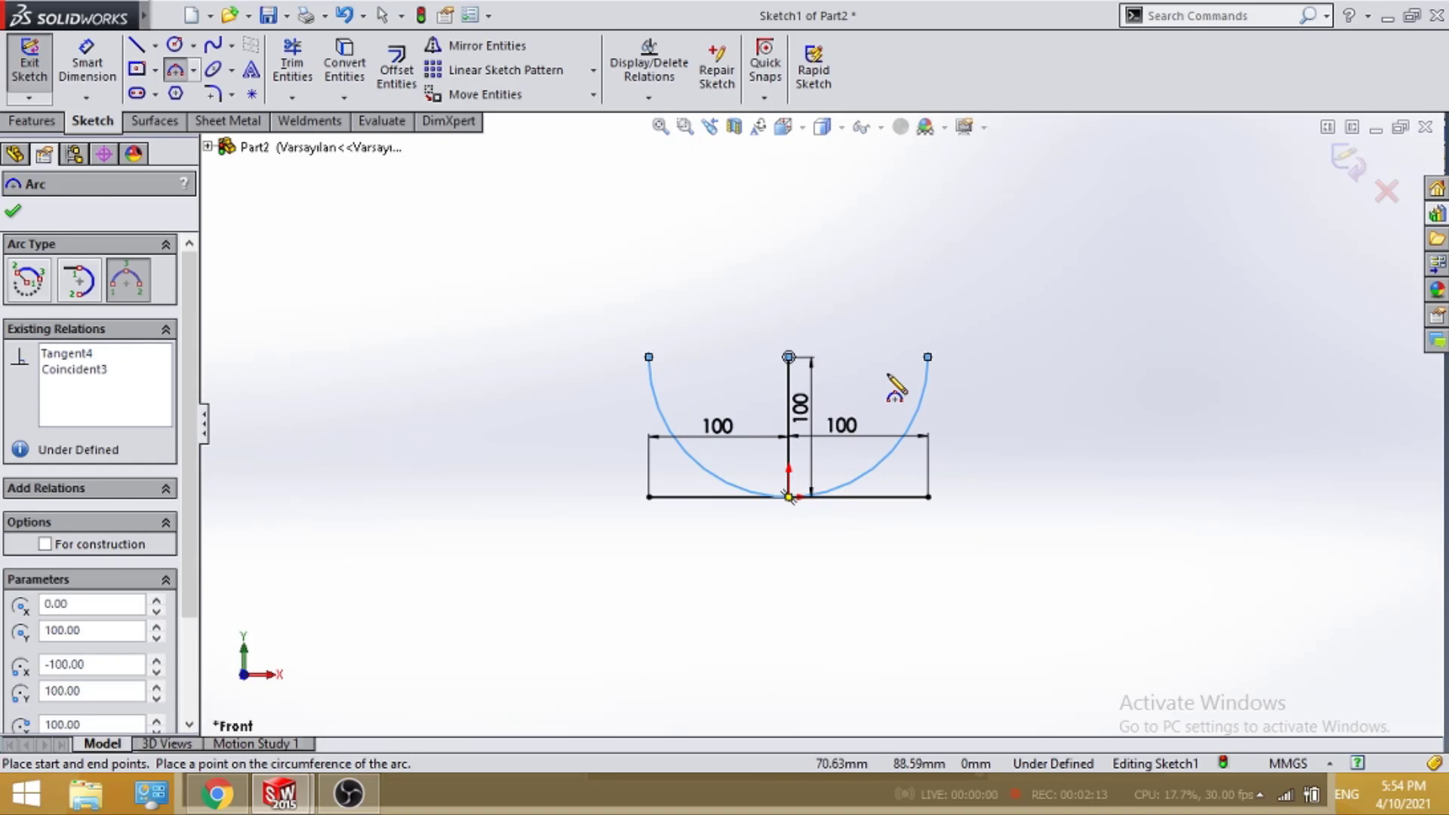
pyautogui.press('Escape')
pyautogui.scroll(-2, 785, 424)
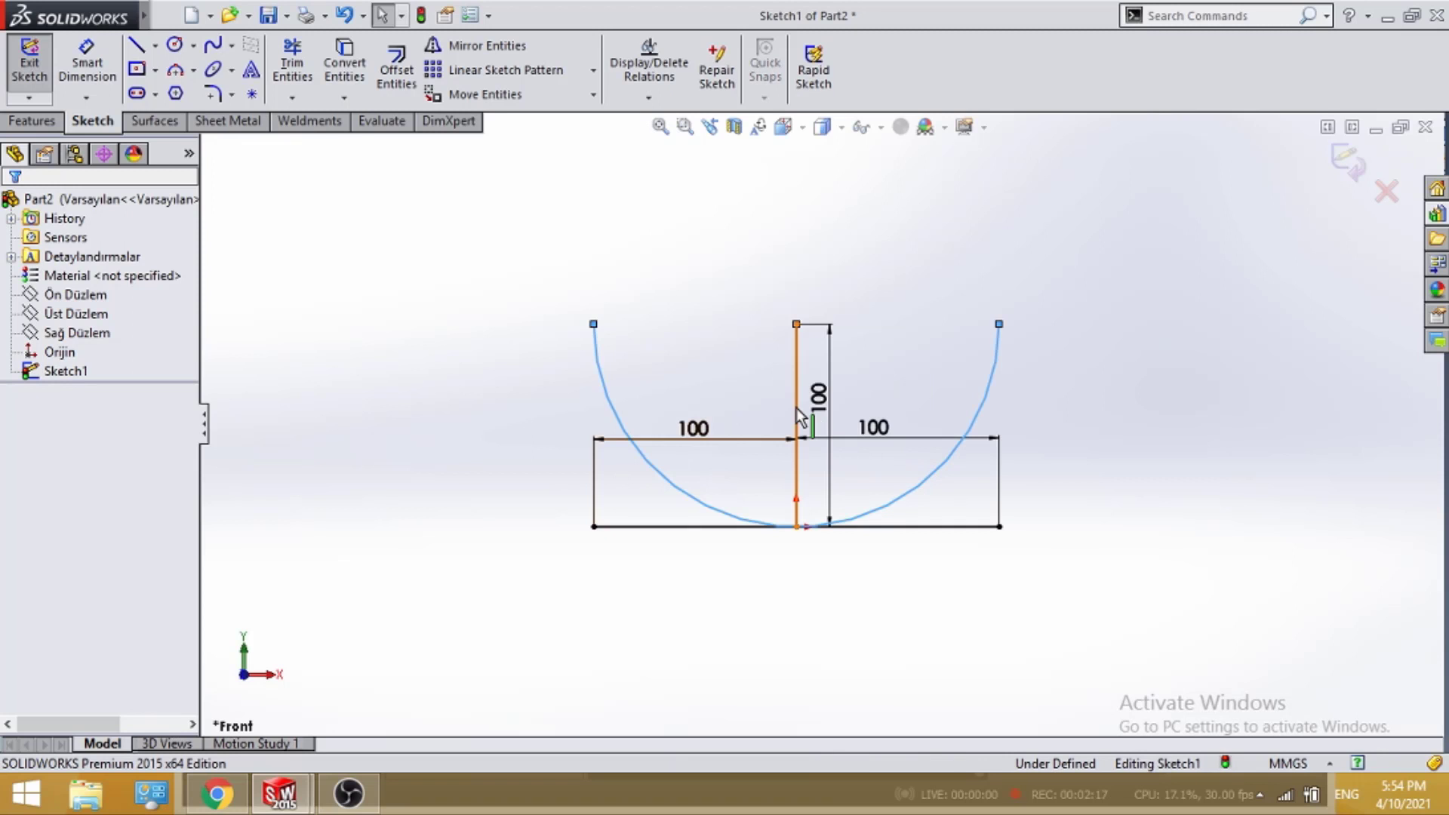
# Delete the vertical and horizontal helper lines and their dimensions, keeping only the arc
pyautogui.click(797, 415)
pyautogui.press('Delete')
pyautogui.click(608, 397)
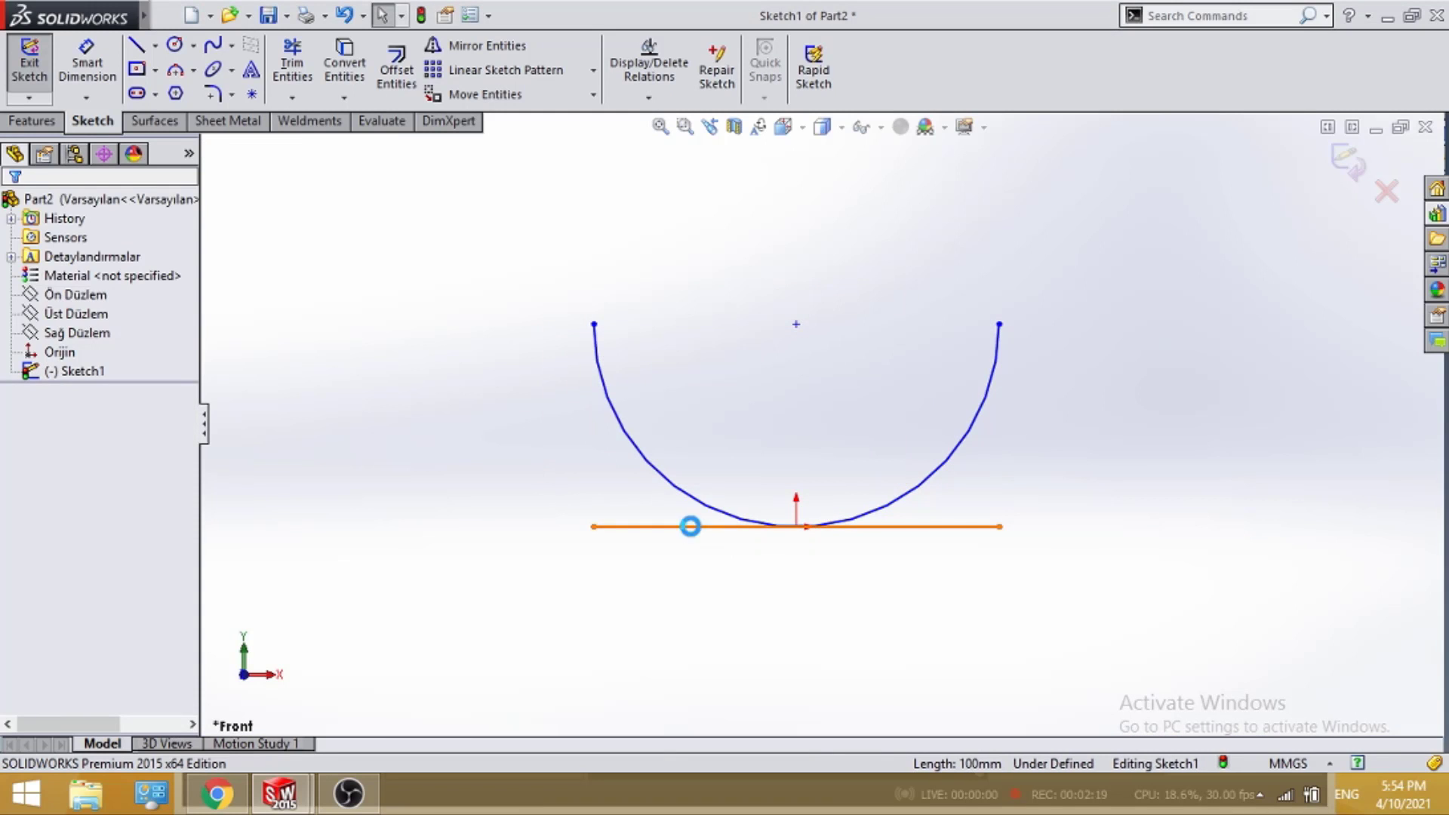
pyautogui.click(681, 526)
pyautogui.press('Delete')
pyautogui.scroll(2, 829, 298)
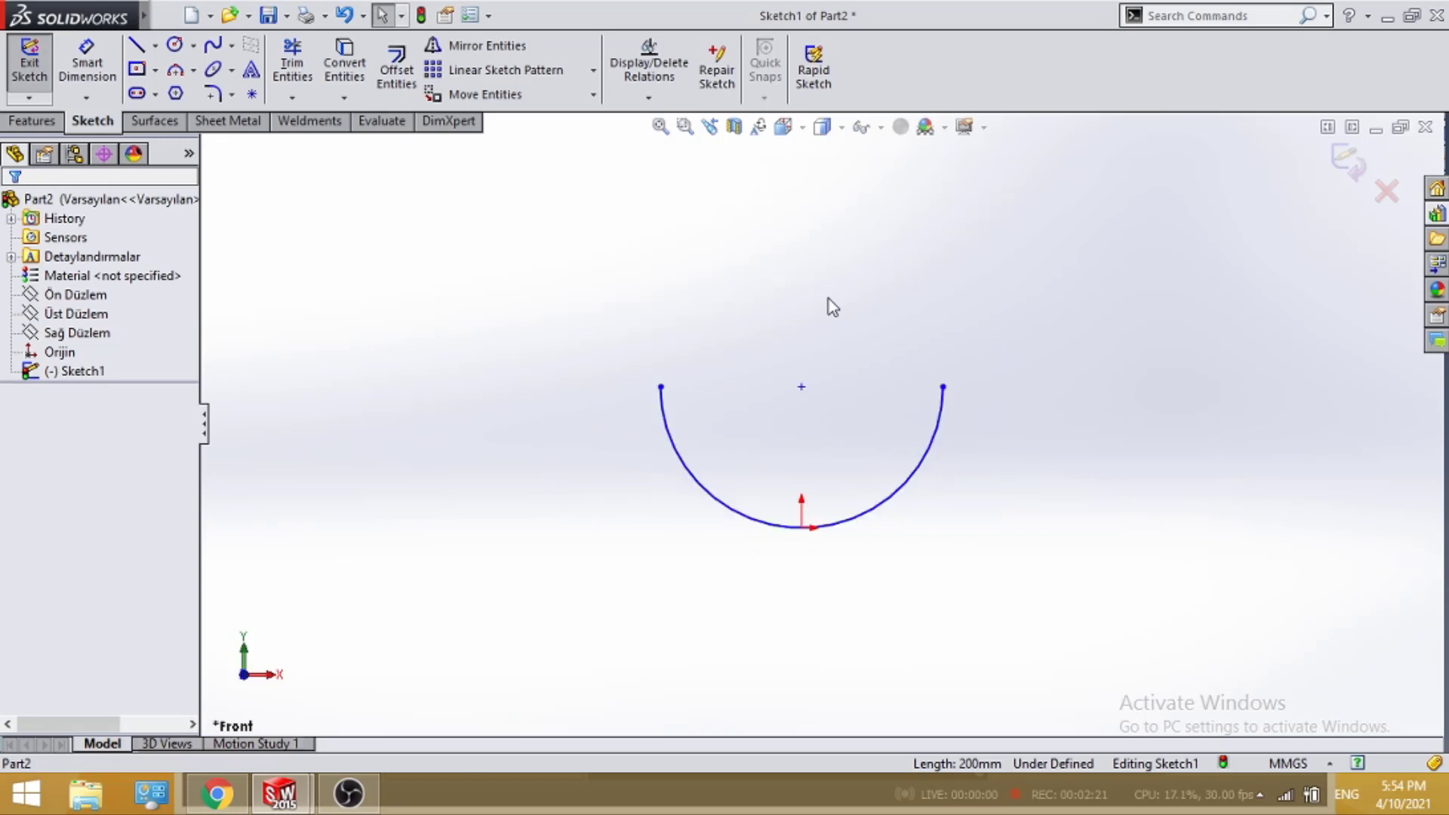
pyautogui.scroll(-1, 819, 385)
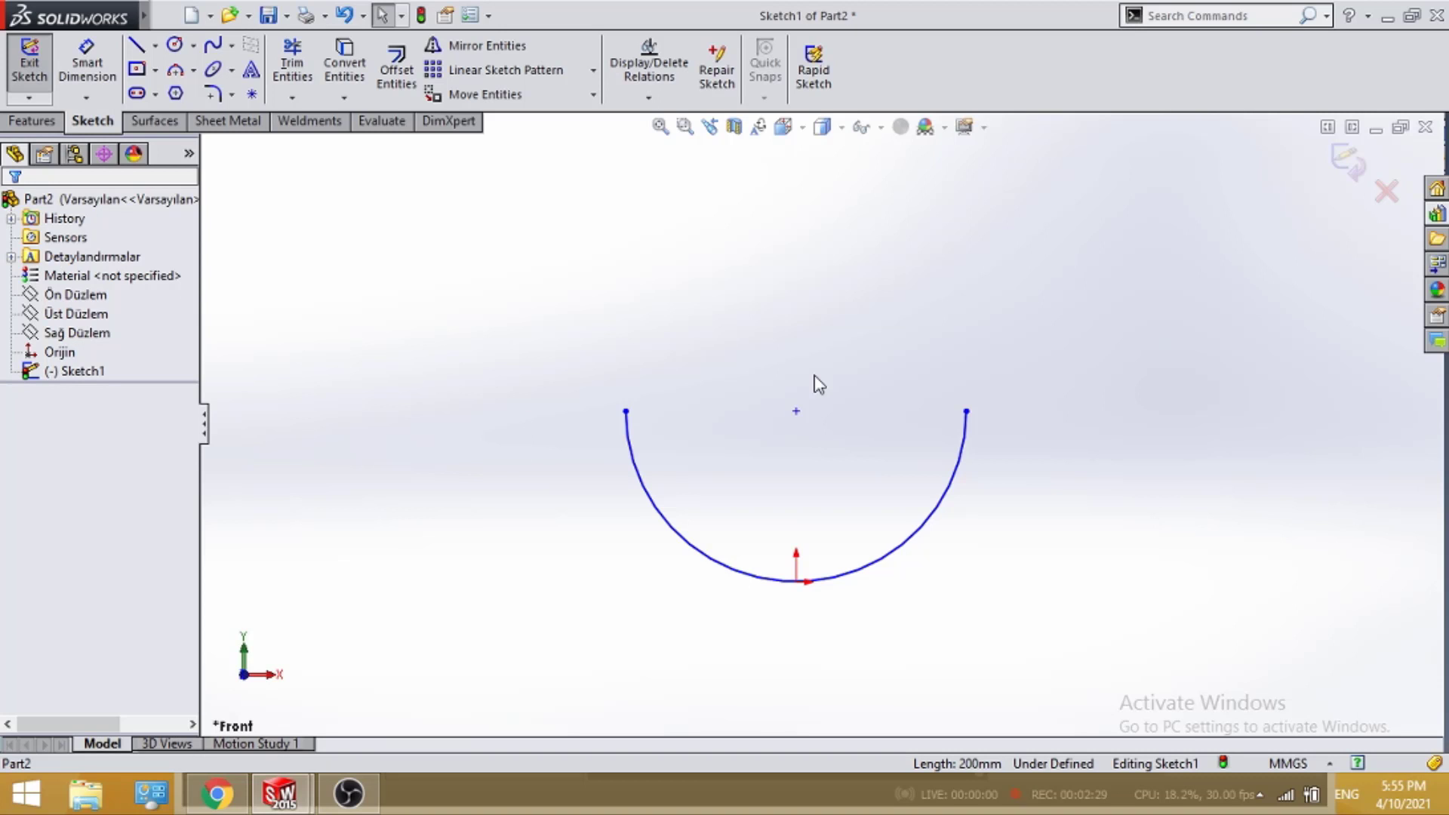
# Extend the arc's left end with a vertical line and an outward tangent arc
pyautogui.click(136, 45)
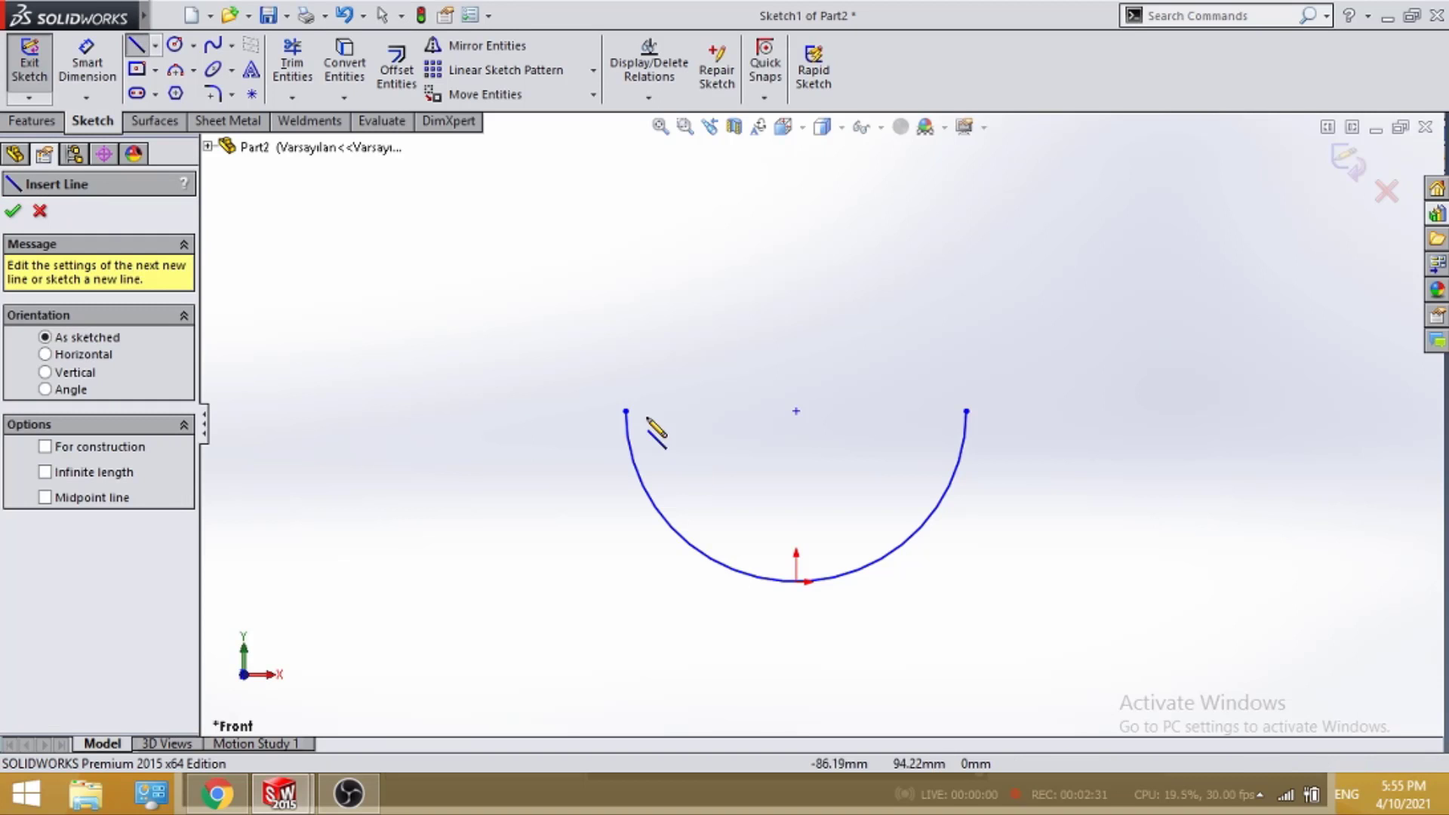
pyautogui.click(625, 411)
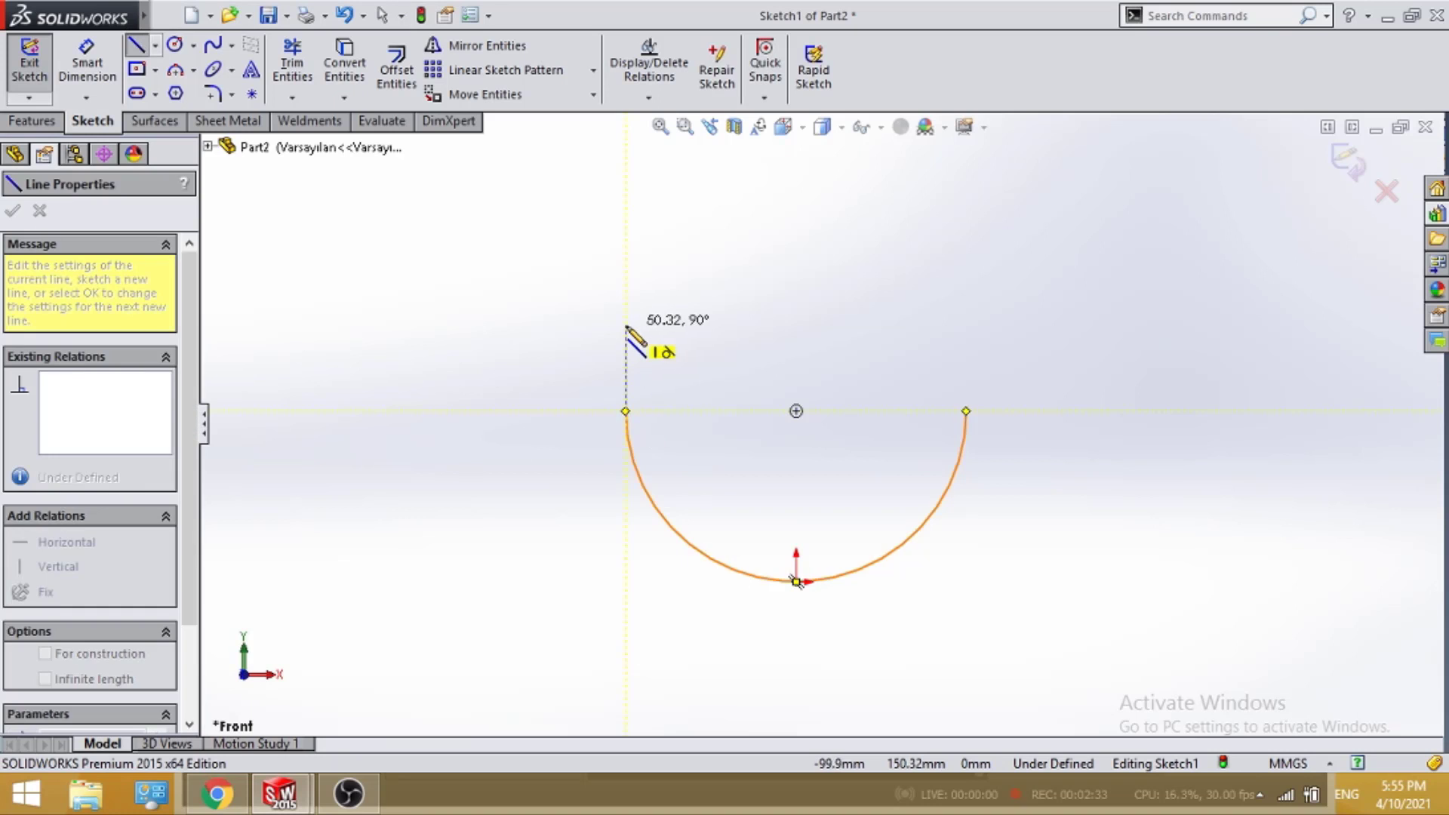
pyautogui.click(626, 326)
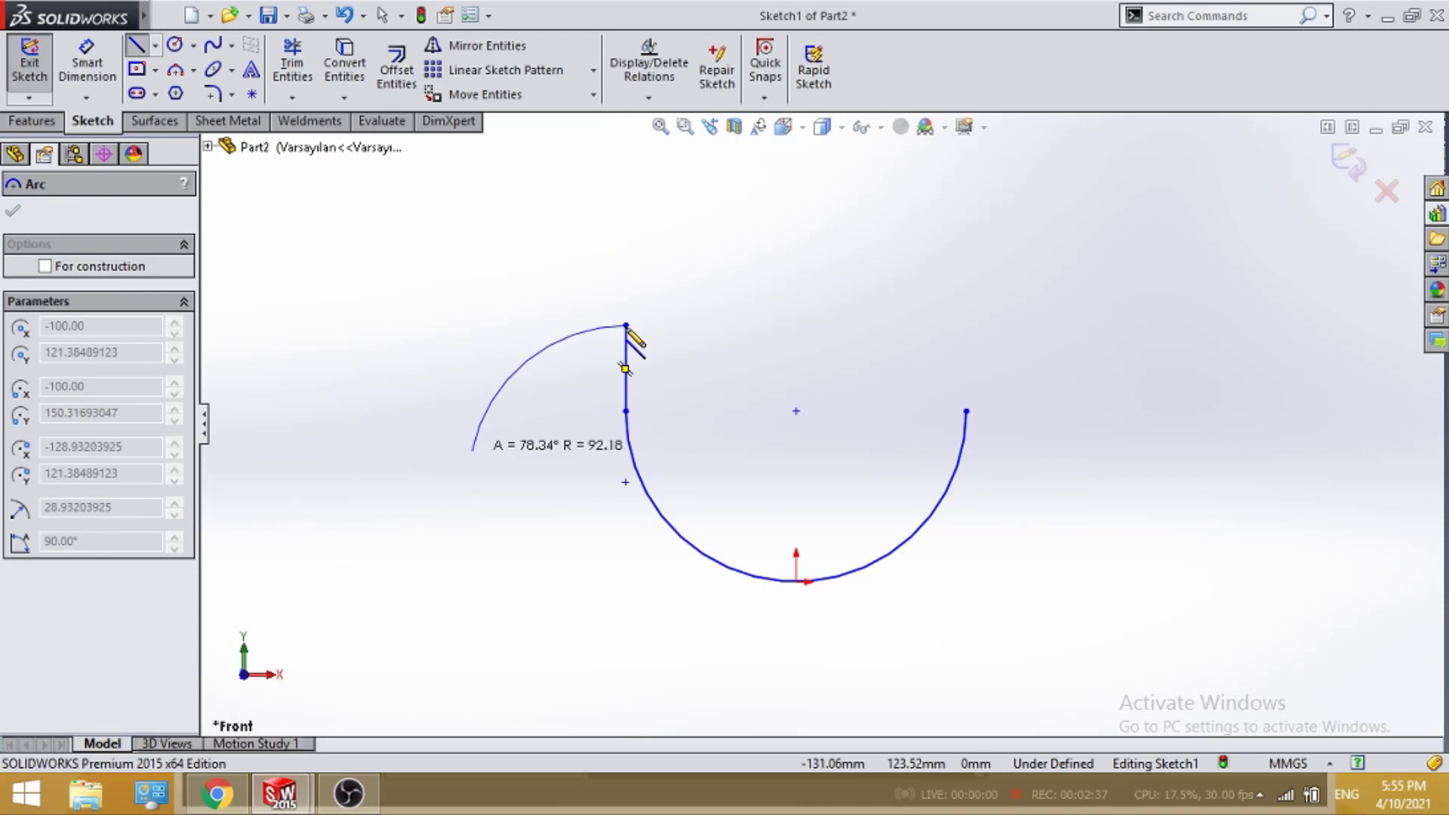
pyautogui.press('Escape')
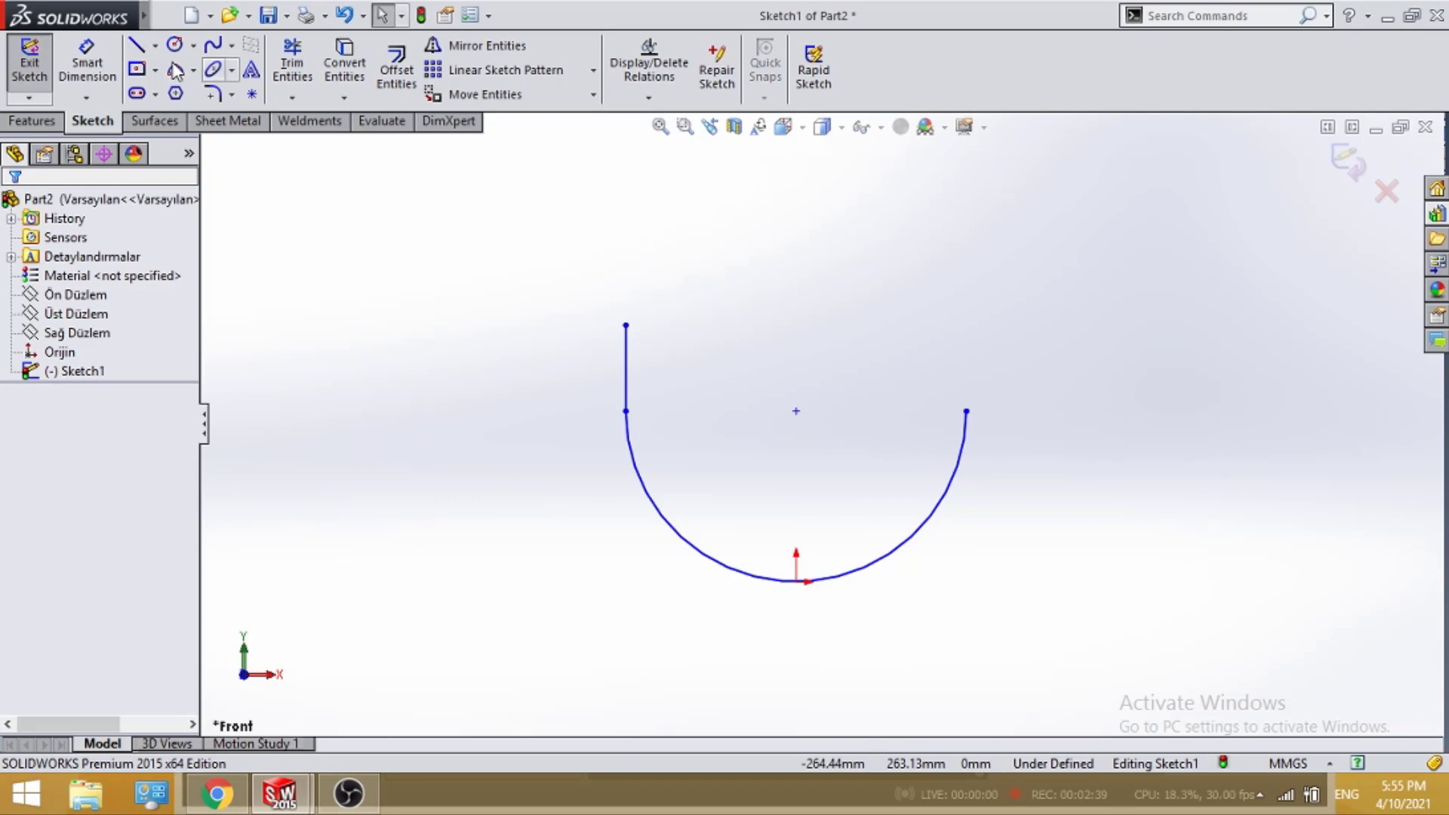
pyautogui.click(136, 45)
pyautogui.click(625, 326)
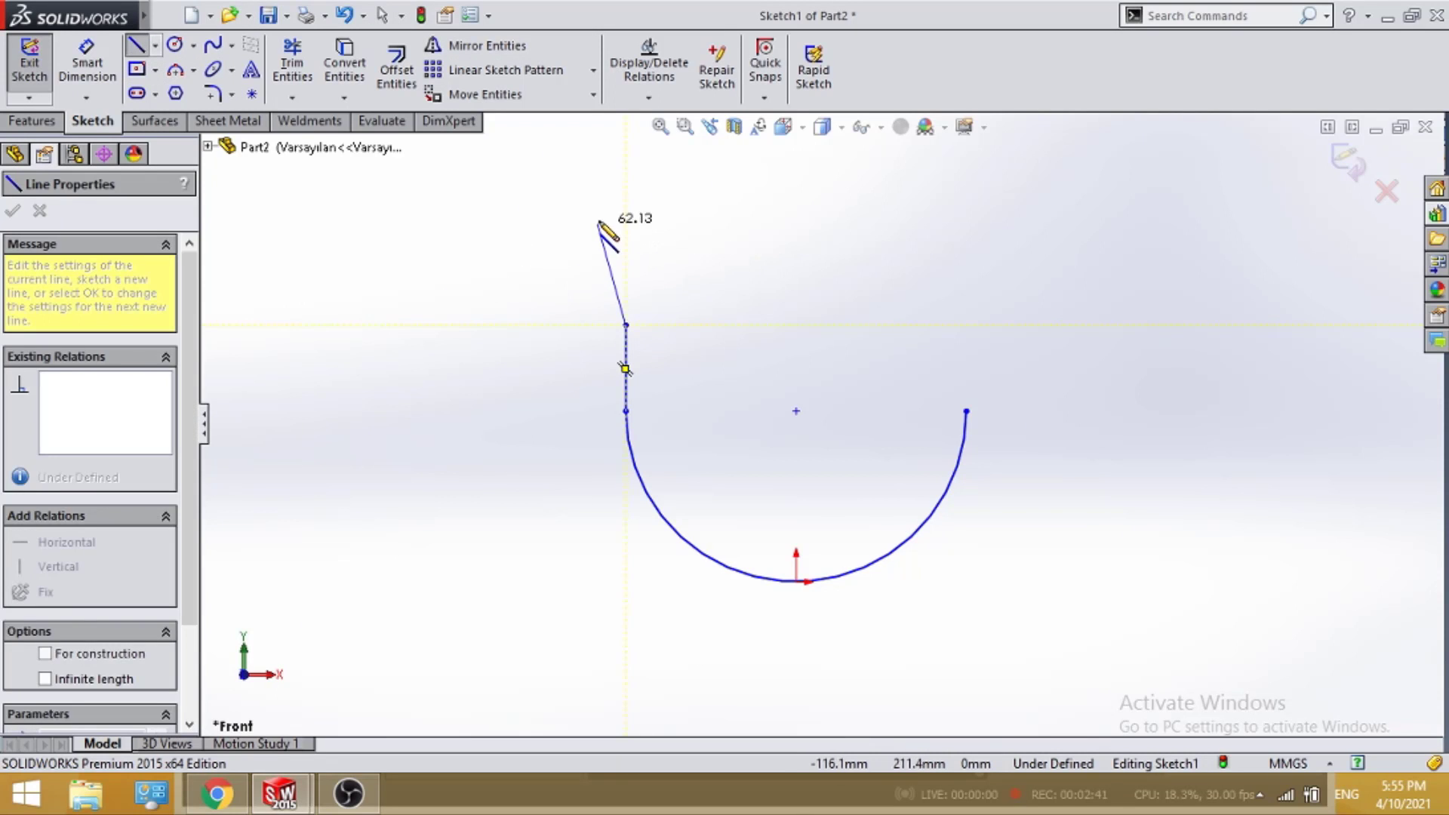
pyautogui.click(554, 255)
pyautogui.press('Escape')
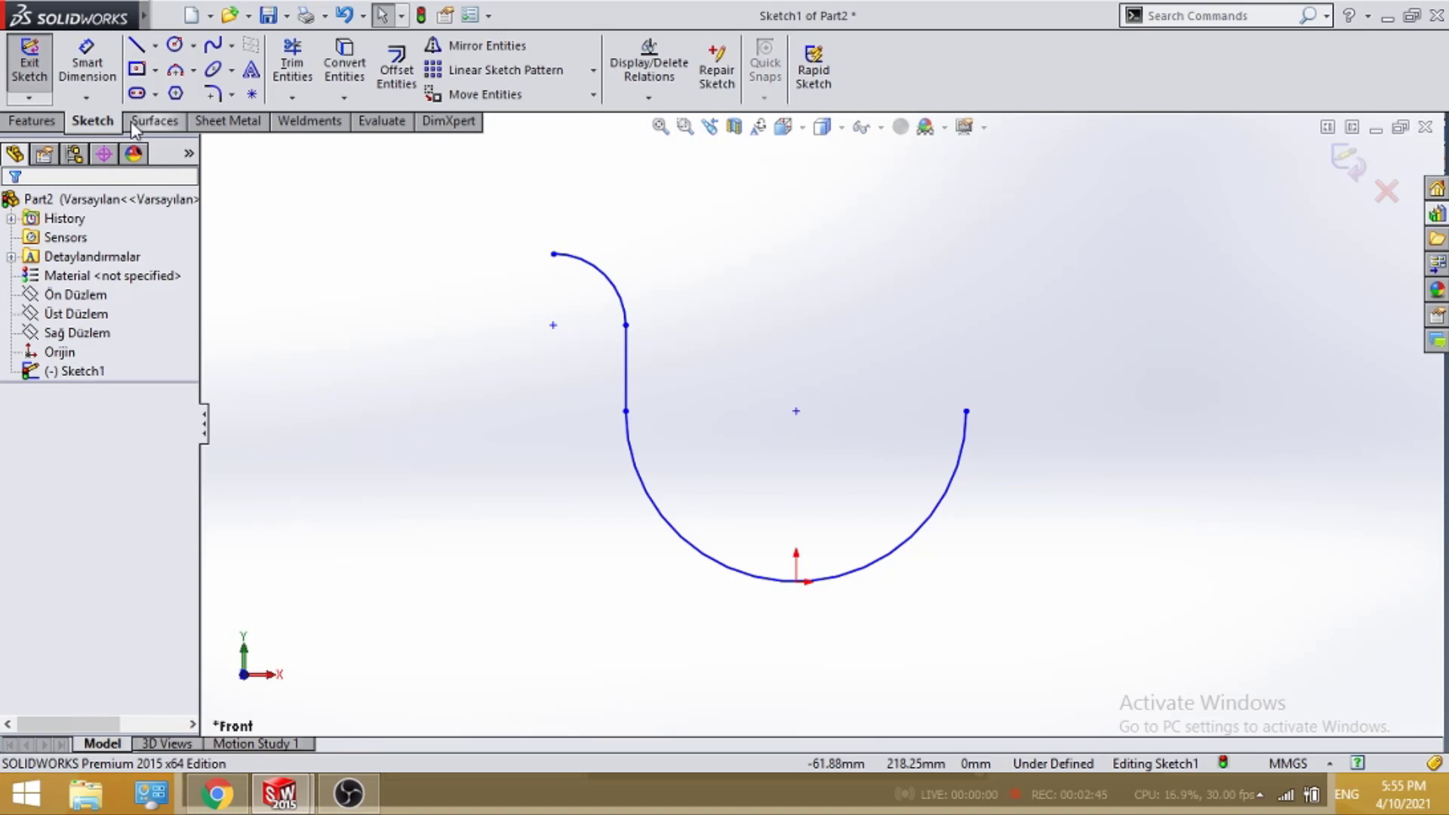
# Dimension the left vertical line to 50 mm
pyautogui.click(115, 88)
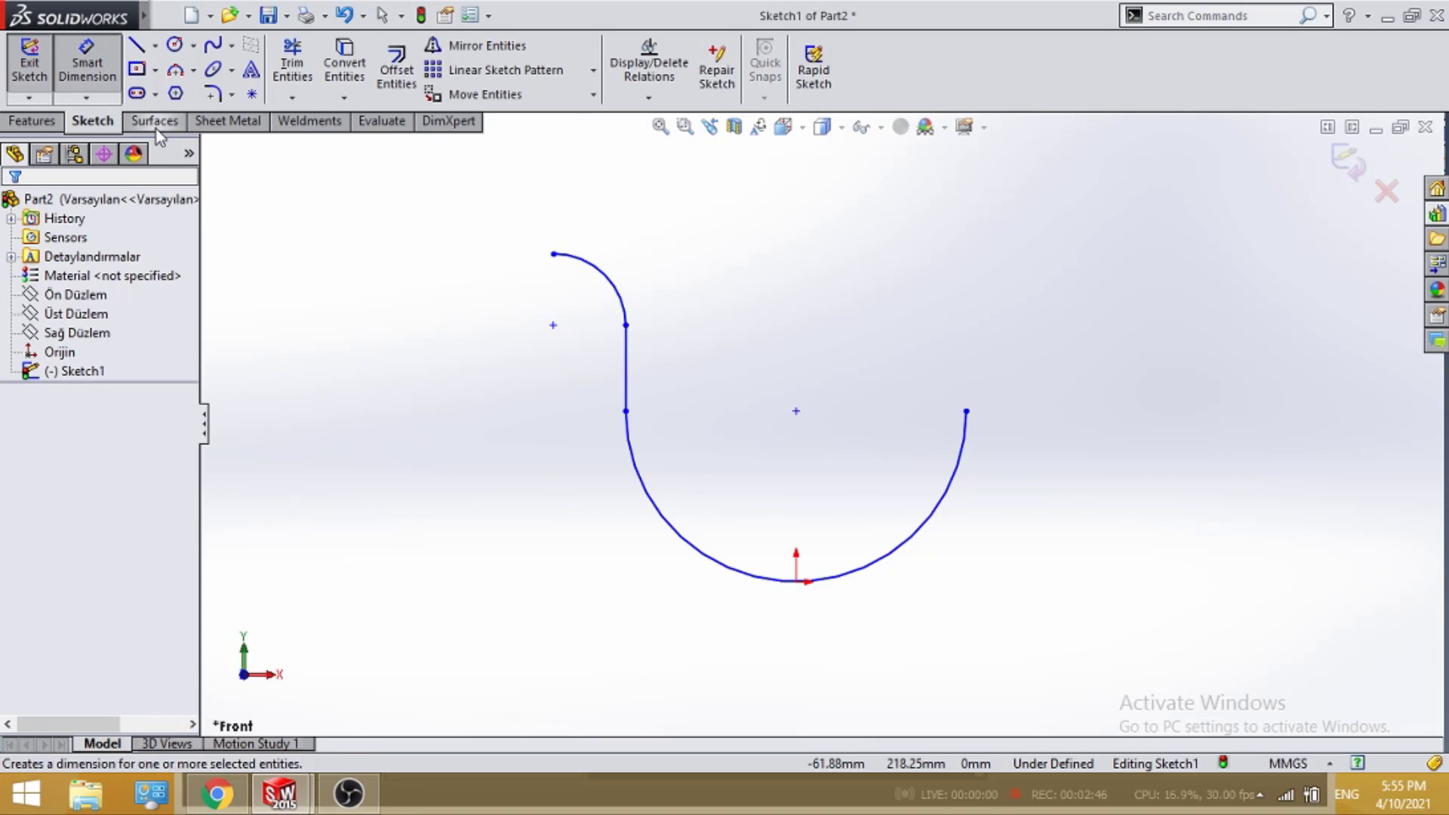
pyautogui.click(627, 375)
pyautogui.click(571, 375)
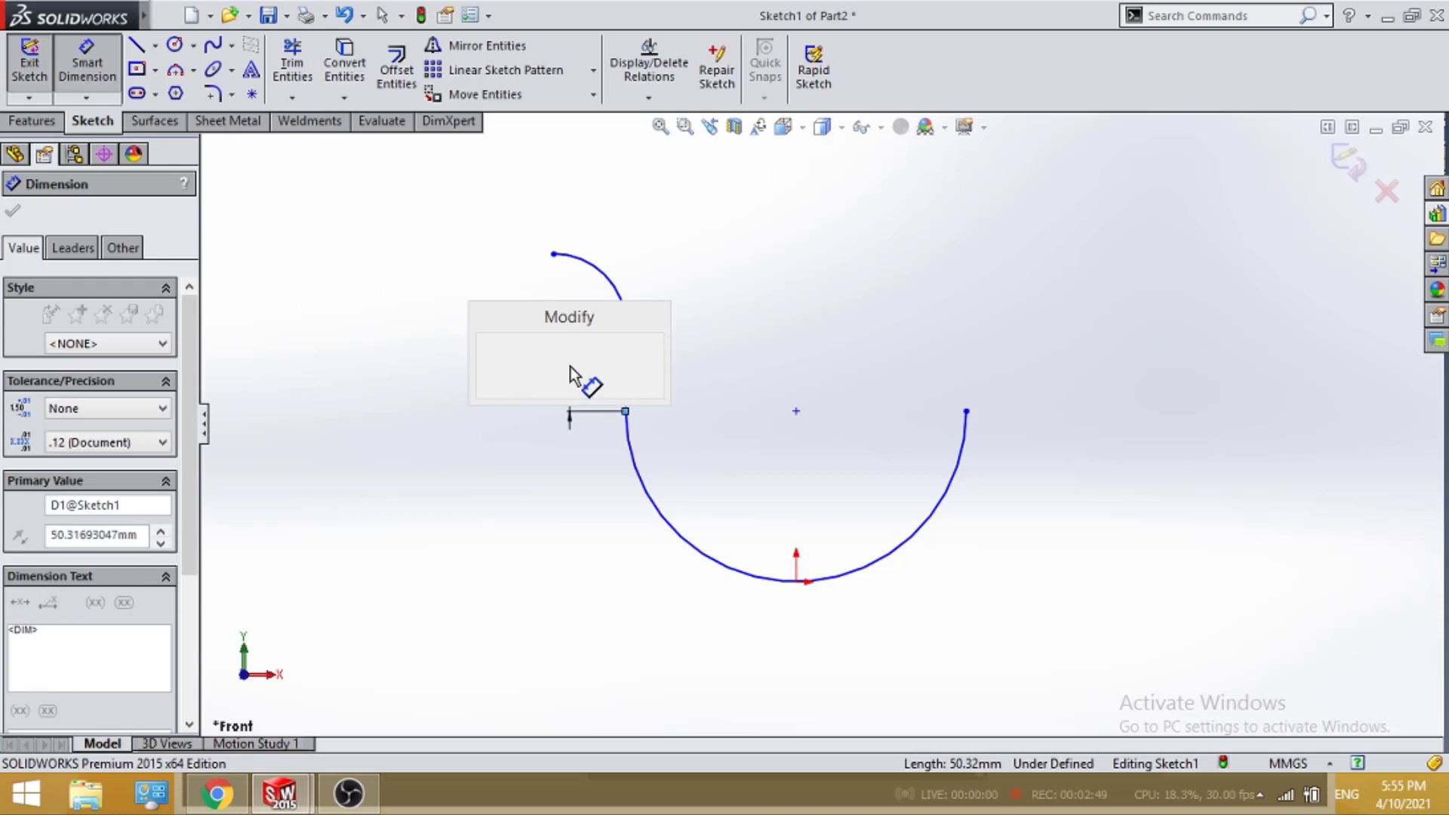
pyautogui.write('50')
pyautogui.press('Return')
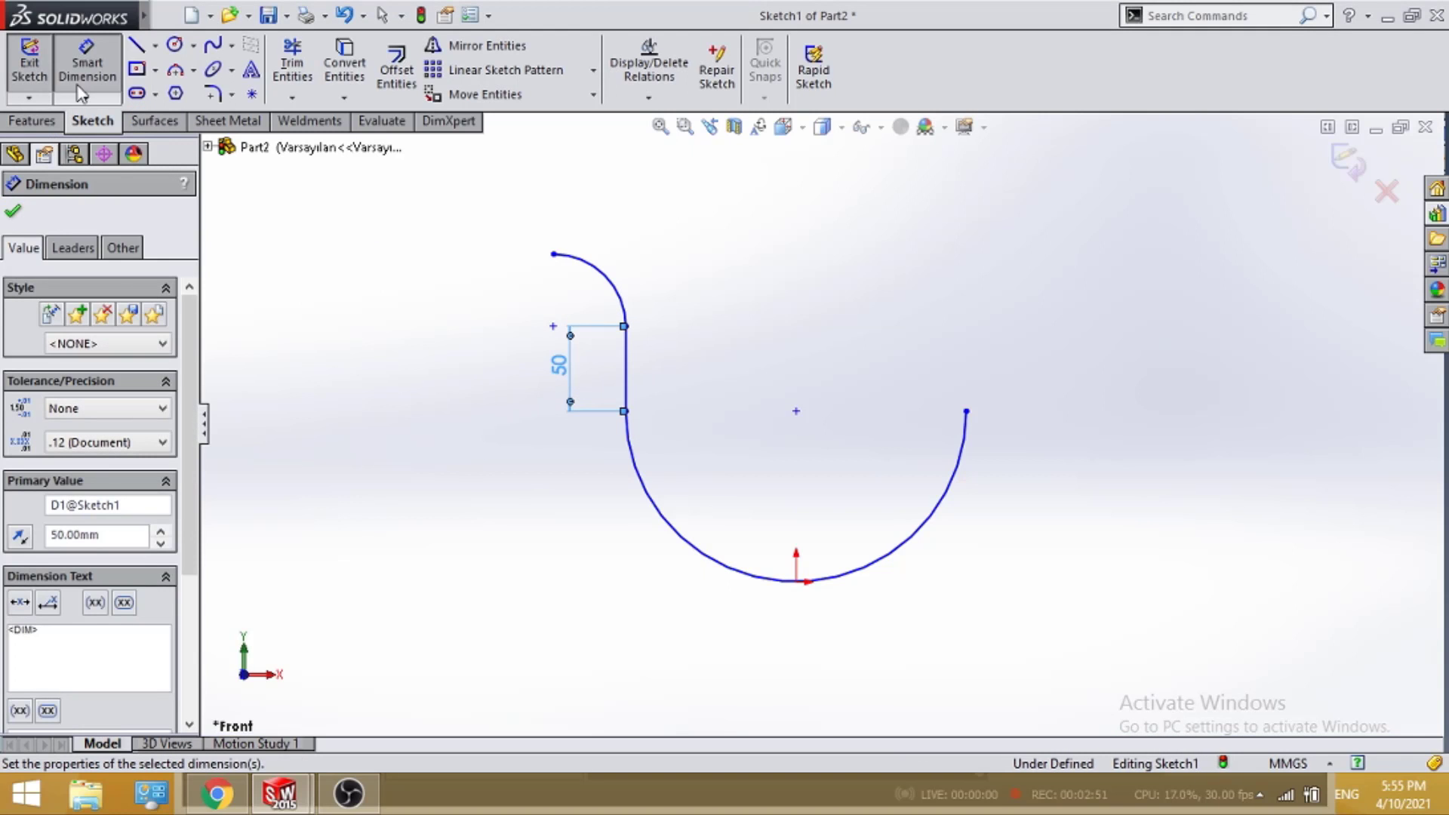
# Add the matching right vertical line and outward tangent arc, then exit Sketch1
pyautogui.click(135, 45)
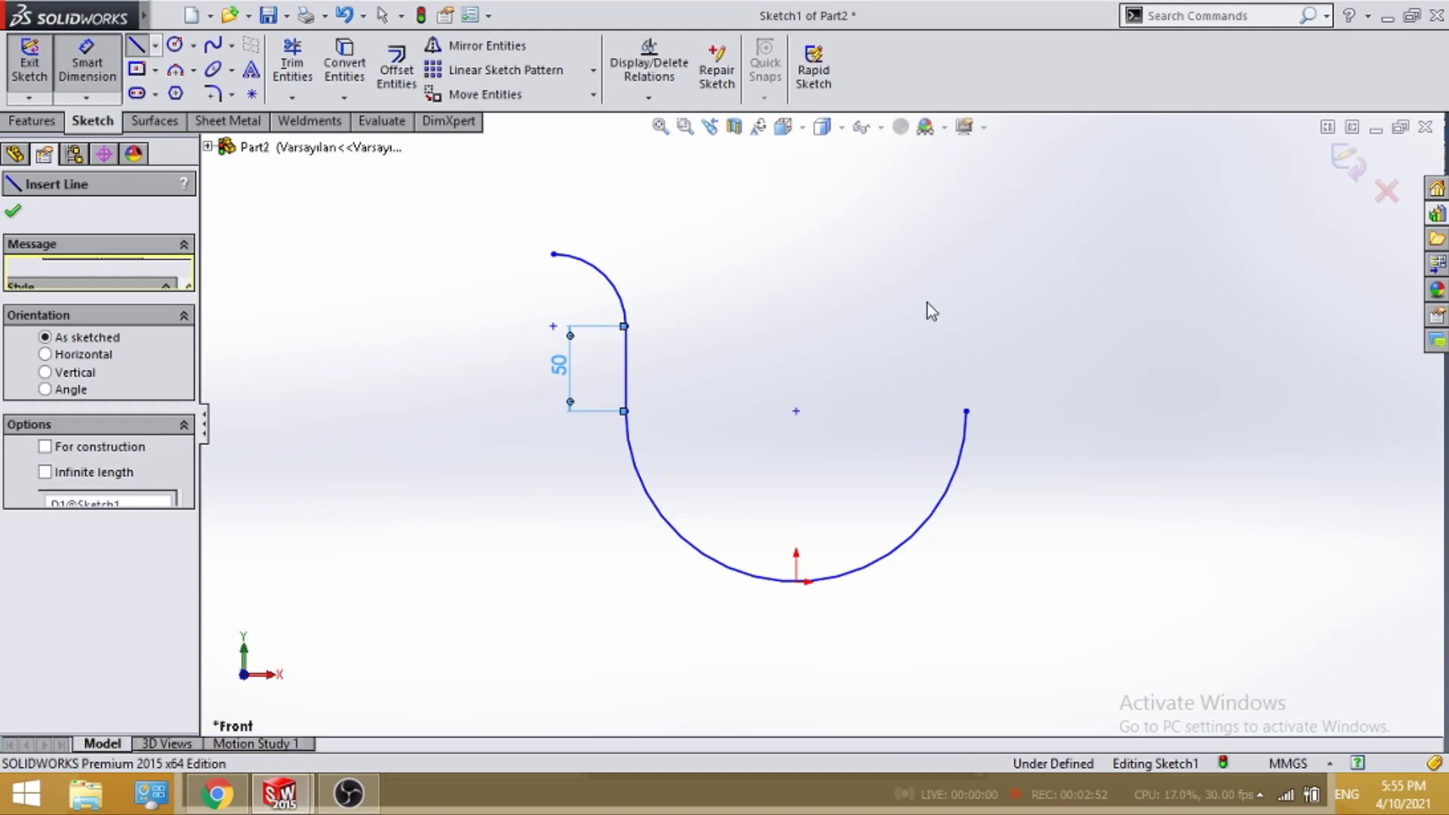
pyautogui.click(967, 411)
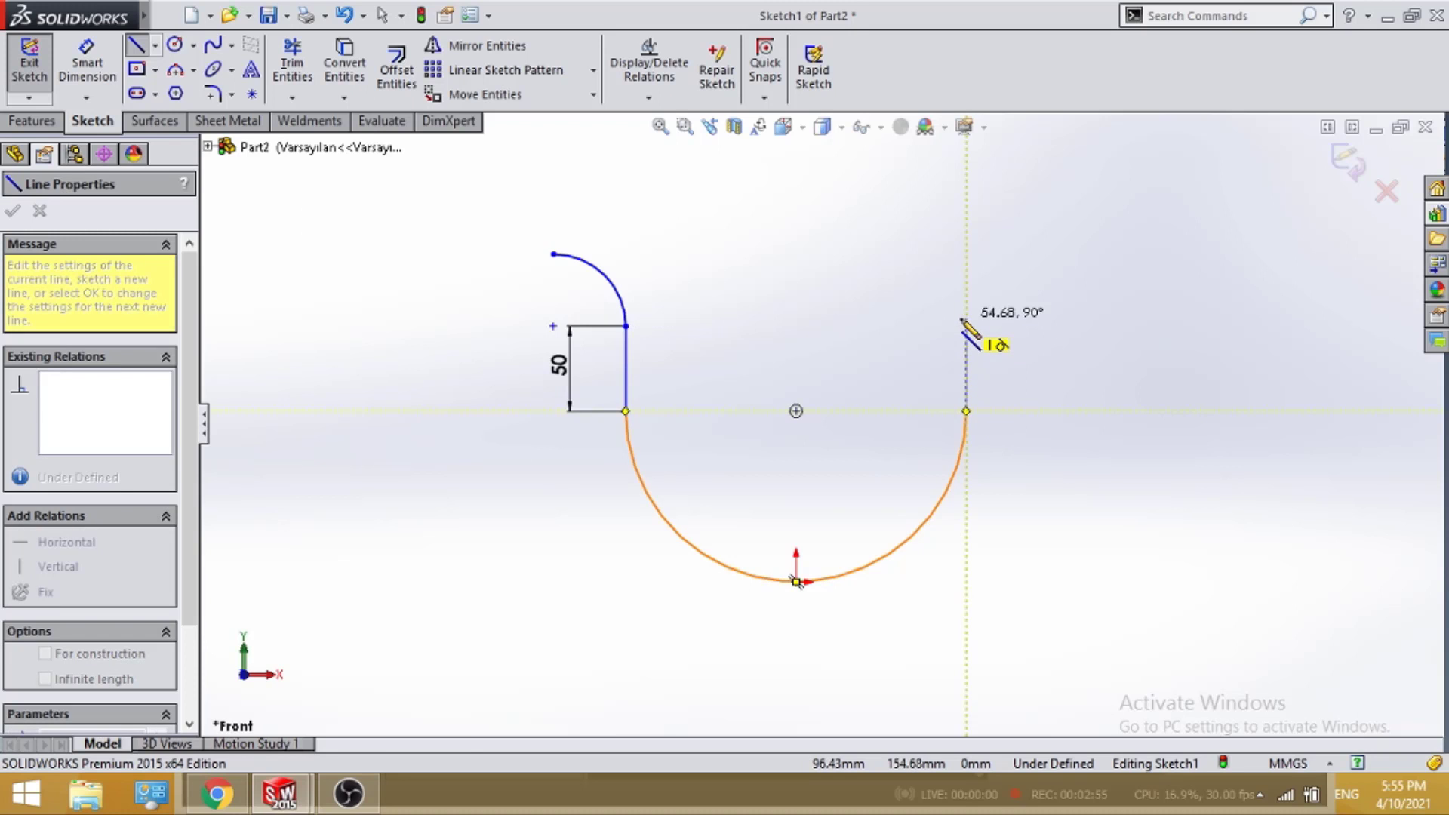
pyautogui.click(966, 326)
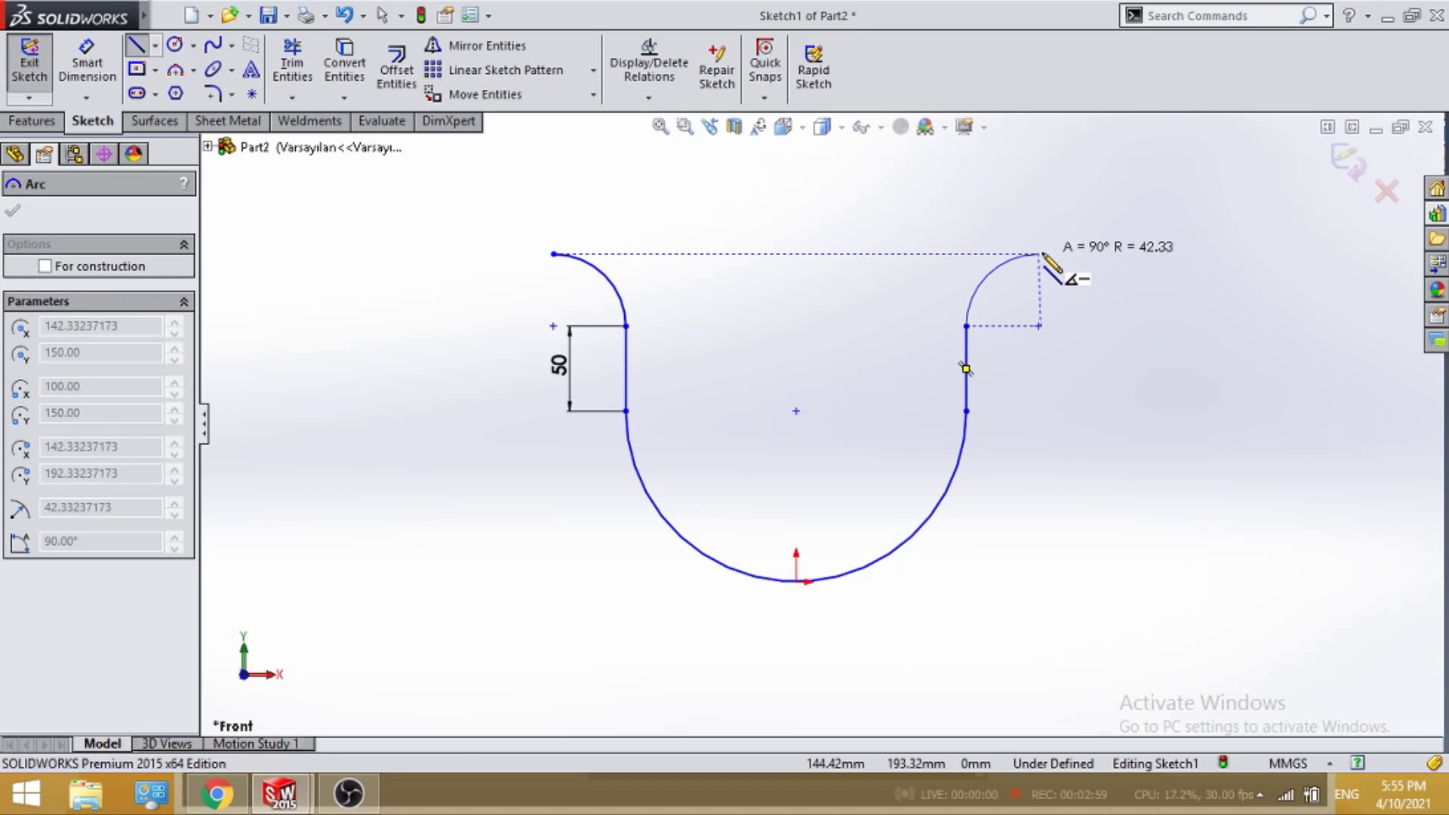
pyautogui.click(1040, 254)
pyautogui.press('Escape')
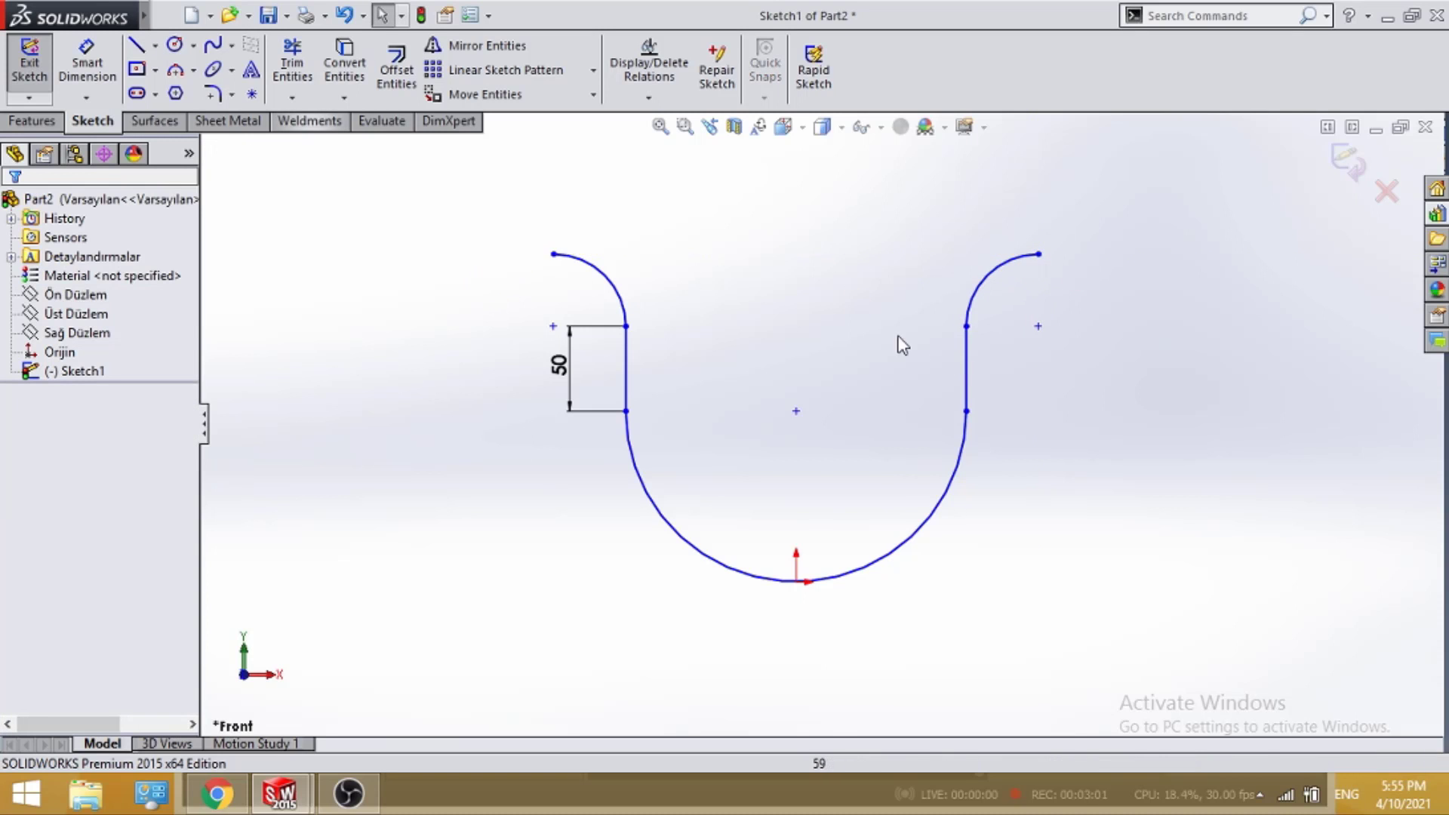
pyautogui.press('f')
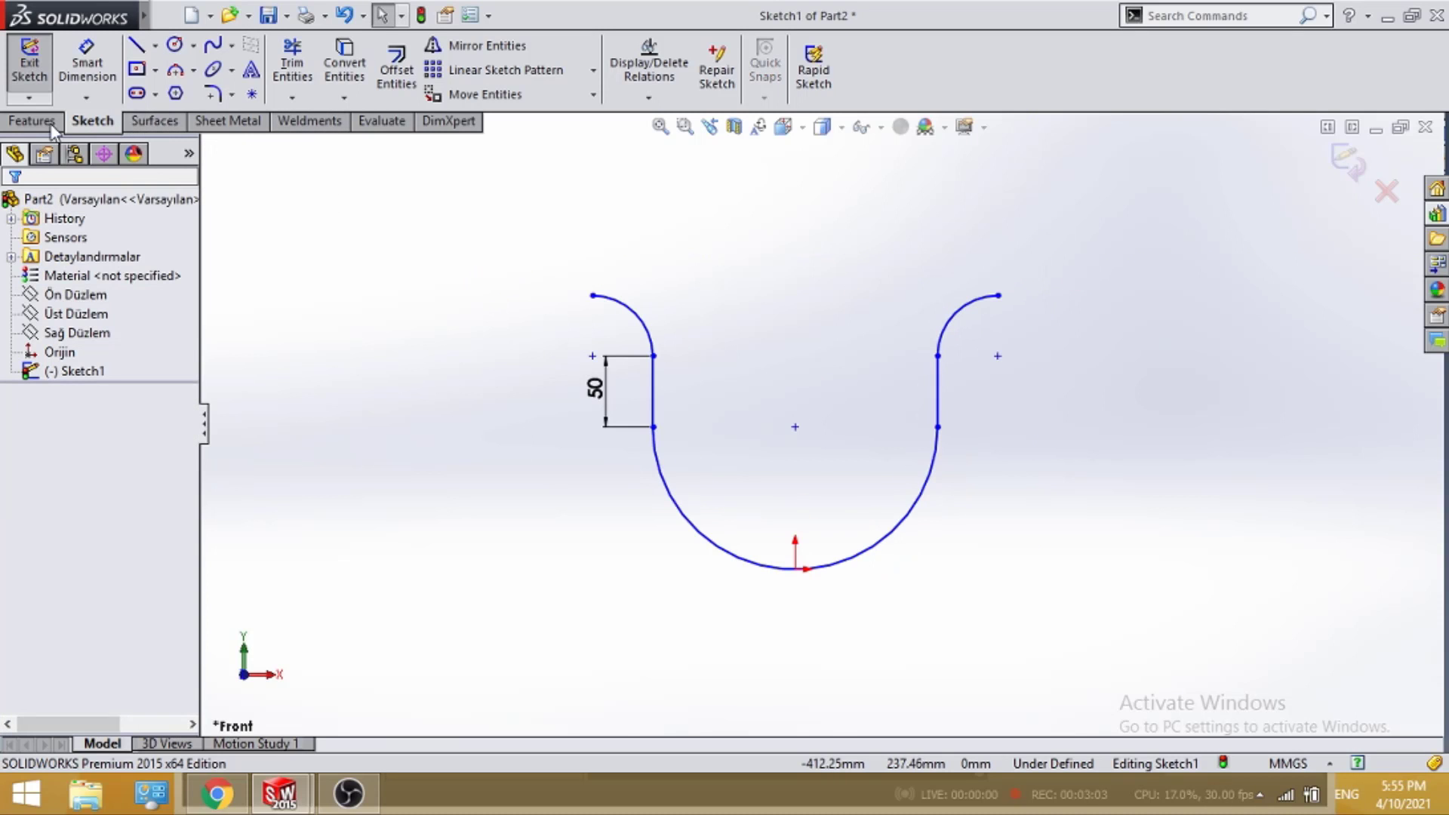
pyautogui.click(1356, 174)
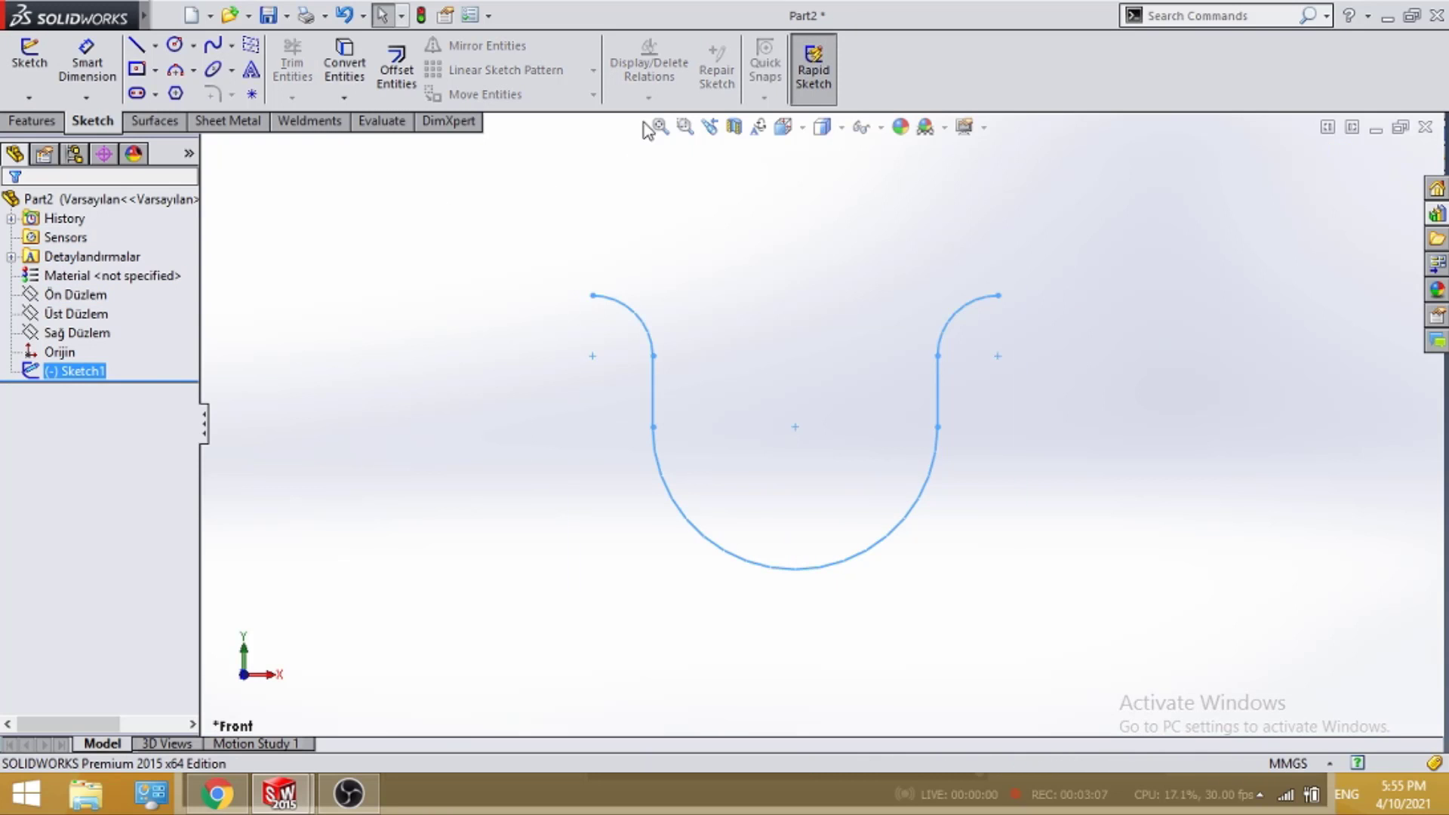
# Add reference Plane1 referencing Sağ Düzlem and the right arc's outer endpoint
pyautogui.click(29, 123)
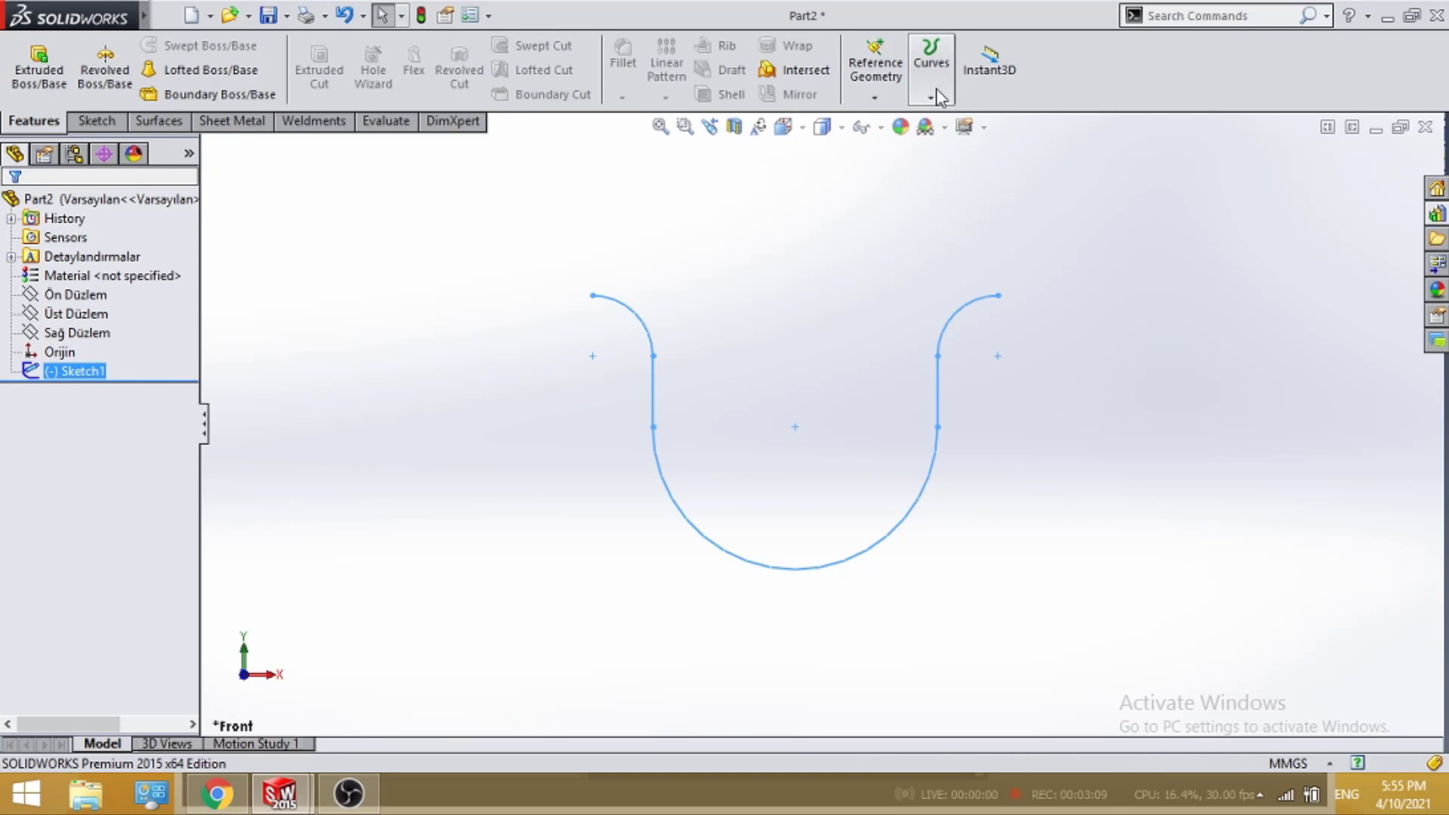
pyautogui.click(875, 96)
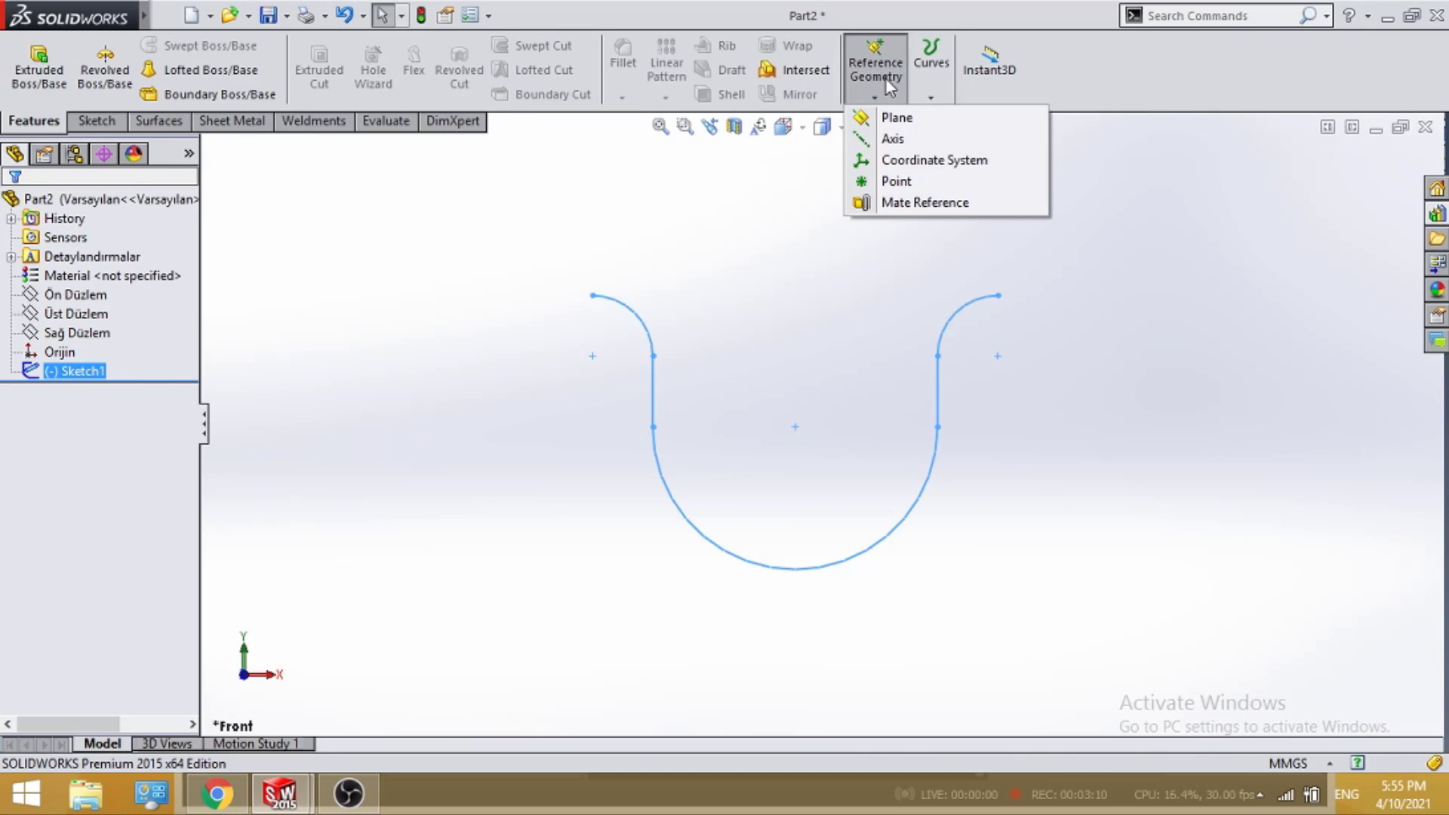
pyautogui.click(895, 119)
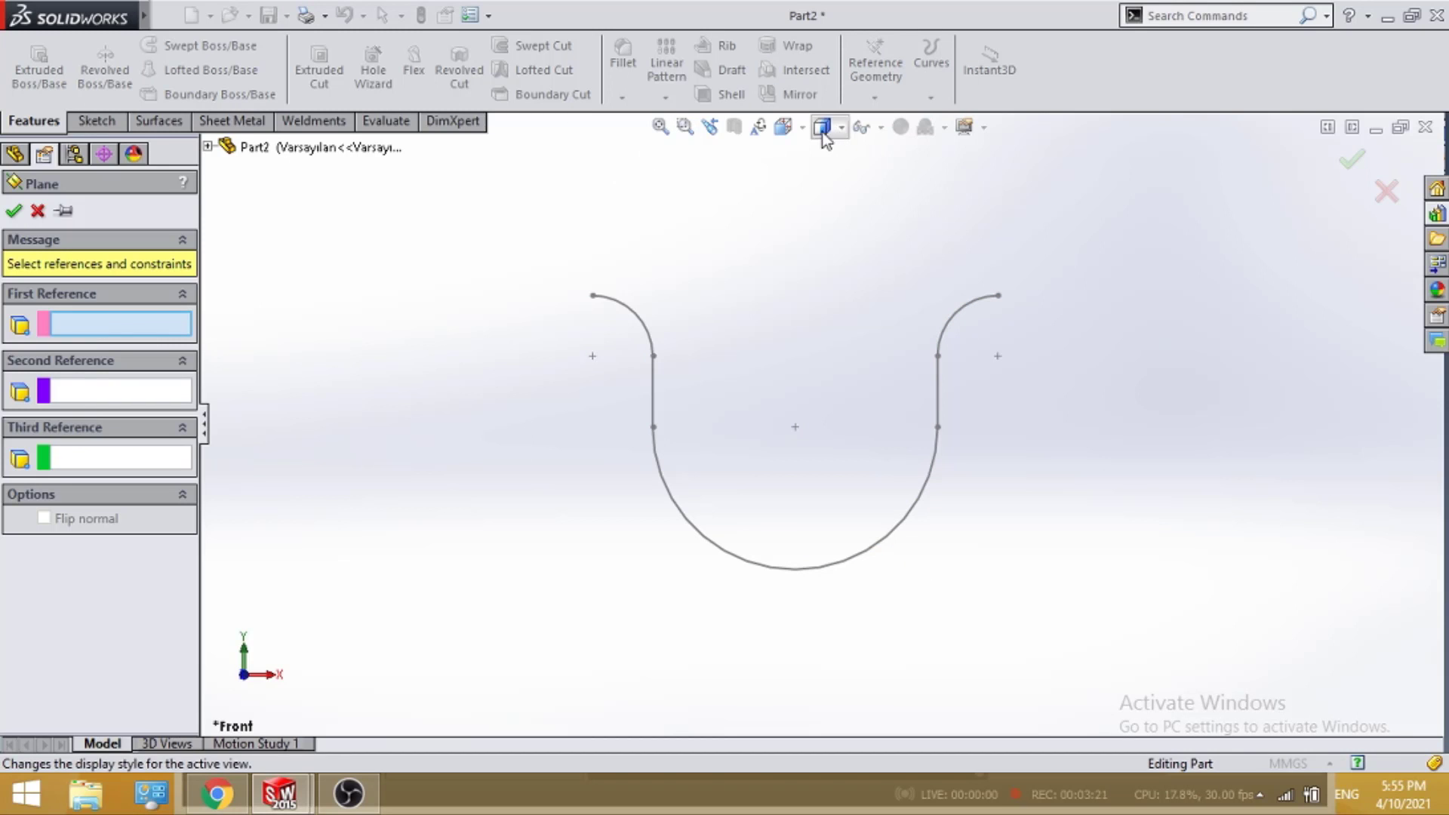
pyautogui.click(208, 146)
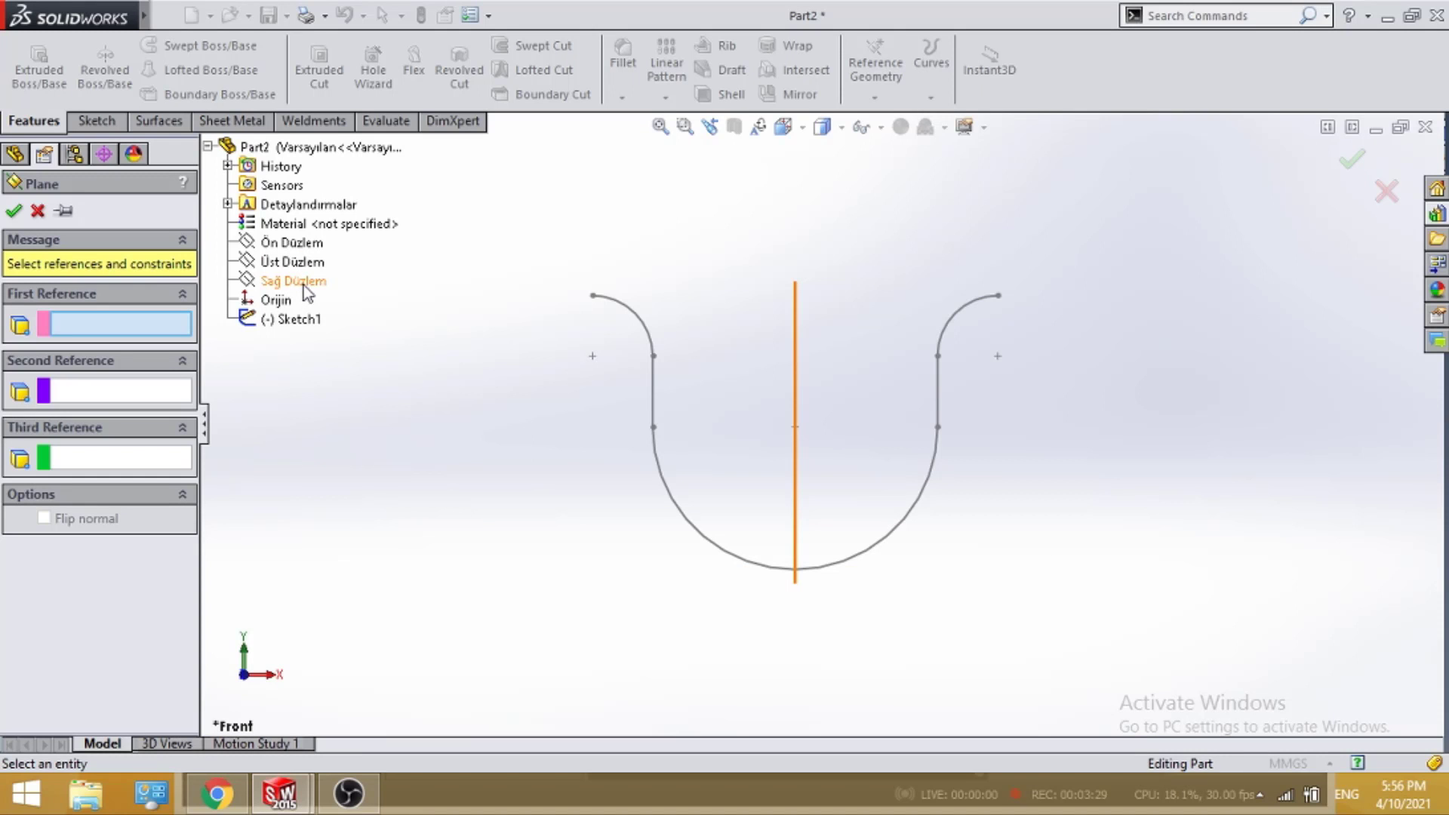
pyautogui.click(302, 285)
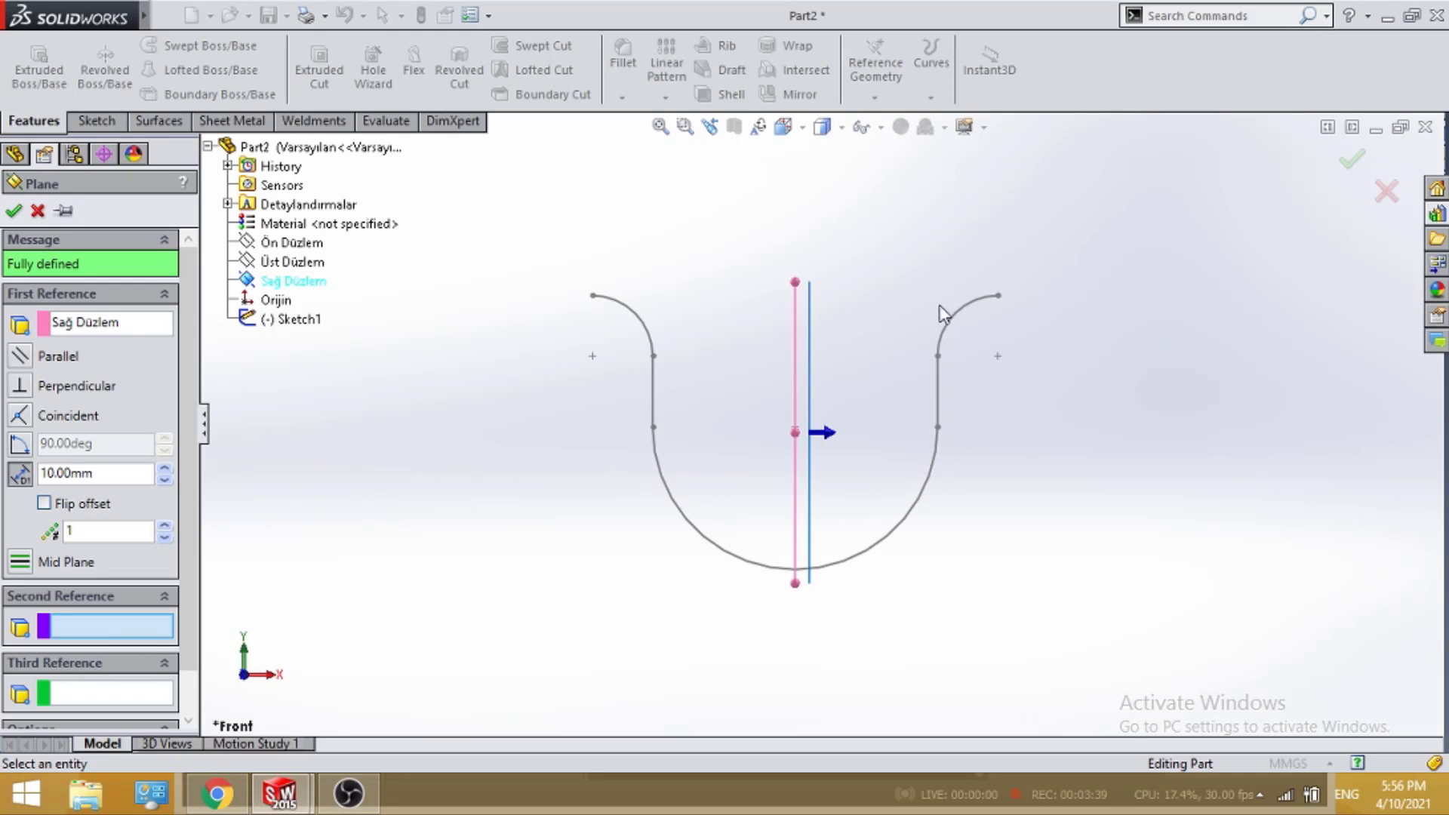
pyautogui.click(999, 296)
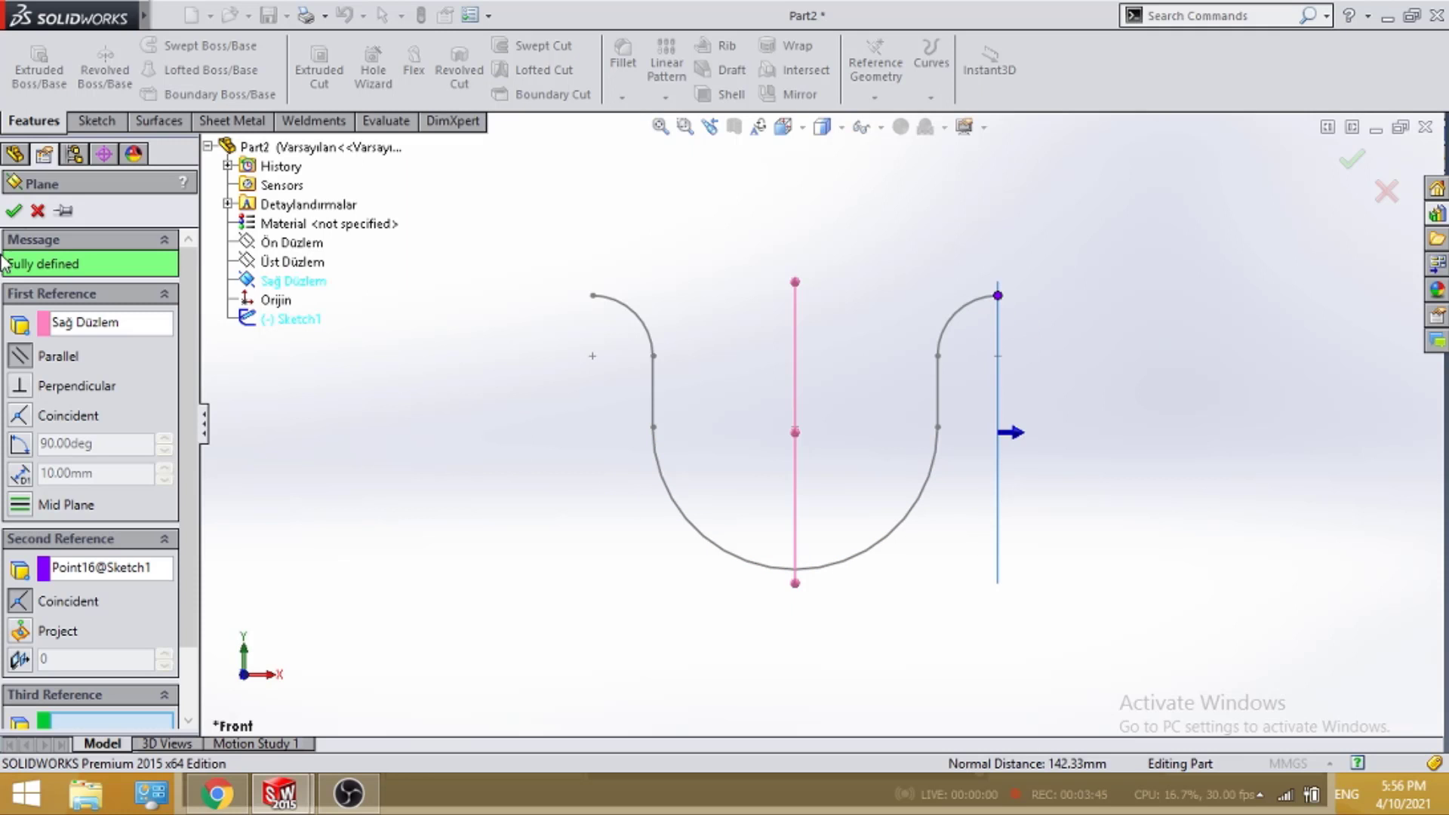
pyautogui.click(13, 211)
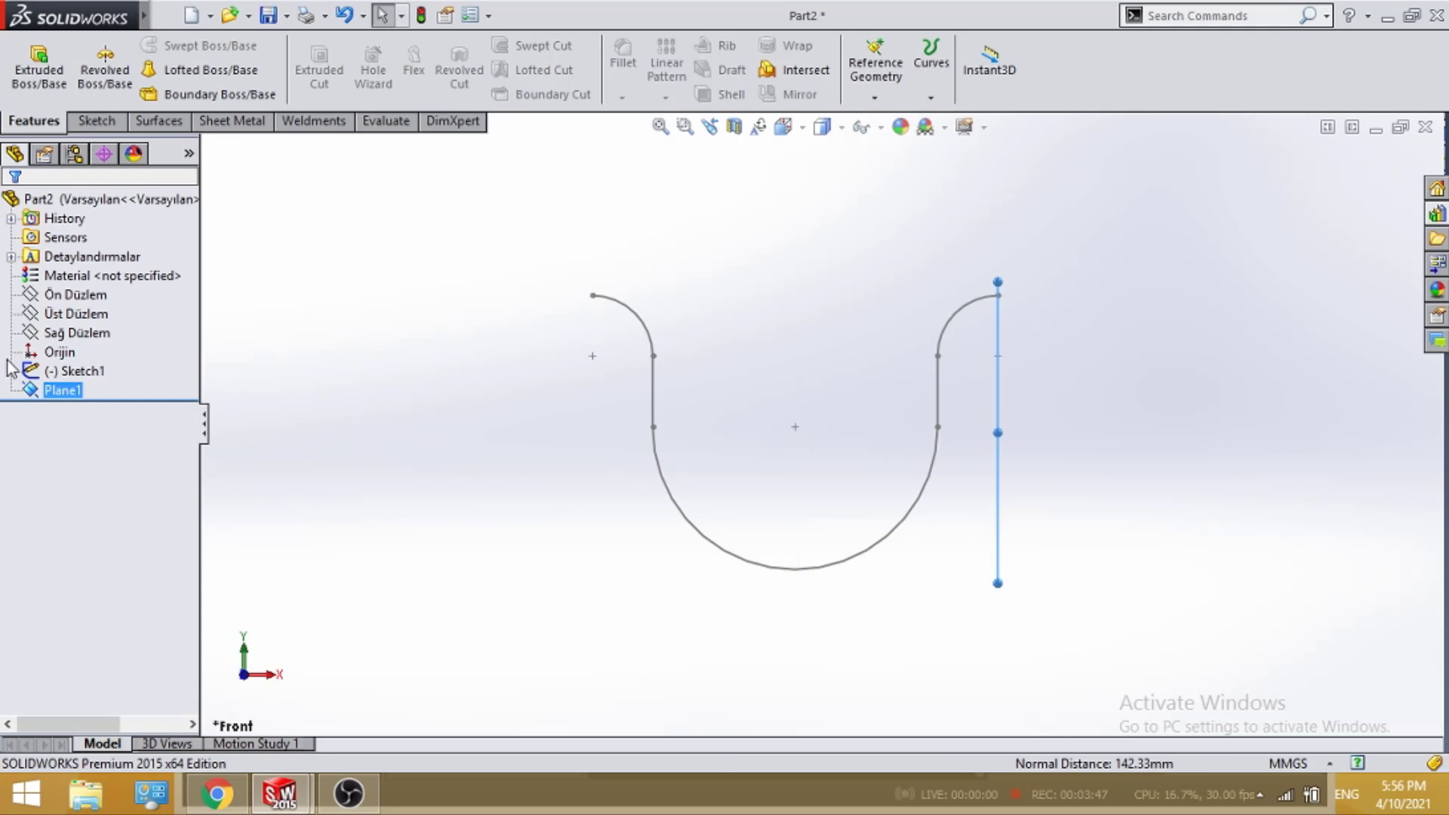
# Start a new sketch on Plane1 viewed face-on
pyautogui.rightClick(46, 389)
pyautogui.click(61, 359)
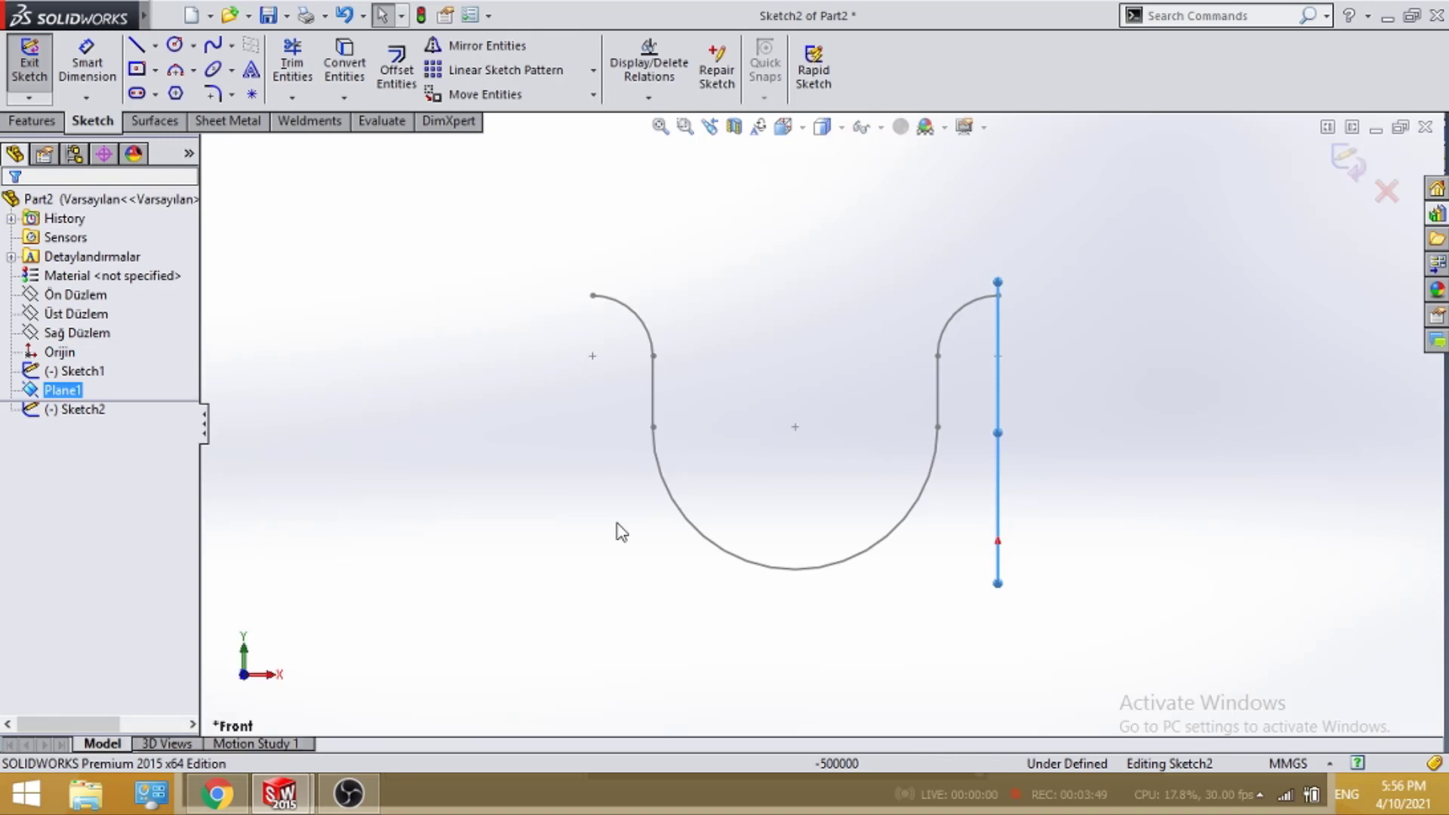
pyautogui.press('space')
pyautogui.click(461, 639)
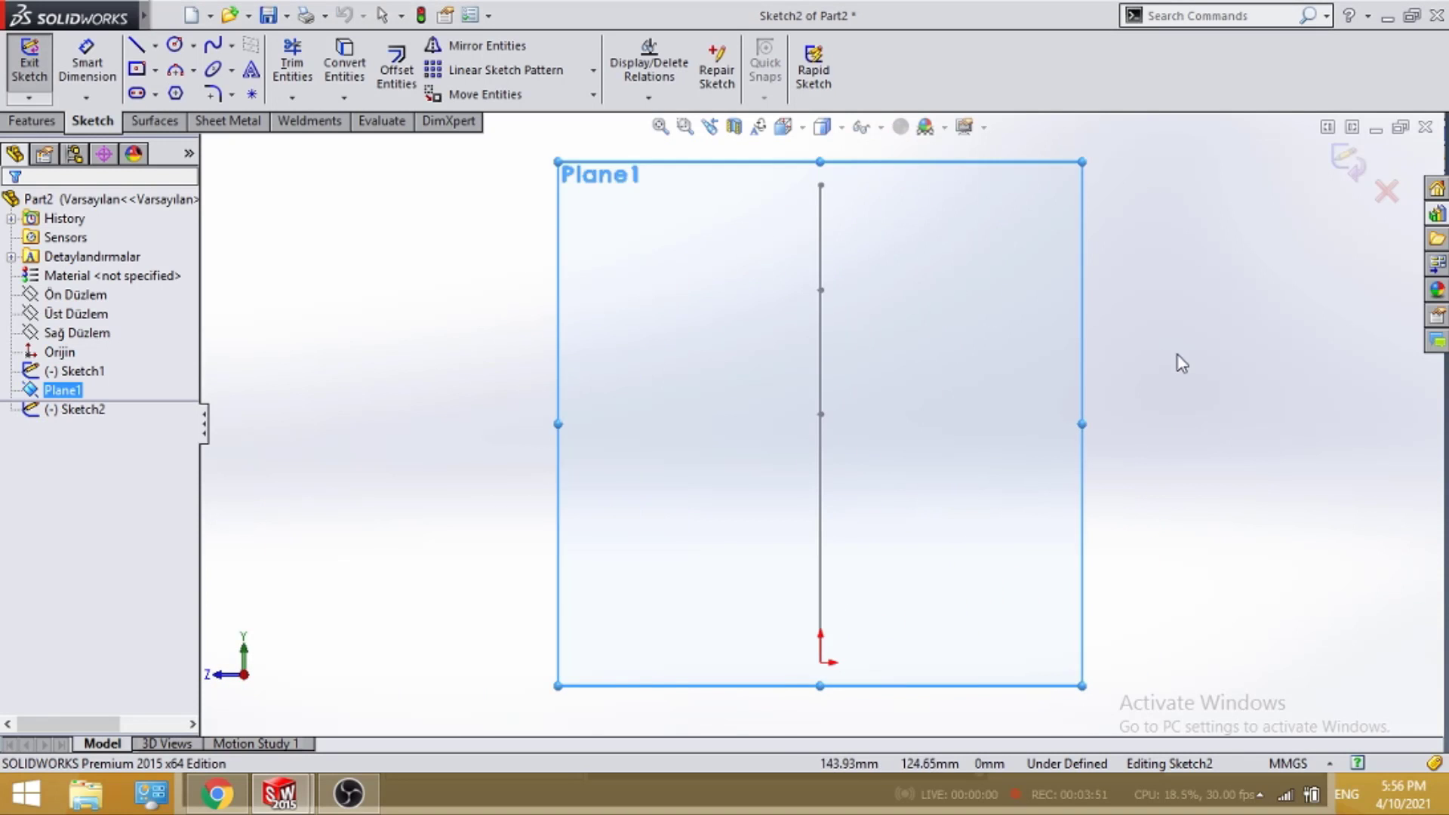
# Draw a Ø20 circle centred on the path's endpoint and finish Sketch2
pyautogui.click(174, 45)
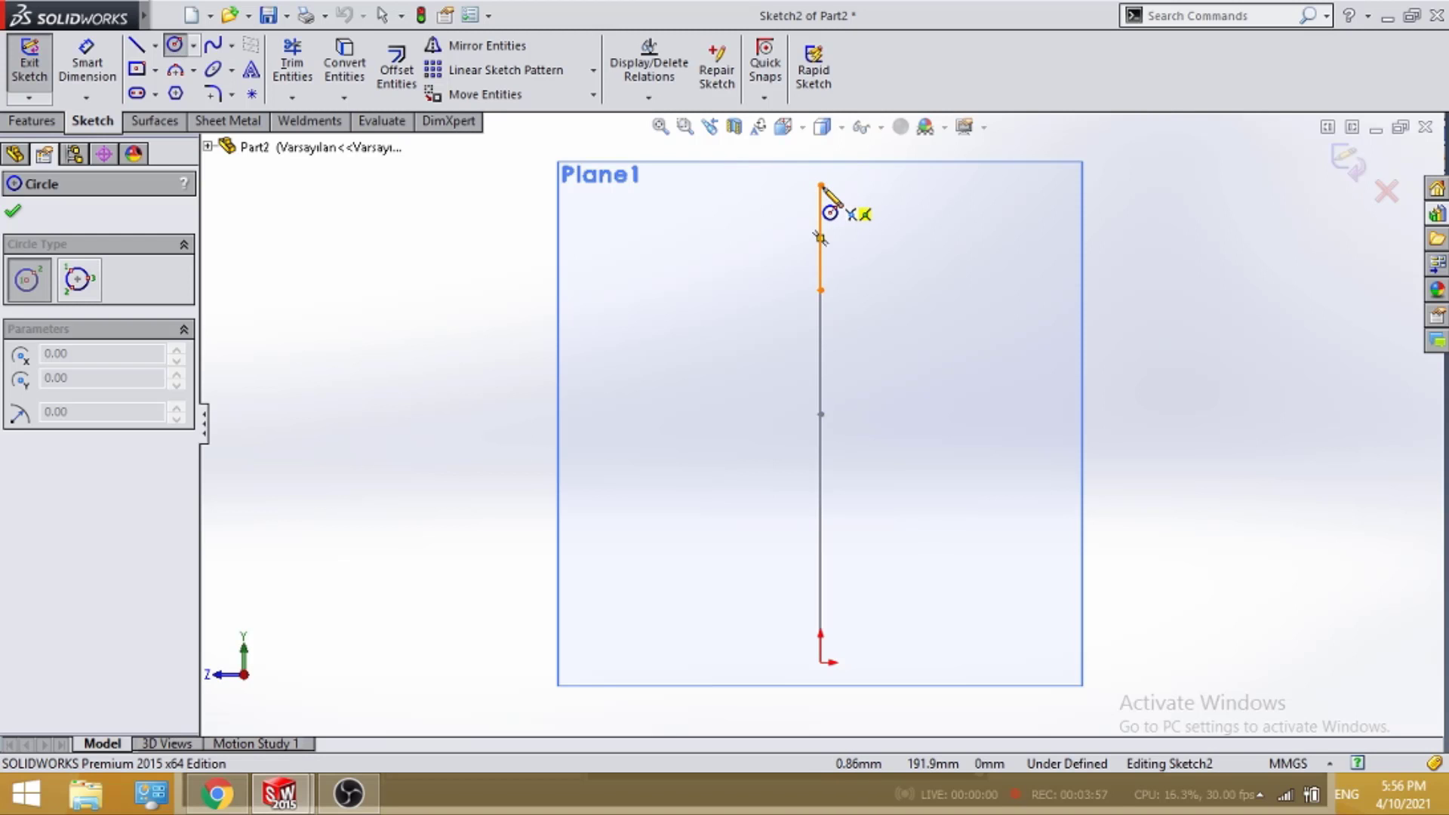
pyautogui.click(821, 185)
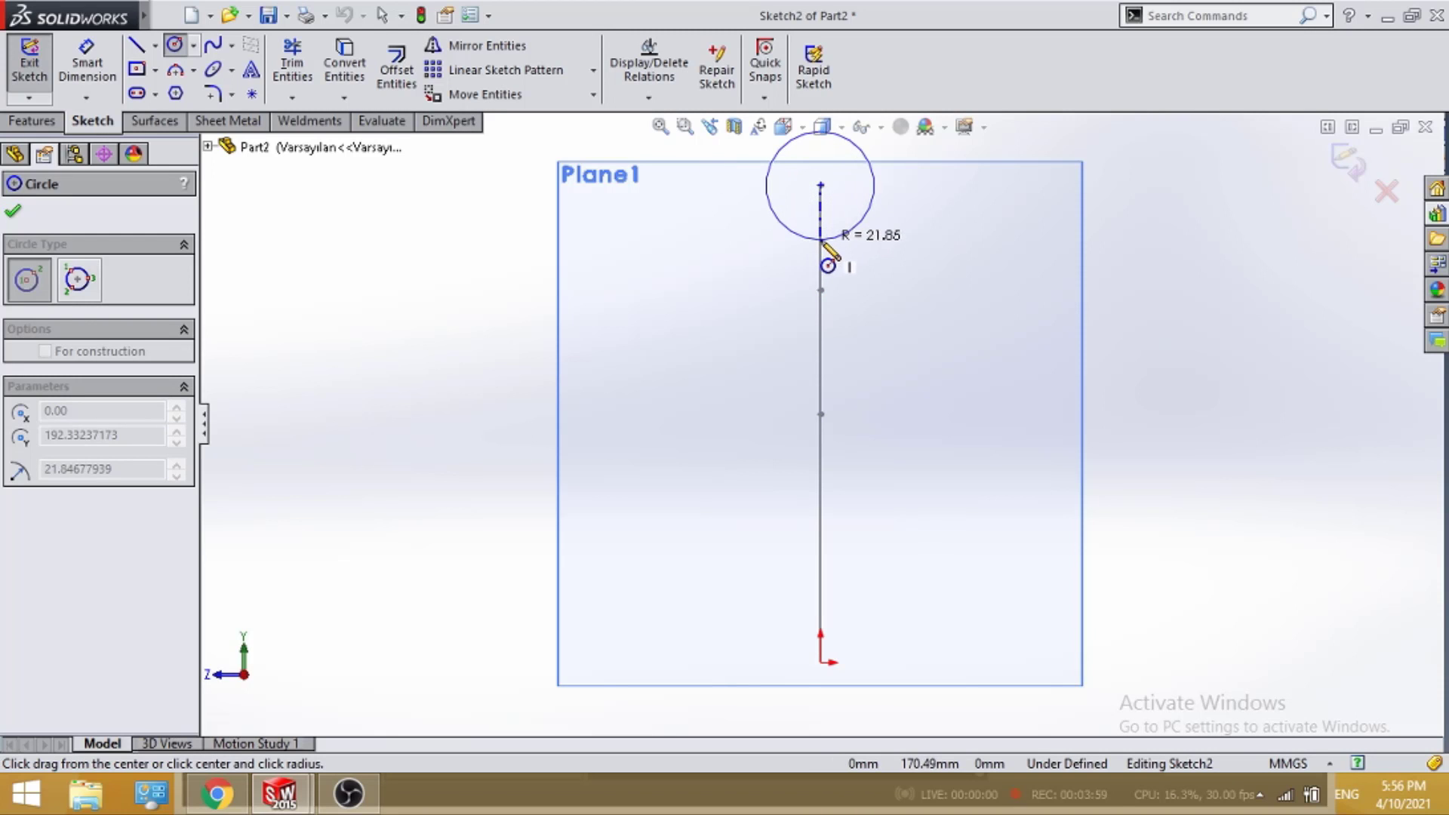
pyautogui.click(842, 234)
pyautogui.click(87, 64)
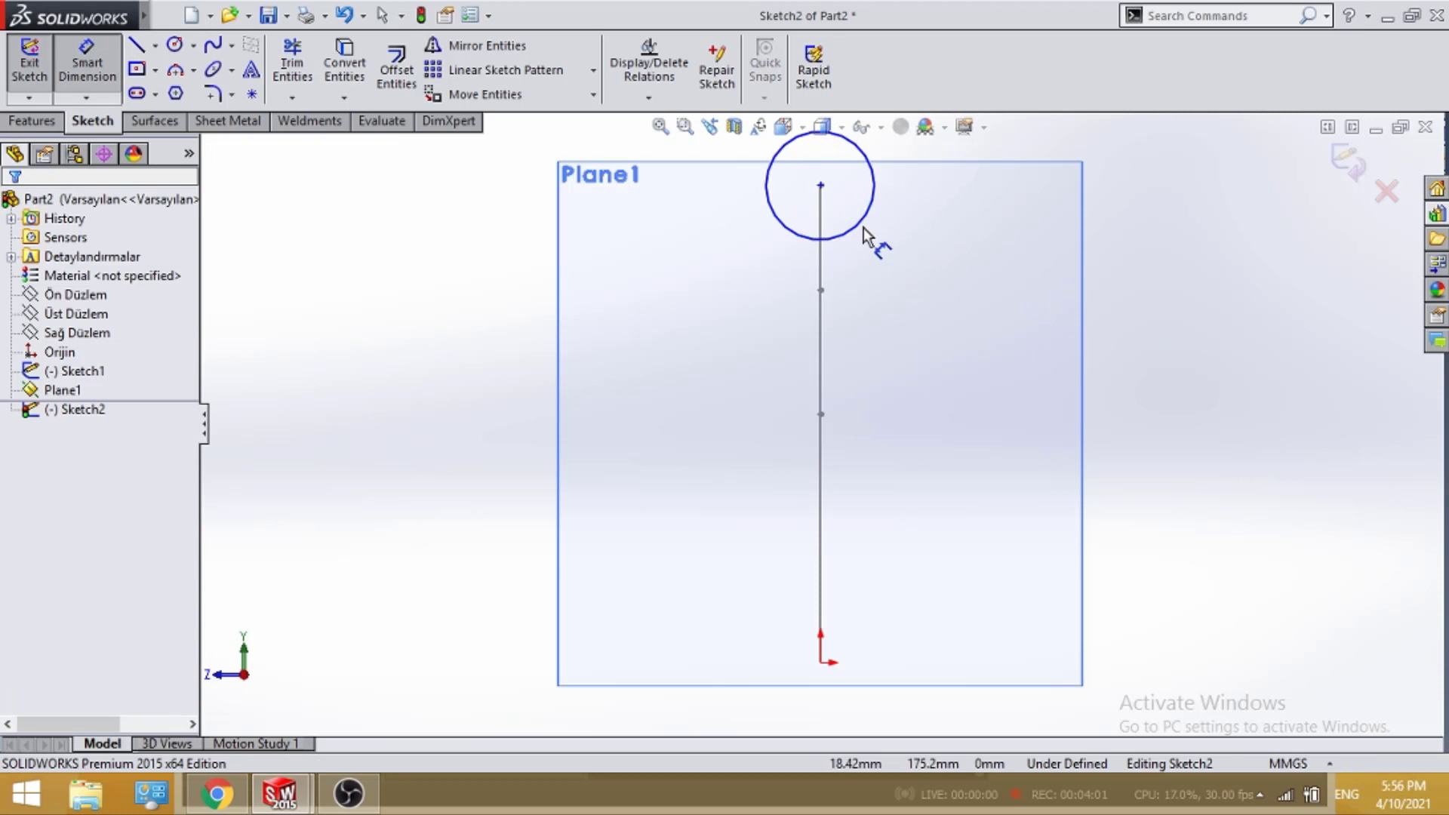
pyautogui.click(941, 289)
pyautogui.write('20')
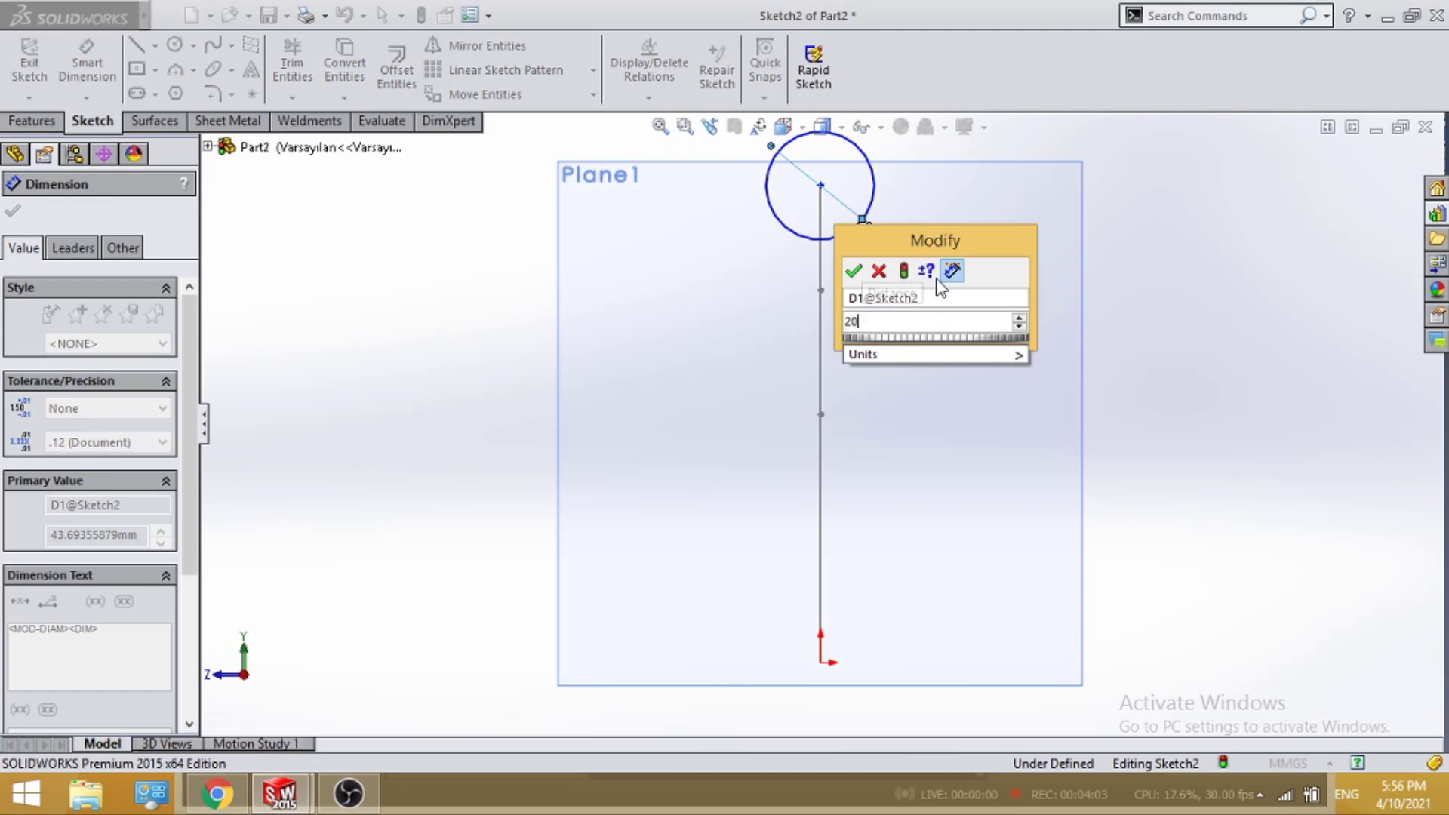
pyautogui.press('Return')
pyautogui.press('Return')
pyautogui.press('Escape')
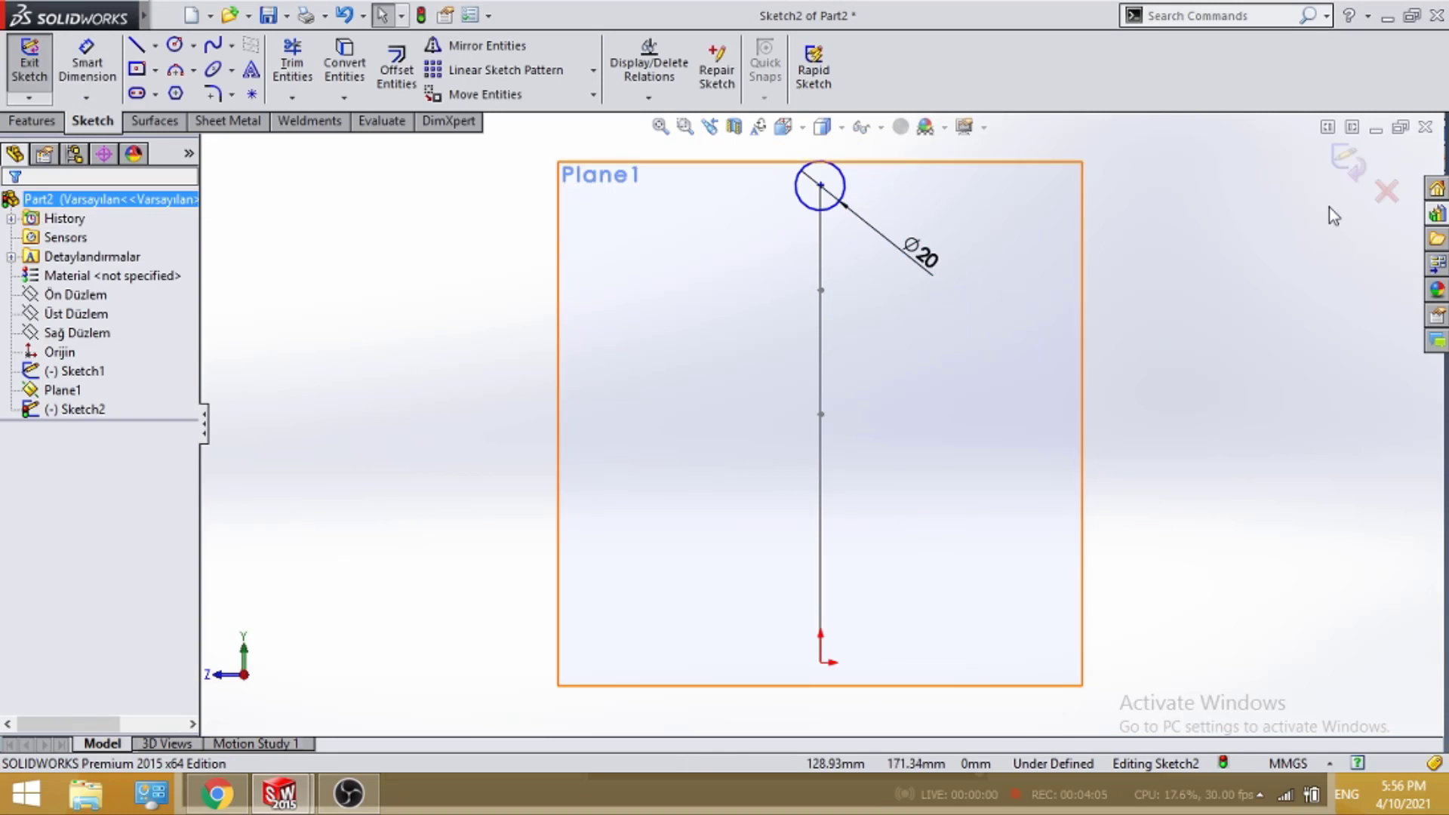
pyautogui.click(1353, 170)
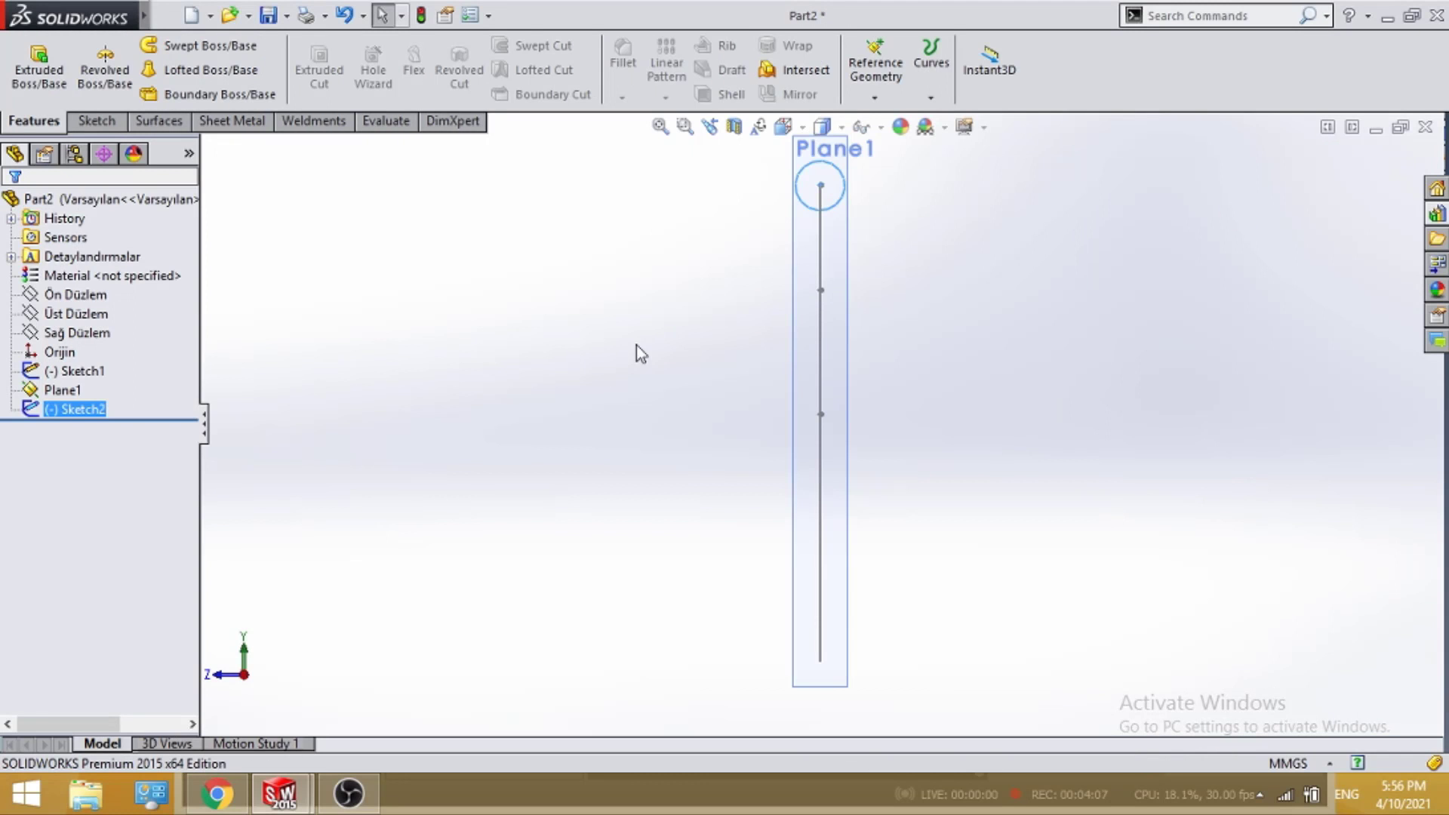
# Hide Plane1 and orbit to view the U-shaped path
pyautogui.click(796, 318)
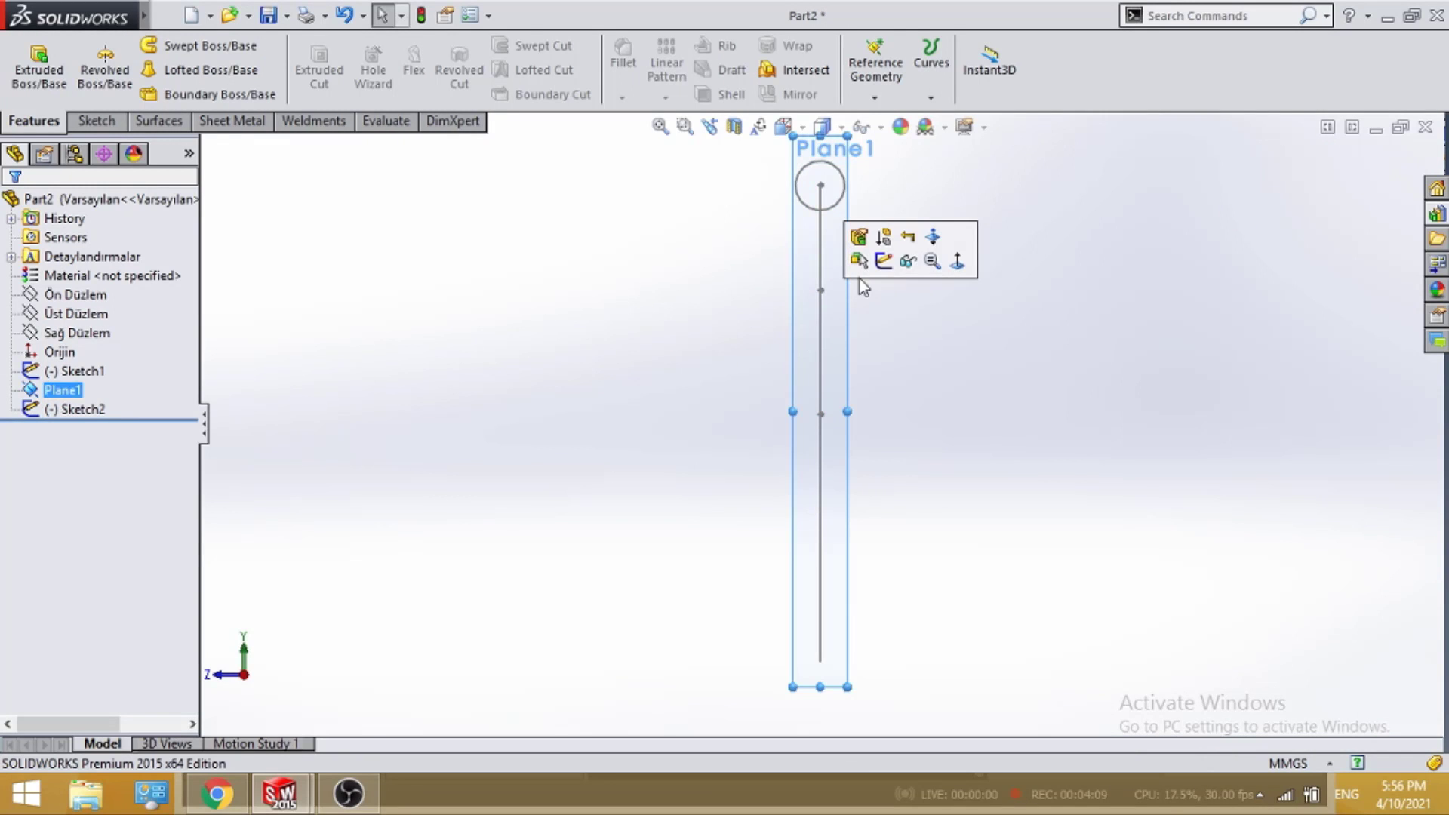
pyautogui.click(916, 260)
pyautogui.moveTo(892, 300)
pyautogui.mouseDown(button='middle')
pyautogui.moveTo(957, 323)
pyautogui.moveTo(983, 362)
pyautogui.moveTo(990, 313)
pyautogui.mouseUp(button='middle')
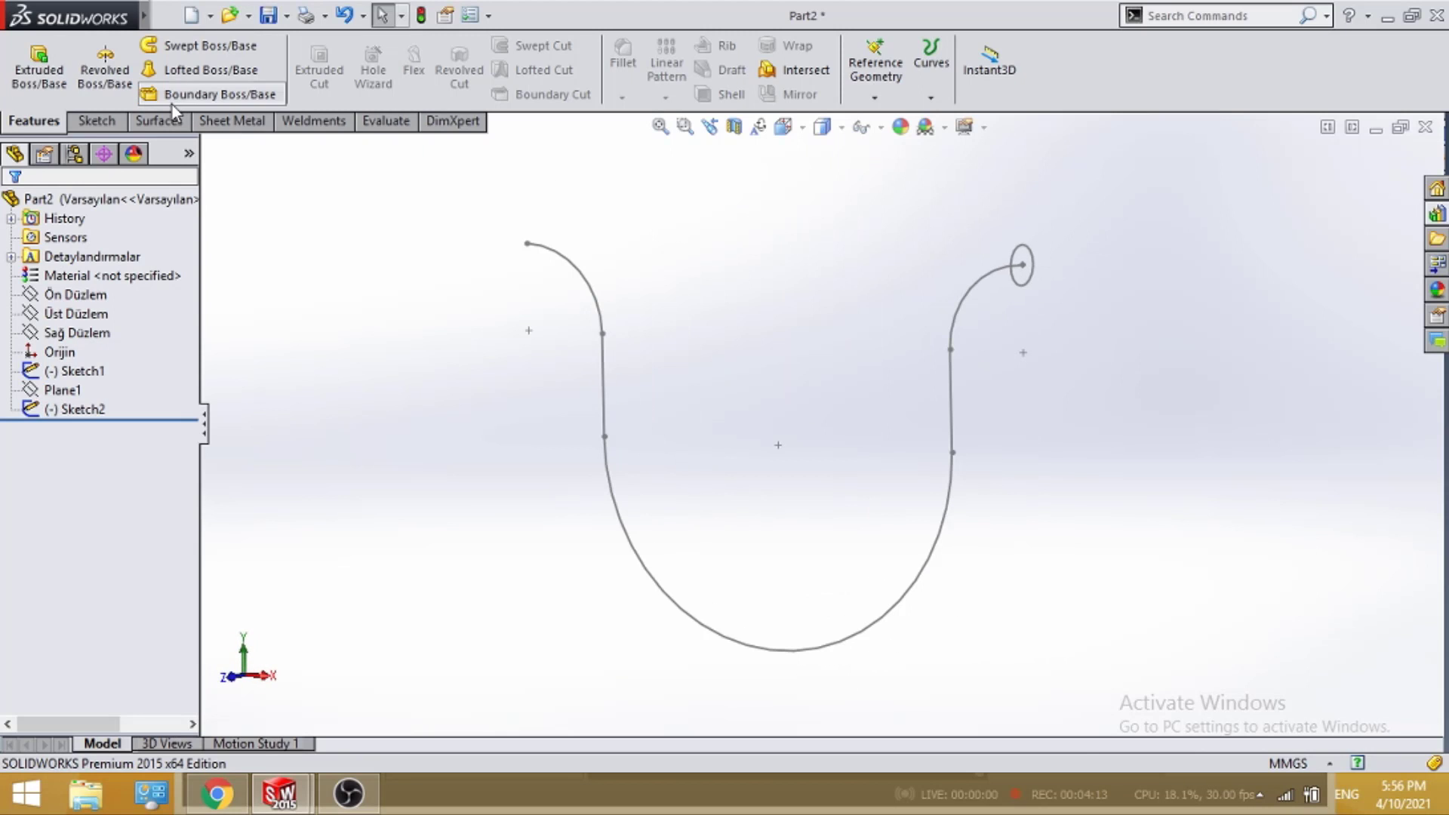
# Sweep the Ø20 circle profile along the U-shaped Sketch1 path as Sweep1
pyautogui.click(189, 50)
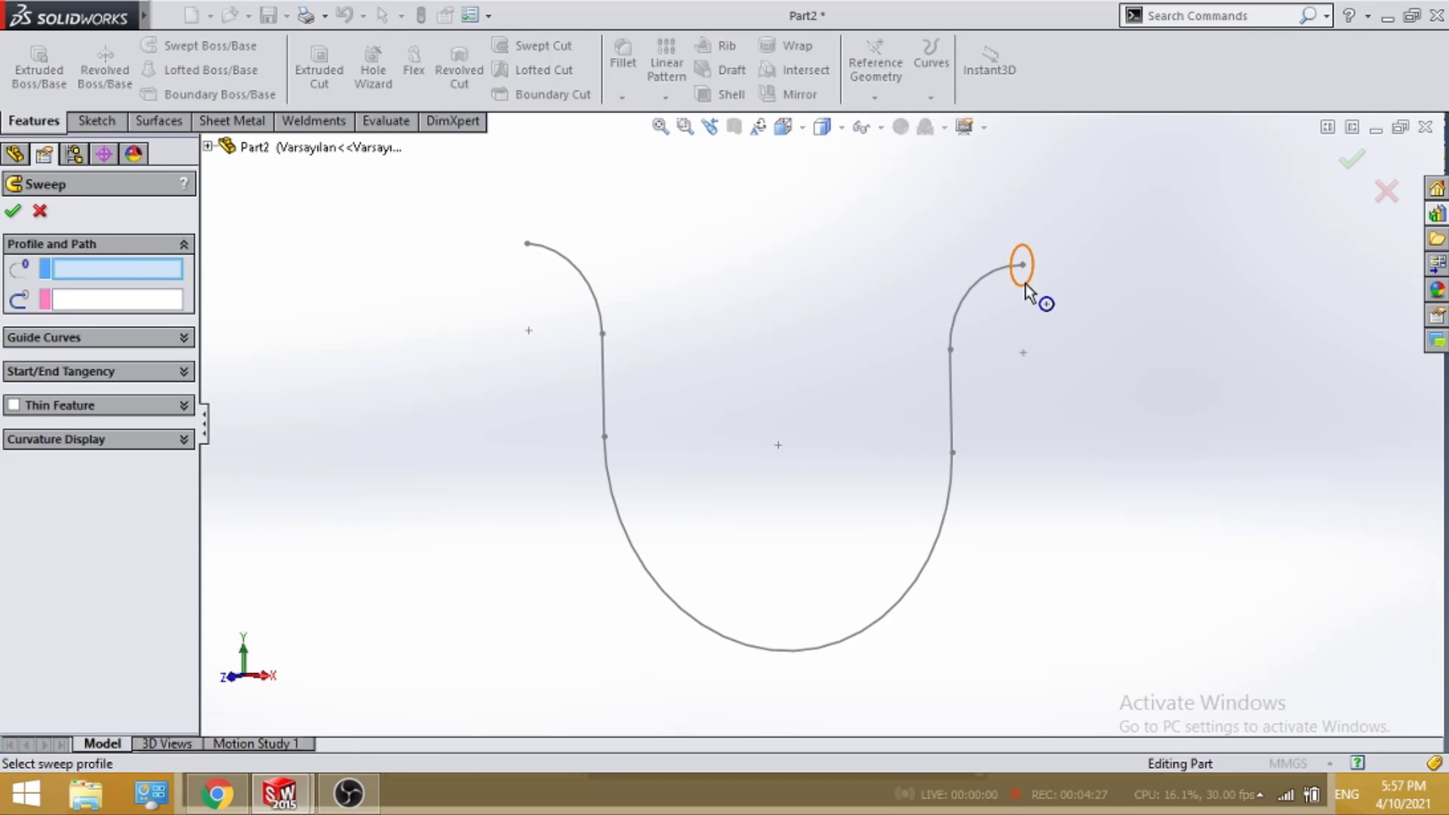
pyautogui.click(87, 299)
pyautogui.click(87, 270)
pyautogui.click(1022, 287)
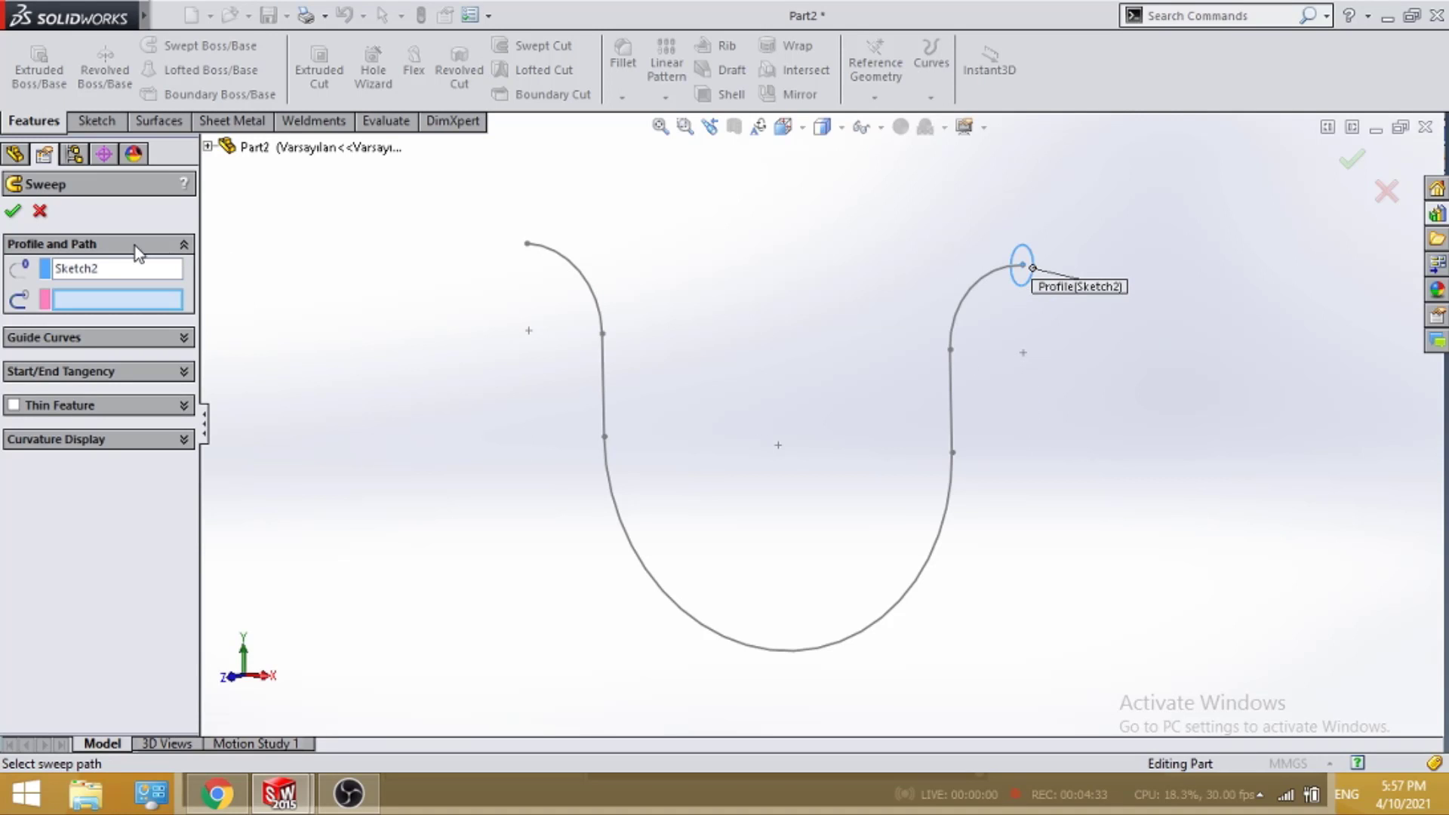
pyautogui.click(951, 407)
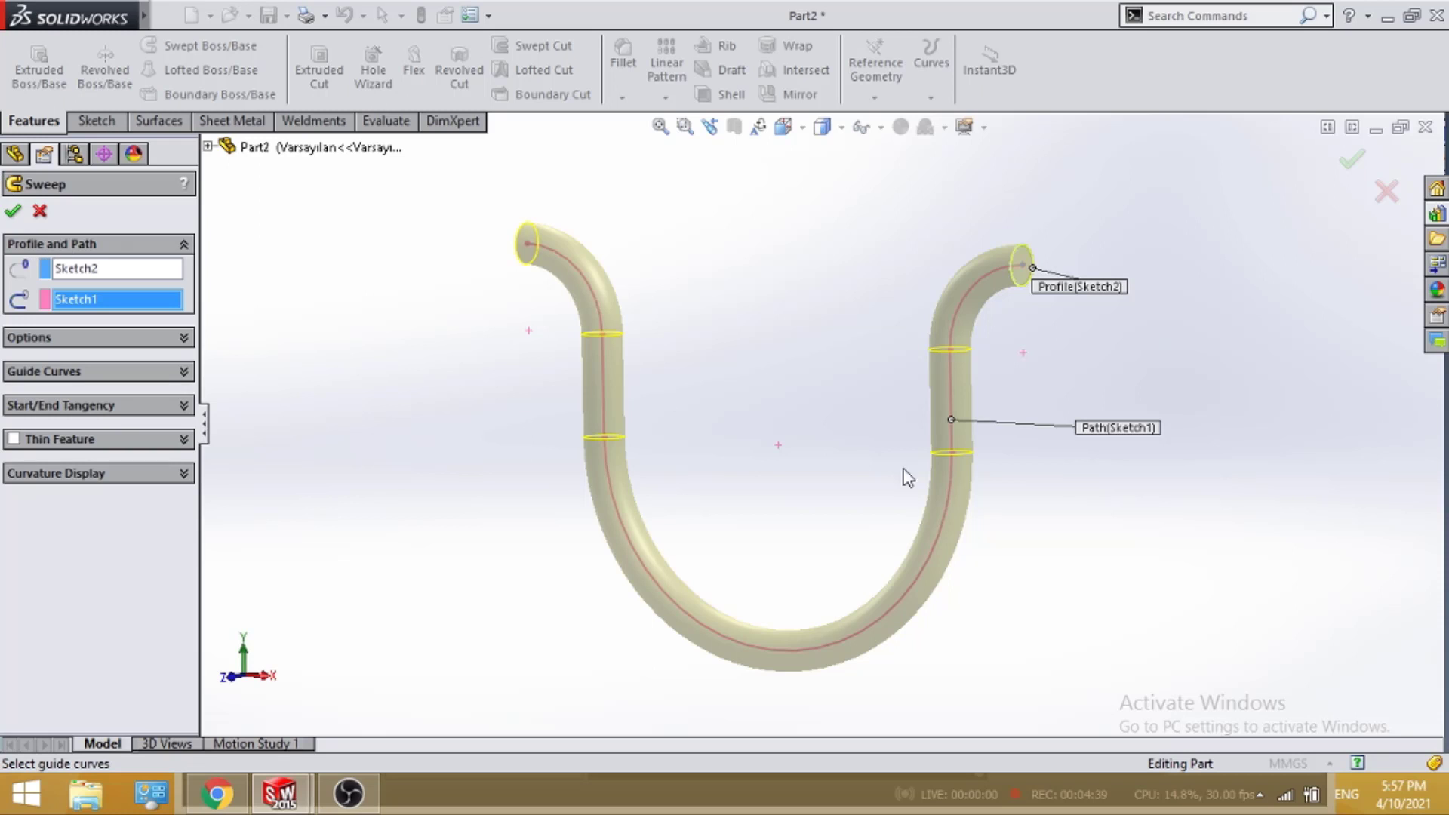
pyautogui.click(12, 211)
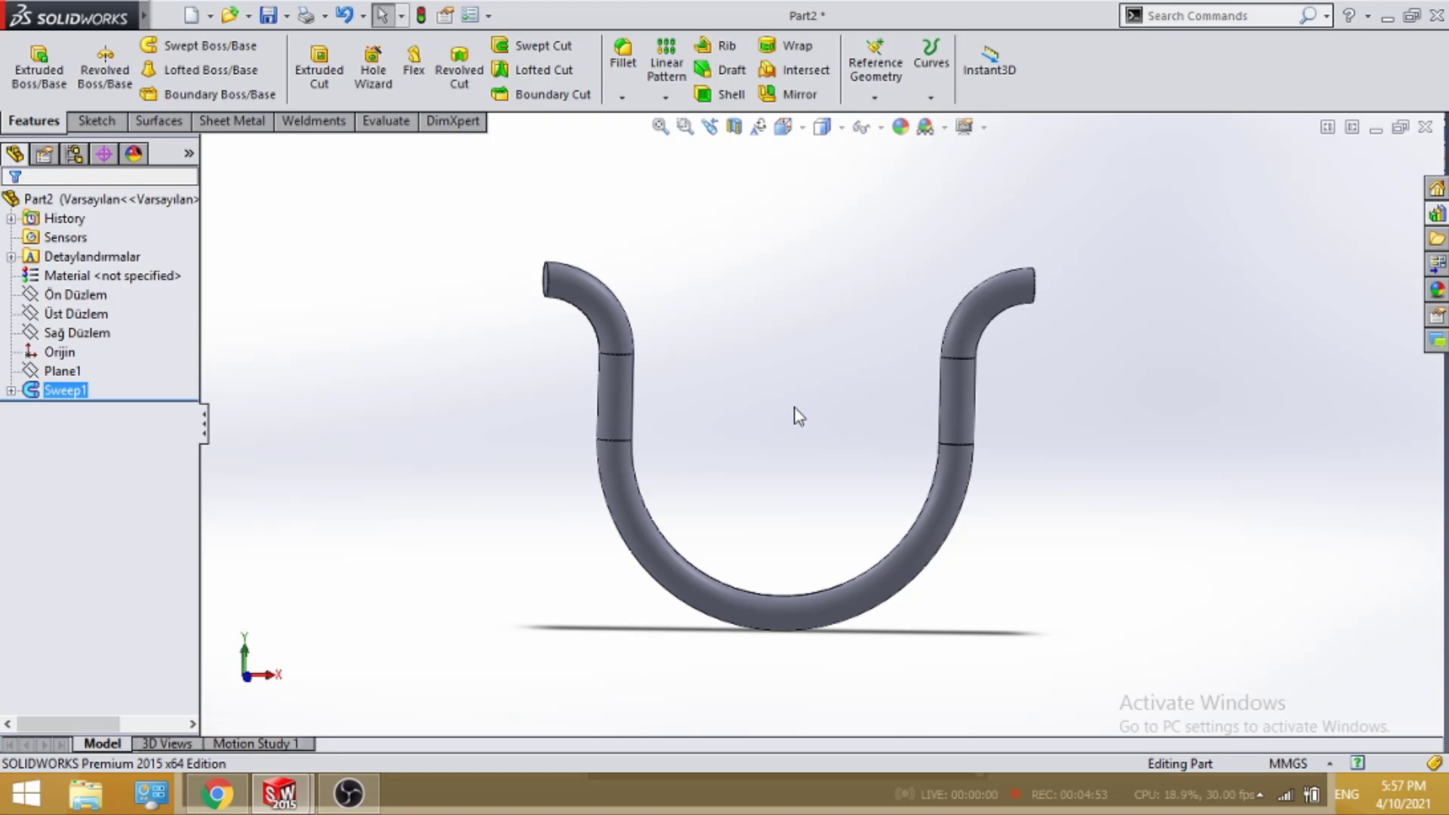
pyautogui.scroll(-2, 755, 355)
pyautogui.scroll(1, 702, 315)
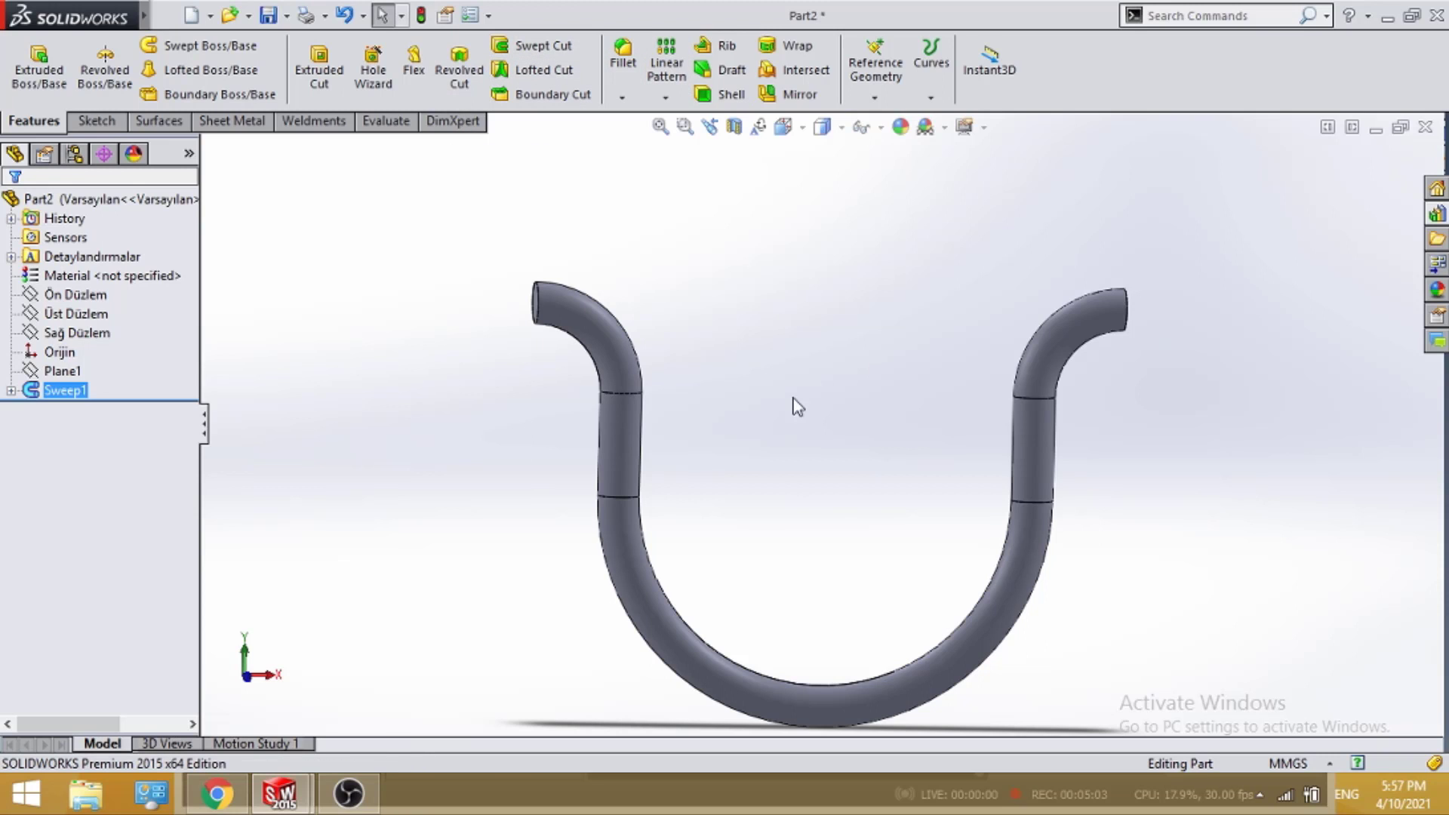
pyautogui.scroll(1, 792, 400)
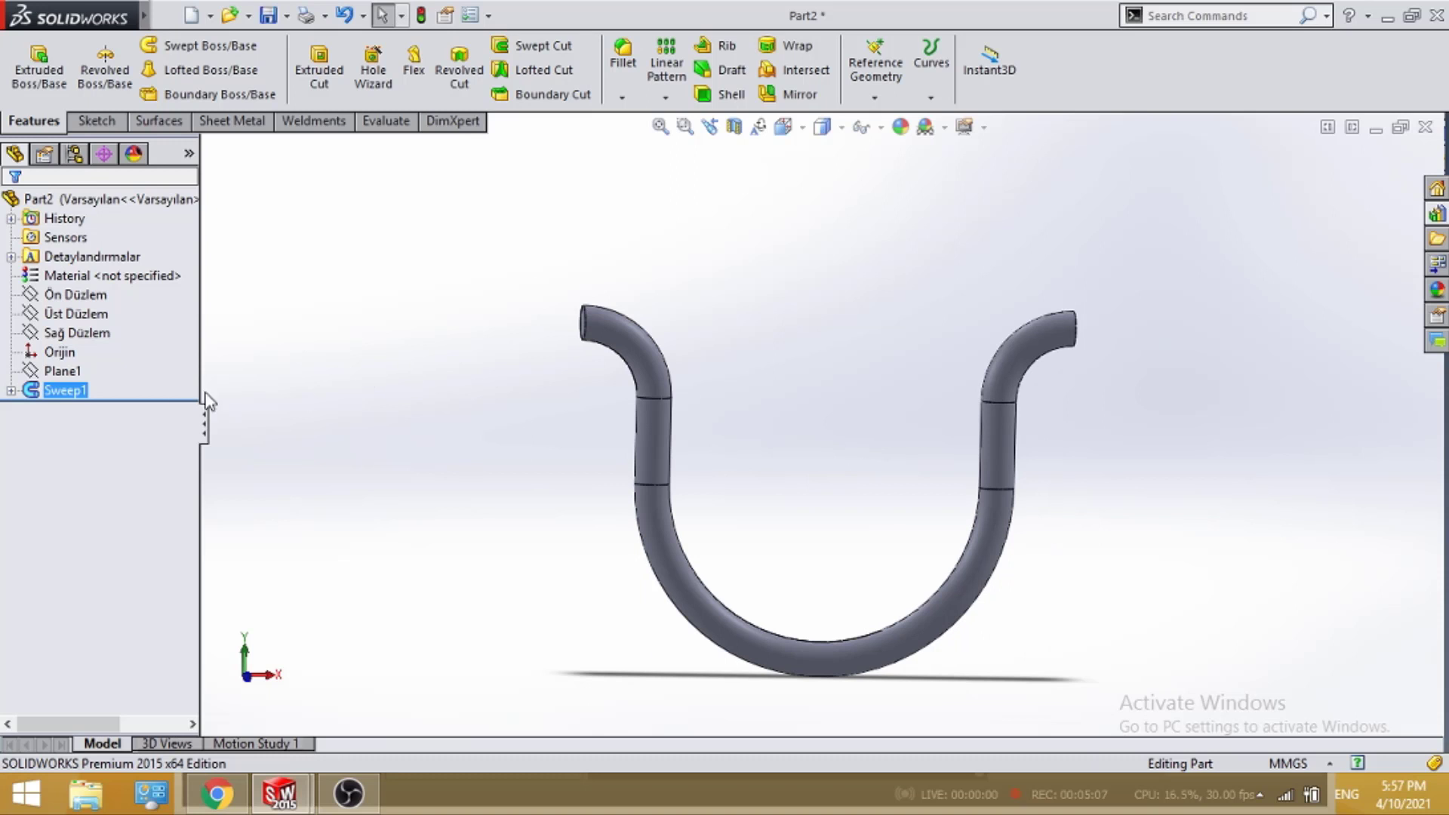
# Start a sketch on Plane1, view it normal, and draw a circle at the tube end's centre
pyautogui.click(64, 371)
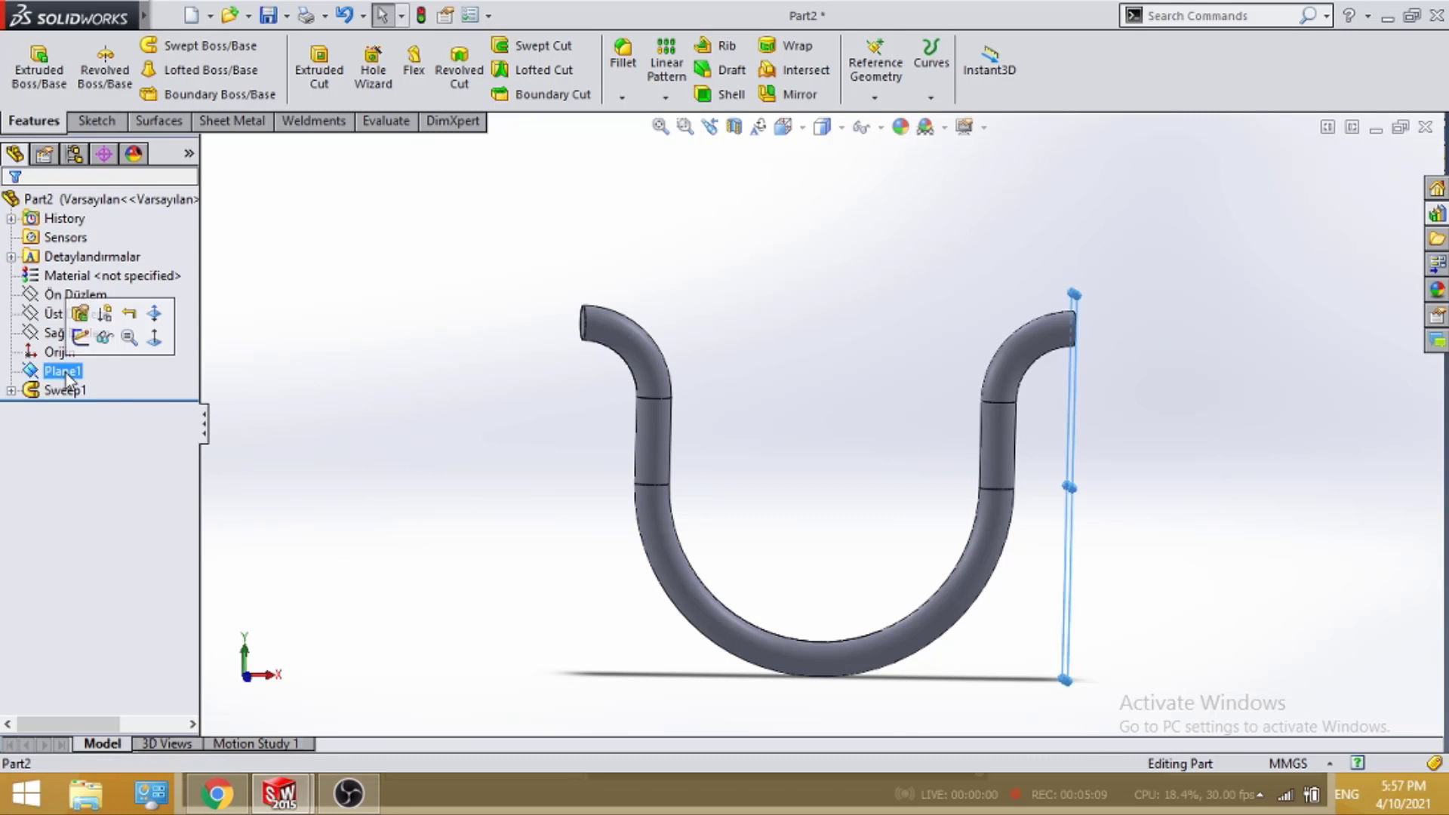
pyautogui.click(81, 349)
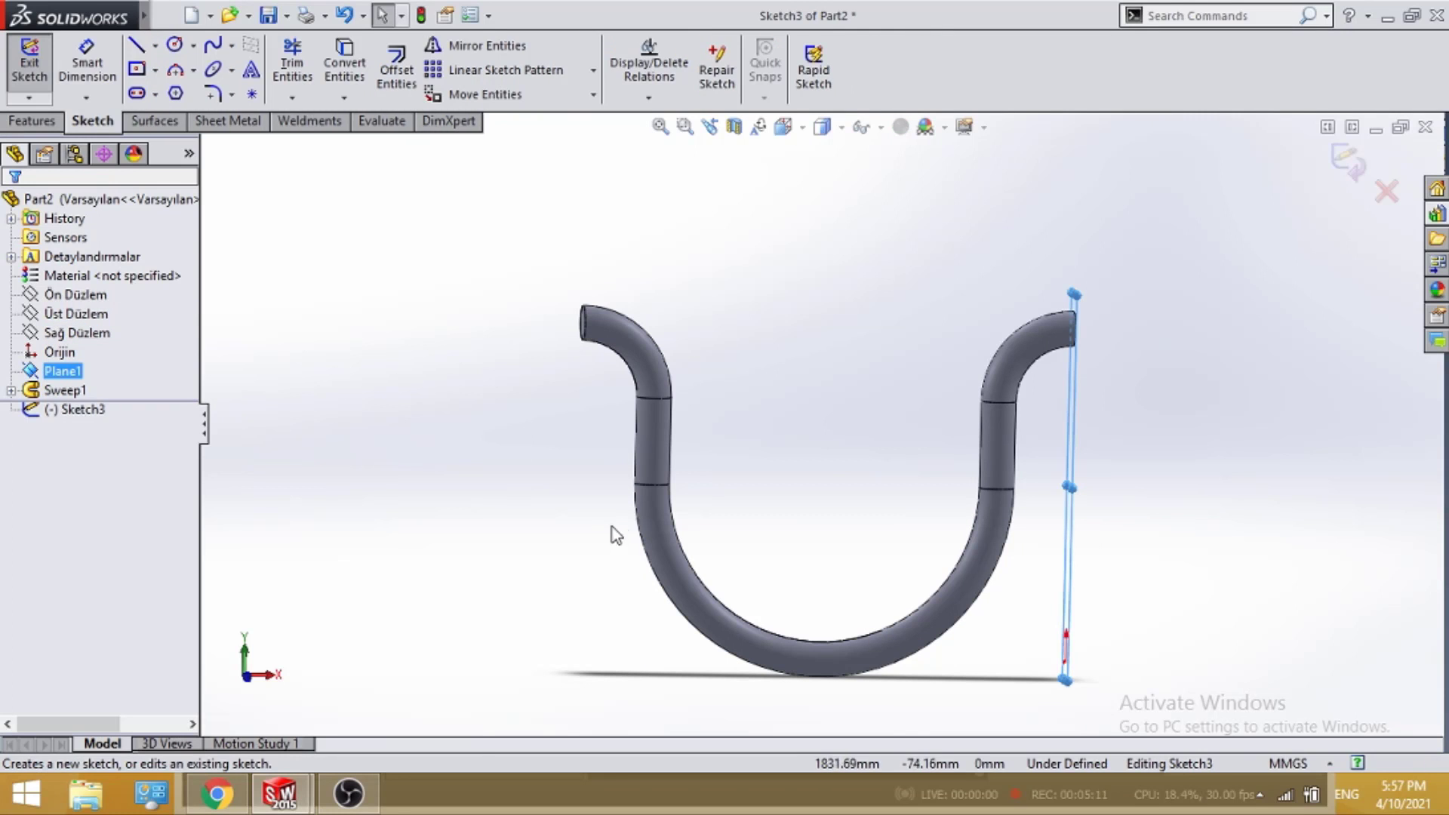
pyautogui.press('space')
pyautogui.click(453, 665)
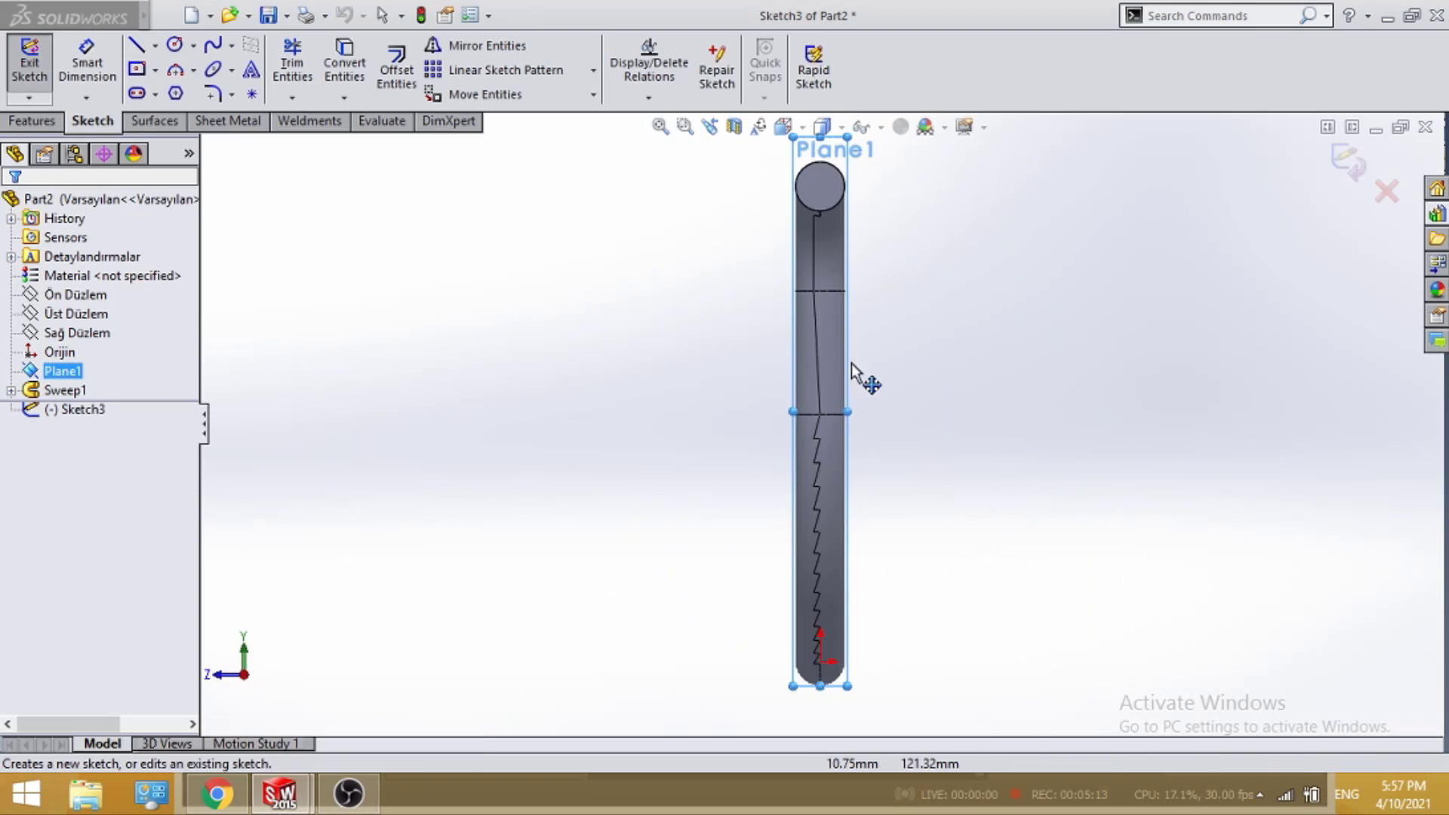
pyautogui.click(174, 45)
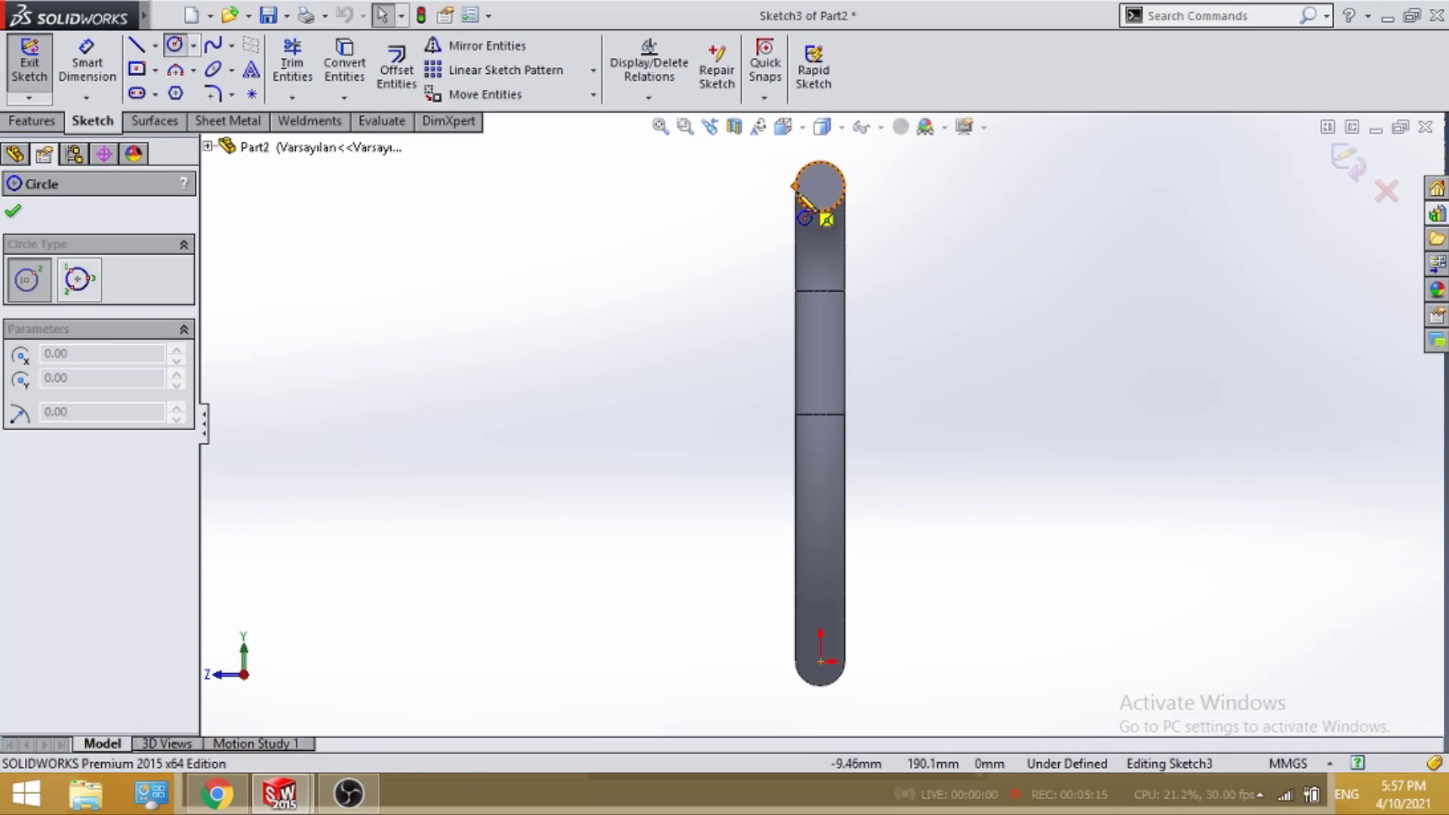
pyautogui.click(820, 187)
pyautogui.click(828, 230)
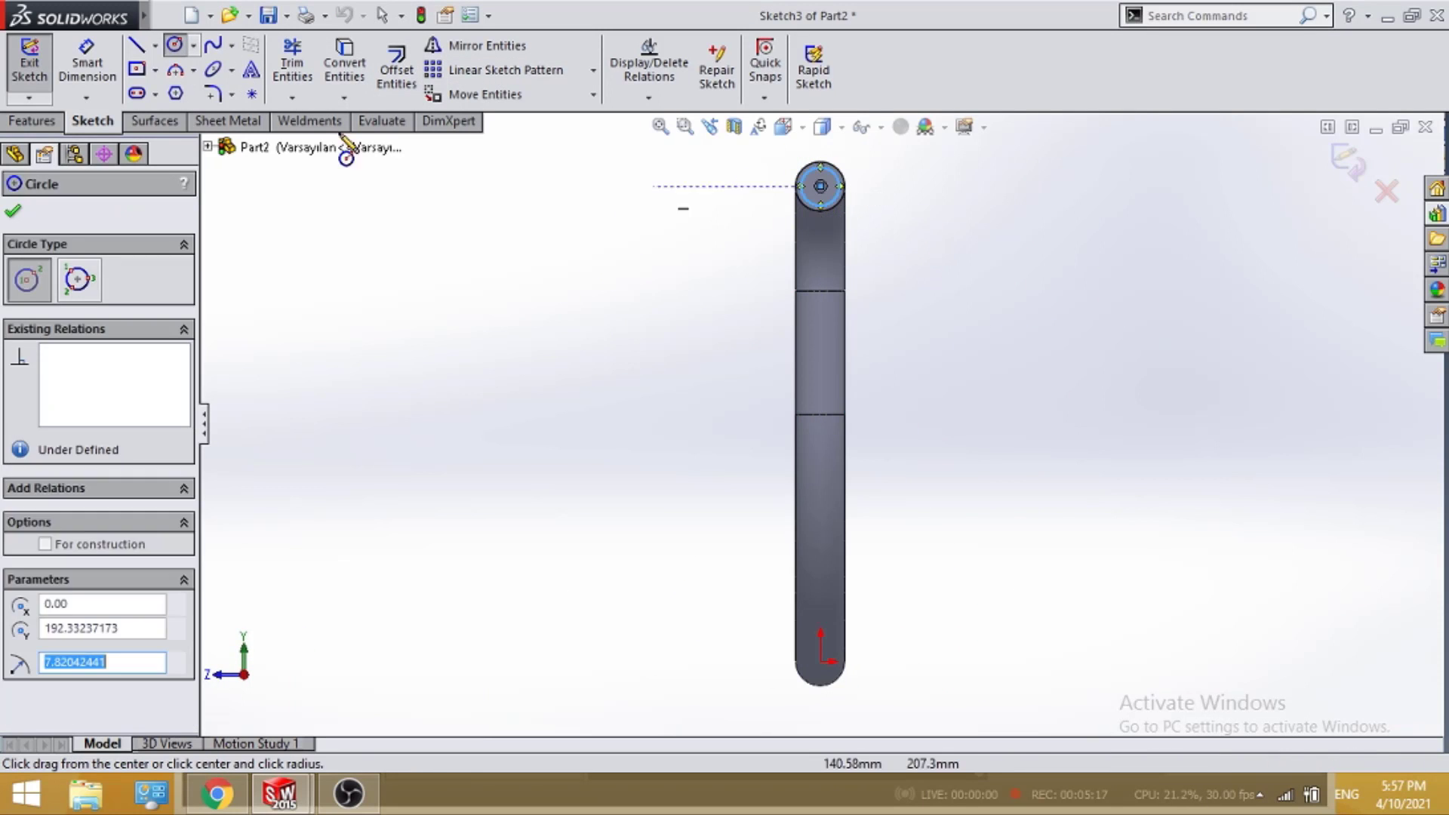
# Dimension the circle to a 15 mm diameter and exit the sketch as Sketch3
pyautogui.press('d')
pyautogui.scroll(-3, 838, 287)
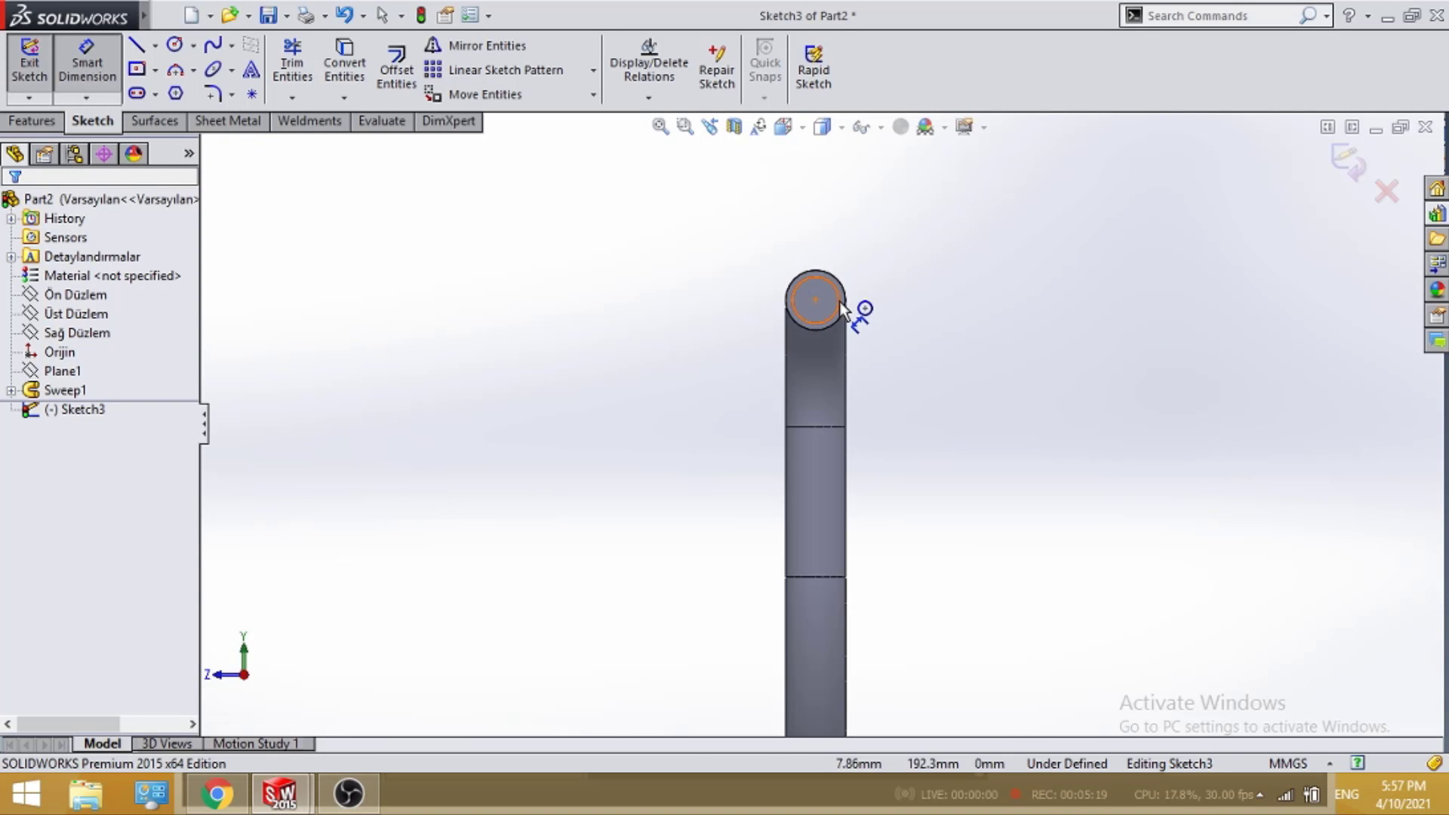
pyautogui.click(839, 306)
pyautogui.click(943, 300)
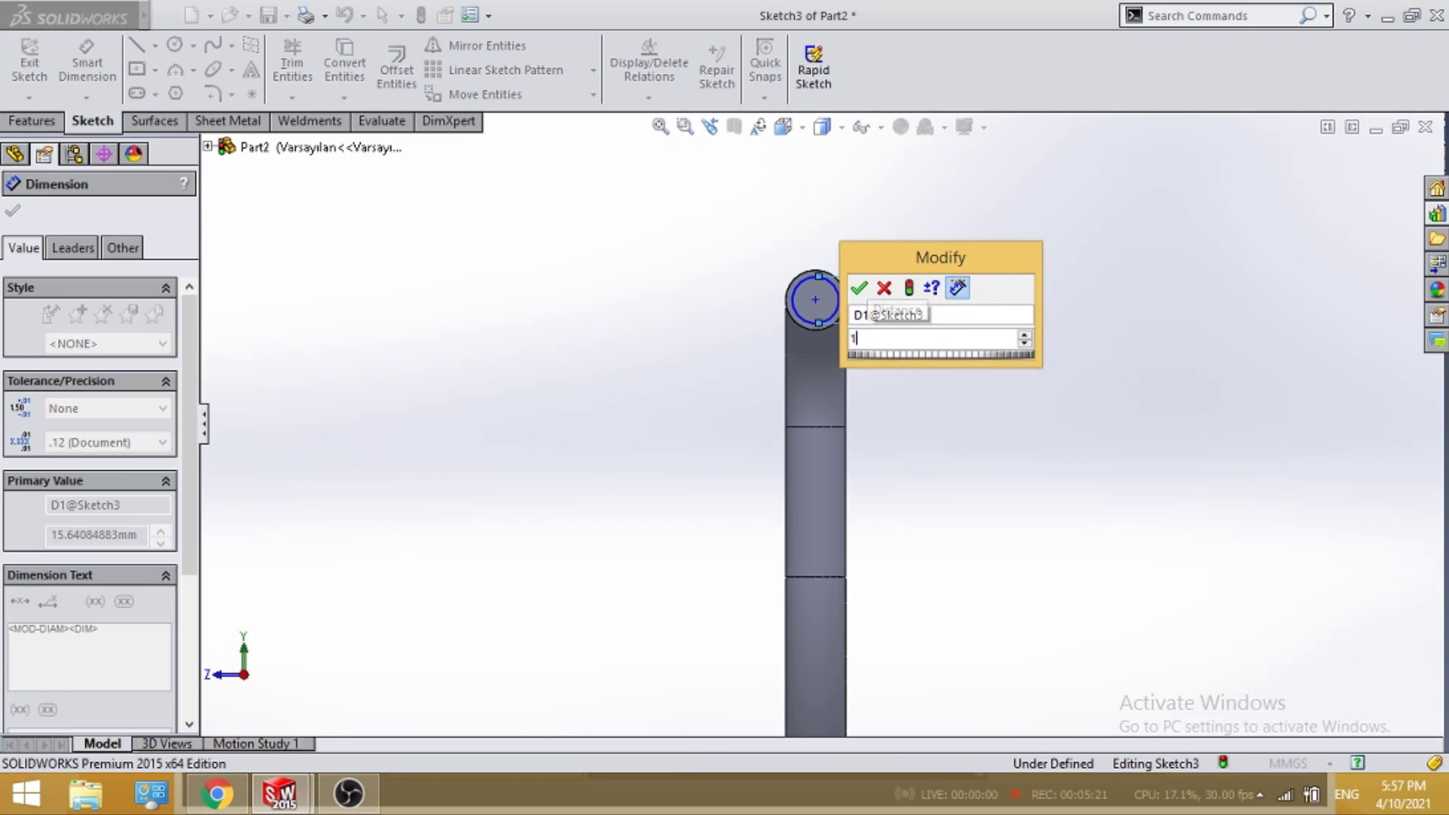
pyautogui.write('15')
pyautogui.press('Return')
pyautogui.click(14, 214)
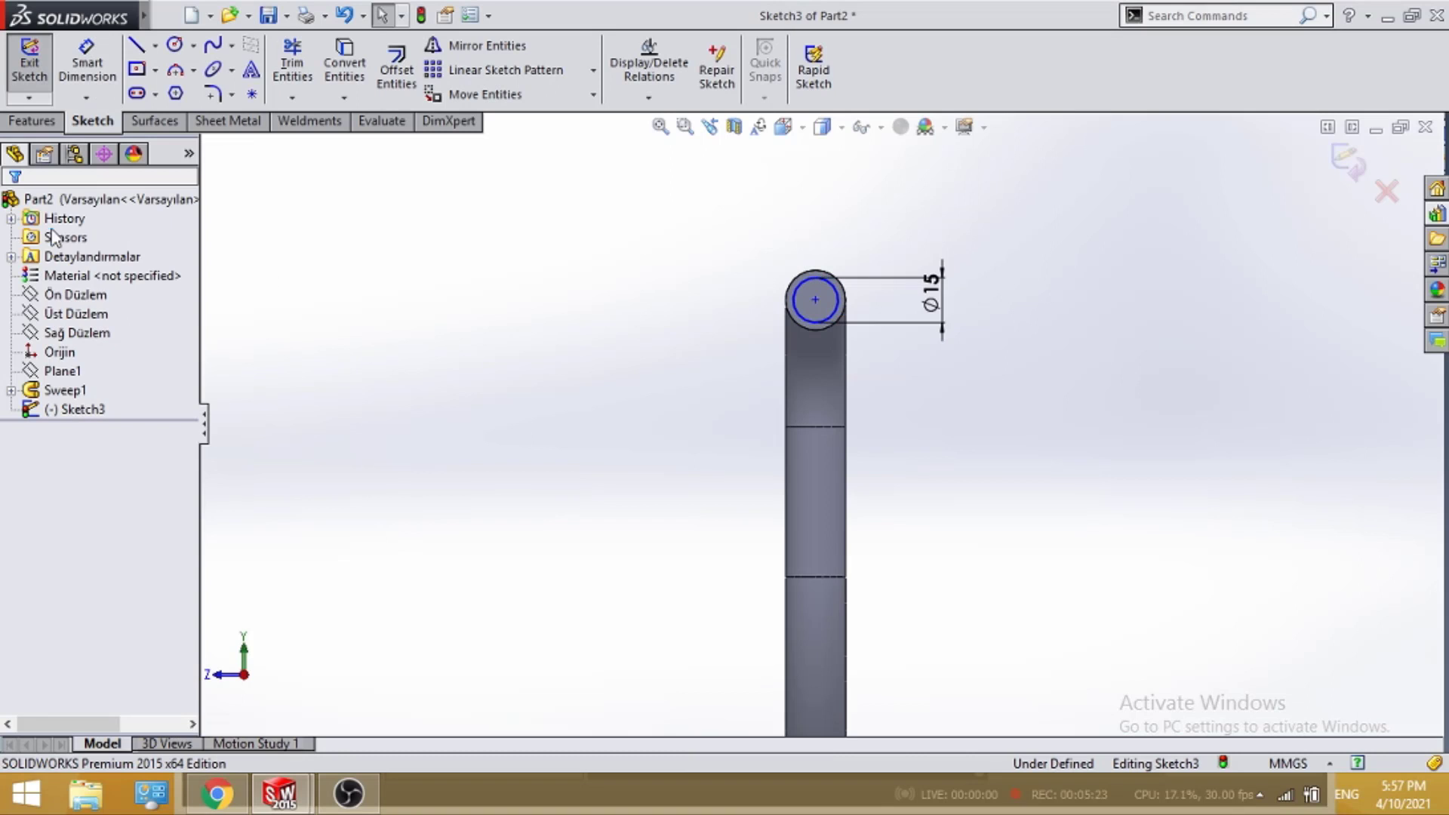
pyautogui.moveTo(1118, 330); pyautogui.dragTo(1318, 203, button='middle')
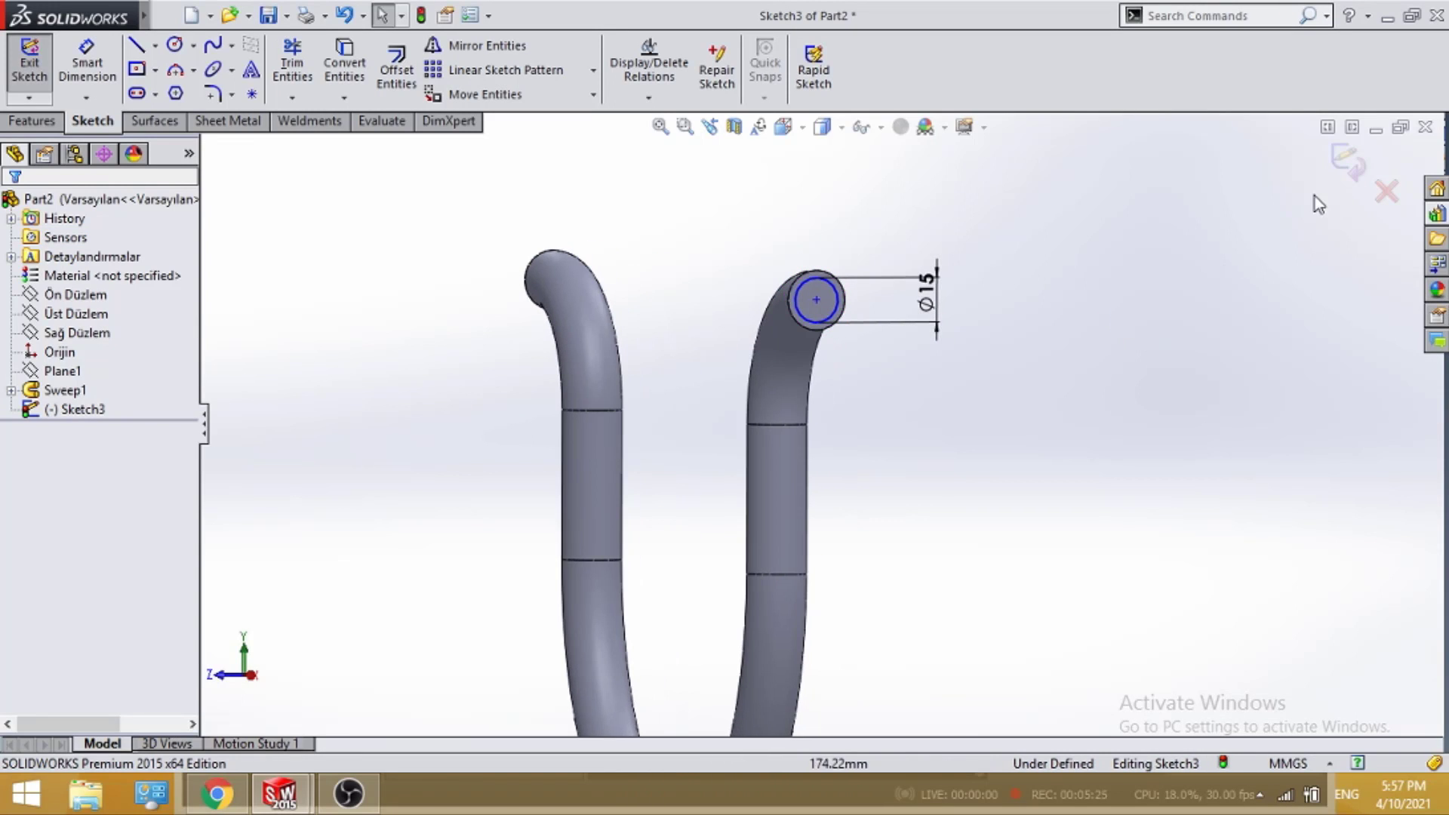
pyautogui.click(1342, 155)
pyautogui.scroll(2, 811, 464)
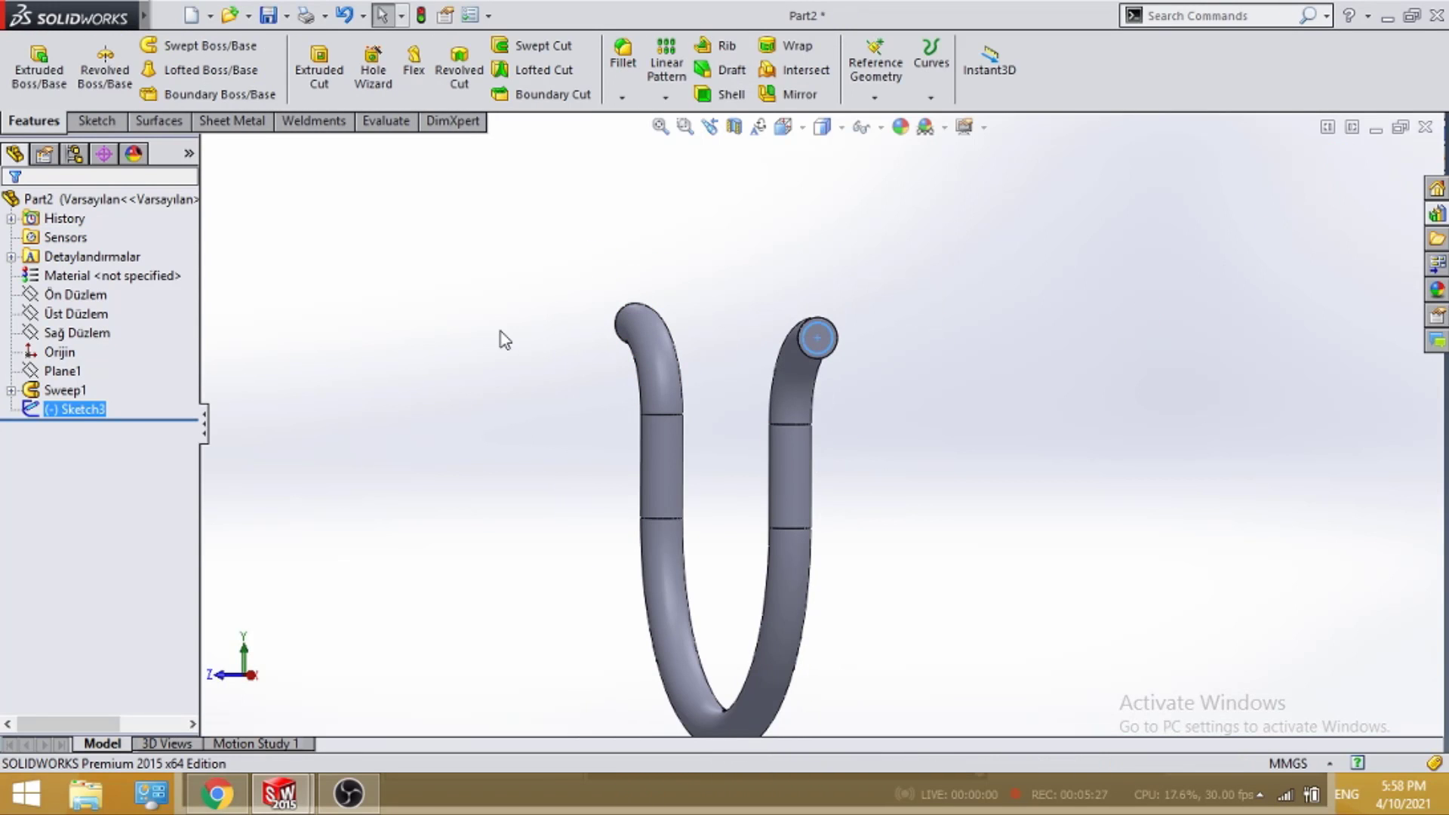
# Swept-cut the Sketch3 circle along Sketch1 under Sweep1 to hollow the tube
pyautogui.click(542, 51)
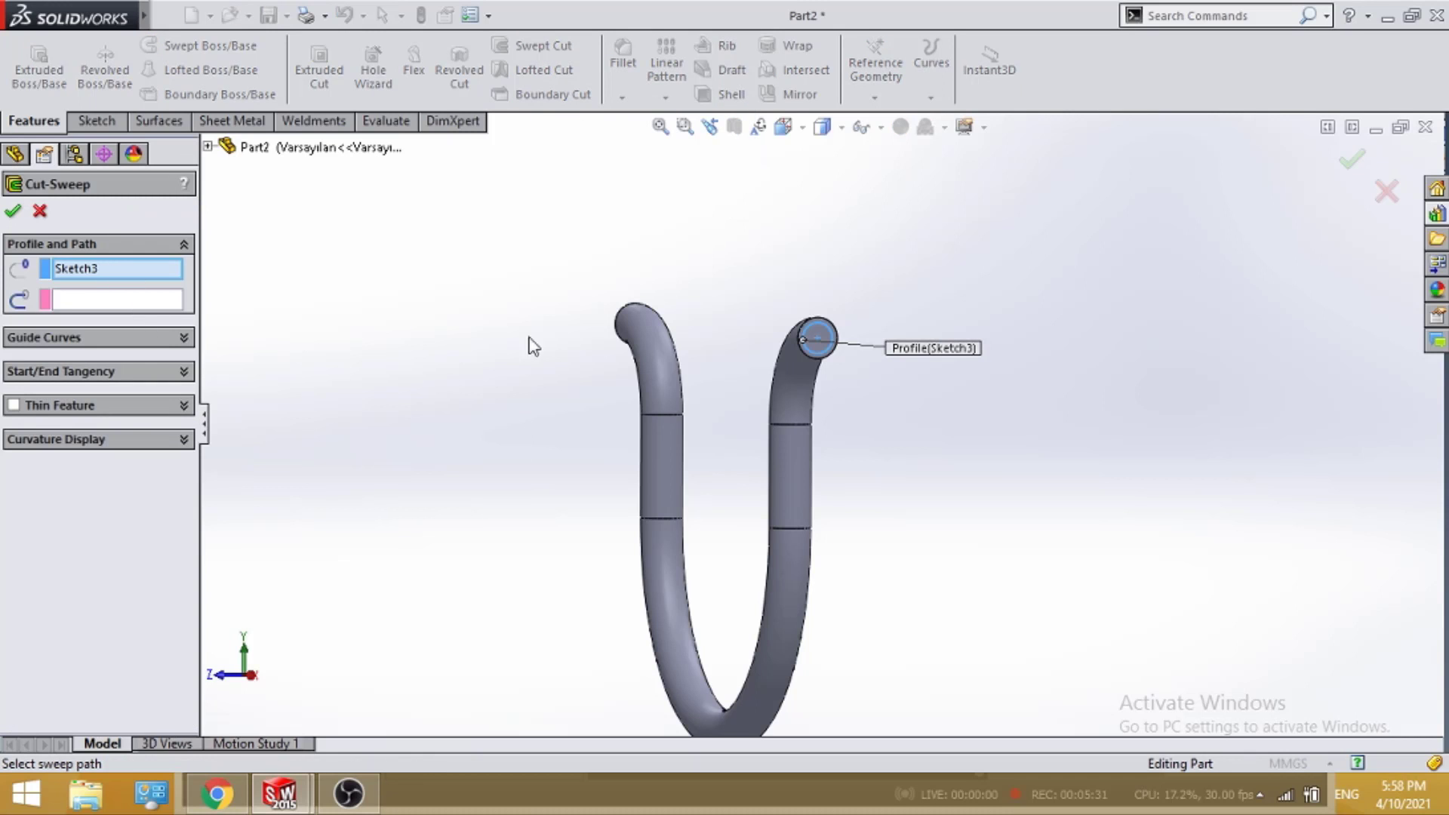
pyautogui.click(104, 305)
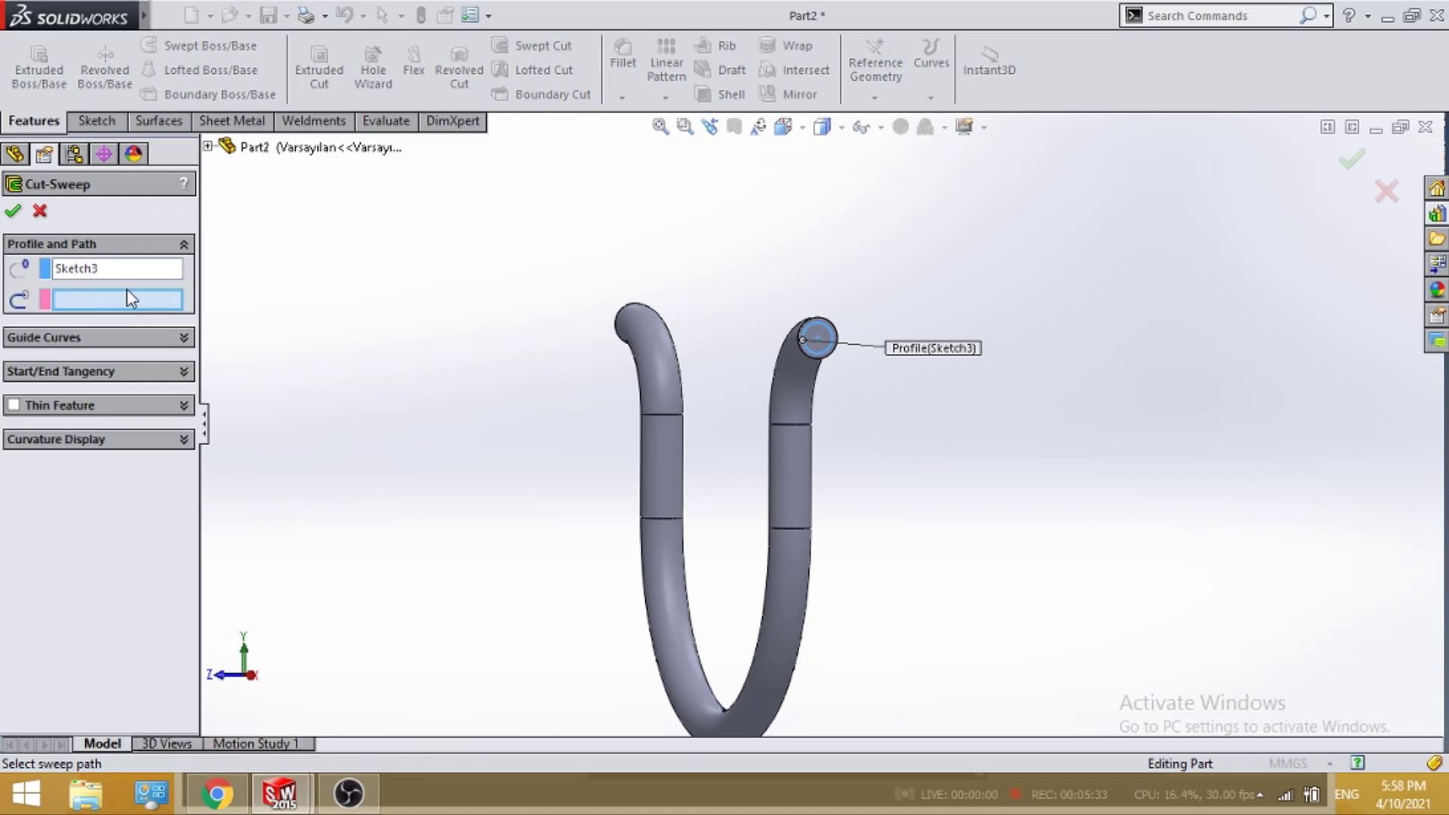
pyautogui.click(208, 147)
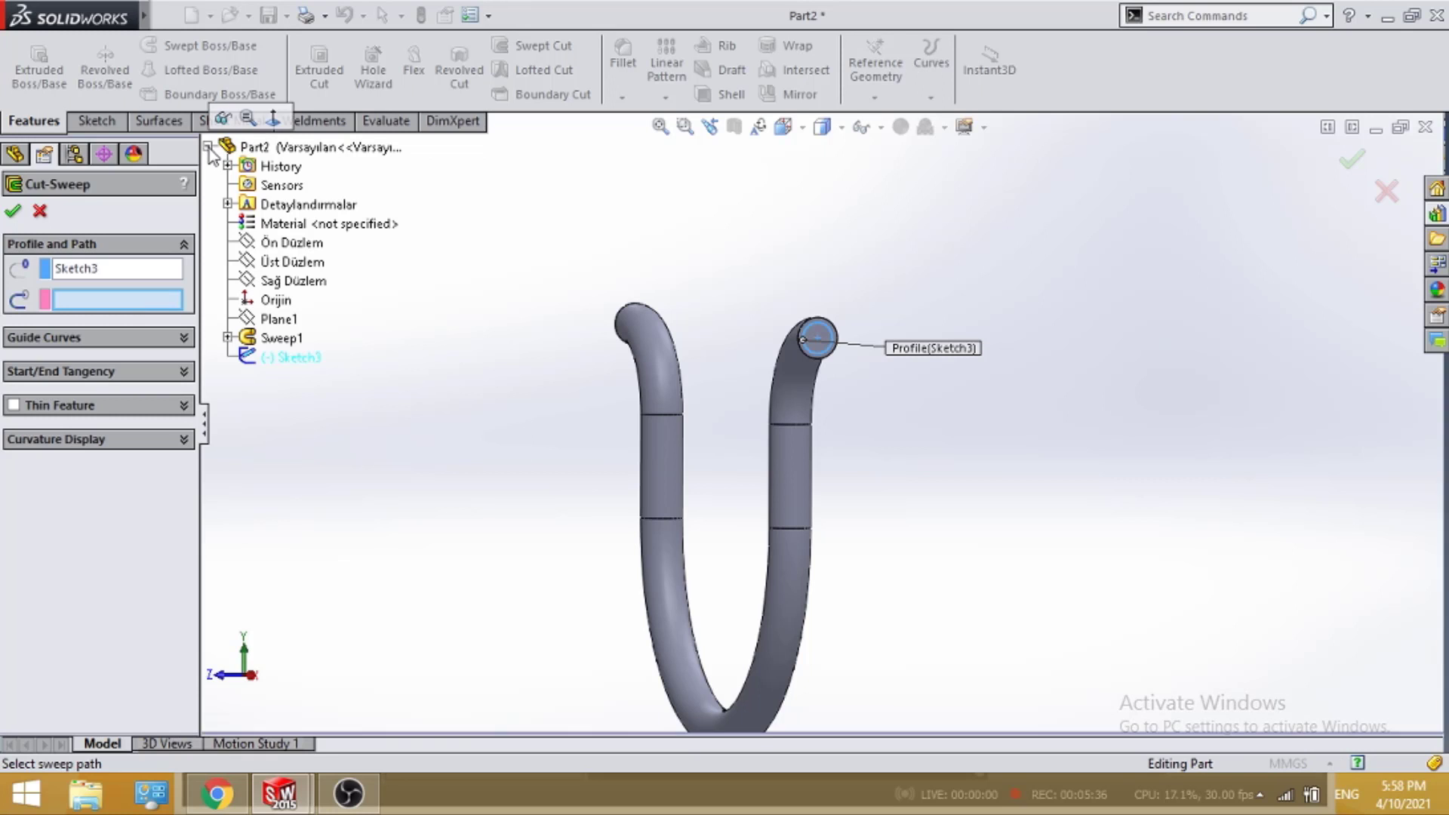
pyautogui.click(227, 338)
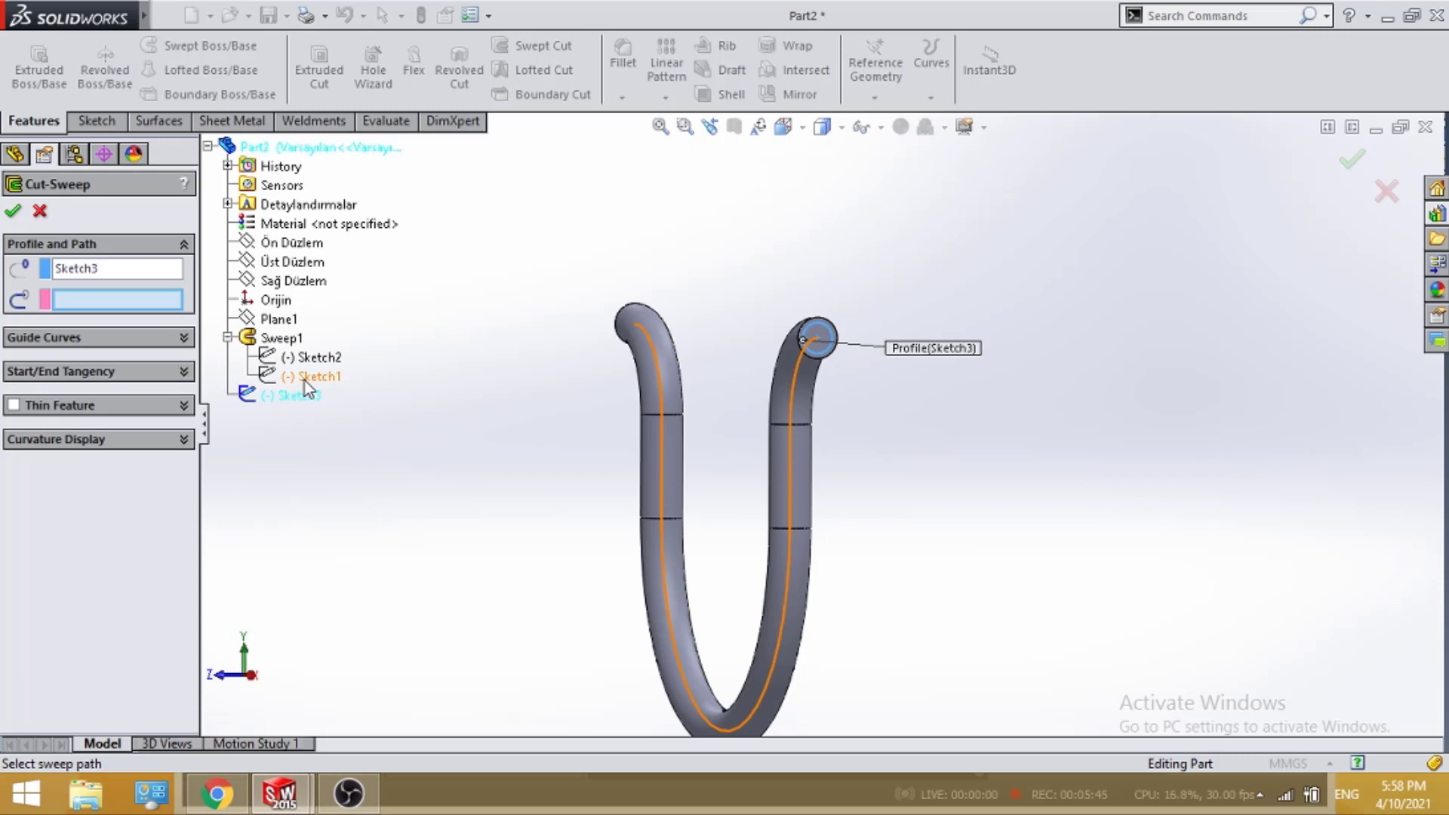
pyautogui.click(305, 382)
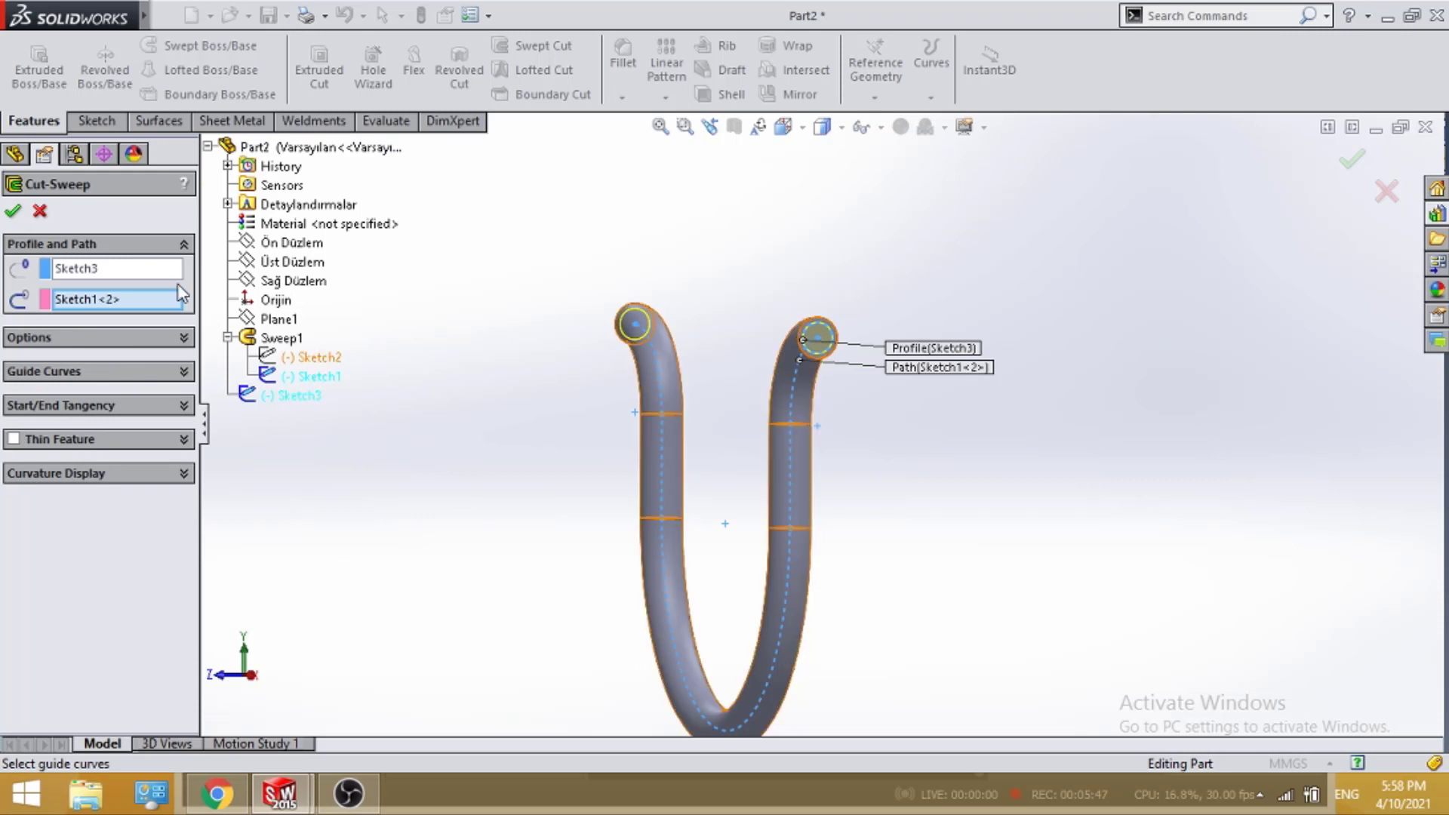
pyautogui.click(14, 214)
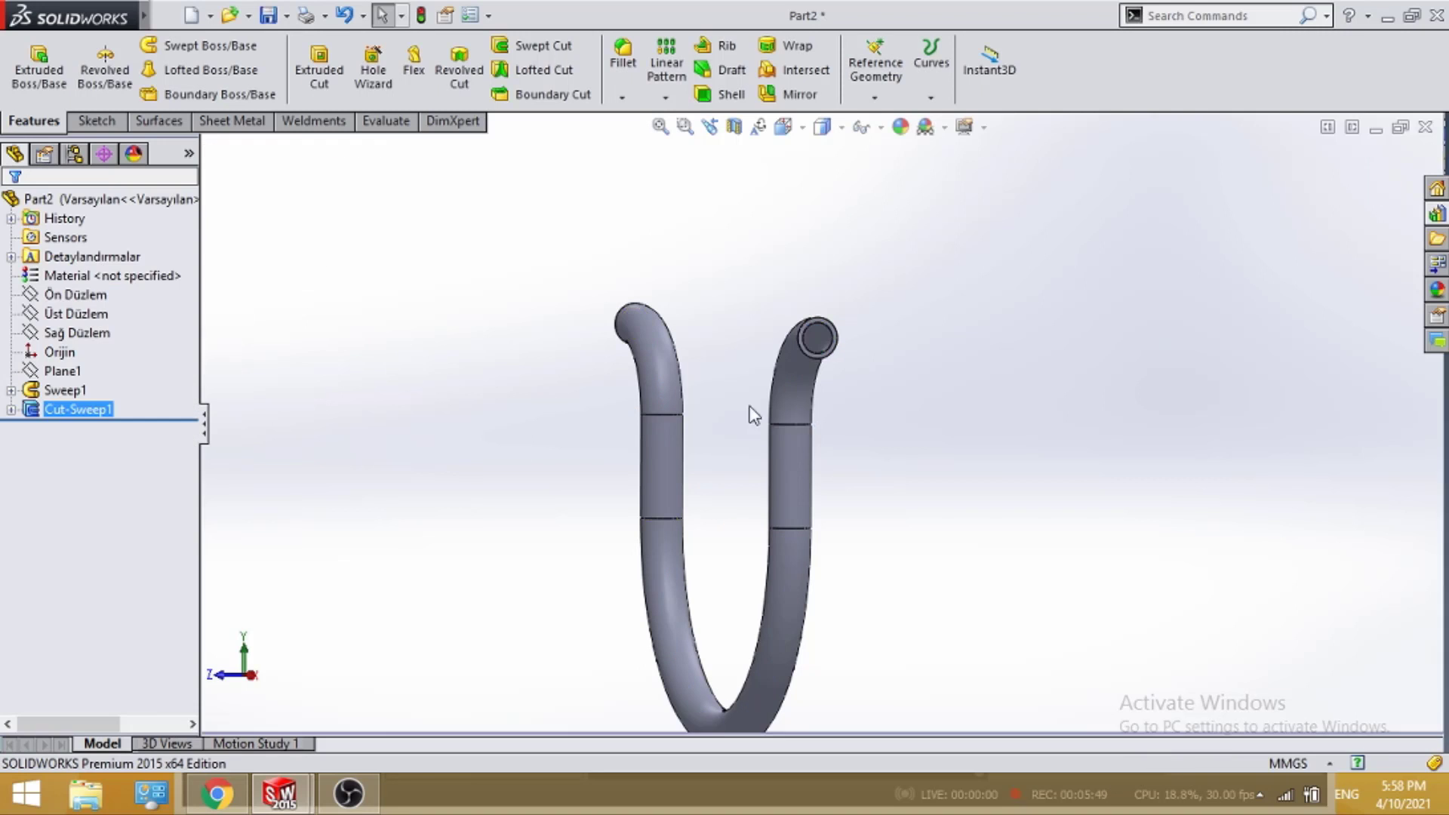
# Zoom and orbit toward a front view, then apply a section view through the front plane
pyautogui.scroll(-2, 796, 415)
pyautogui.scroll(-2, 793, 389)
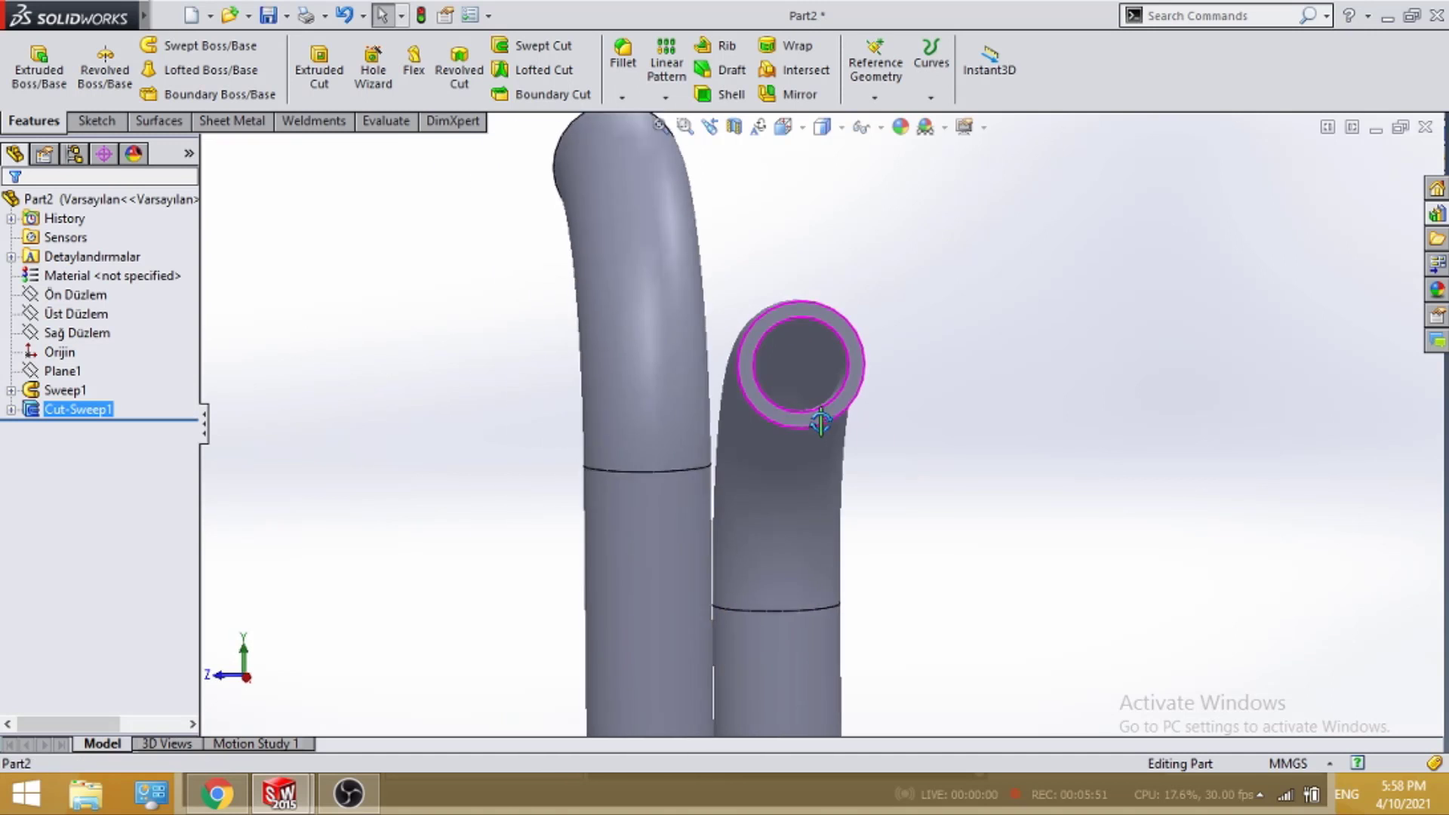
pyautogui.scroll(-2, 819, 420)
pyautogui.scroll(5, 818, 498)
pyautogui.moveTo(907, 478)
pyautogui.mouseDown(button='middle')
pyautogui.moveTo(879, 621)
pyautogui.moveTo(755, 516)
pyautogui.mouseUp(button='middle')
pyautogui.scroll(-2, 755, 516)
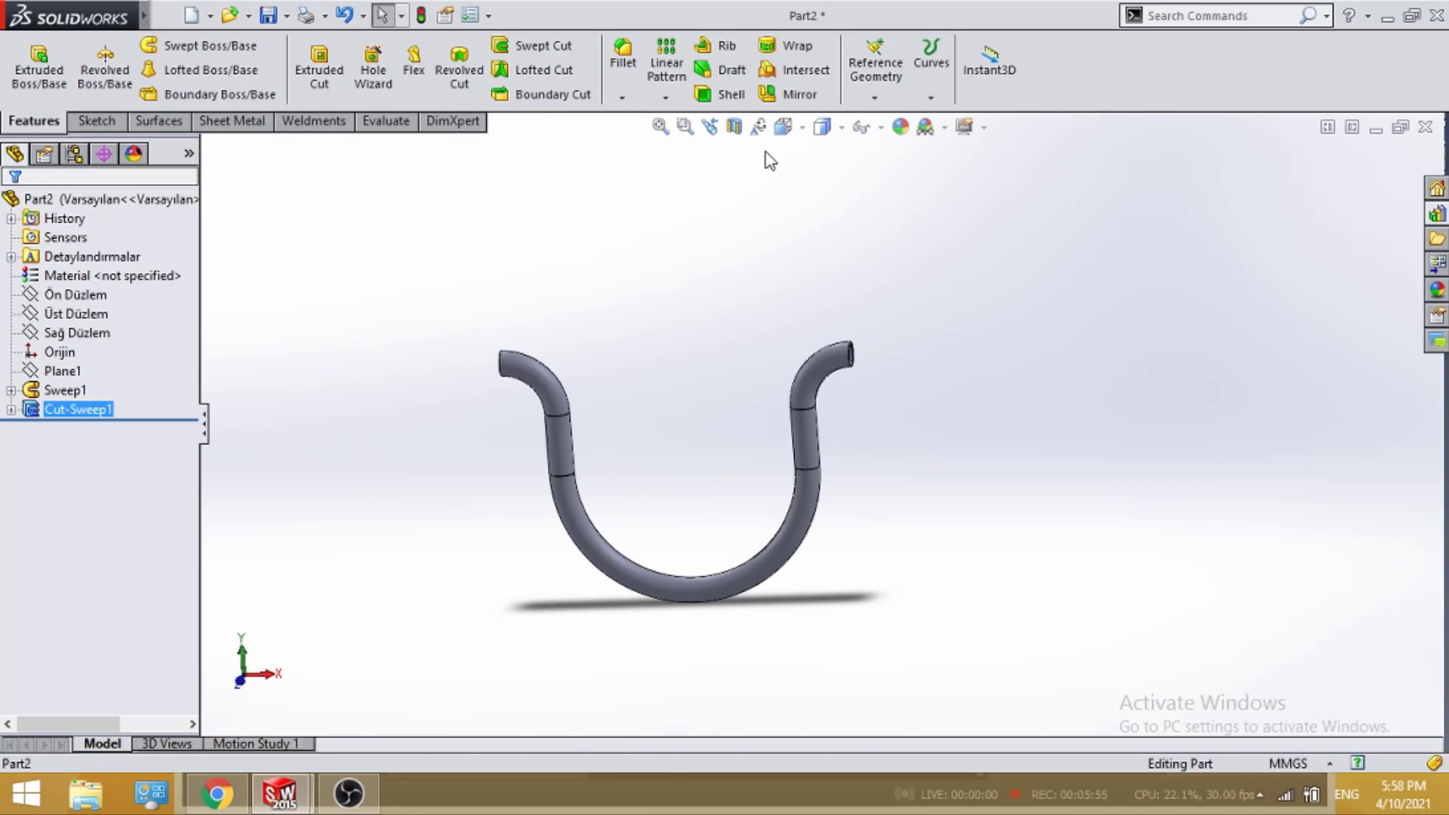
pyautogui.click(733, 126)
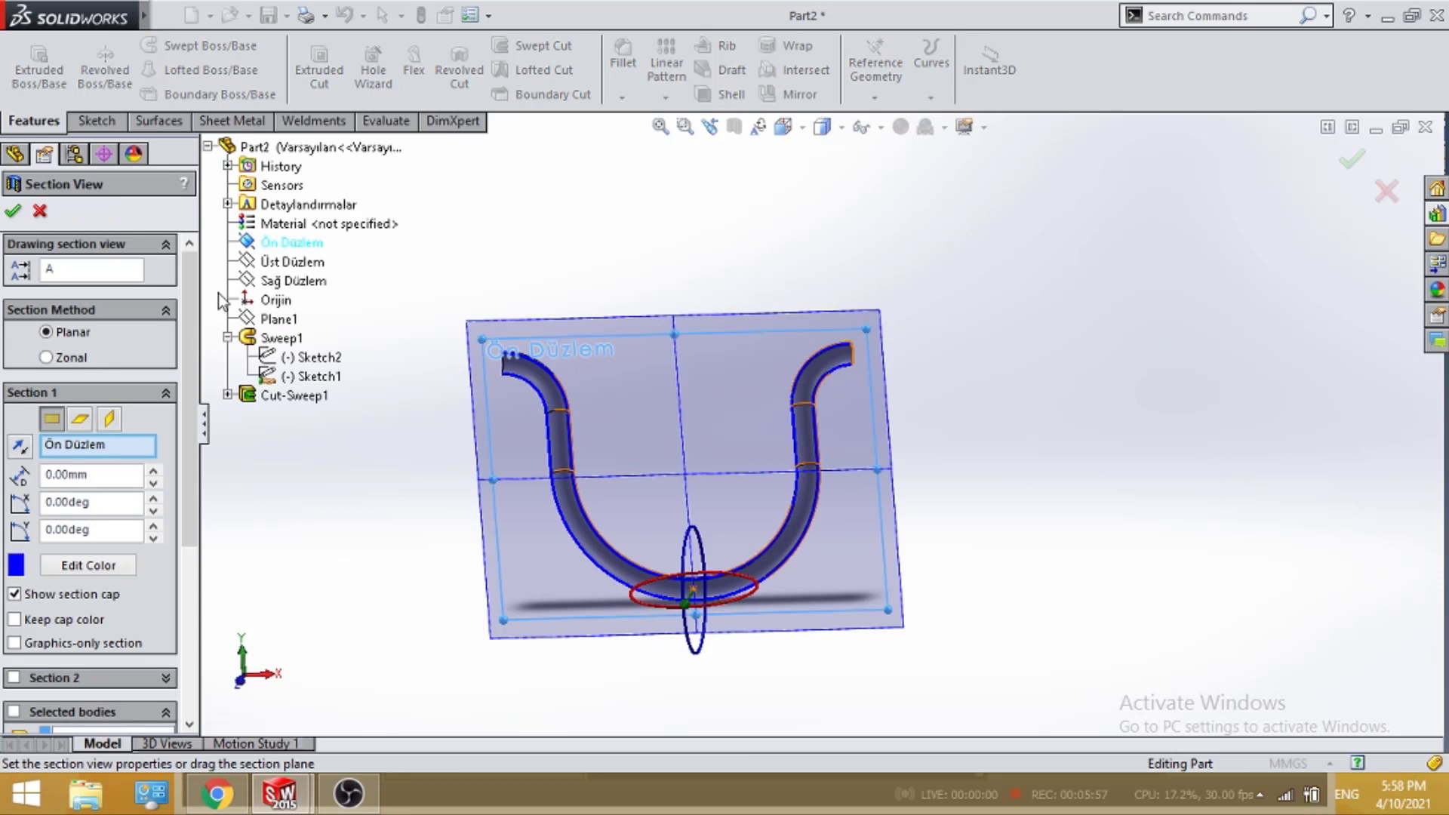
pyautogui.click(12, 211)
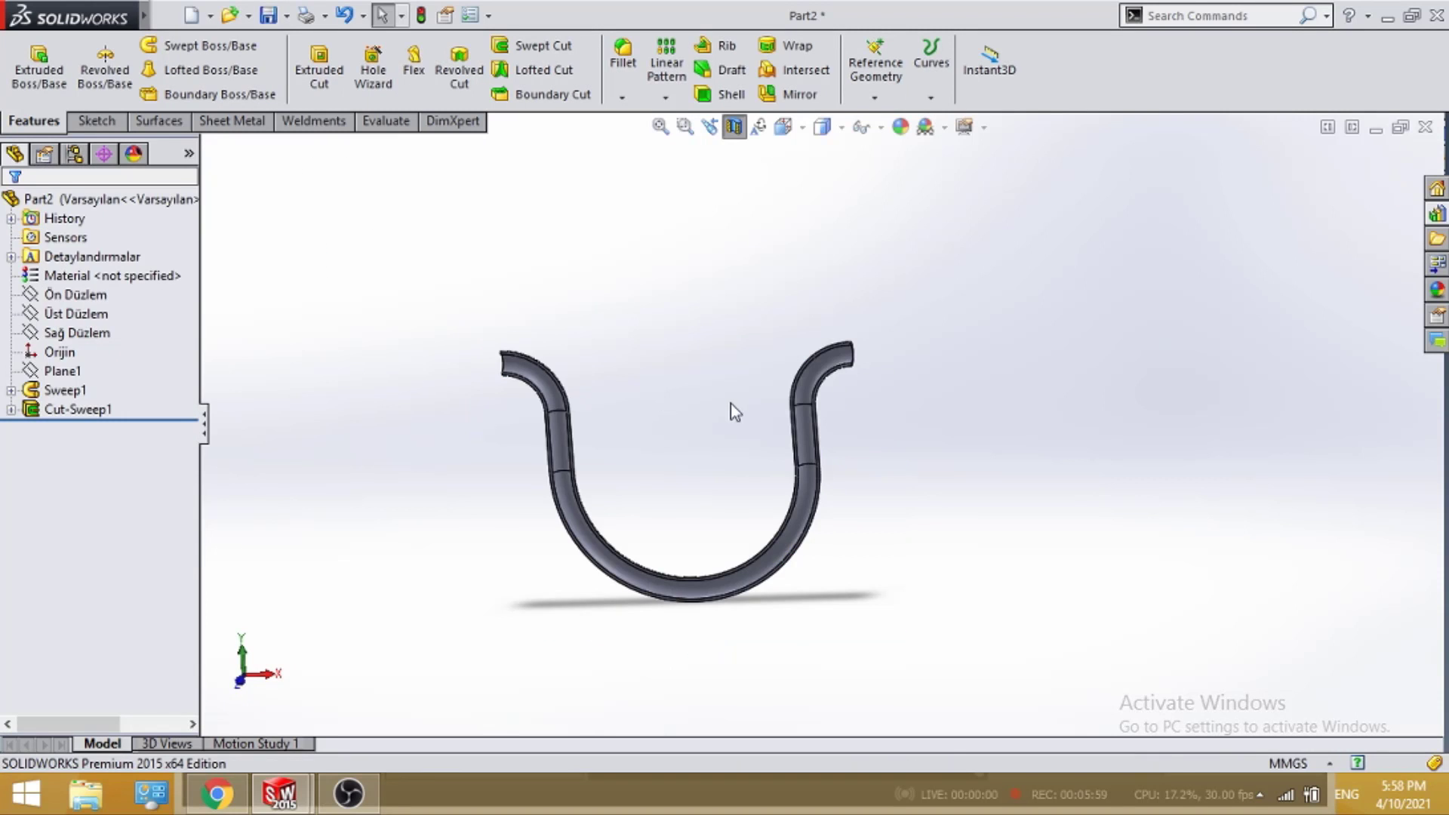
# Orbit to inspect the hollow tube end, then turn the U-shaped tube to face the front
pyautogui.moveTo(730, 404); pyautogui.dragTo(604, 446, button='middle')
pyautogui.scroll(-3, 544, 285)
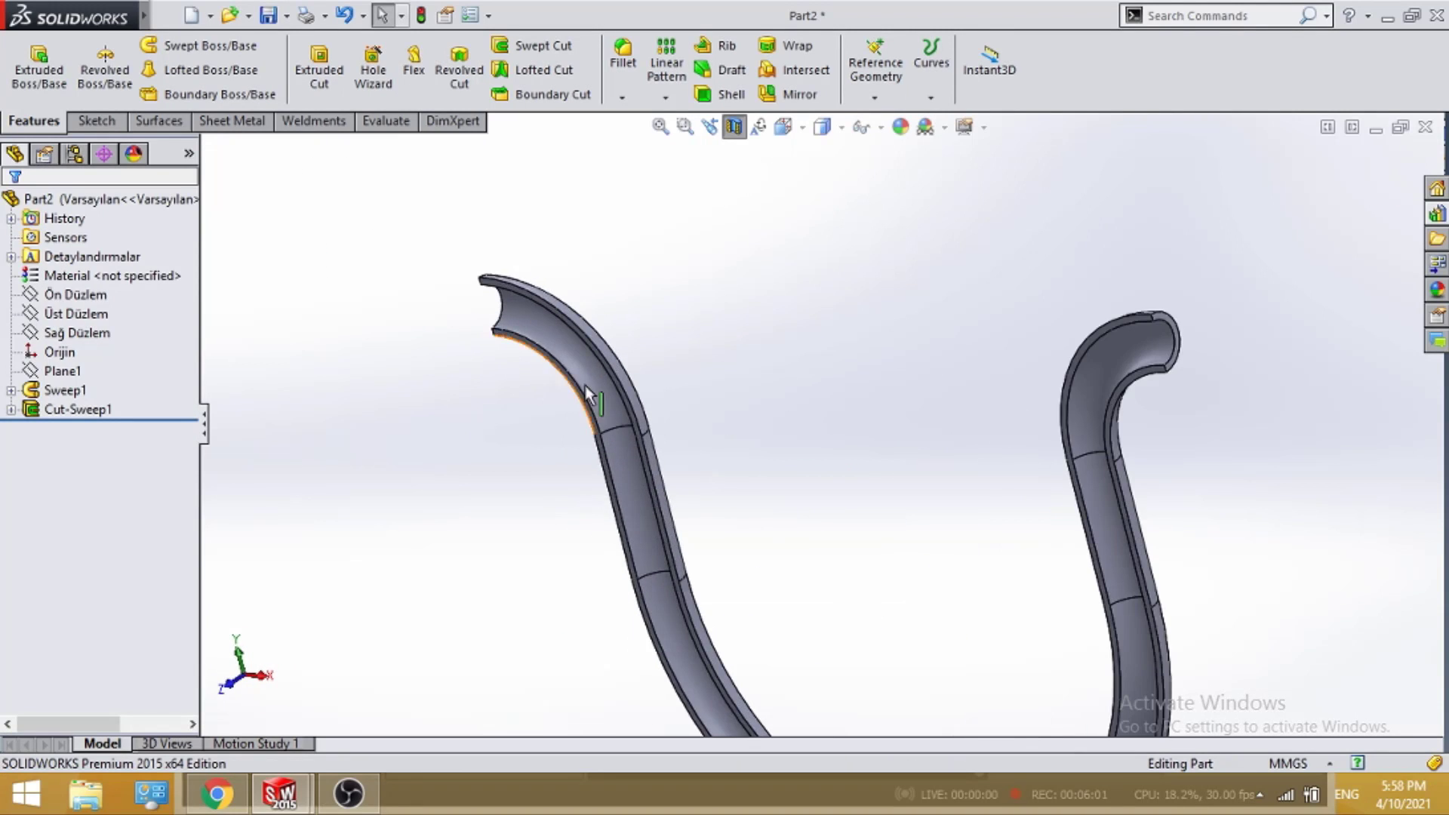
pyautogui.moveTo(585, 384)
pyautogui.mouseDown(button='middle')
pyautogui.moveTo(702, 388)
pyautogui.moveTo(754, 475)
pyautogui.moveTo(724, 395)
pyautogui.moveTo(677, 405)
pyautogui.moveTo(835, 421)
pyautogui.moveTo(889, 518)
pyautogui.moveTo(847, 517)
pyautogui.moveTo(796, 452)
pyautogui.moveTo(805, 494)
pyautogui.mouseUp(button='middle')
pyautogui.scroll(3, 809, 534)
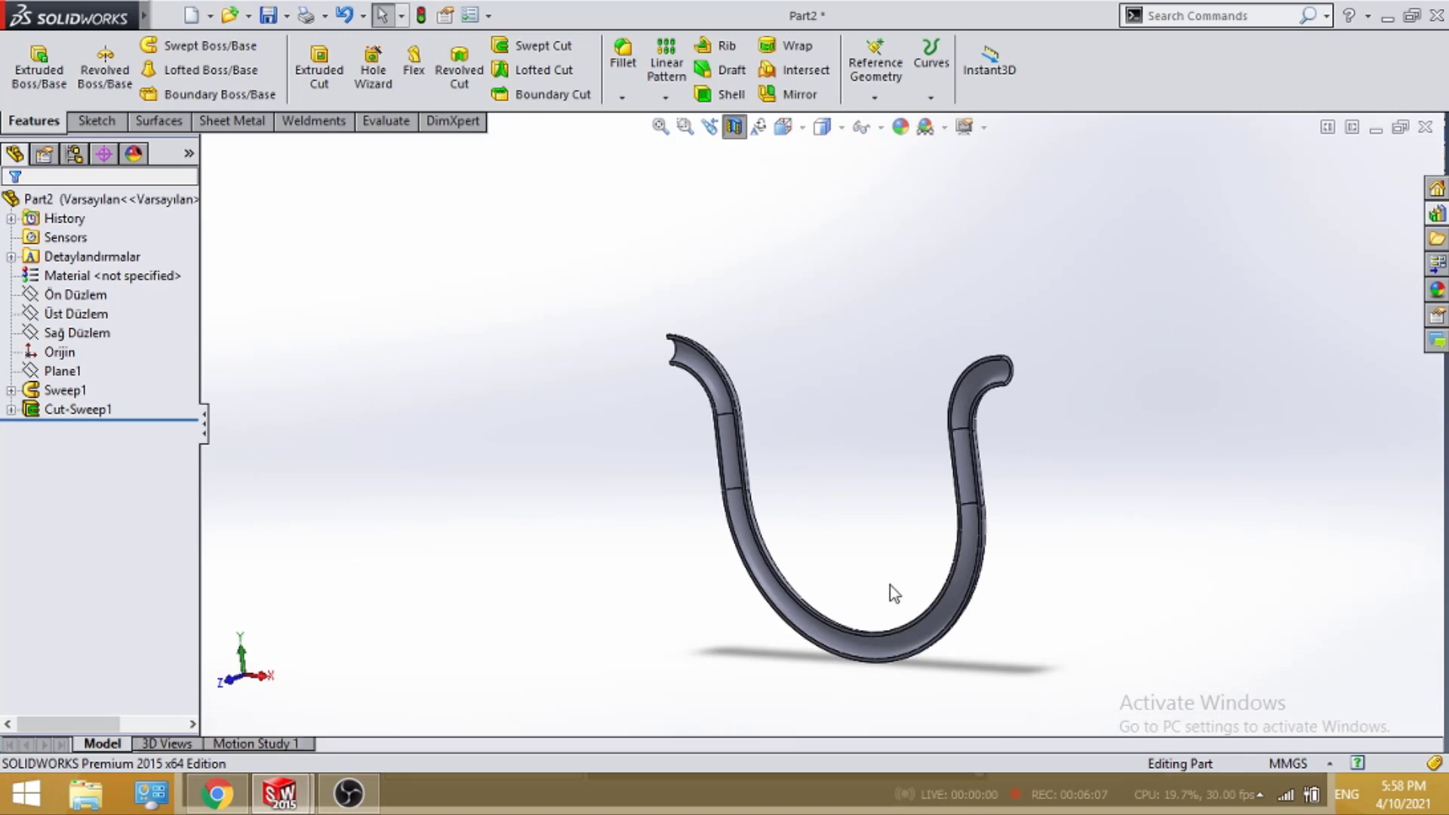
pyautogui.moveTo(901, 587); pyautogui.dragTo(1007, 468, button='middle')
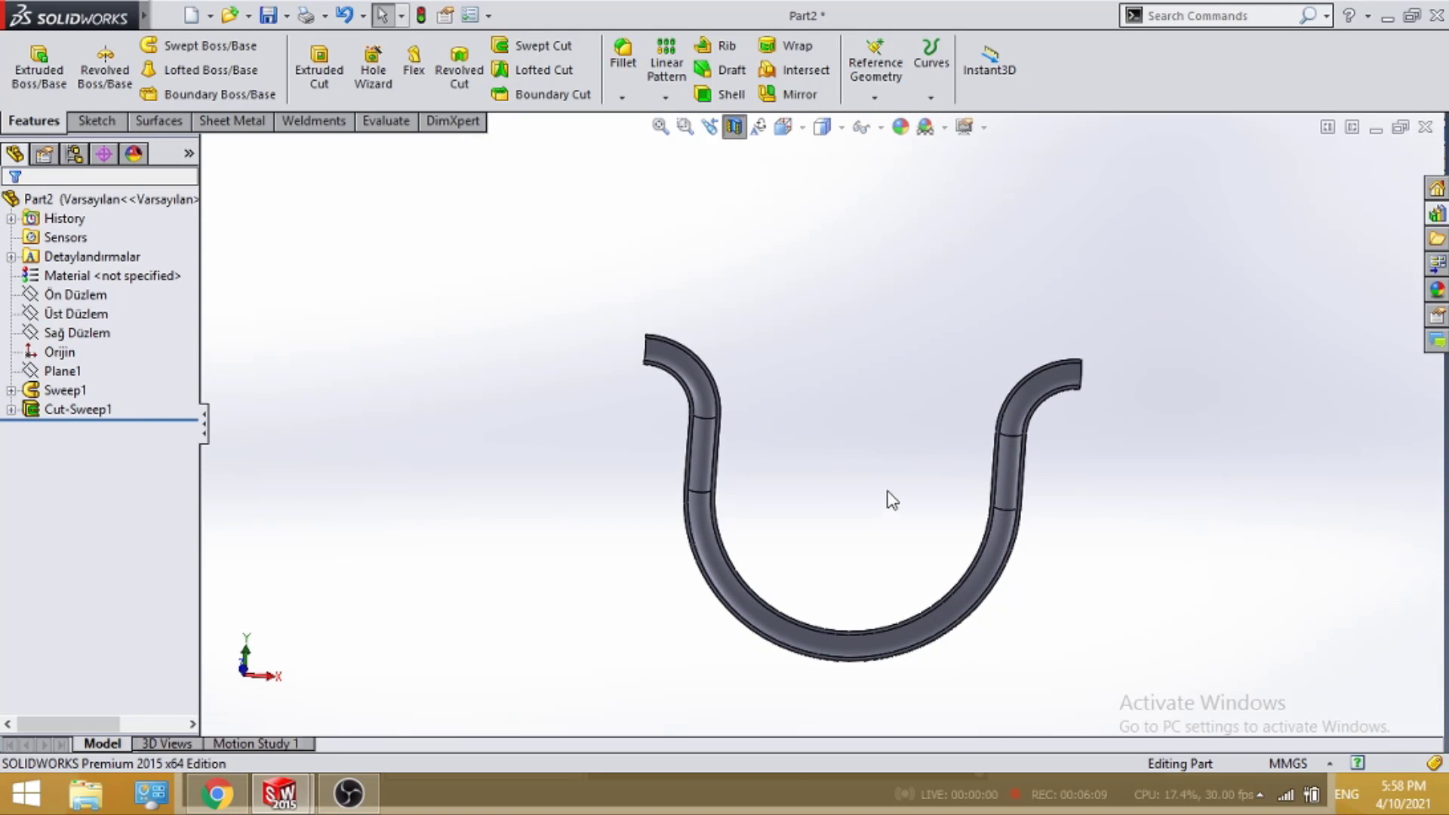
pyautogui.moveTo(889, 495)
pyautogui.mouseDown(button='middle')
pyautogui.moveTo(903, 516)
pyautogui.moveTo(815, 553)
pyautogui.moveTo(808, 599)
pyautogui.moveTo(857, 539)
pyautogui.moveTo(814, 350)
pyautogui.mouseUp(button='middle')
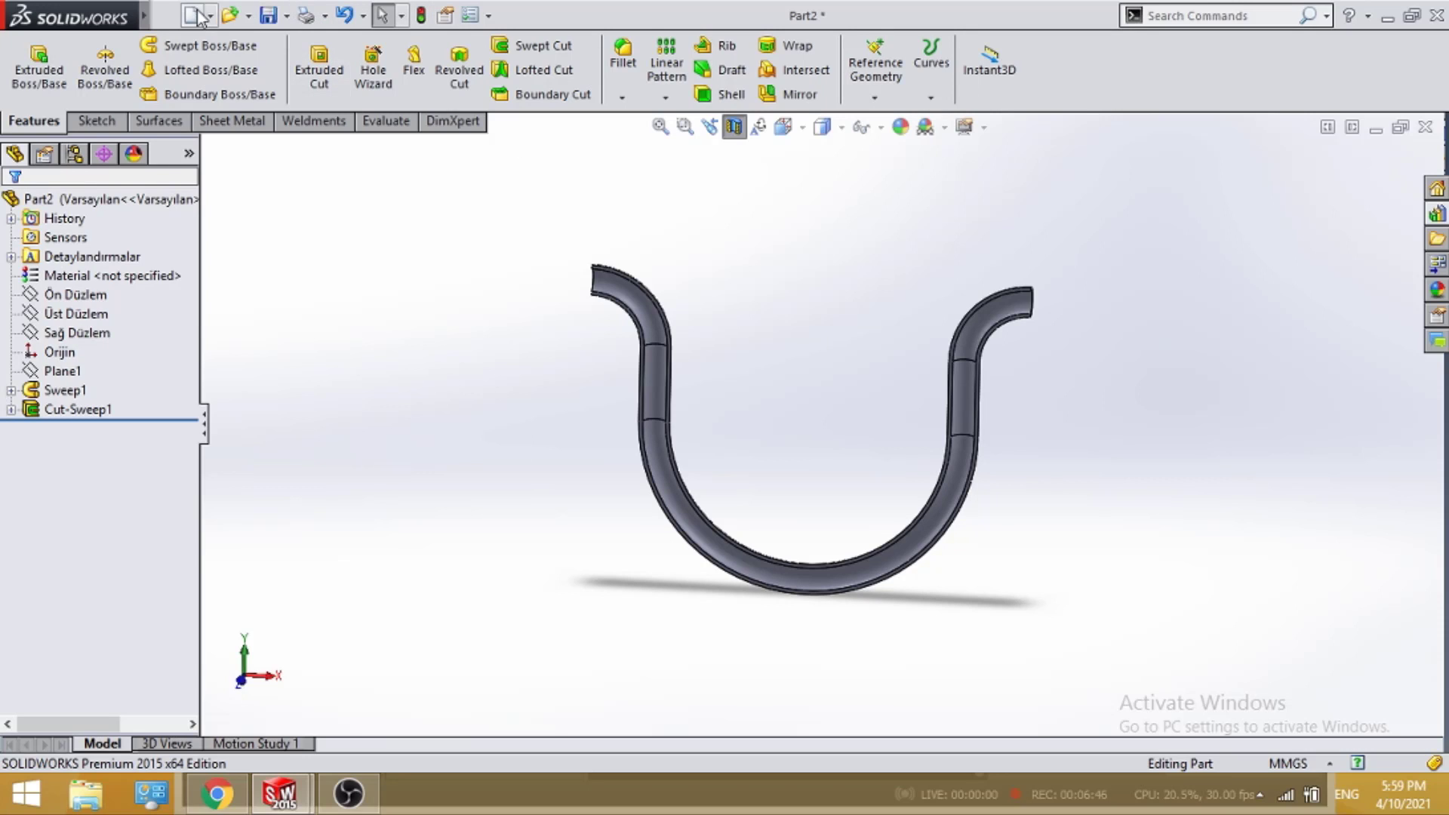
# Close Part2 without saving and start a new part with a sketch on Ön Düzlem
pyautogui.click(1425, 127)
pyautogui.click(700, 418)
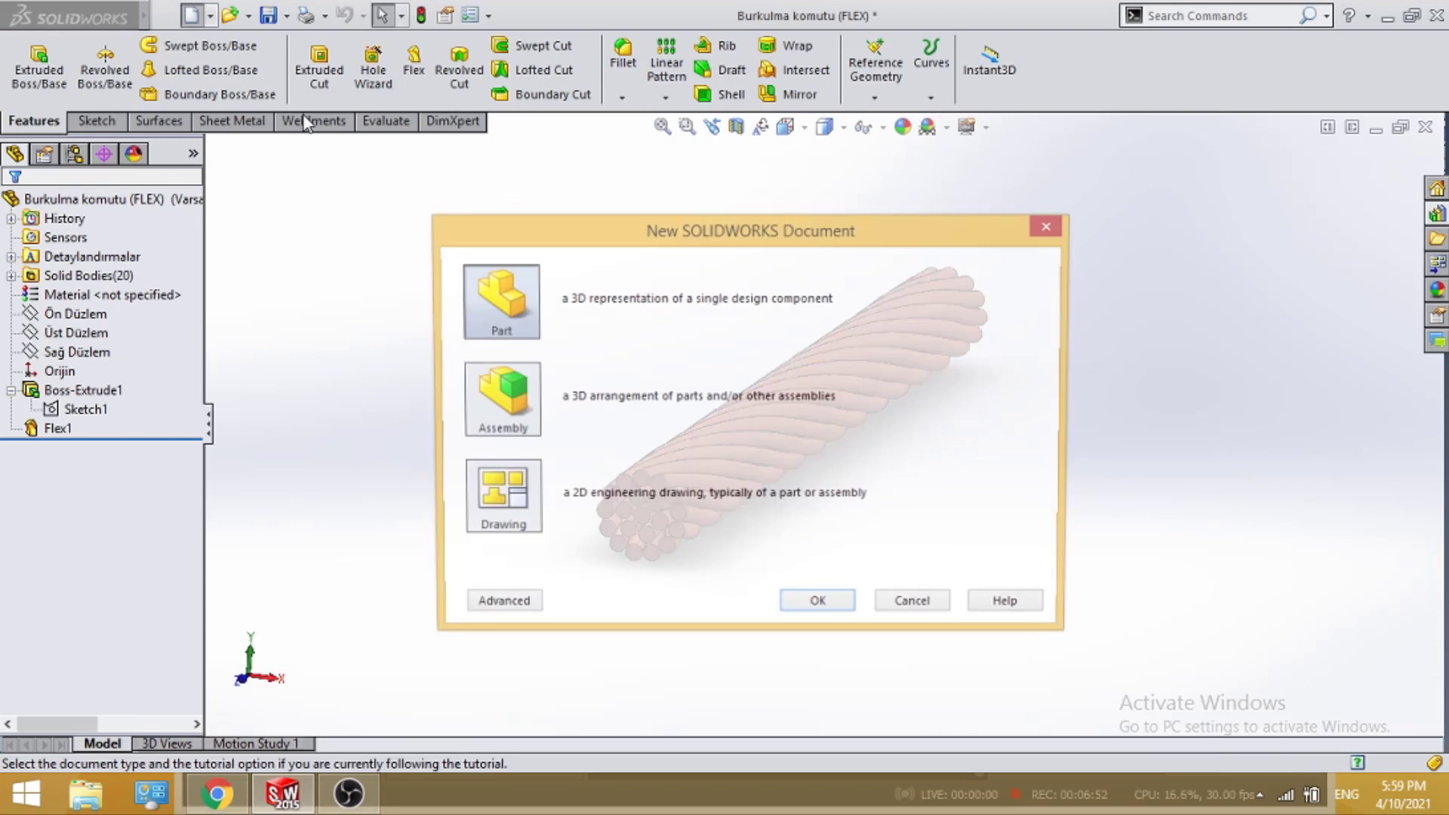
pyautogui.click(819, 607)
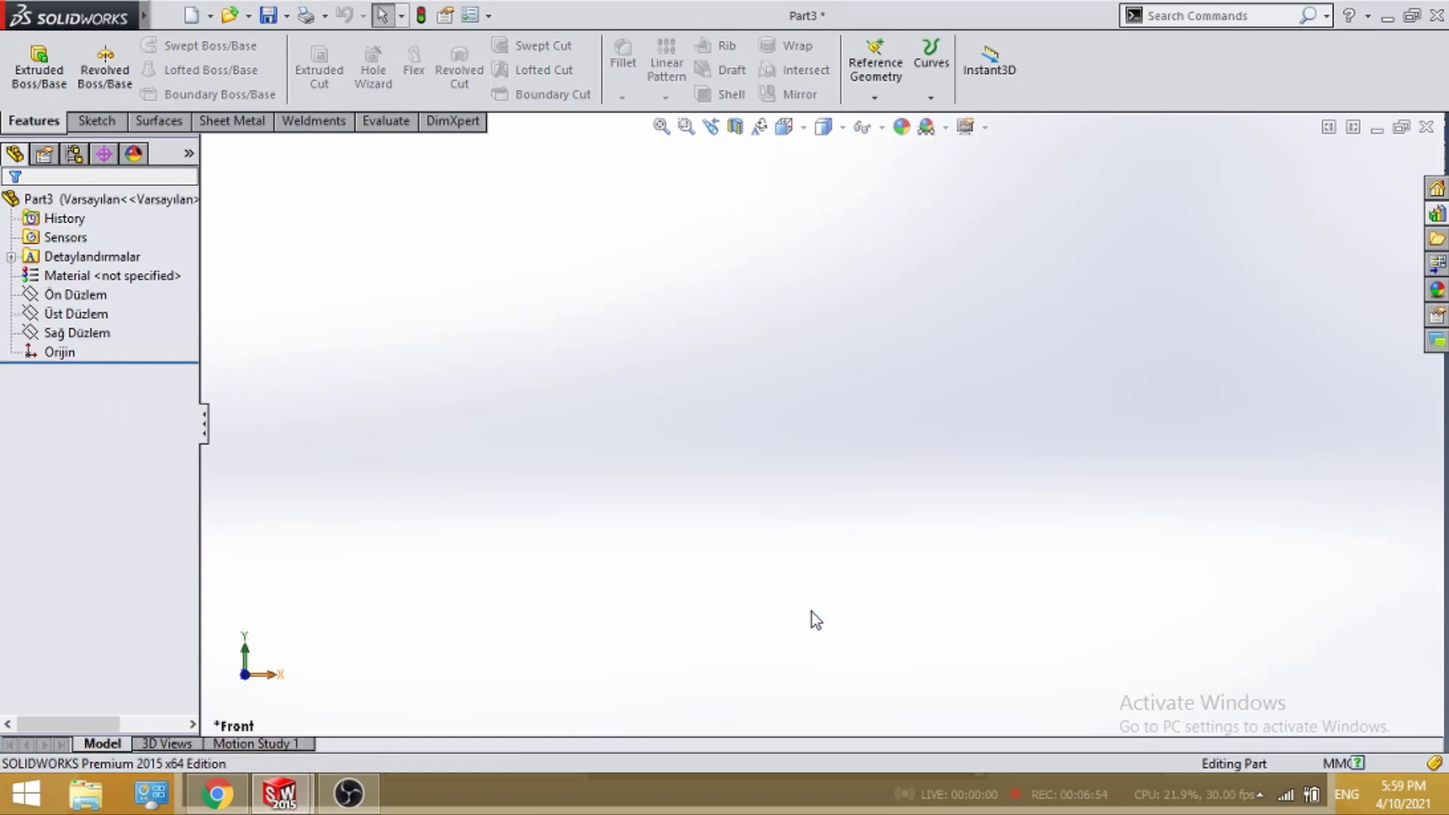
pyautogui.click(69, 298)
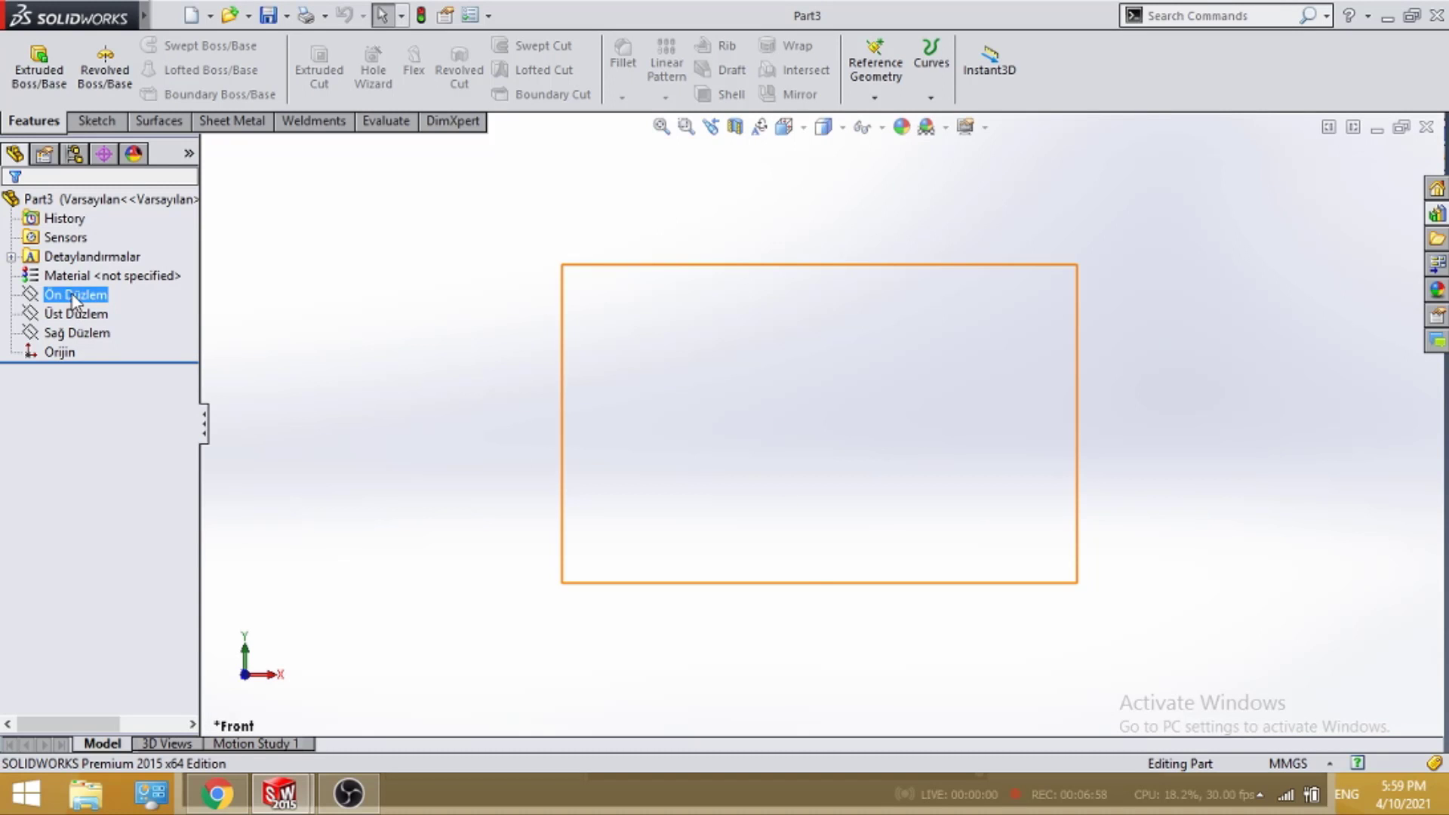
pyautogui.click(92, 264)
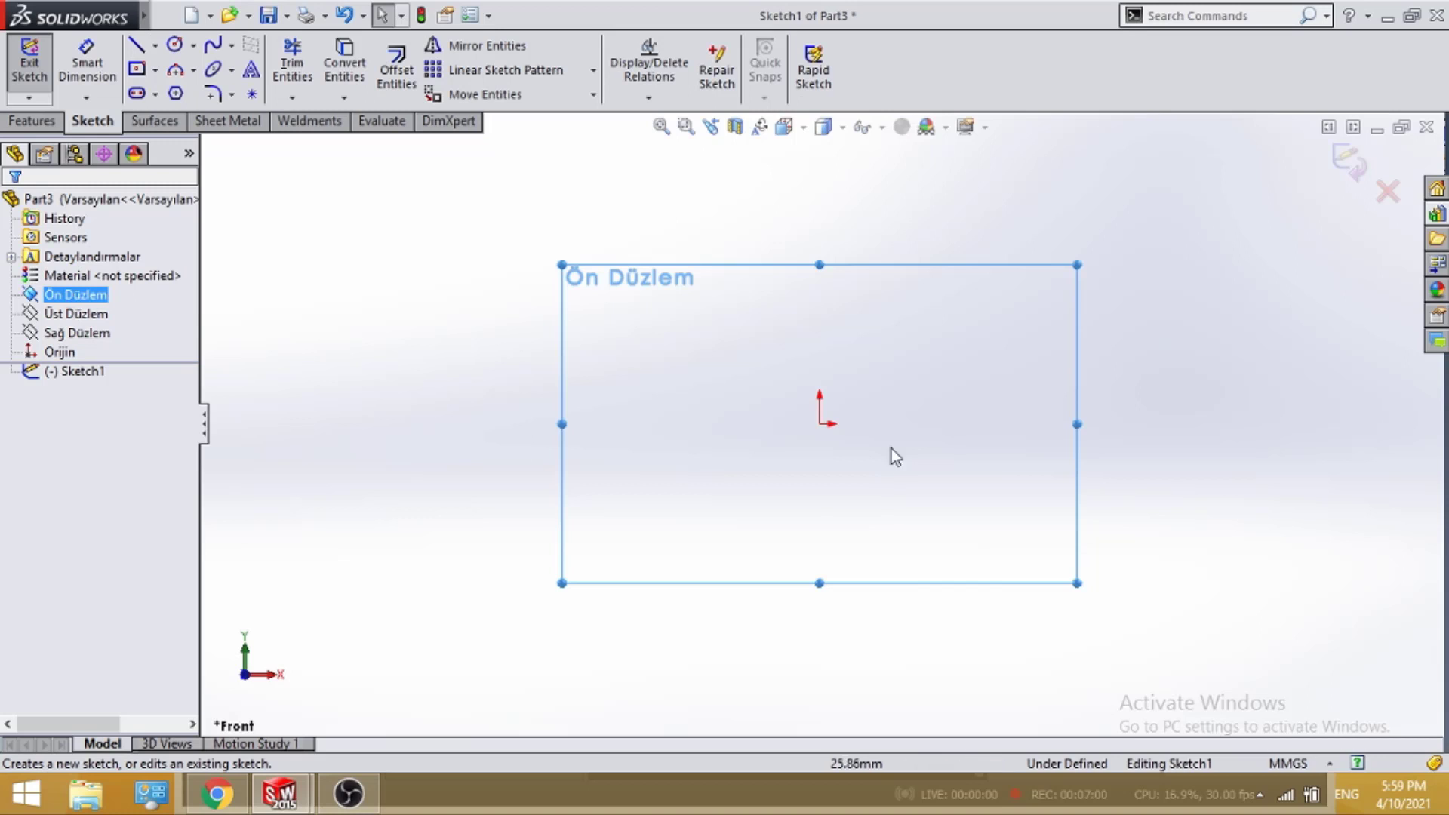
pyautogui.click(1168, 495)
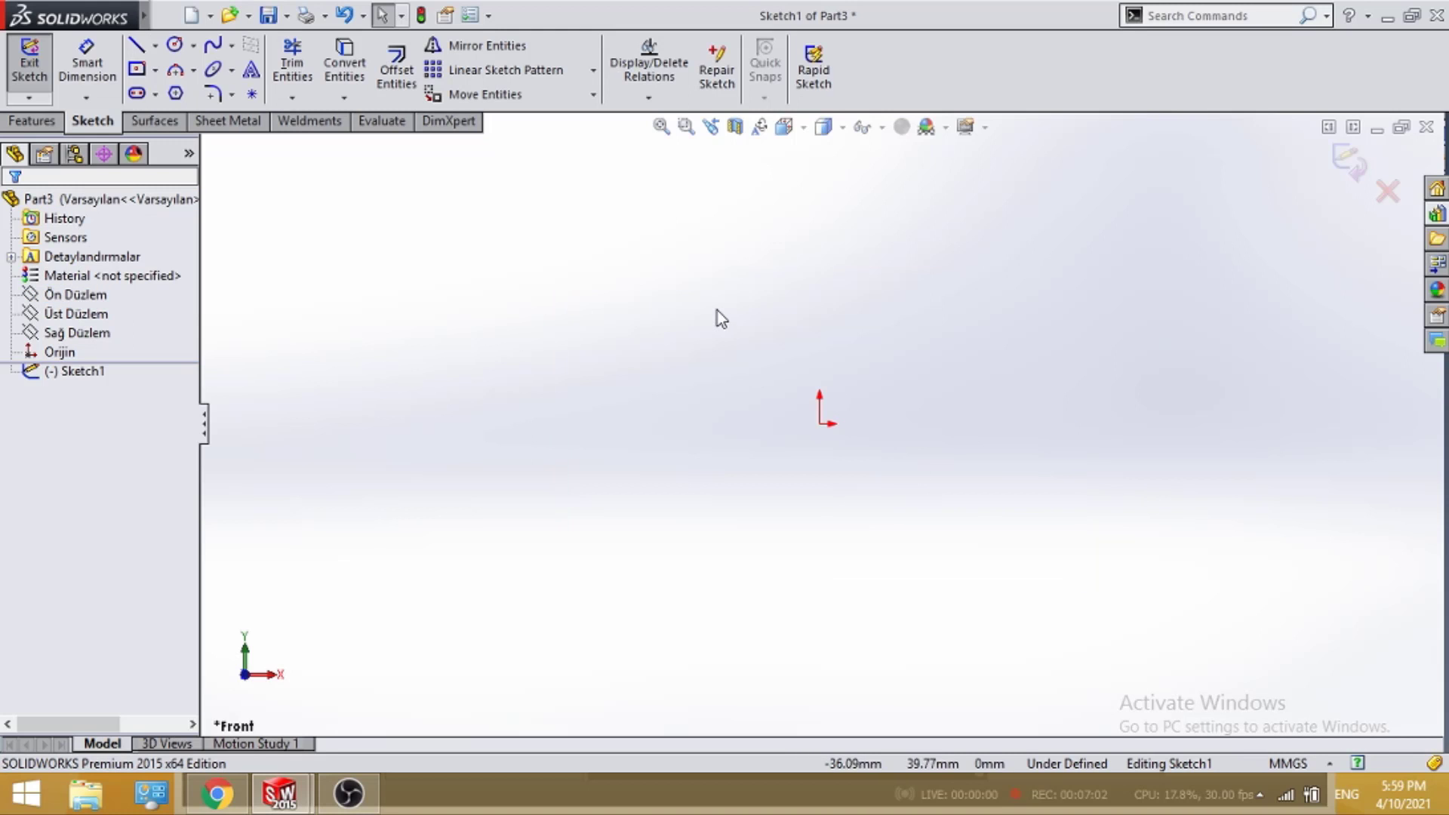
# Draw a circle centred on the origin and dimension its diameter to 90 mm
pyautogui.click(176, 44)
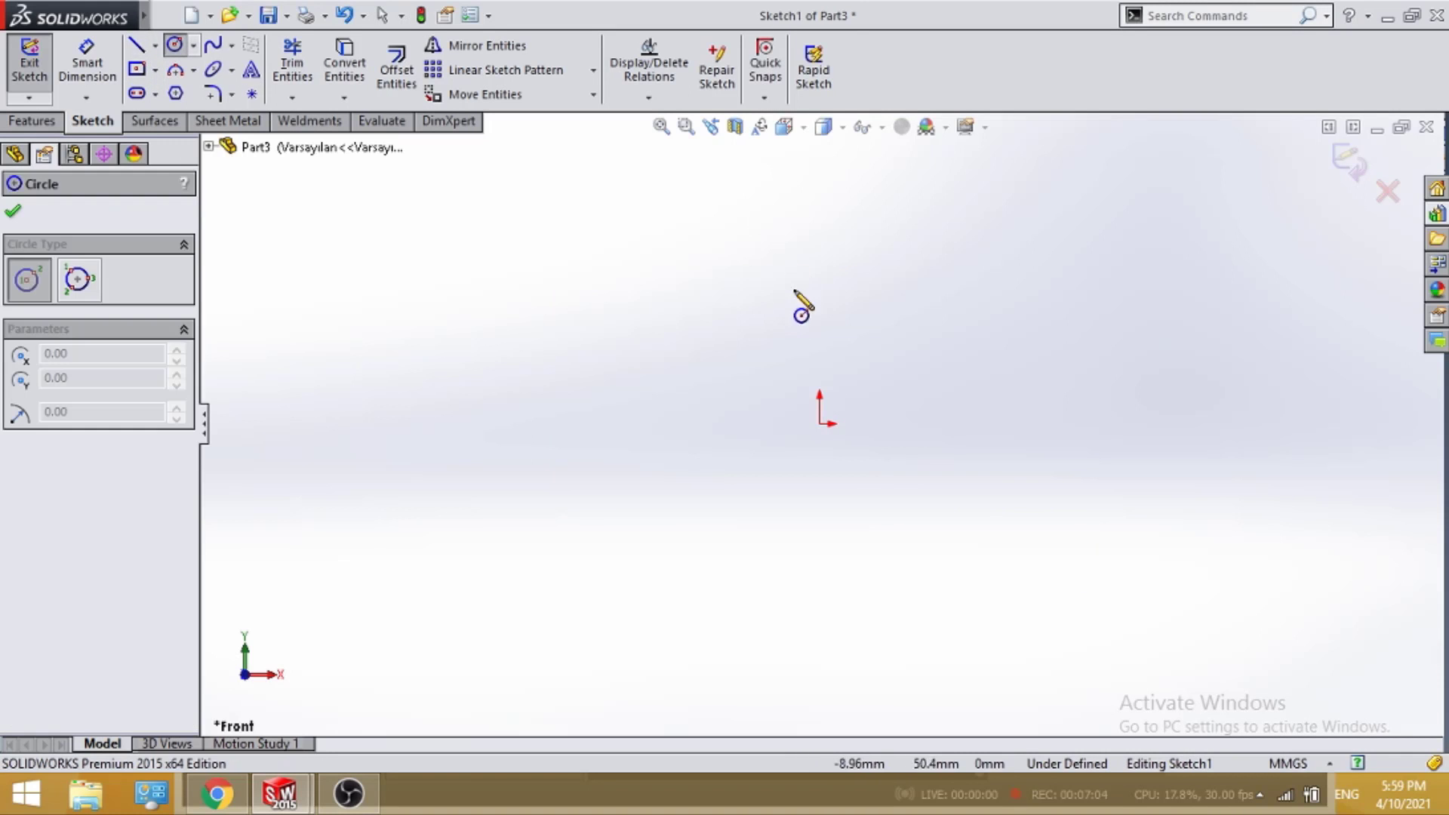
pyautogui.click(819, 424)
pyautogui.click(830, 305)
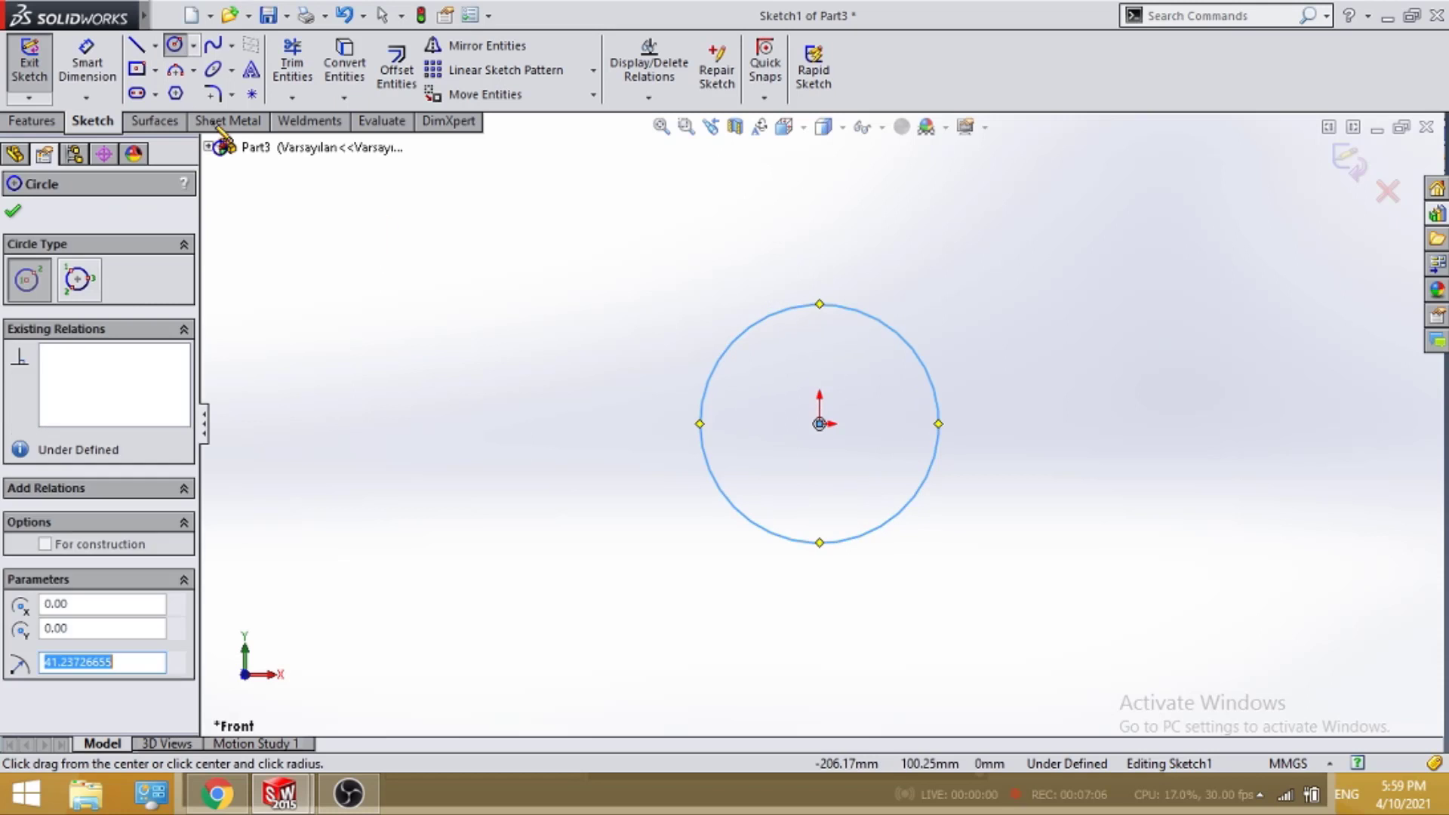
pyautogui.click(83, 72)
pyautogui.click(940, 417)
pyautogui.click(1085, 450)
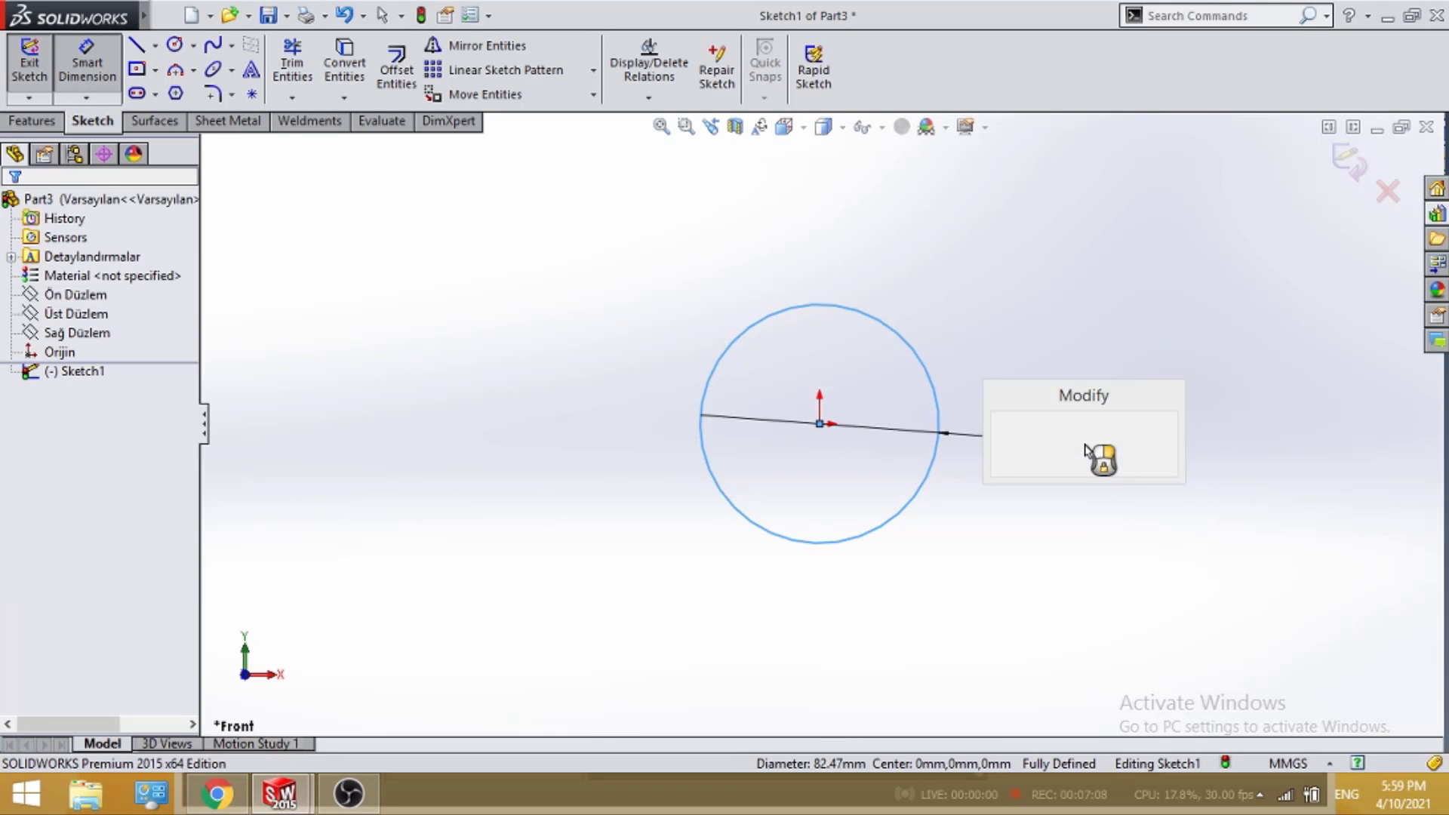
pyautogui.write('90.00mm')
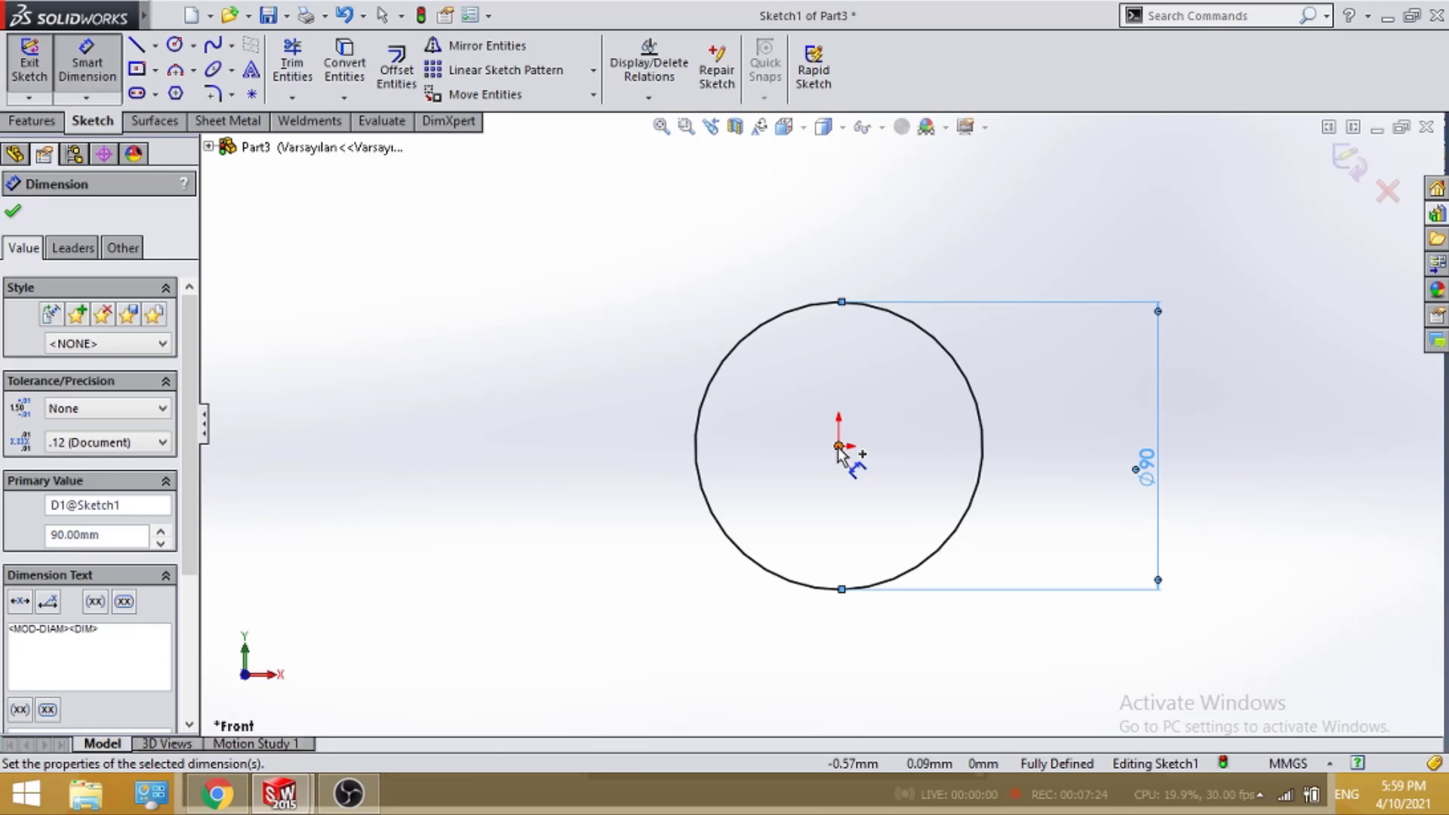
pyautogui.click(838, 447)
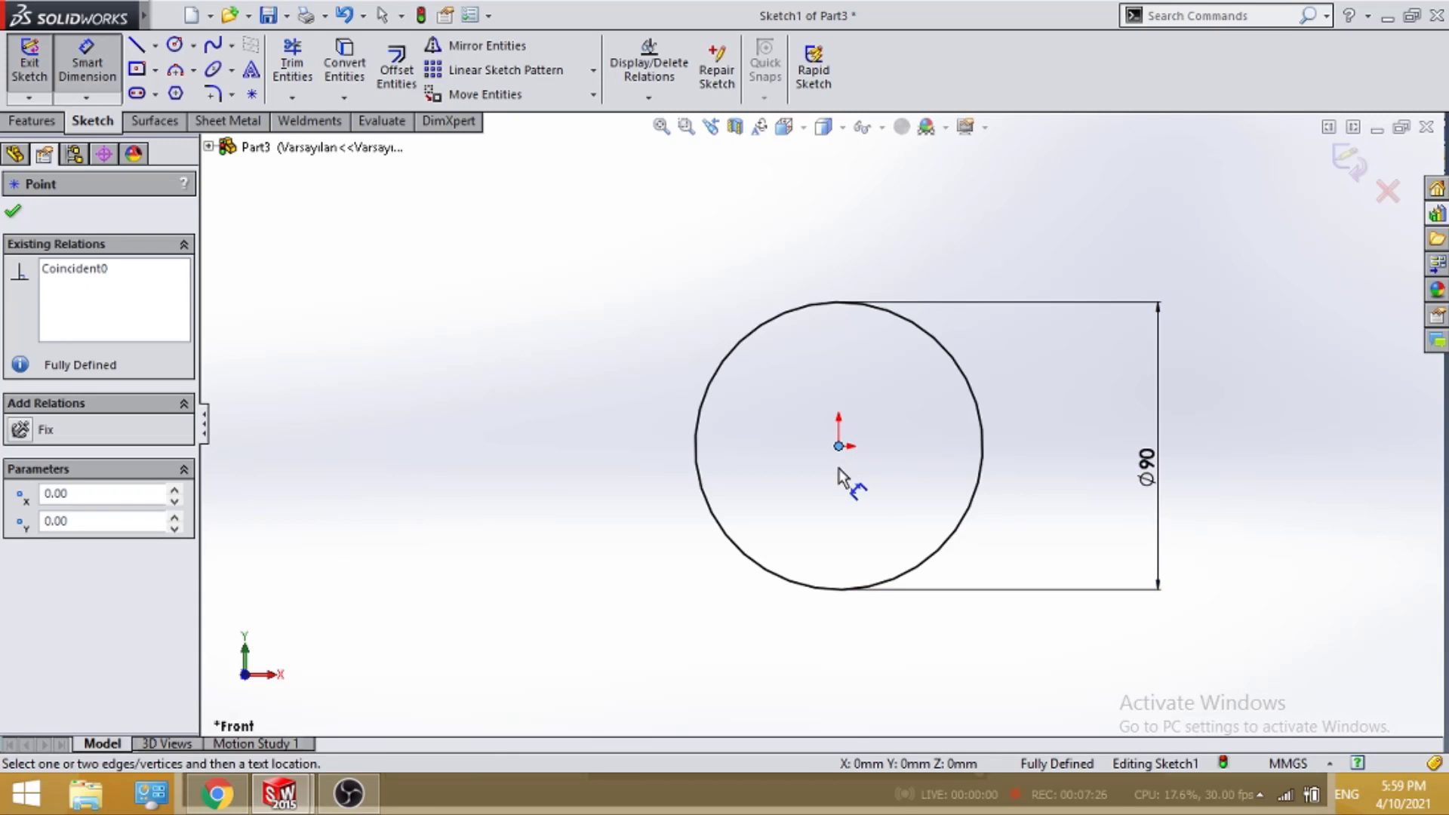
# Draw three vertically stacked small circles inside the big circle, the lowest at the origin
pyautogui.click(175, 46)
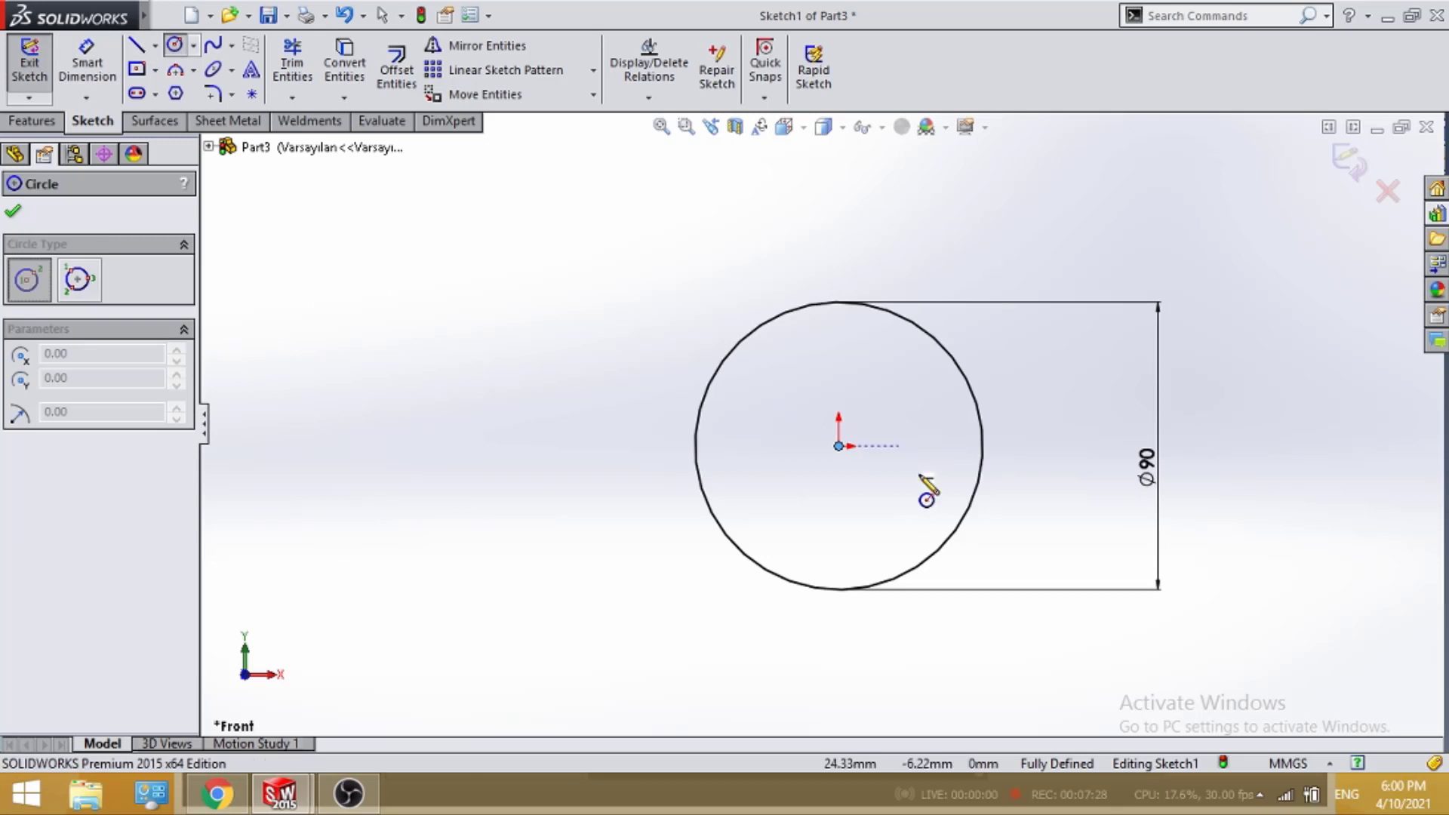
pyautogui.click(838, 446)
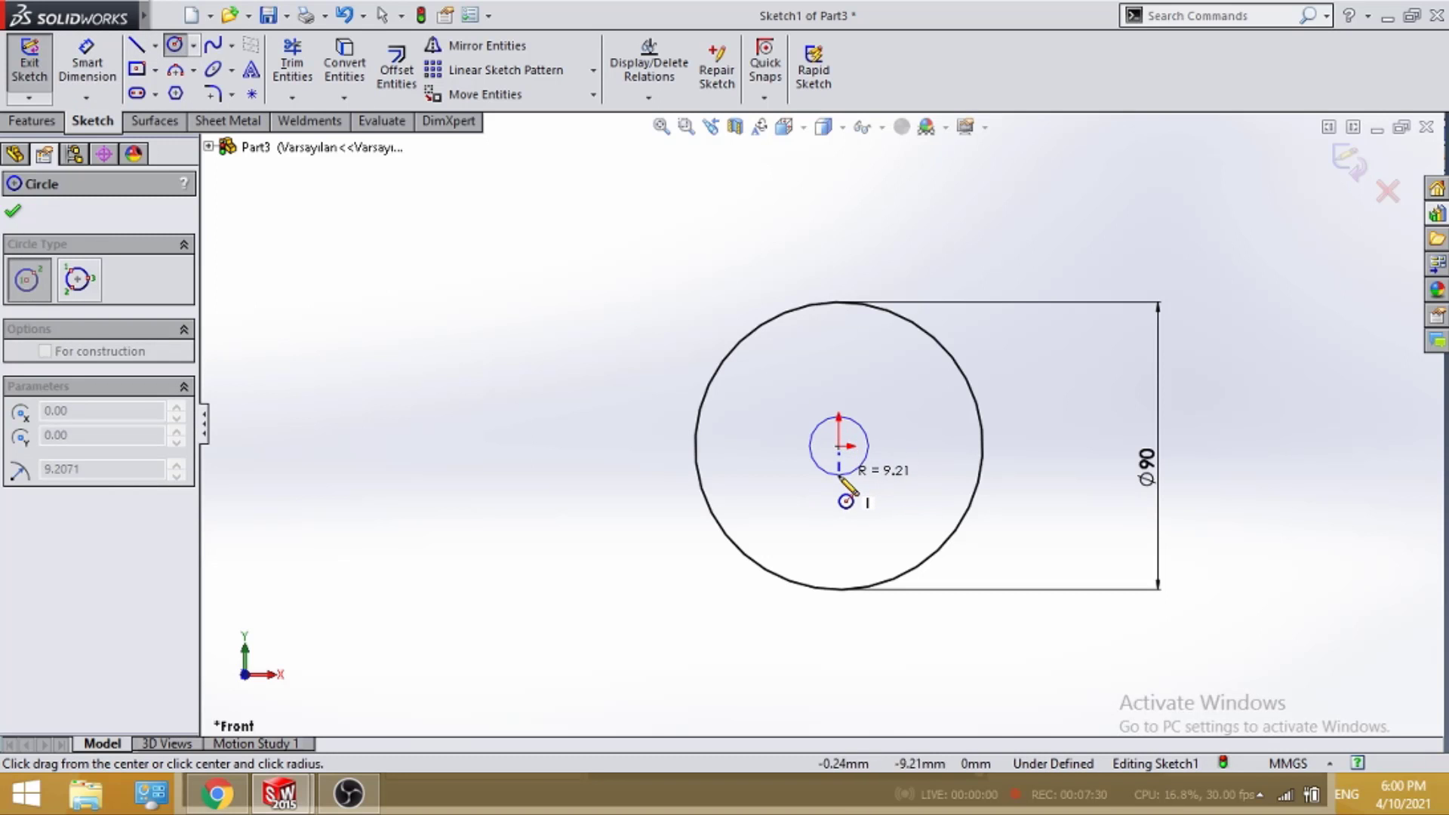
pyautogui.click(838, 476)
pyautogui.click(837, 373)
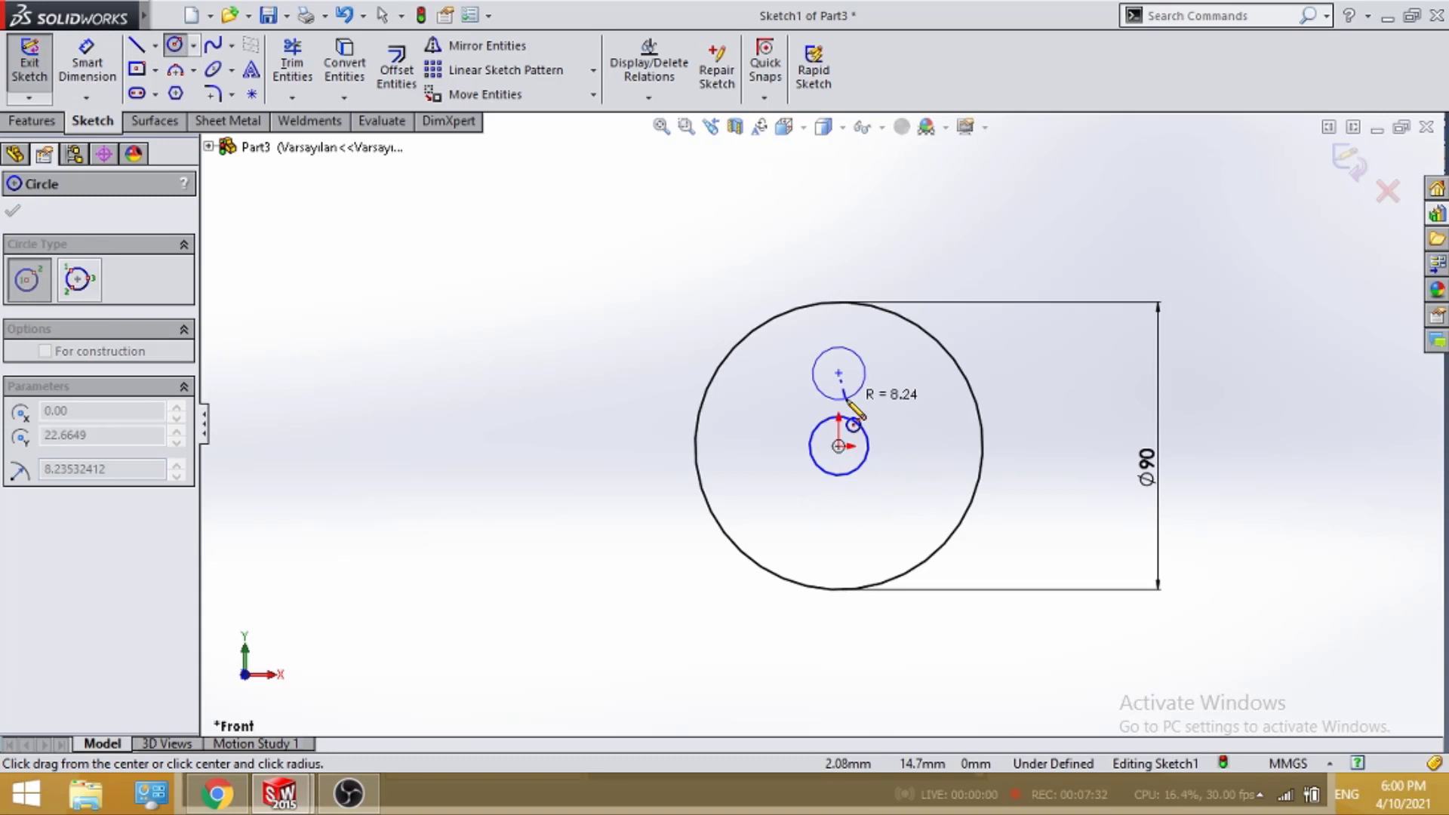
pyautogui.click(838, 321)
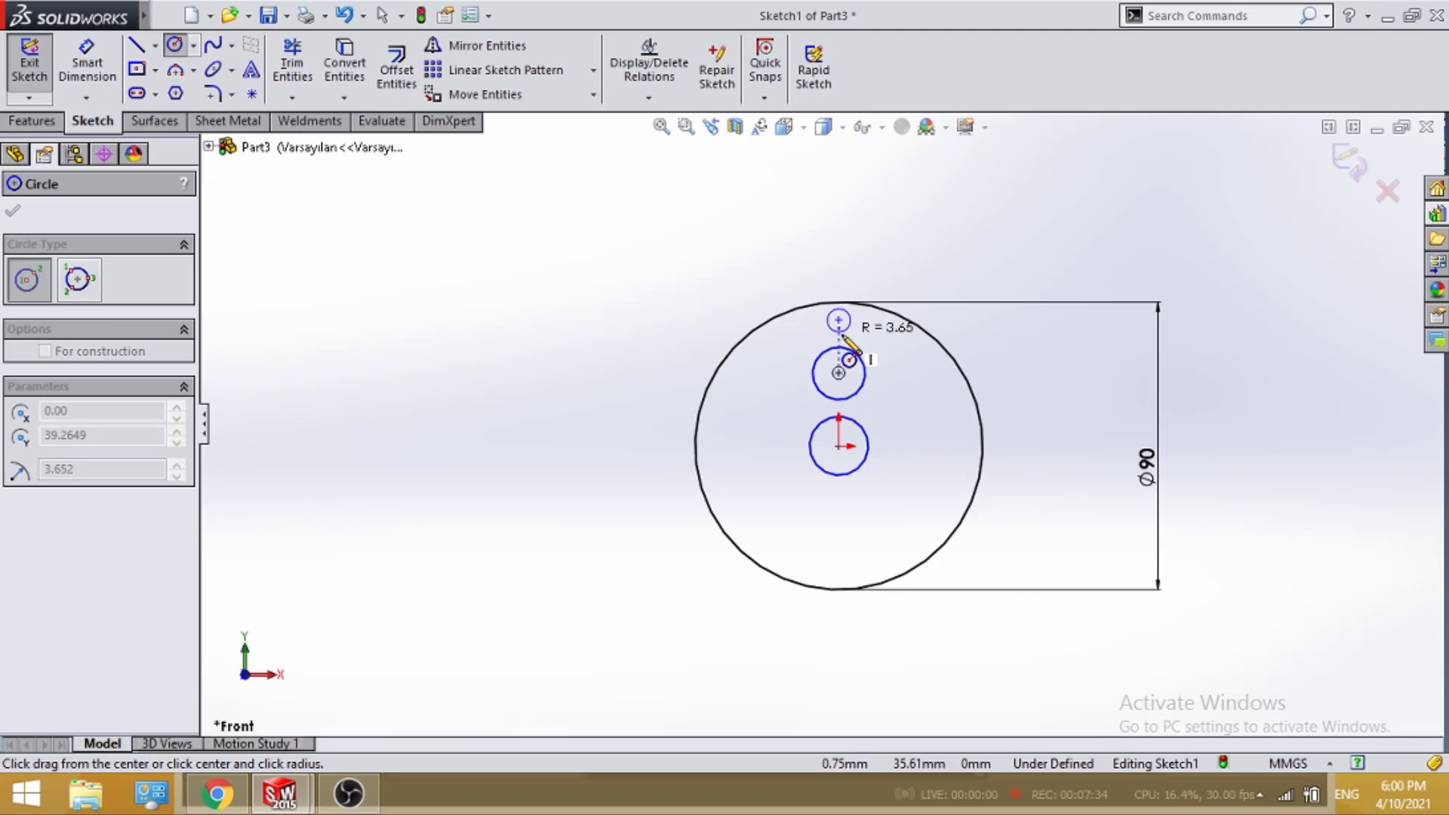
pyautogui.click(852, 310)
pyautogui.scroll(2, 853, 326)
pyautogui.scroll(-2, 860, 397)
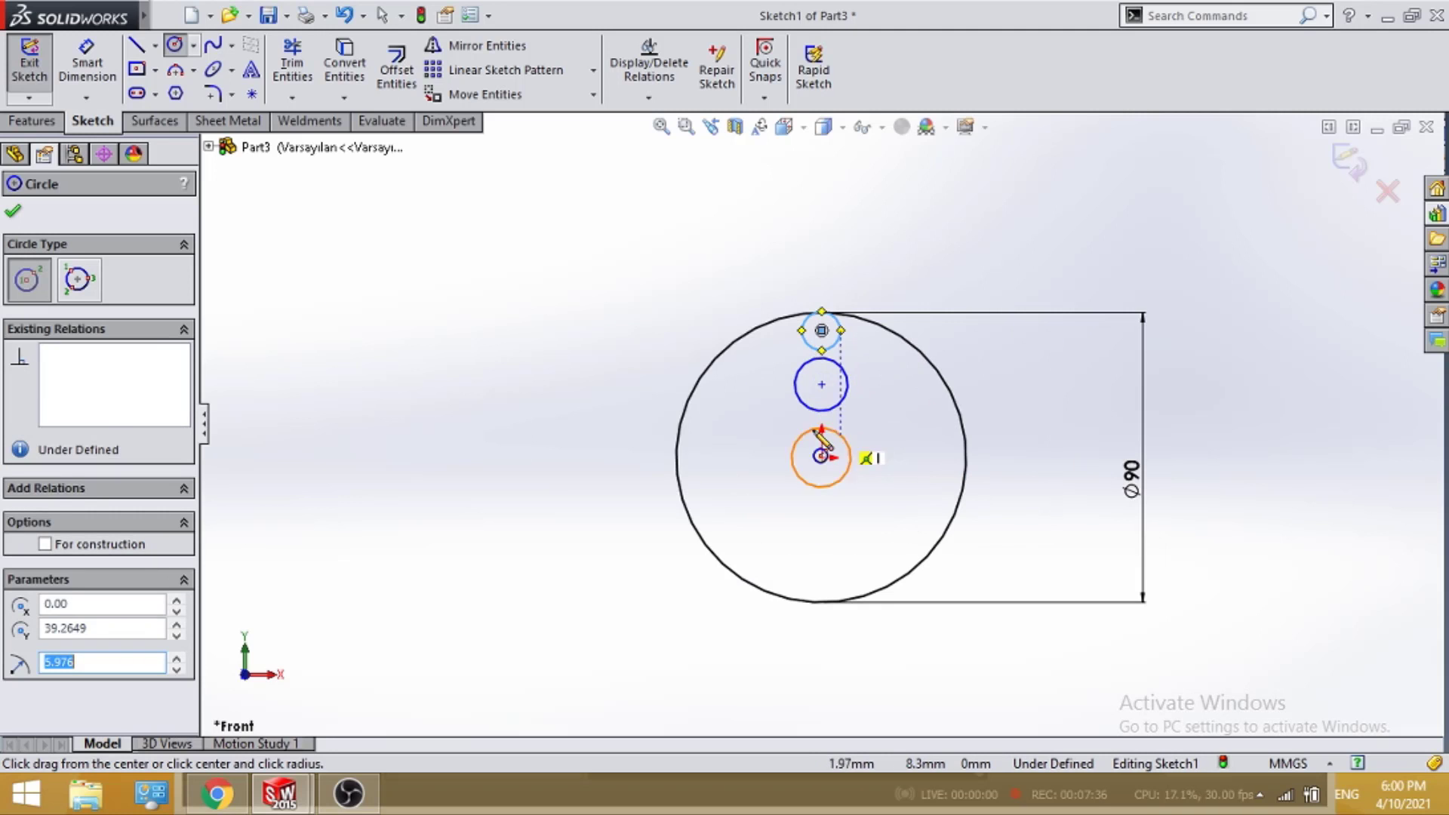
pyautogui.press('Escape')
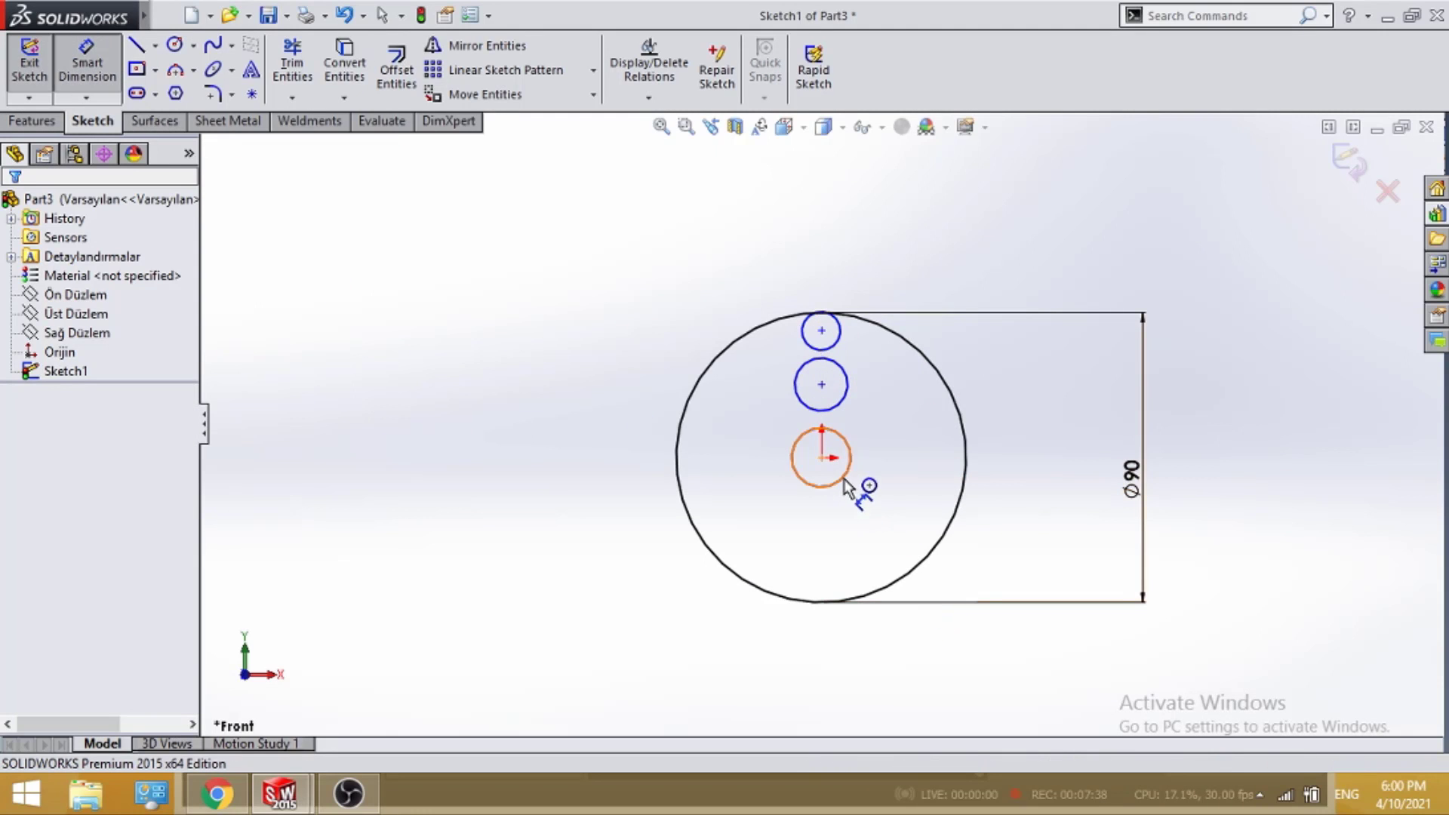
# Dimension the origin circle to a 15 mm diameter
pyautogui.click(843, 477)
pyautogui.click(943, 536)
pyautogui.write('15')
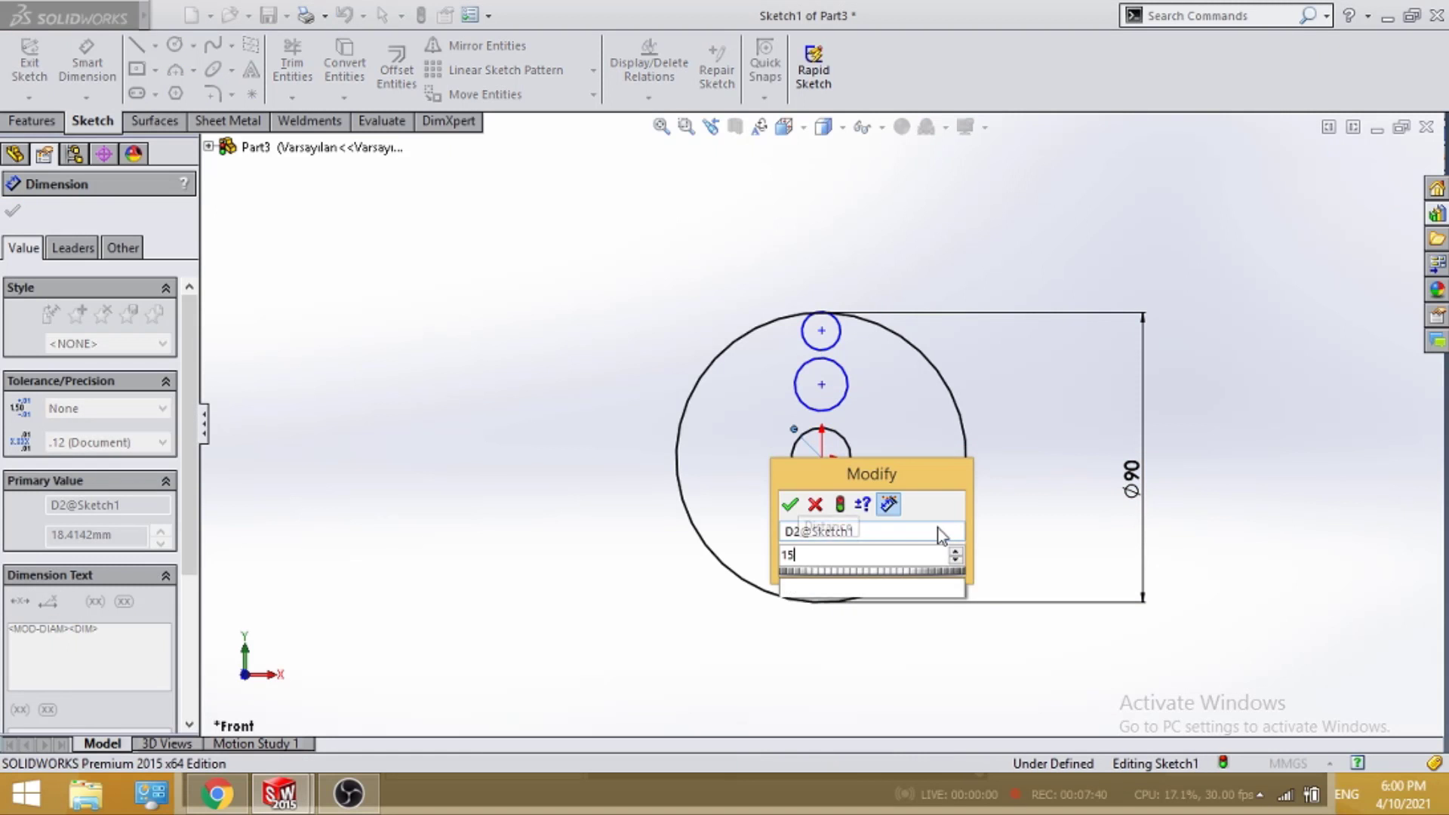
pyautogui.press('Return')
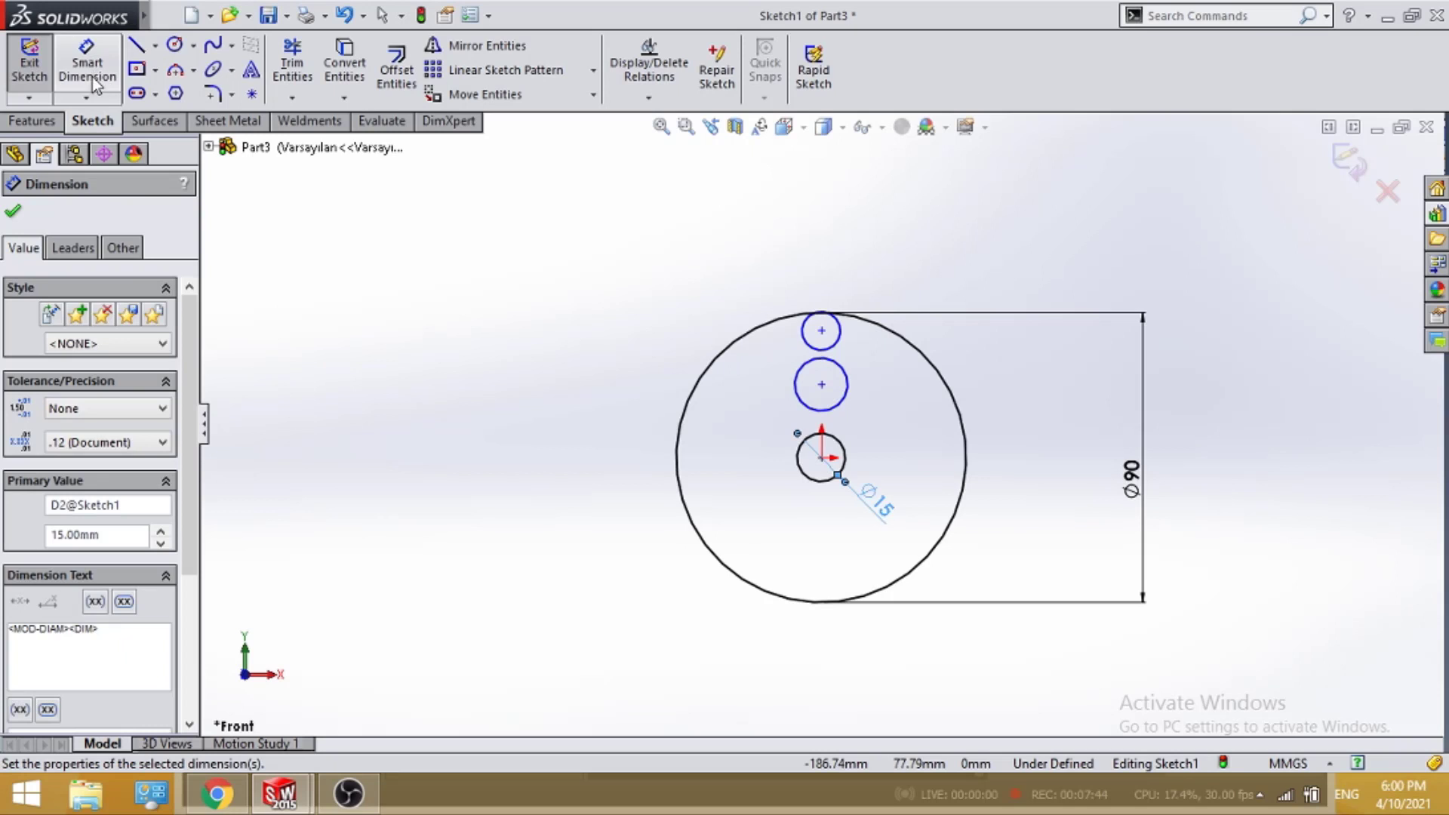
pyautogui.click(88, 68)
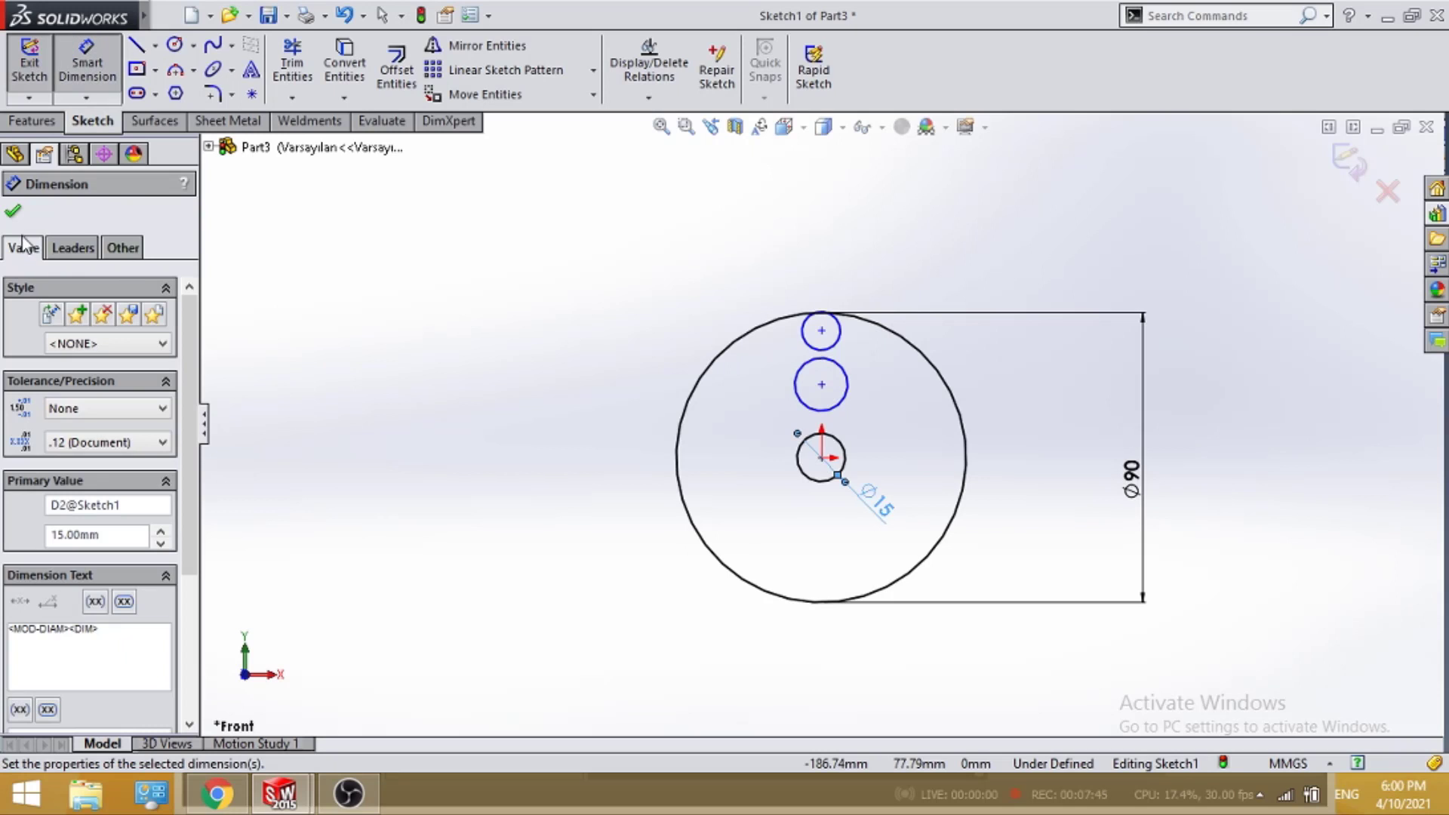
# Add an Equal relation to all three small circles
pyautogui.click(843, 453)
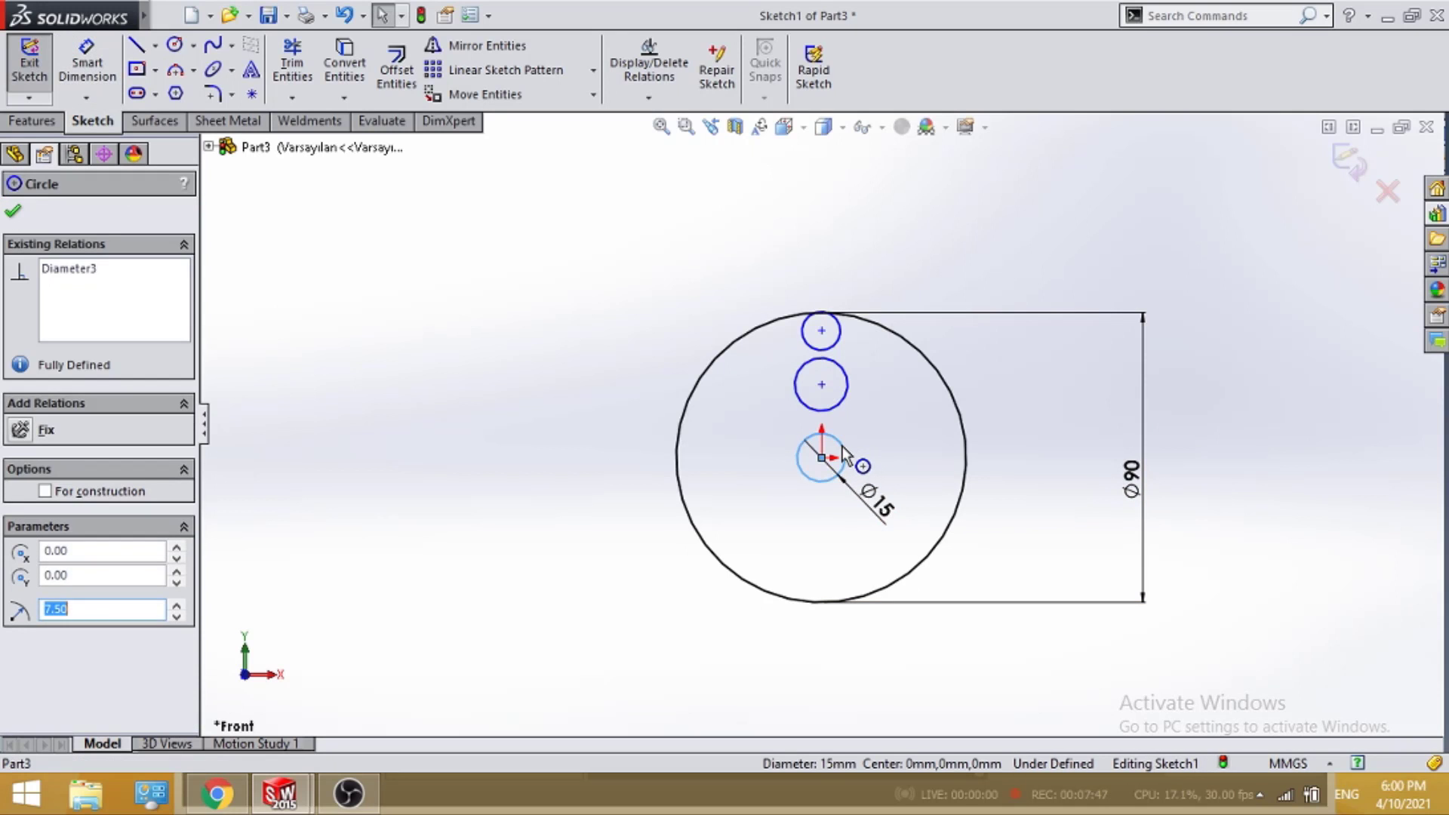
pyautogui.keyDown('ctrl'); pyautogui.click(846, 396); pyautogui.keyUp('ctrl')
pyautogui.keyDown('ctrl'); pyautogui.click(840, 326); pyautogui.keyUp('ctrl')
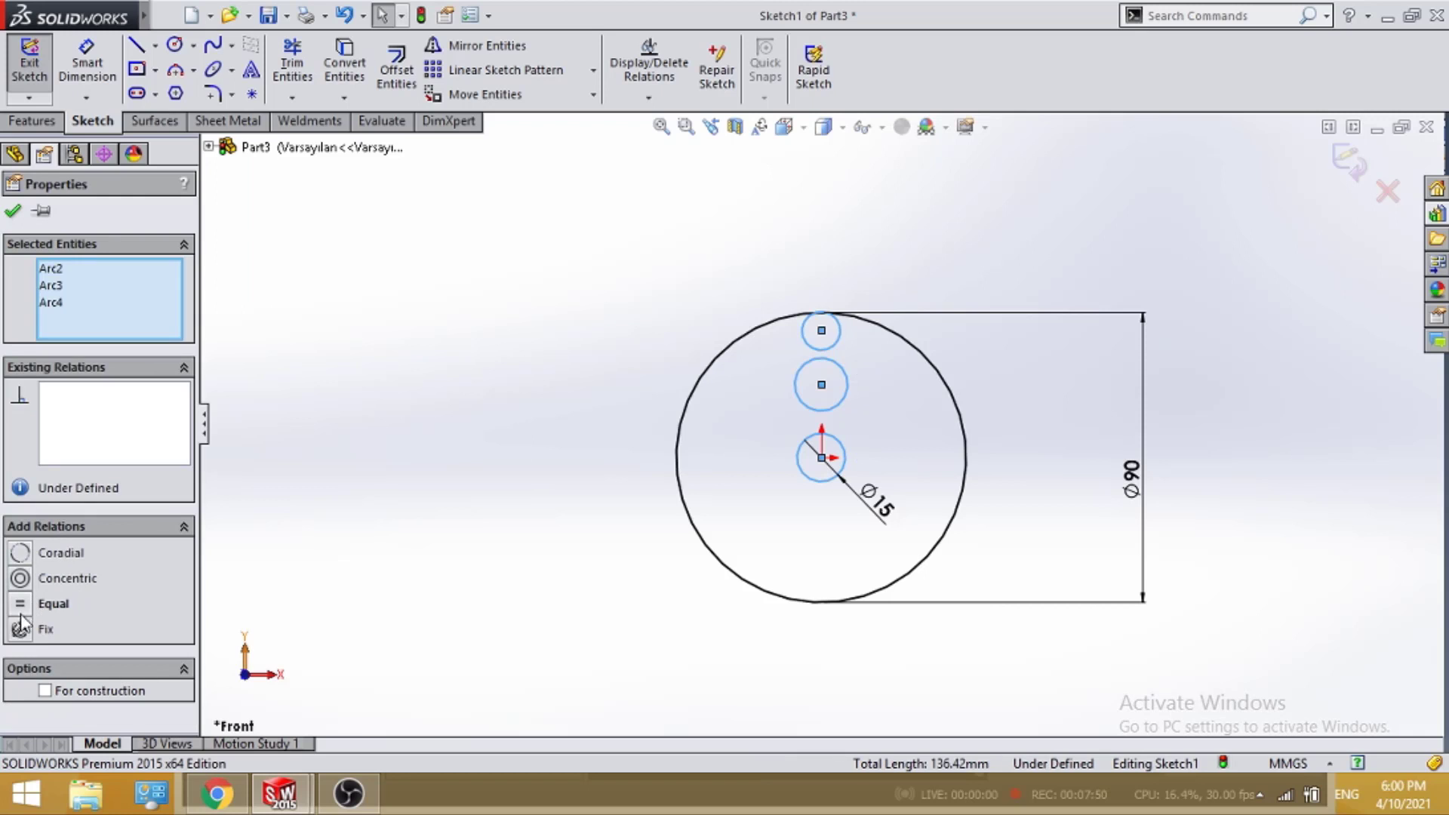
pyautogui.click(20, 604)
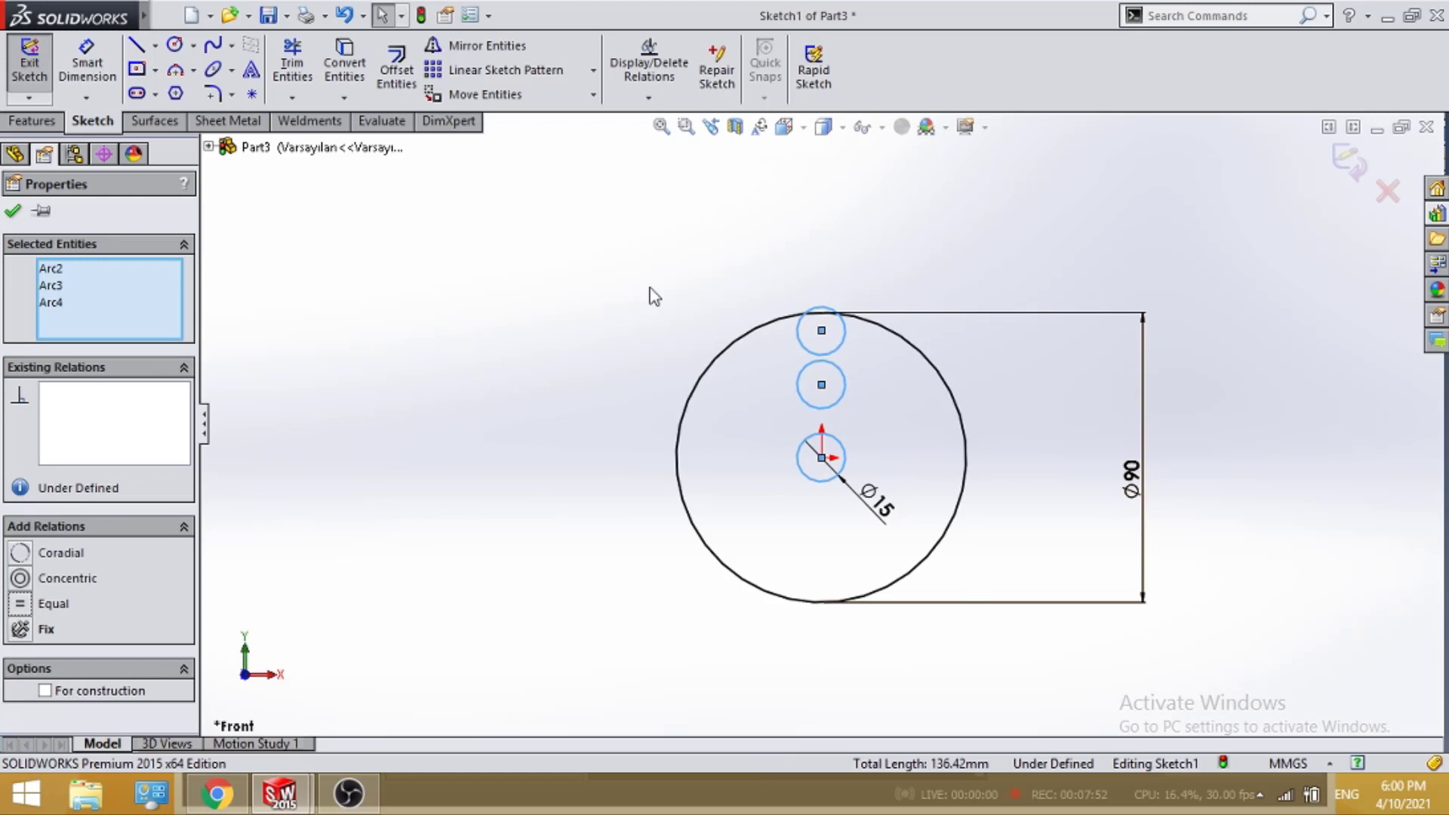
pyautogui.click(12, 211)
pyautogui.scroll(-2, 779, 441)
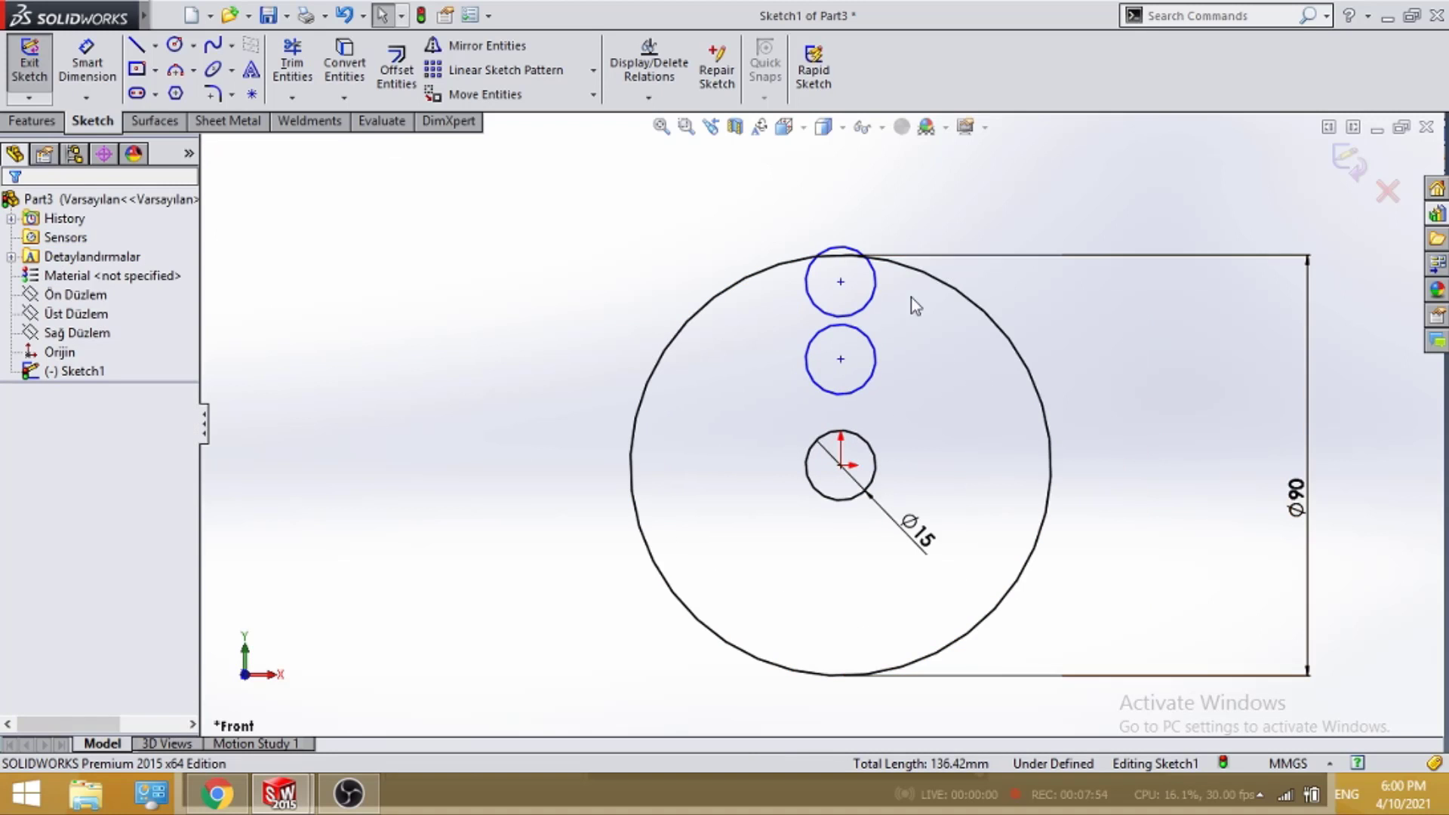
# Draw vertical lines from the origin through the middle and top circle centres
pyautogui.click(143, 47)
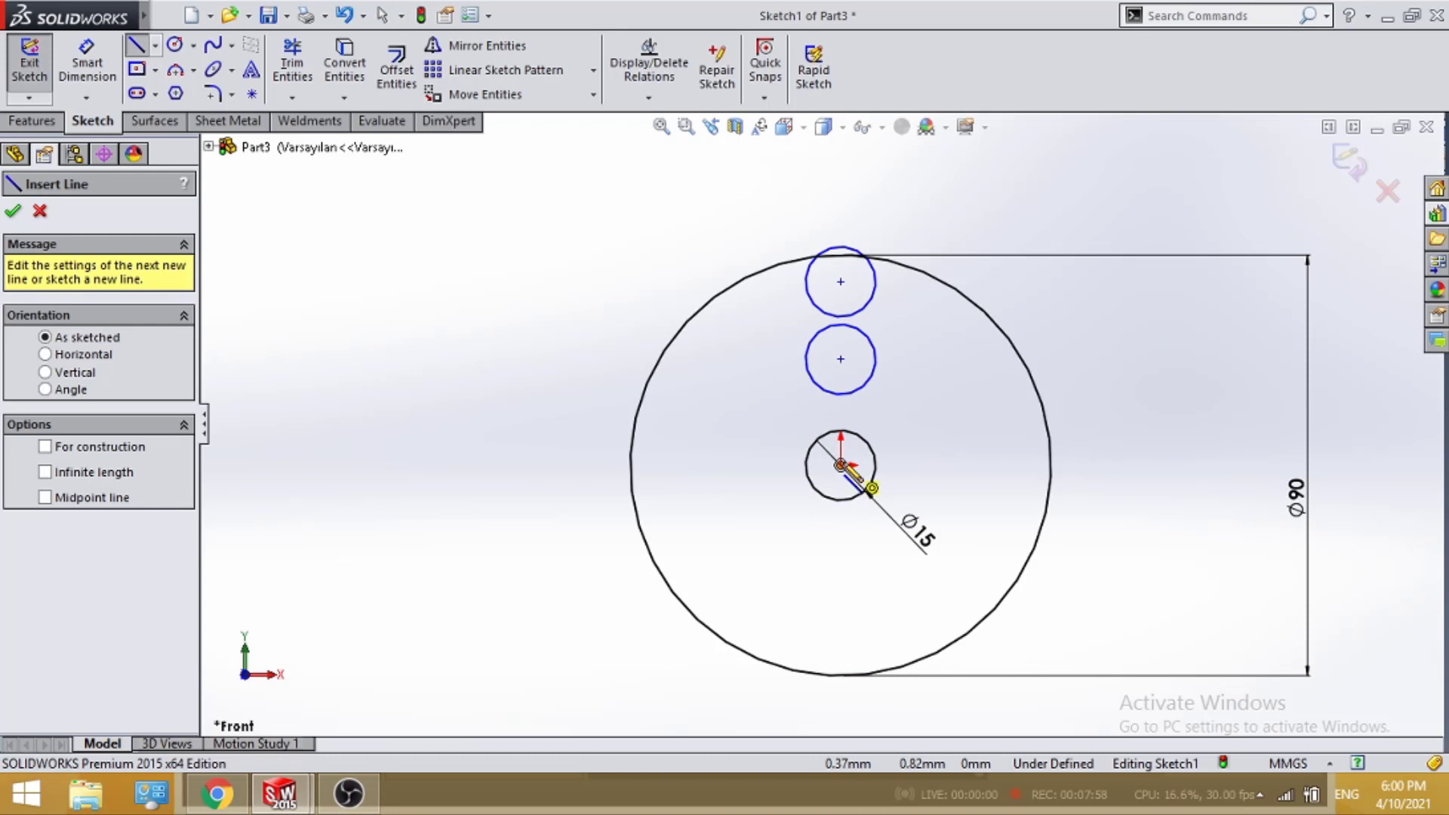
pyautogui.click(840, 464)
pyautogui.click(839, 359)
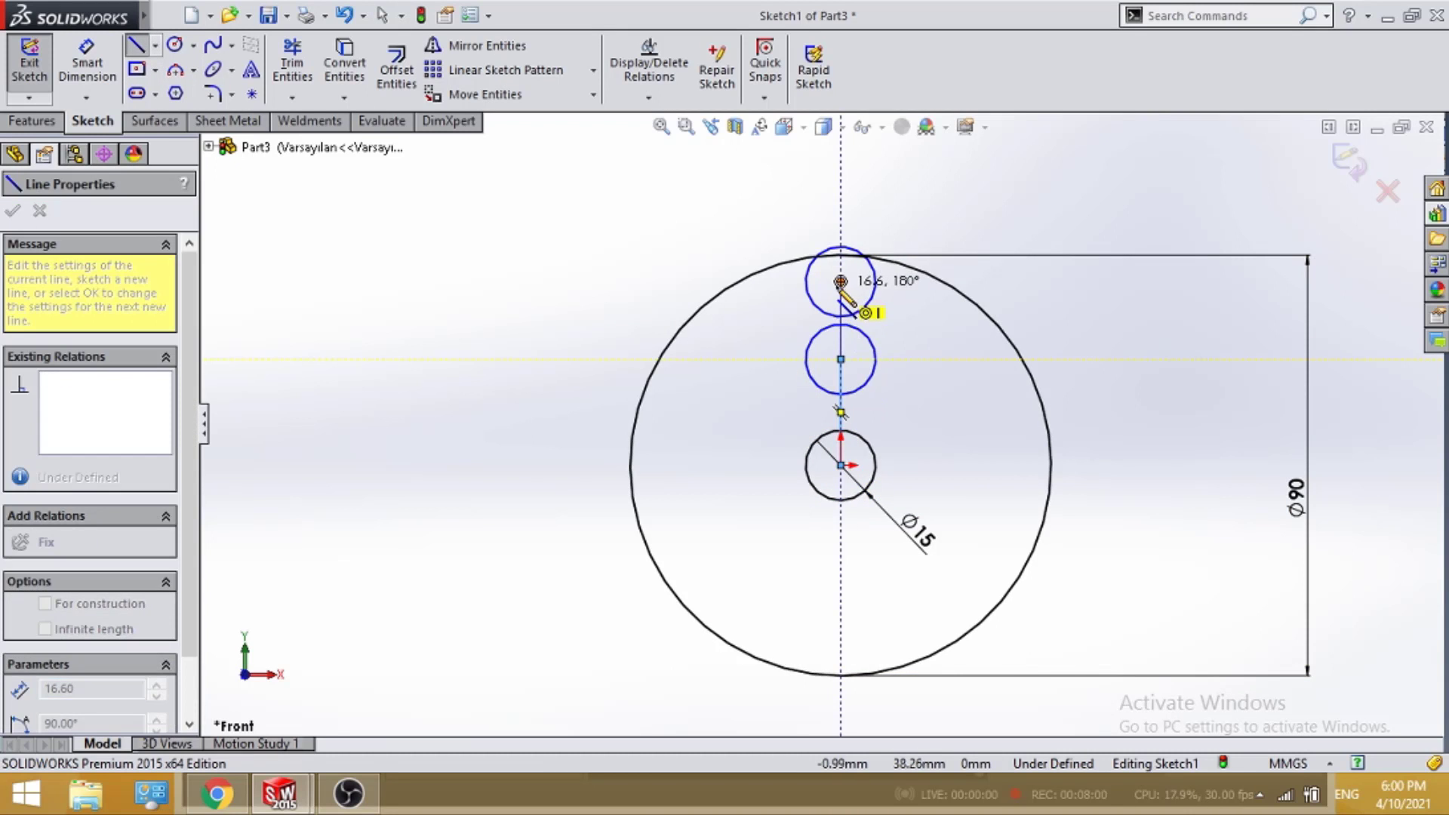
pyautogui.click(840, 282)
pyautogui.press('Escape')
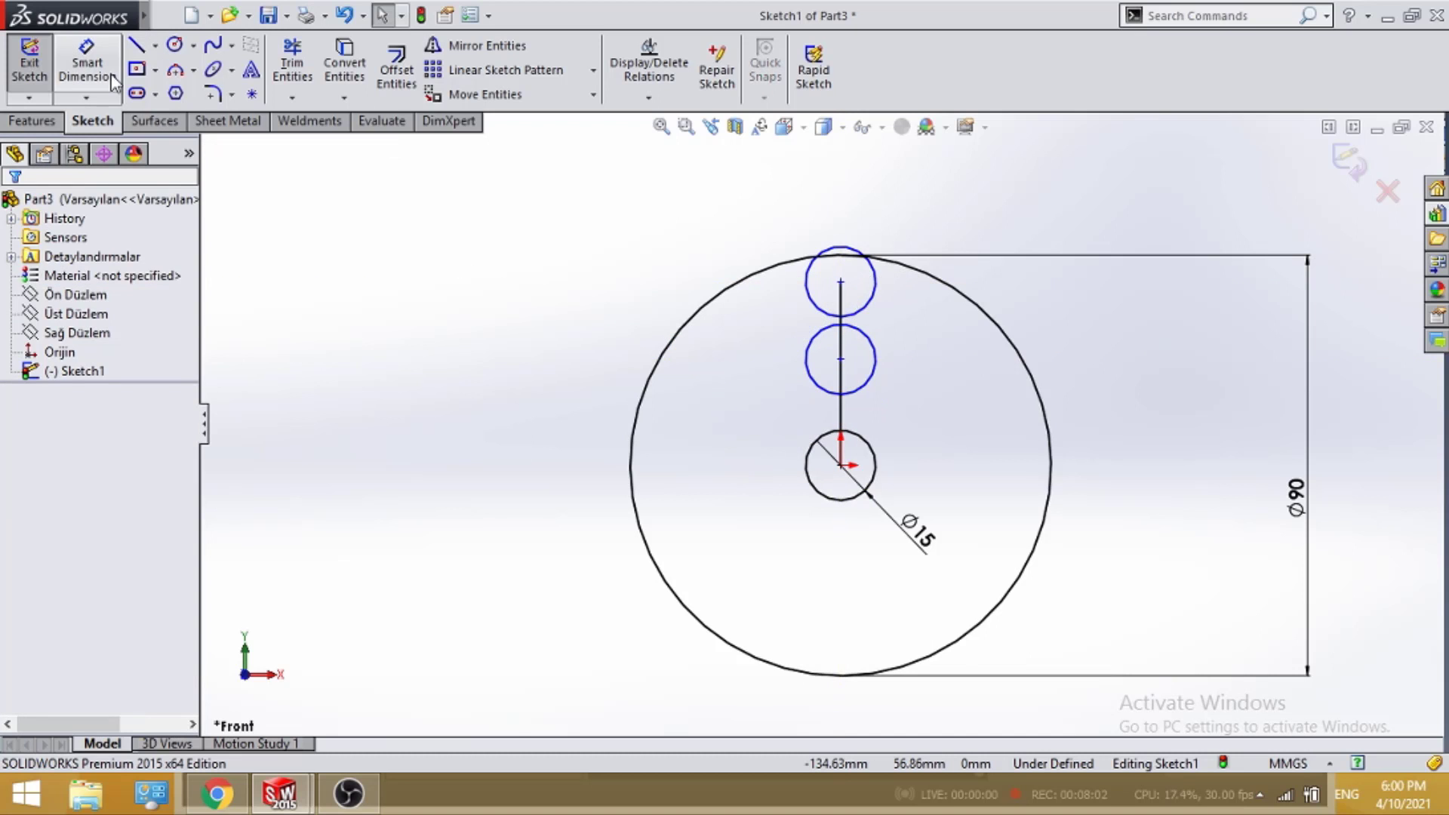
# Dimension the lower vertical line to 17 mm
pyautogui.click(113, 81)
pyautogui.click(839, 415)
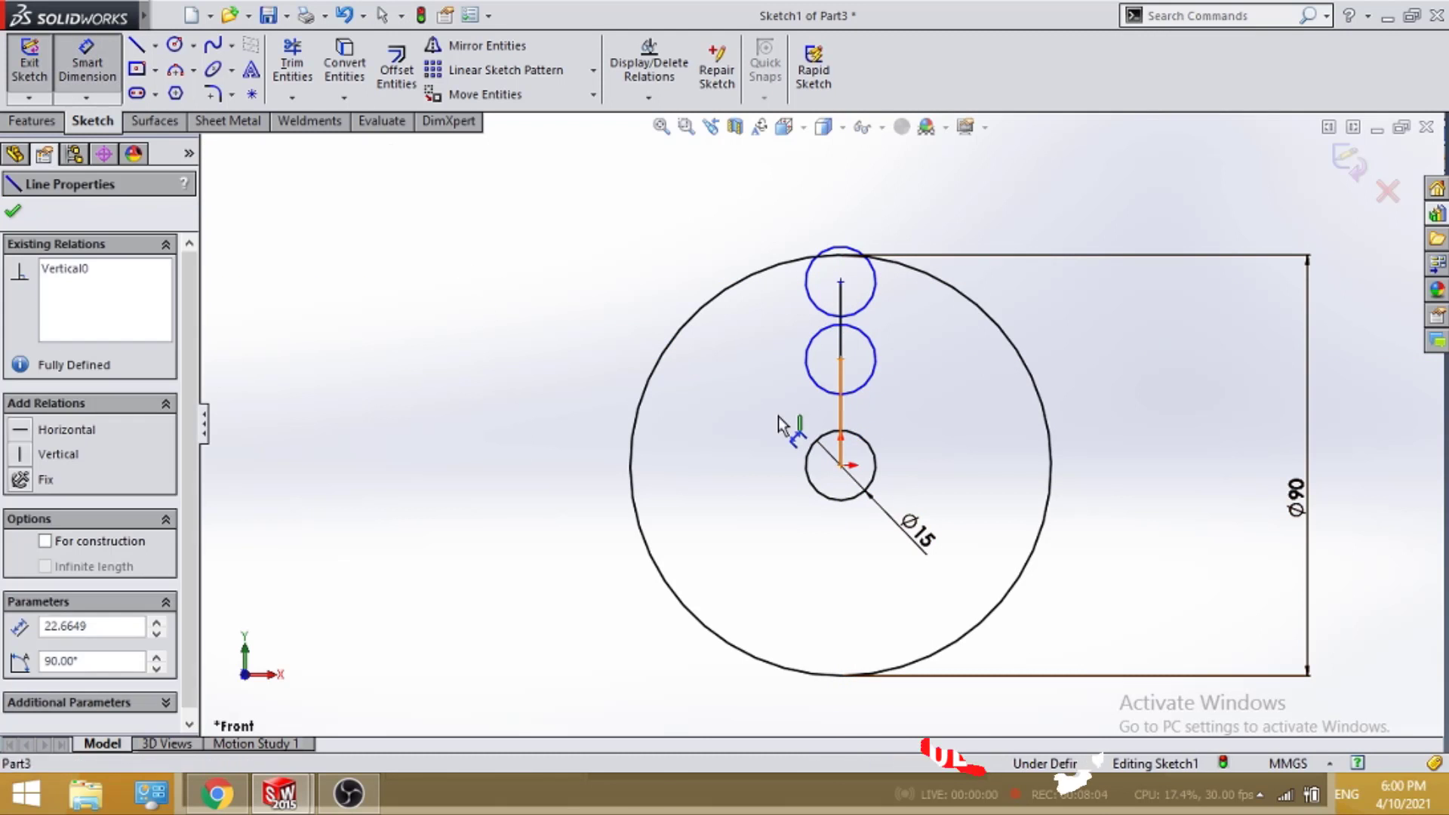
pyautogui.click(781, 424)
pyautogui.write('1')
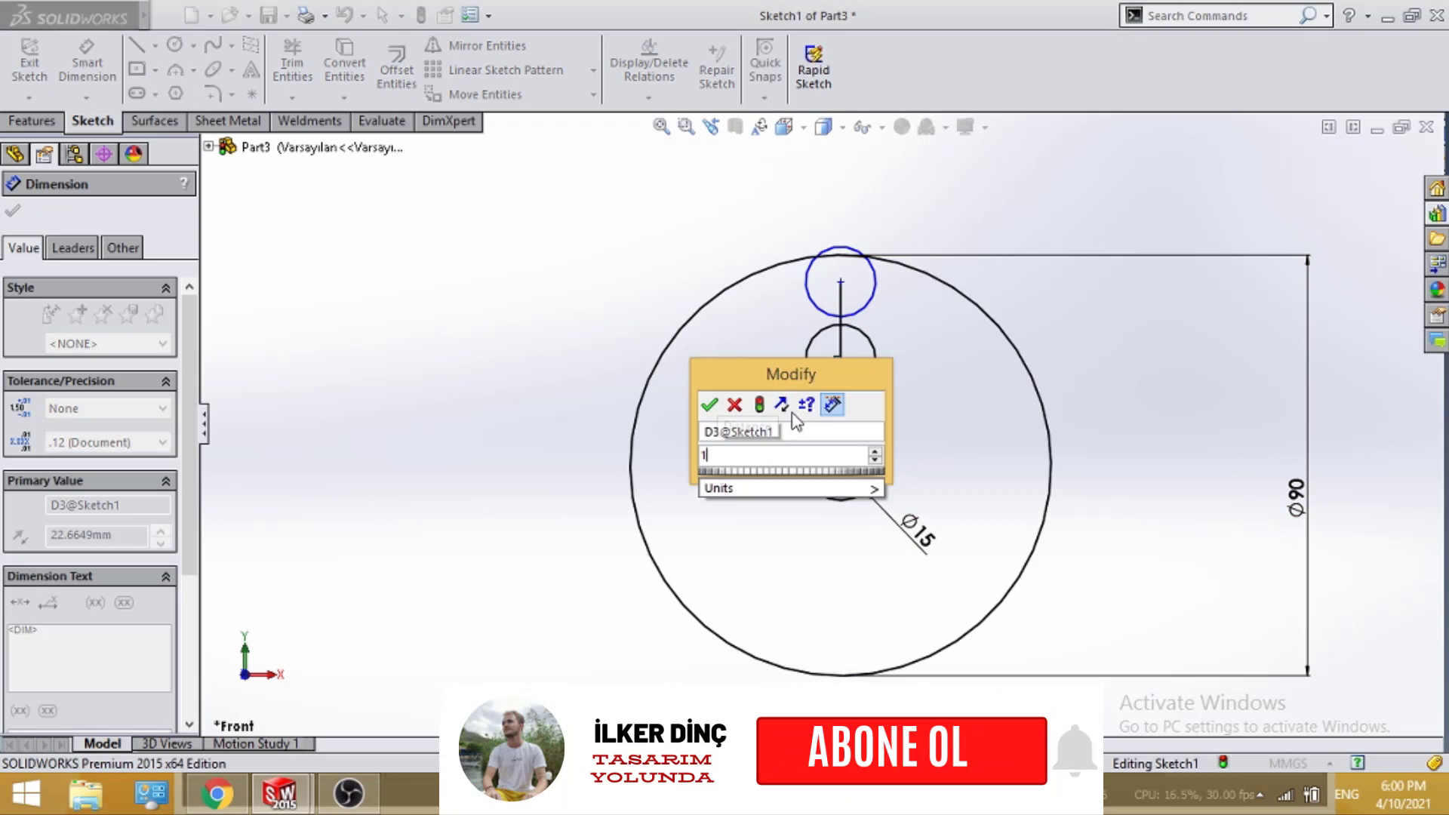
pyautogui.write('7')
pyautogui.press('Return')
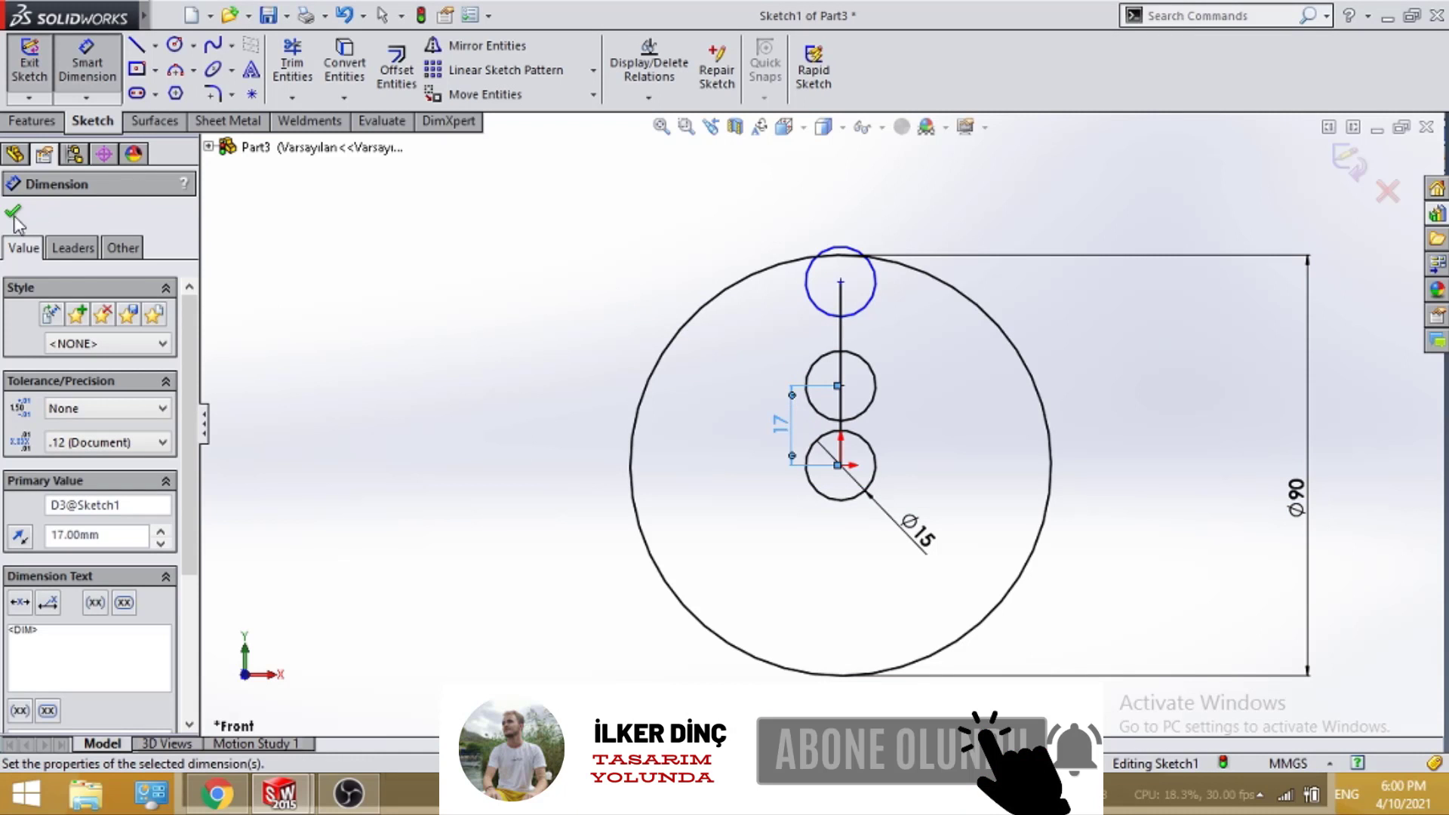
pyautogui.press('Escape')
pyautogui.hotkey('alt', 'f')
pyautogui.press('Escape')
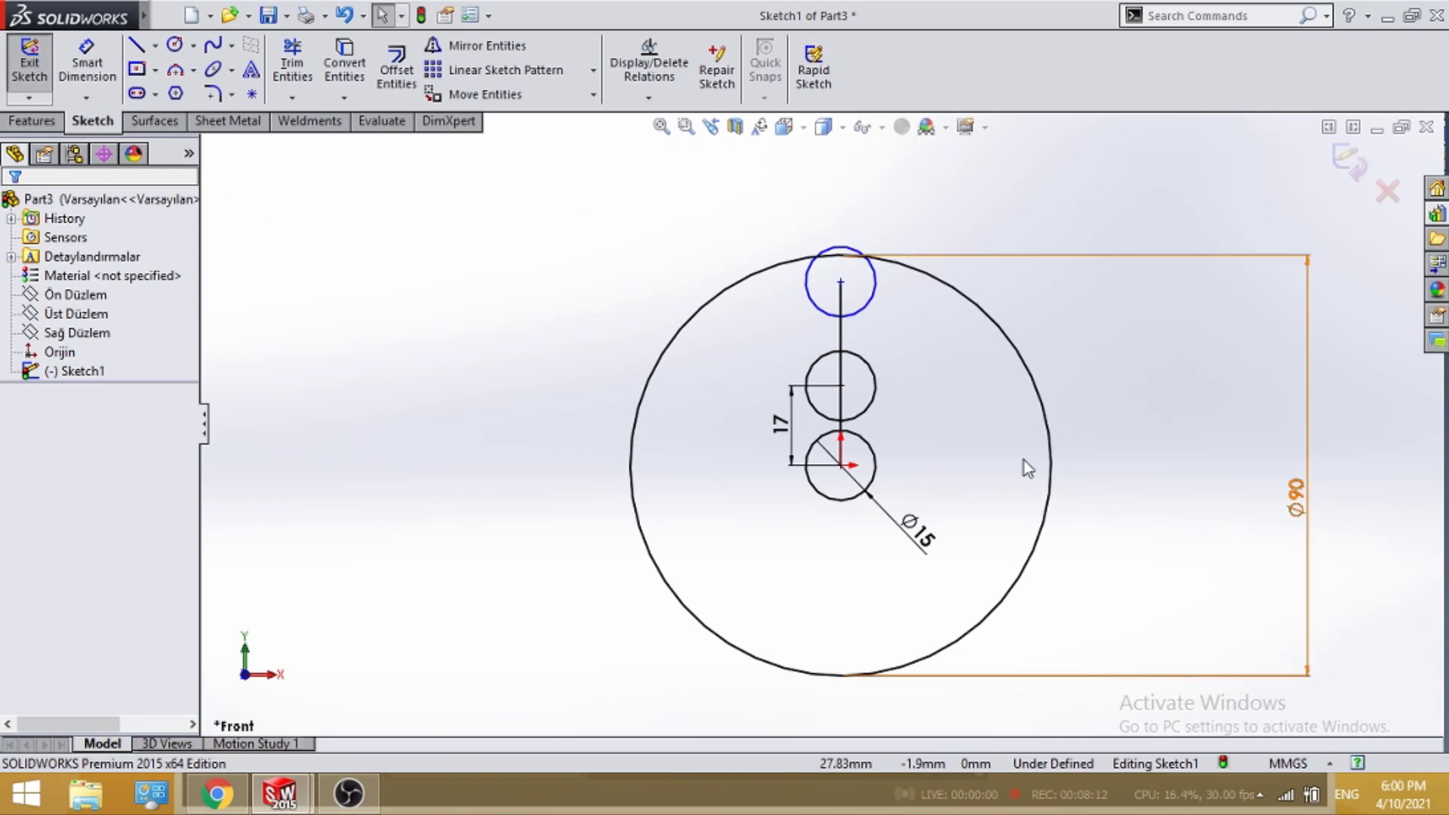
# Make the two vertical centre lines equal so the sketch becomes fully defined
pyautogui.click(843, 426)
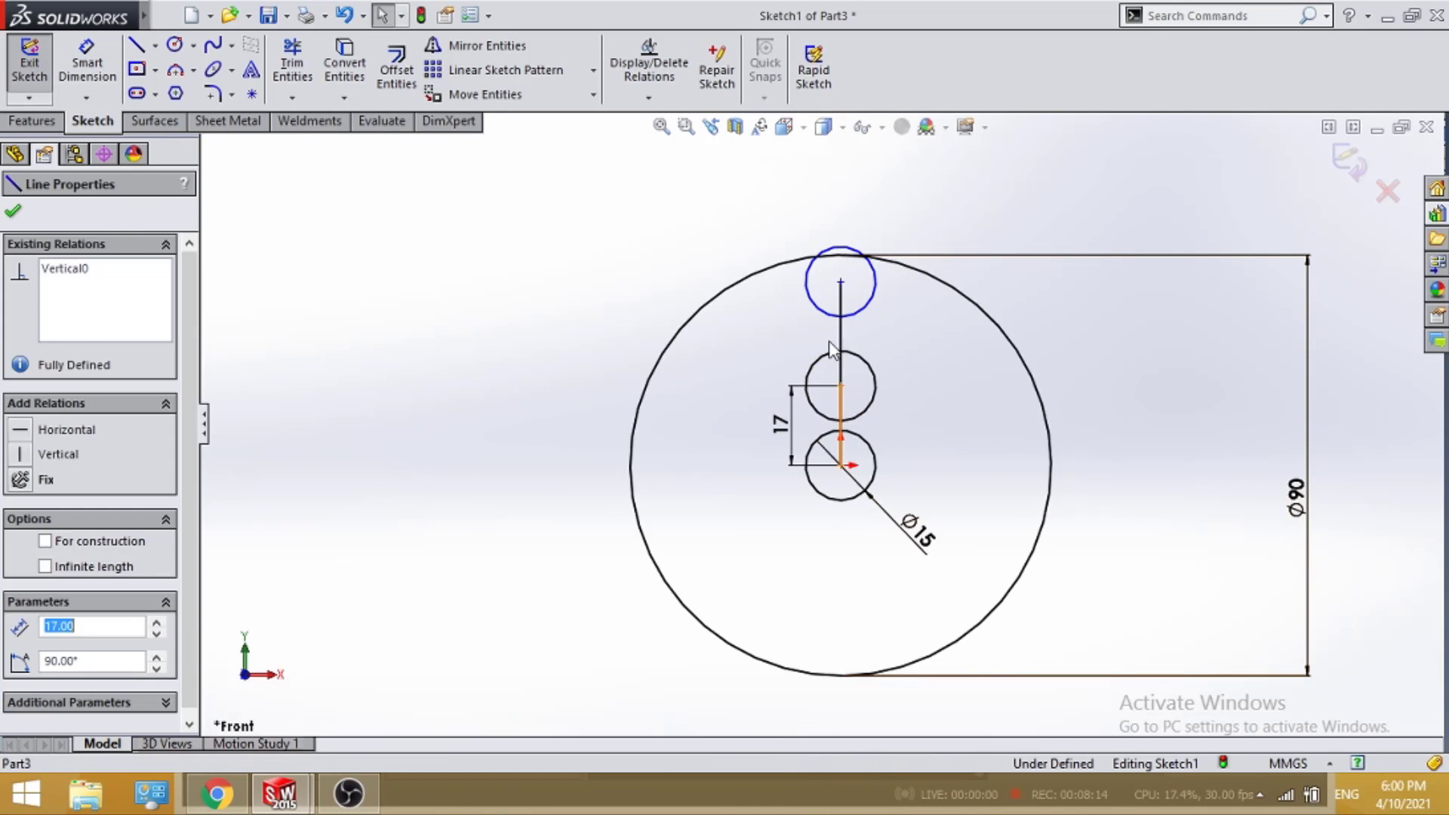
pyautogui.keyDown('ctrl'); pyautogui.click(841, 325); pyautogui.keyUp('ctrl')
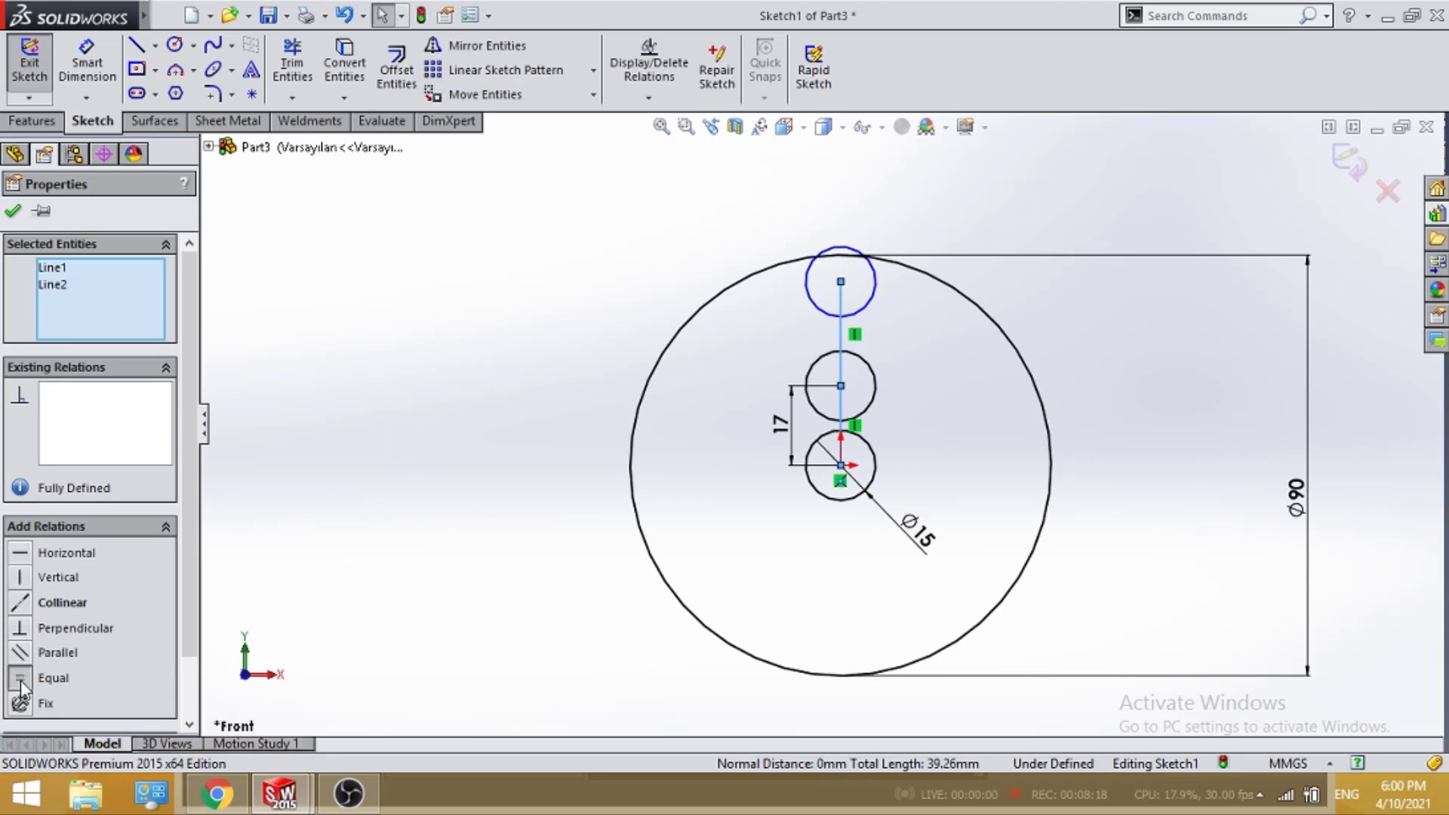
pyautogui.click(20, 683)
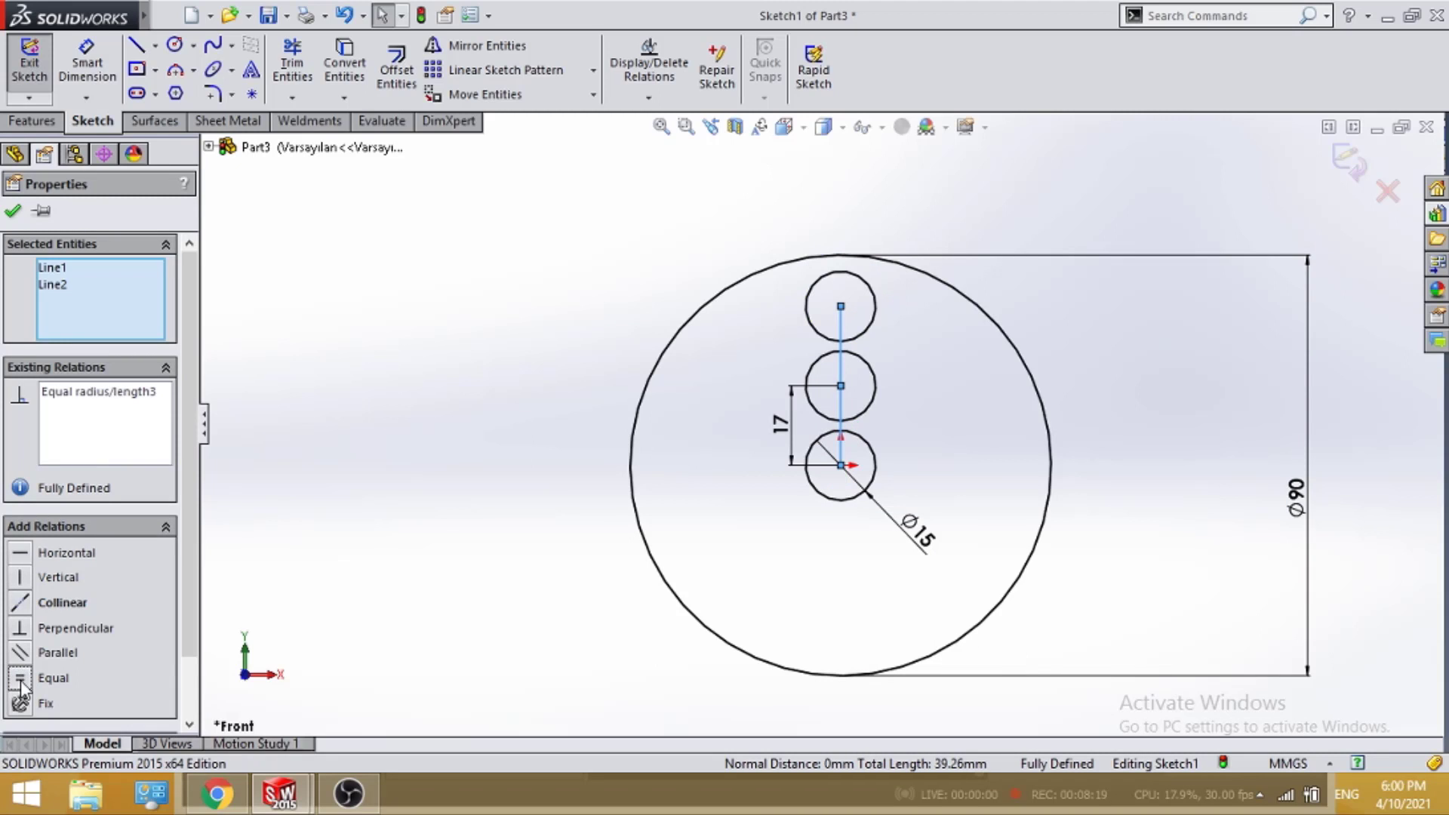
pyautogui.click(12, 212)
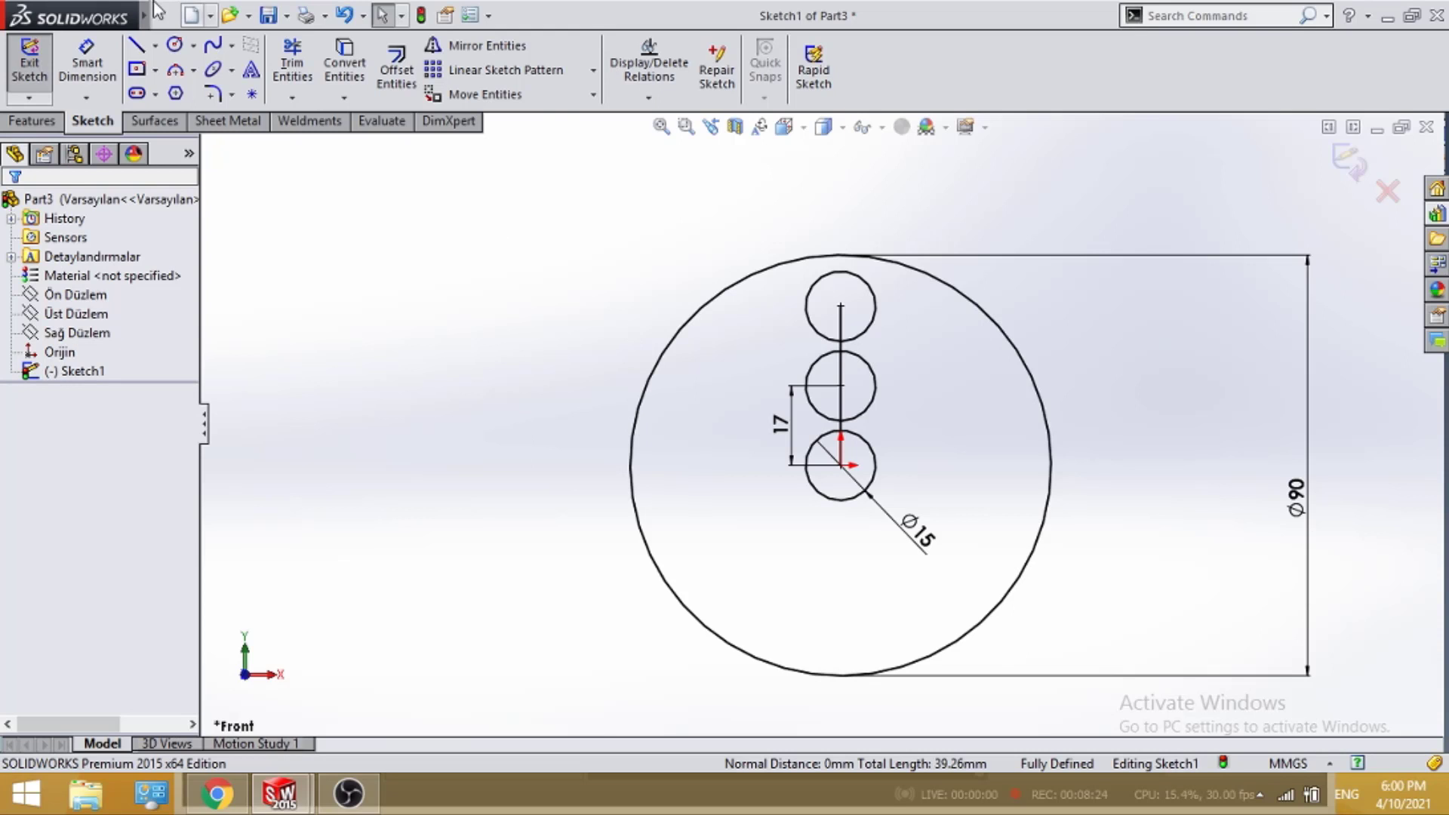
pyautogui.click(594, 71)
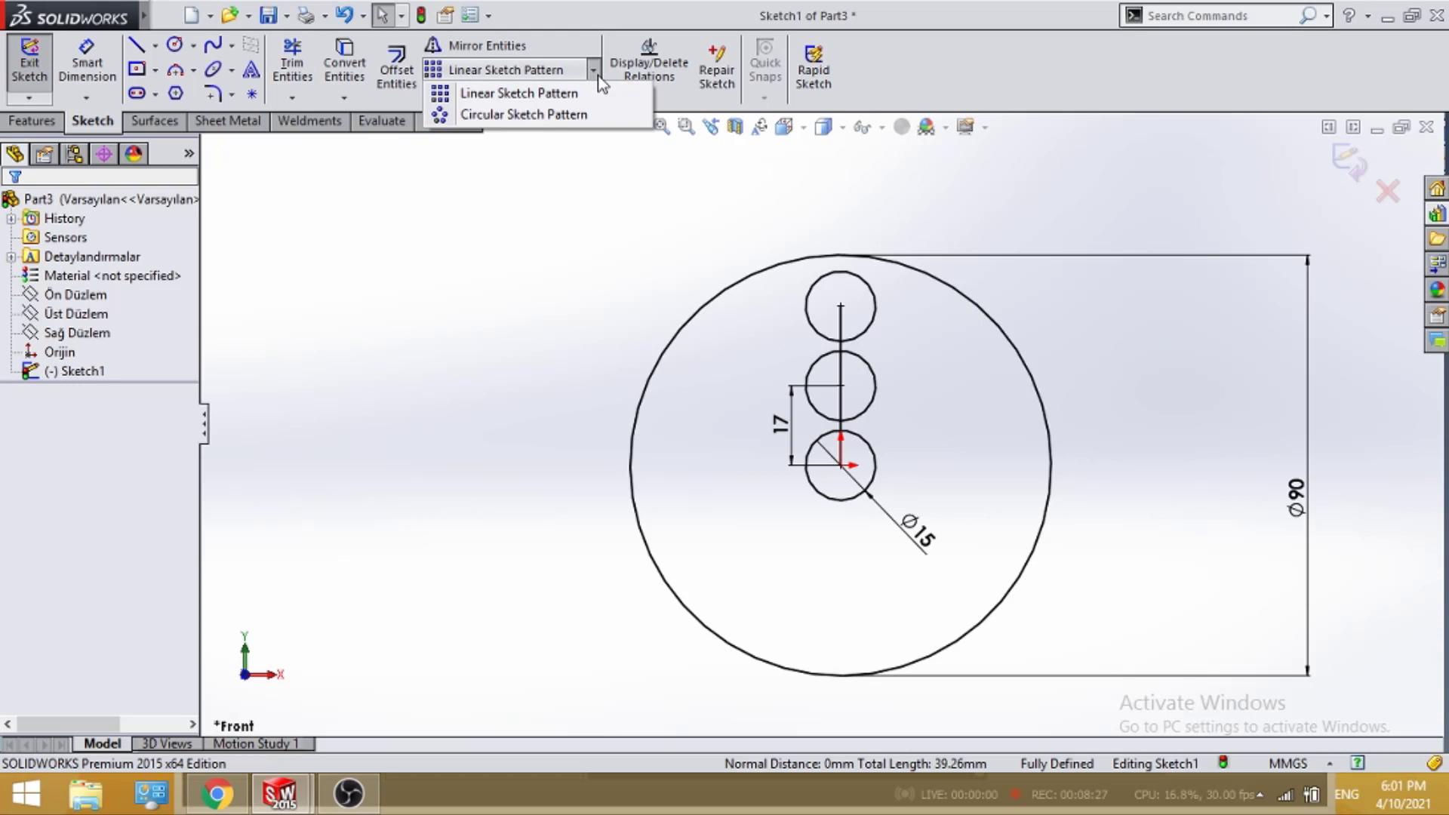
# Circular-pattern the top circle into 13 equally spaced copies around the origin
pyautogui.click(496, 115)
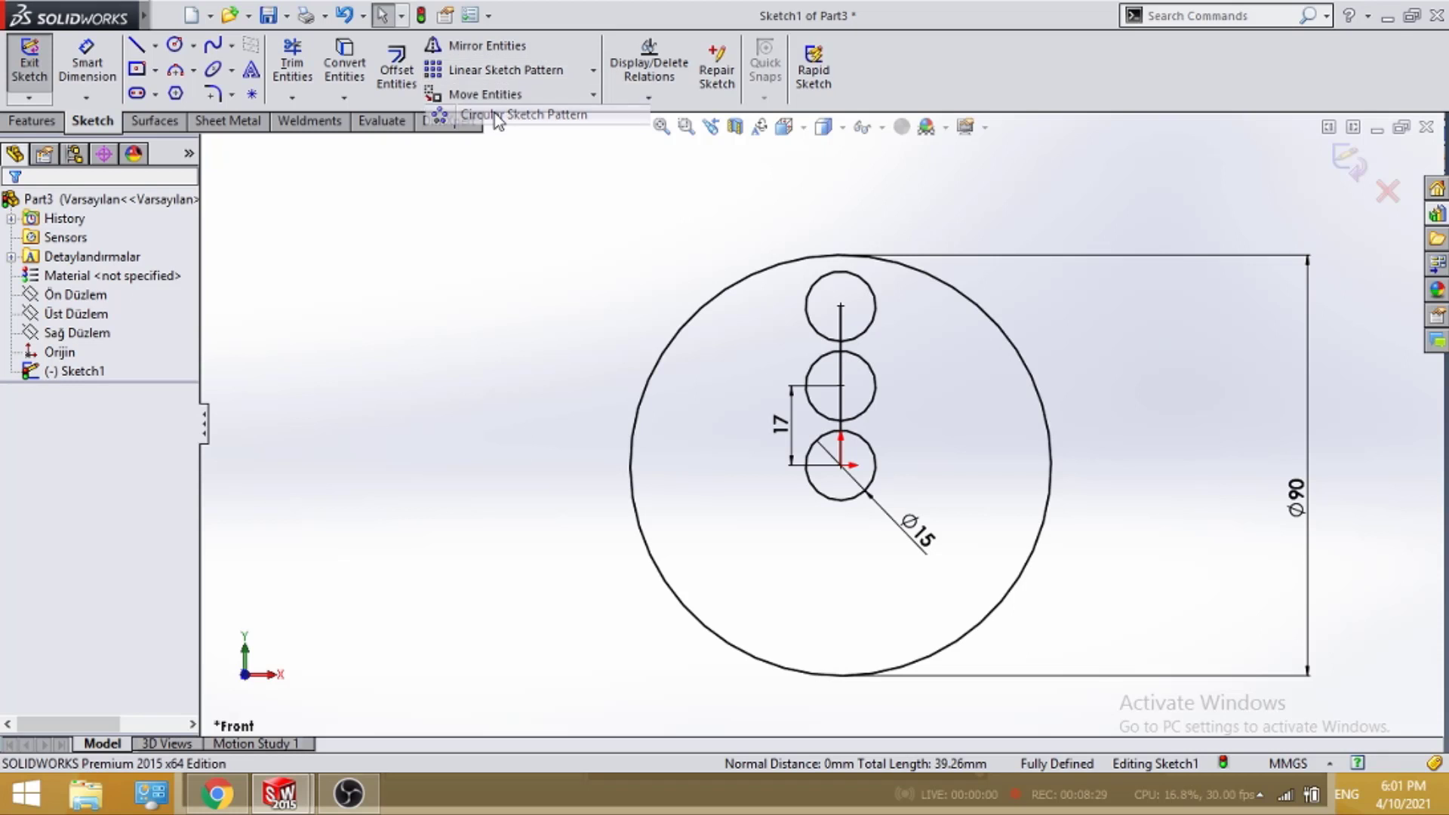
pyautogui.click(868, 336)
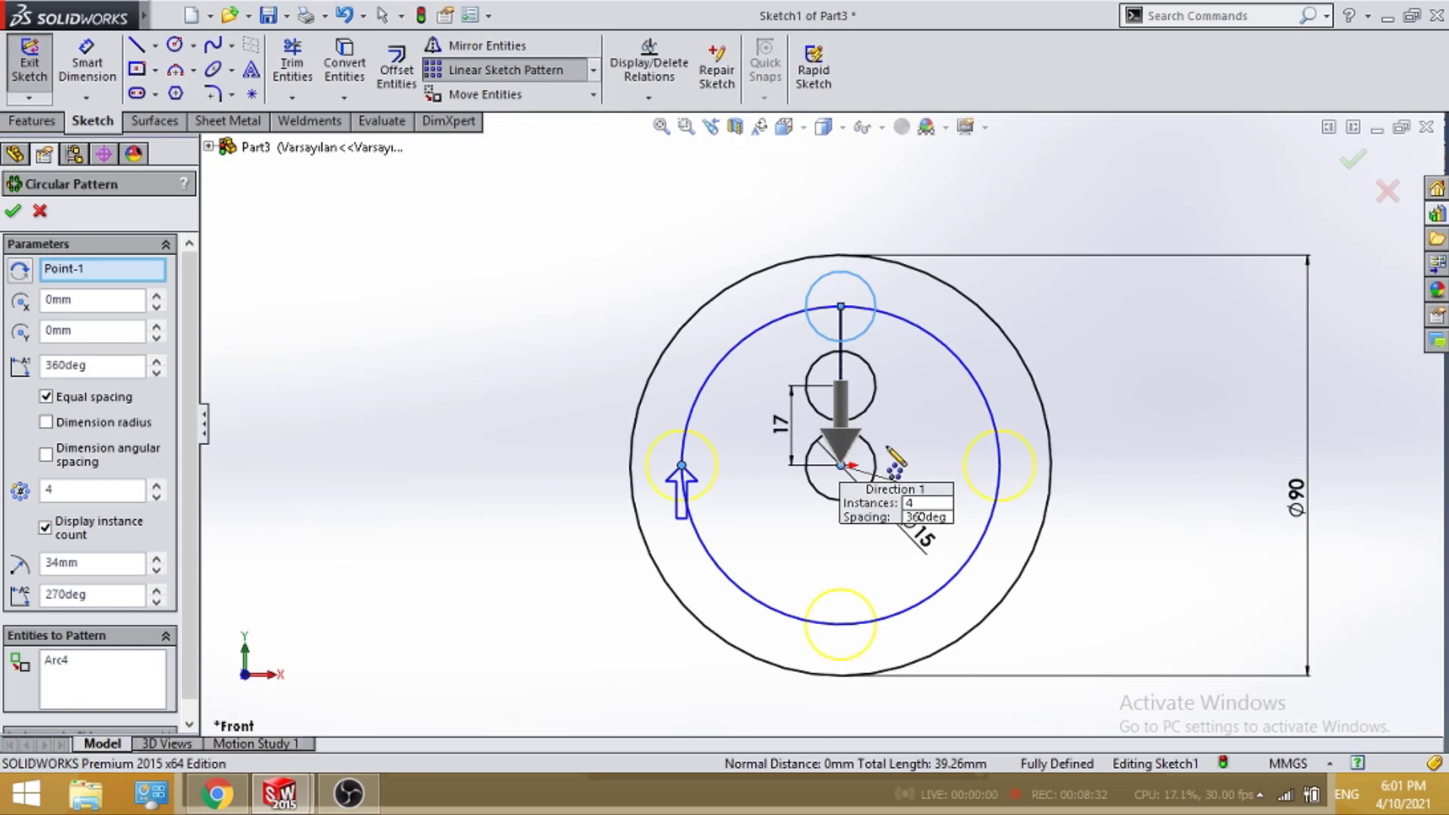
pyautogui.click(156, 486)
pyautogui.click(156, 486)
pyautogui.click(156, 486)
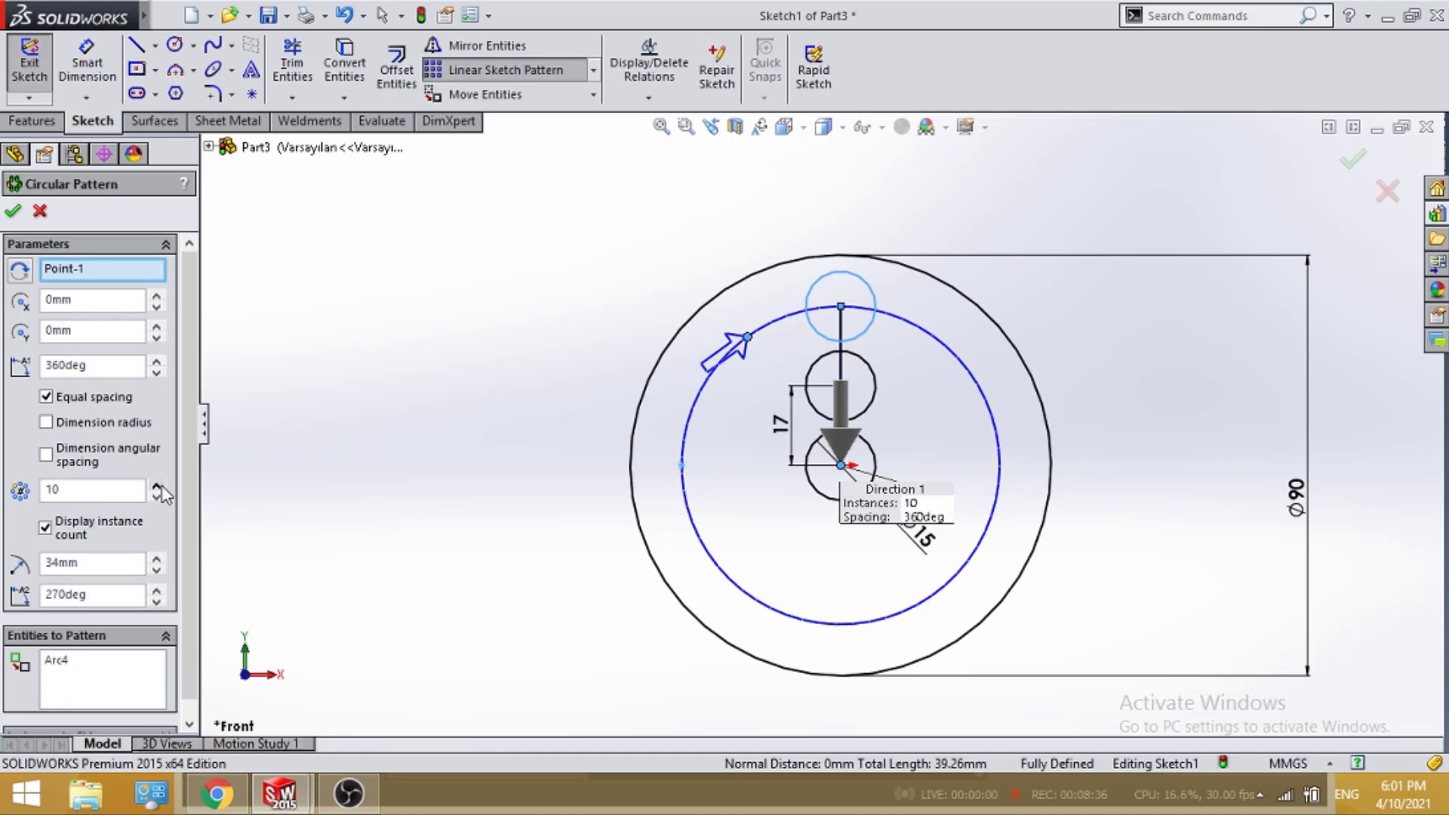
pyautogui.click(157, 486)
pyautogui.click(157, 486)
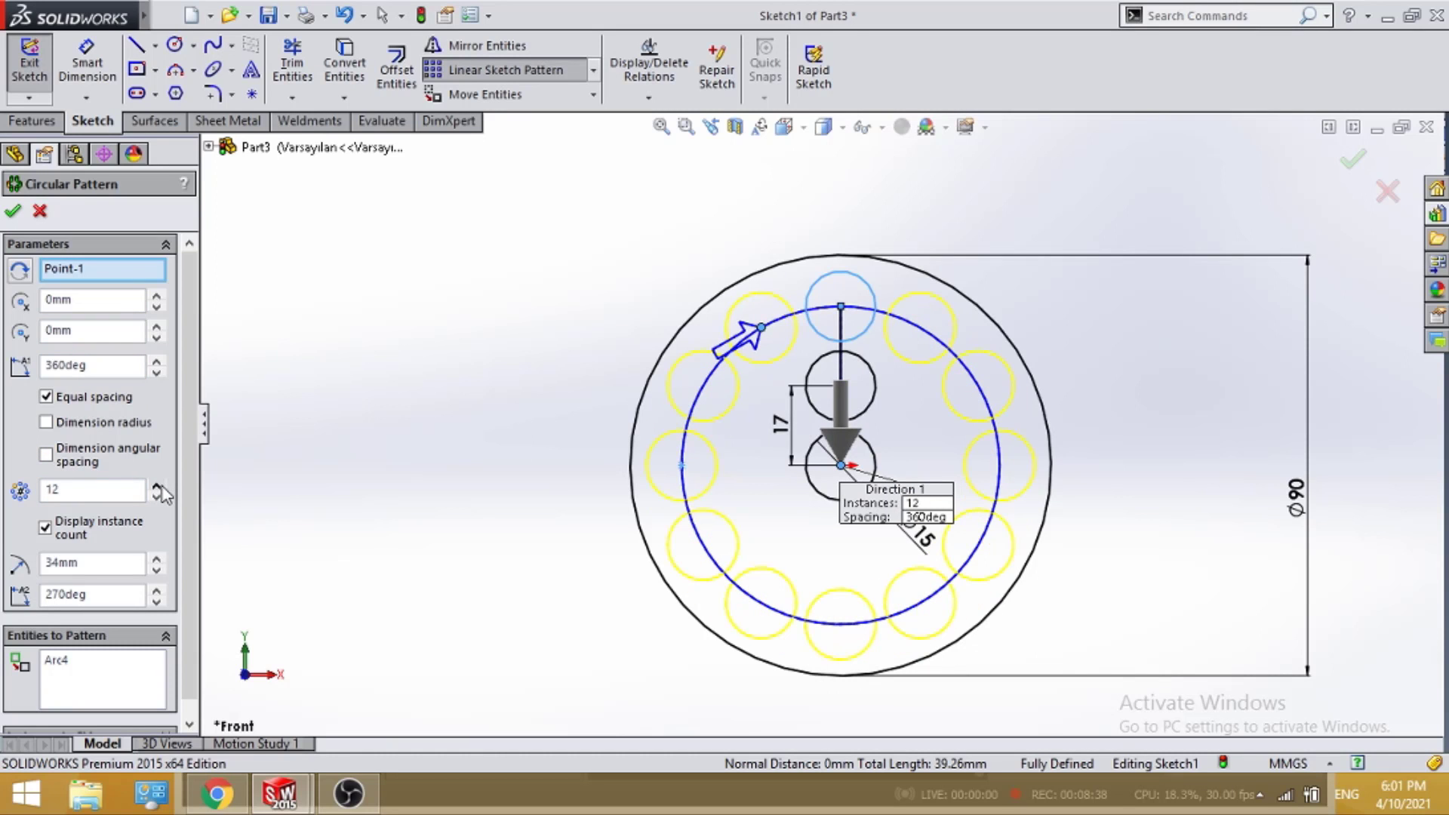
pyautogui.click(157, 486)
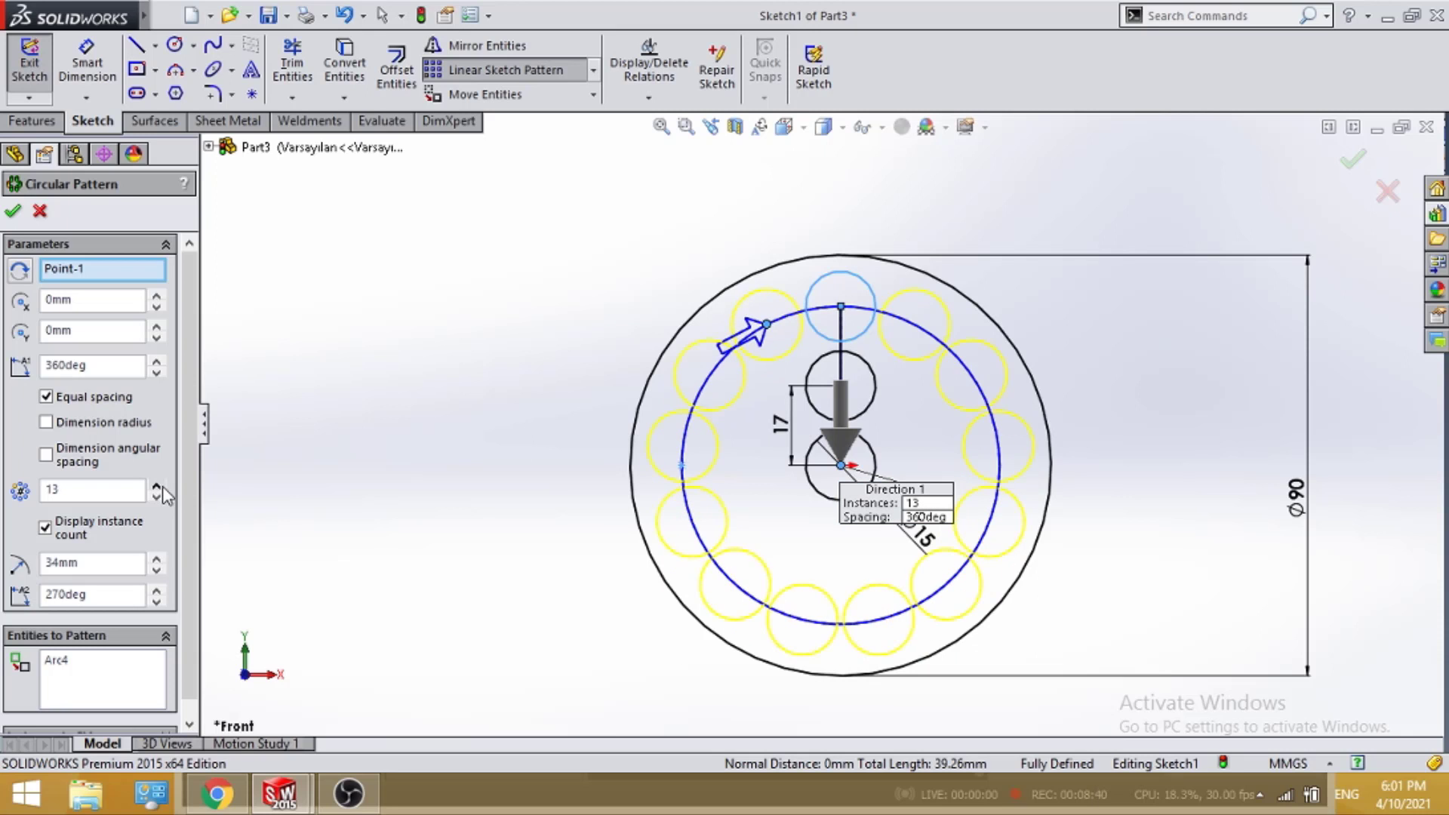
pyautogui.click(13, 211)
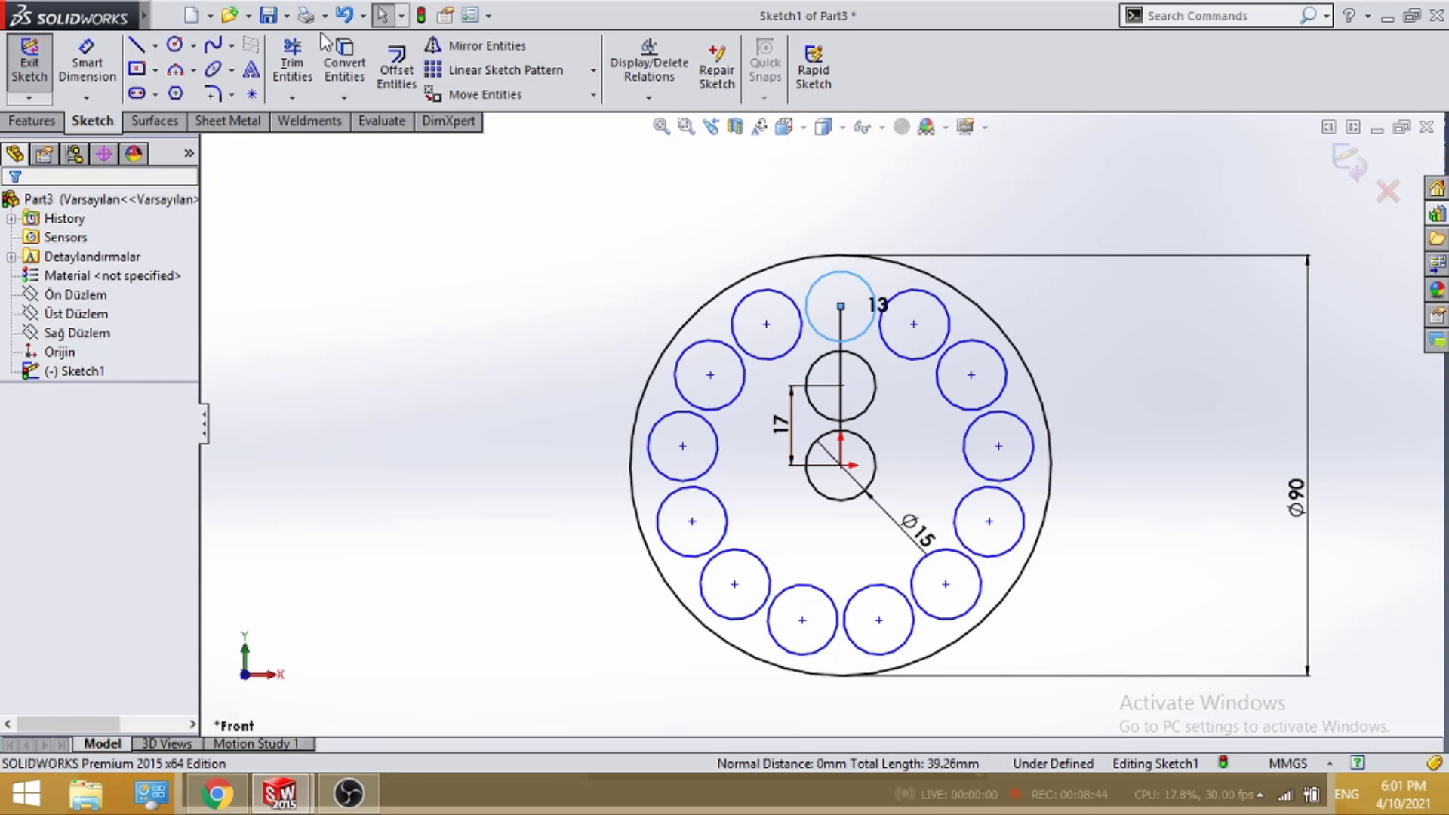
# Set up a 6-instance circular pattern of the middle circle, clearing the old centre and top-circle selections
pyautogui.click(593, 76)
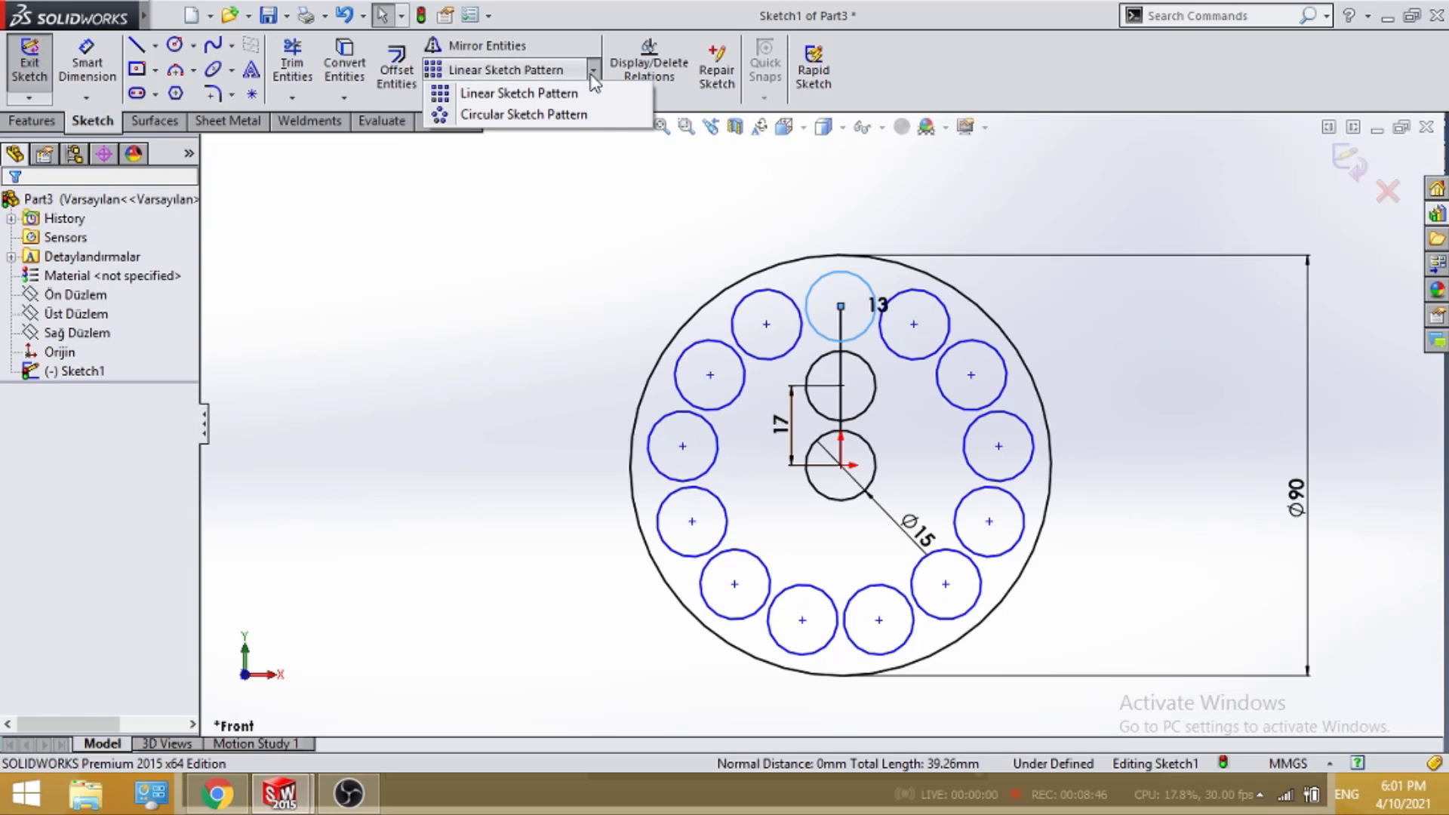
pyautogui.click(581, 114)
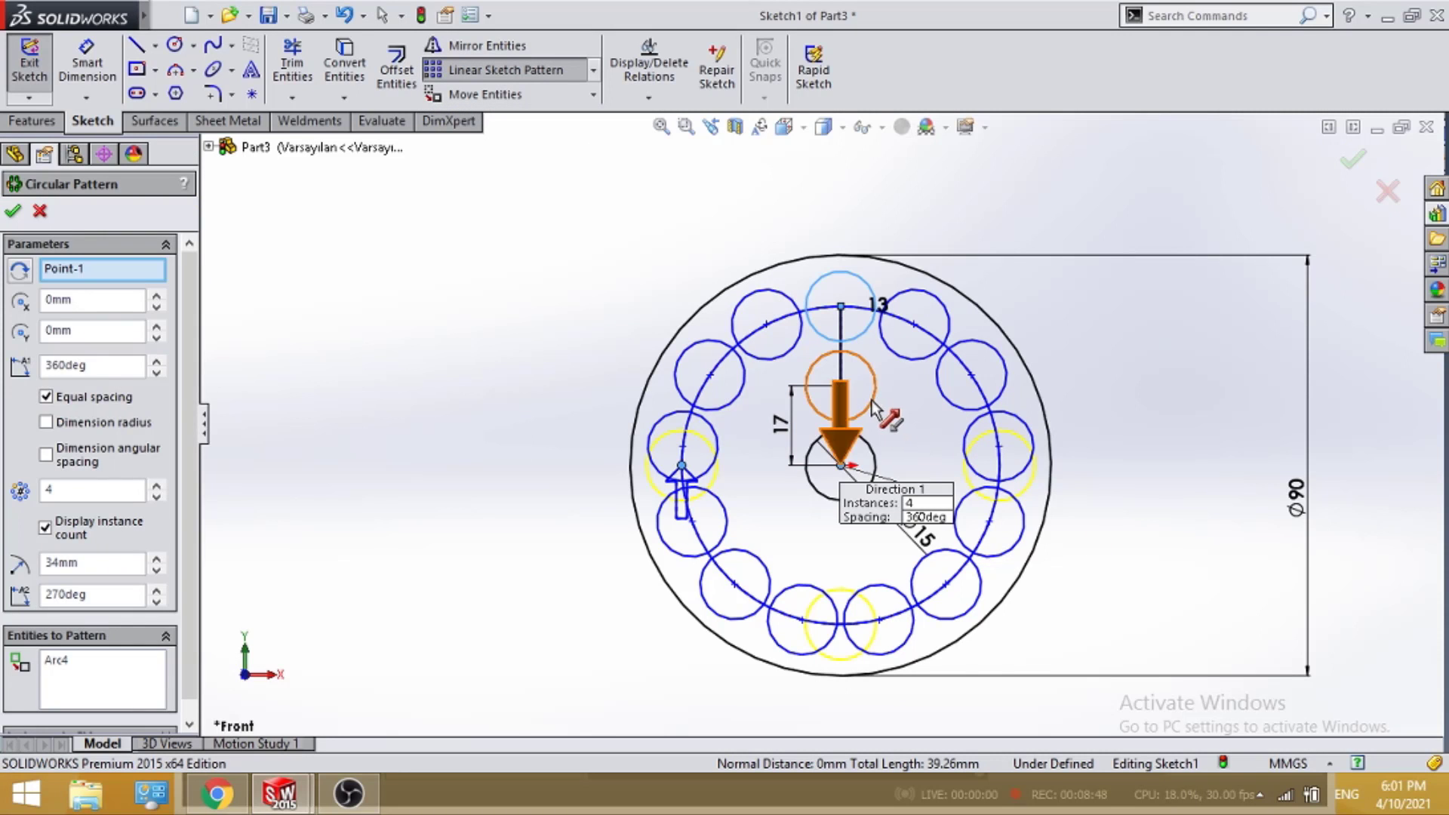
pyautogui.rightClick(78, 279)
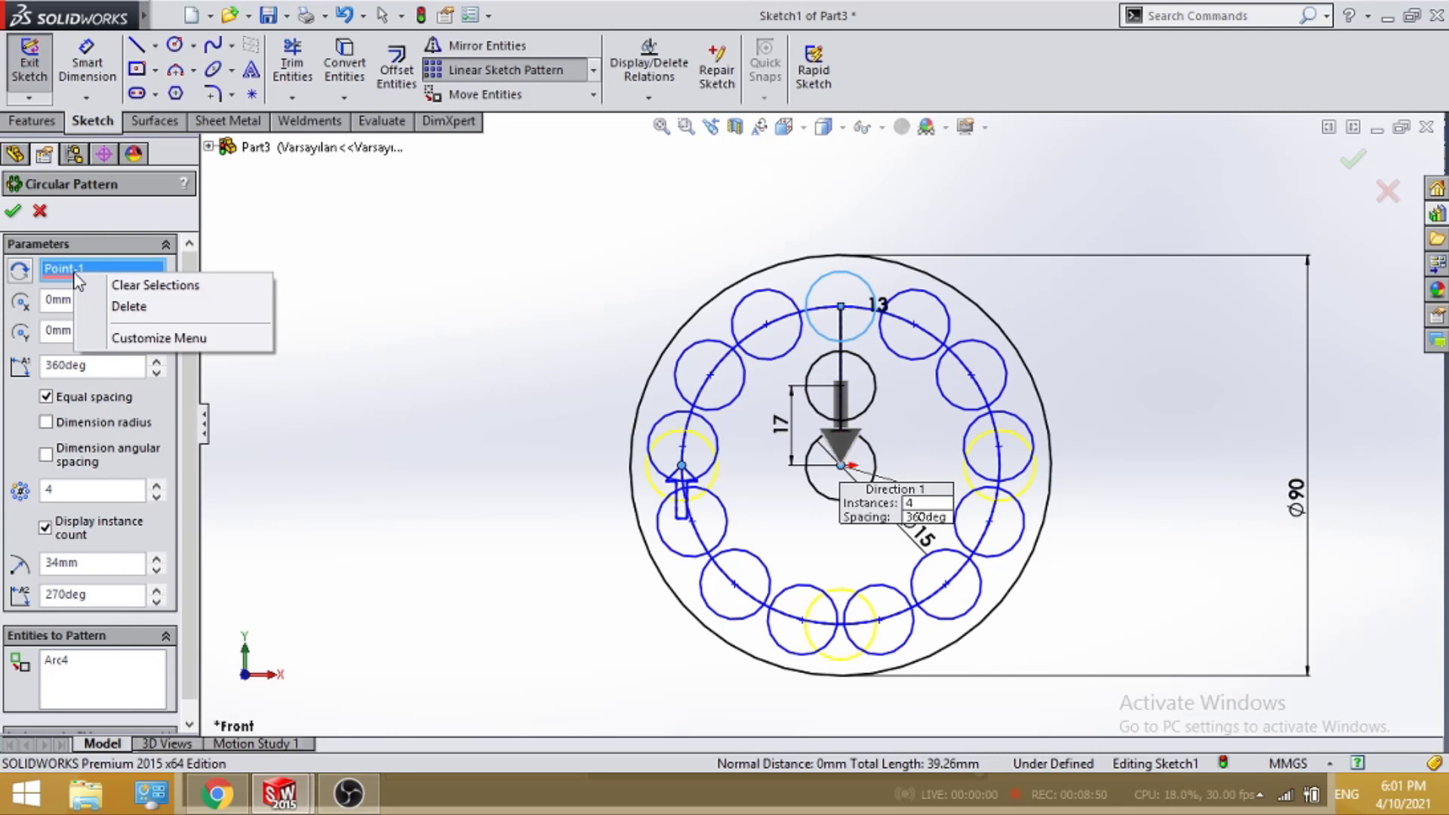
pyautogui.click(128, 306)
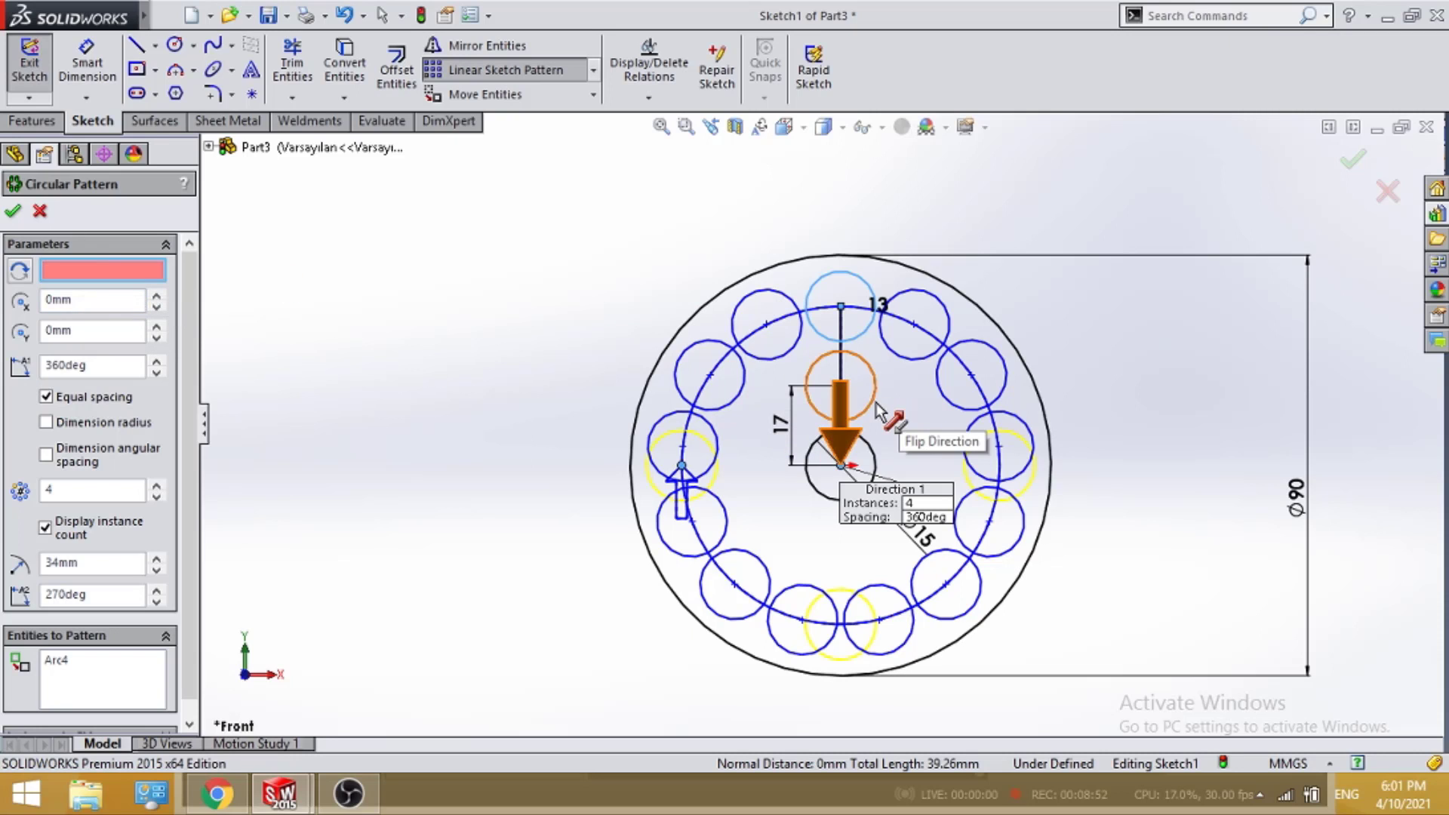
pyautogui.click(849, 423)
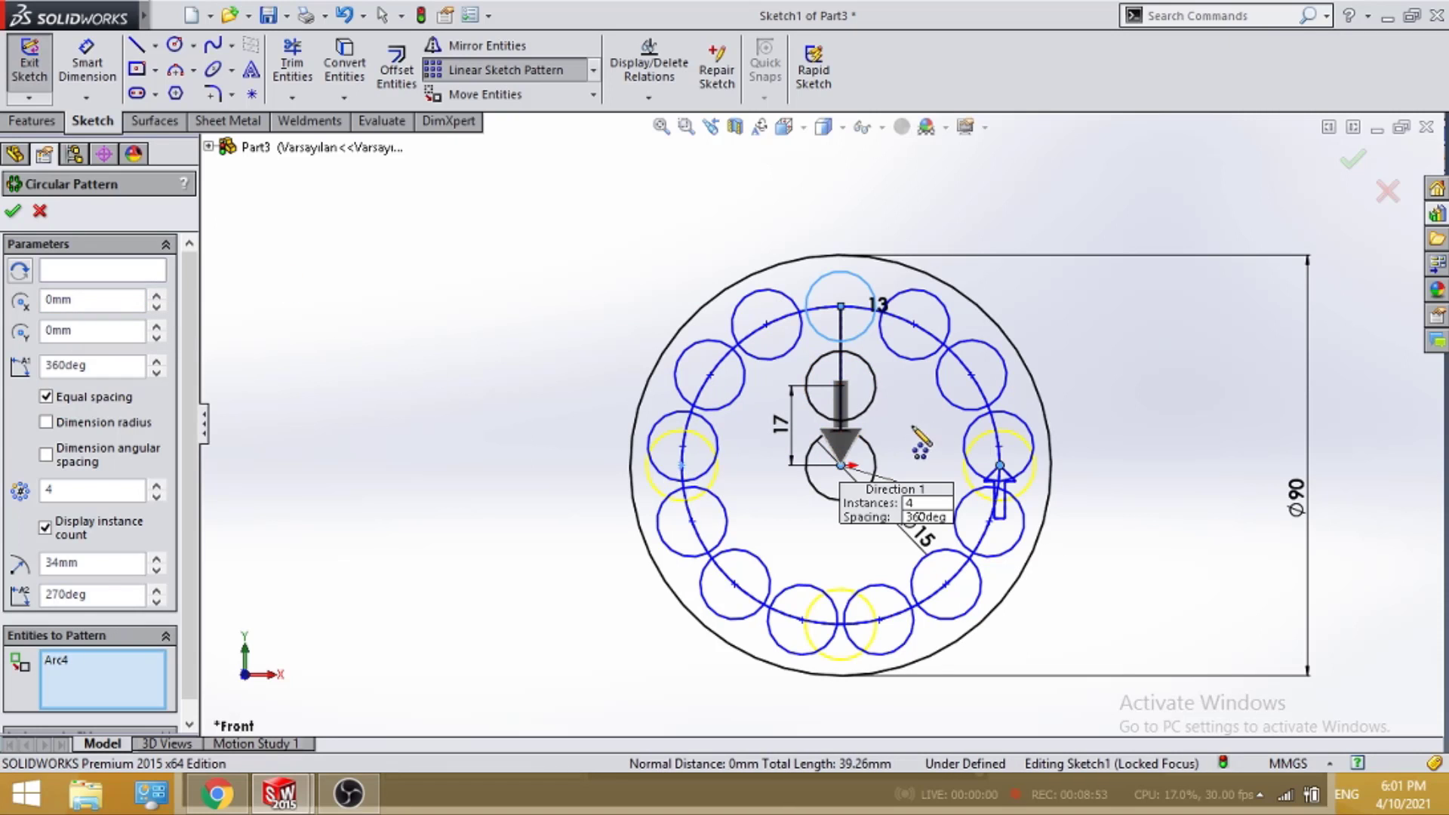
pyautogui.rightClick(60, 671)
pyautogui.click(127, 688)
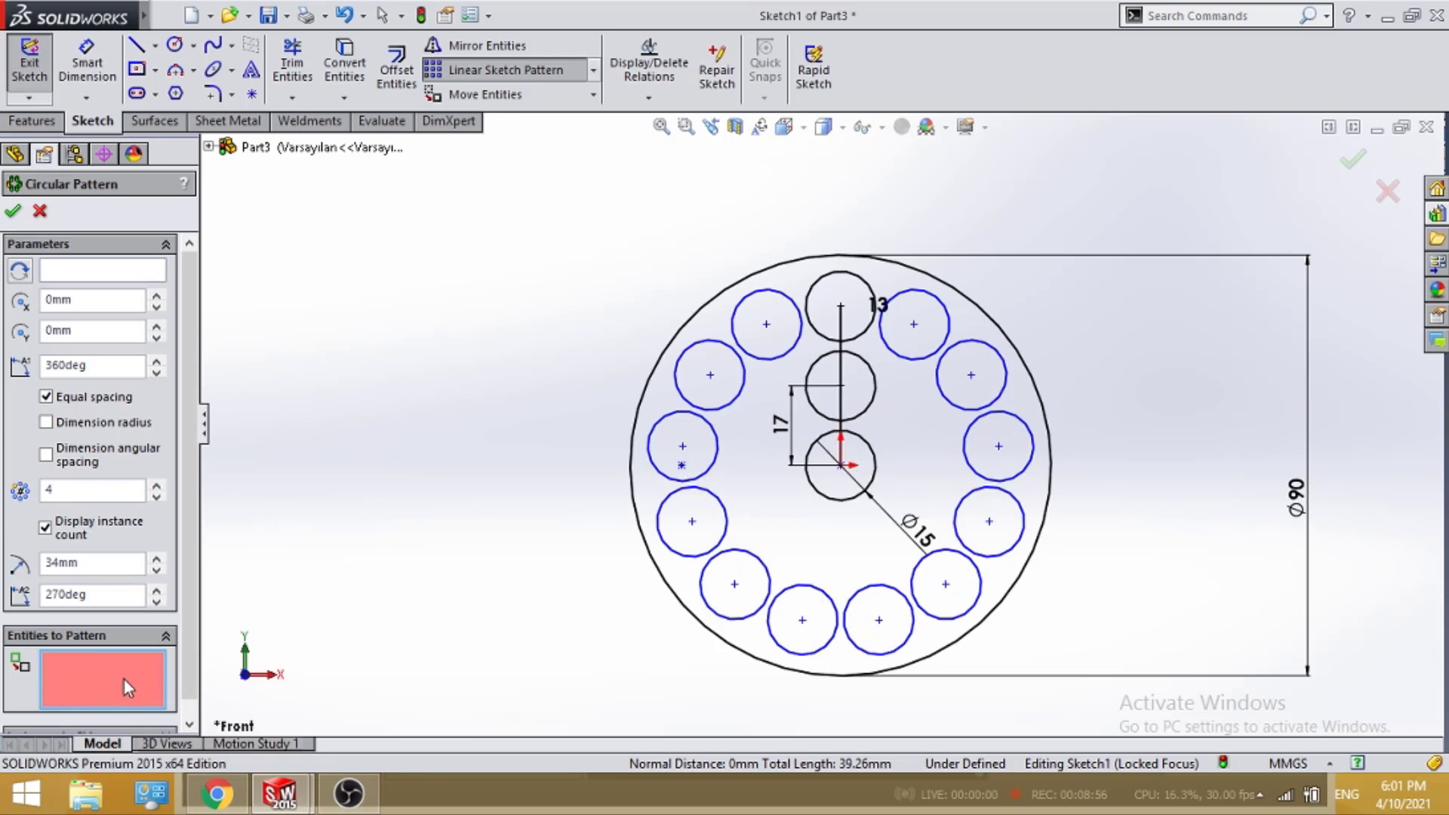
pyautogui.click(806, 393)
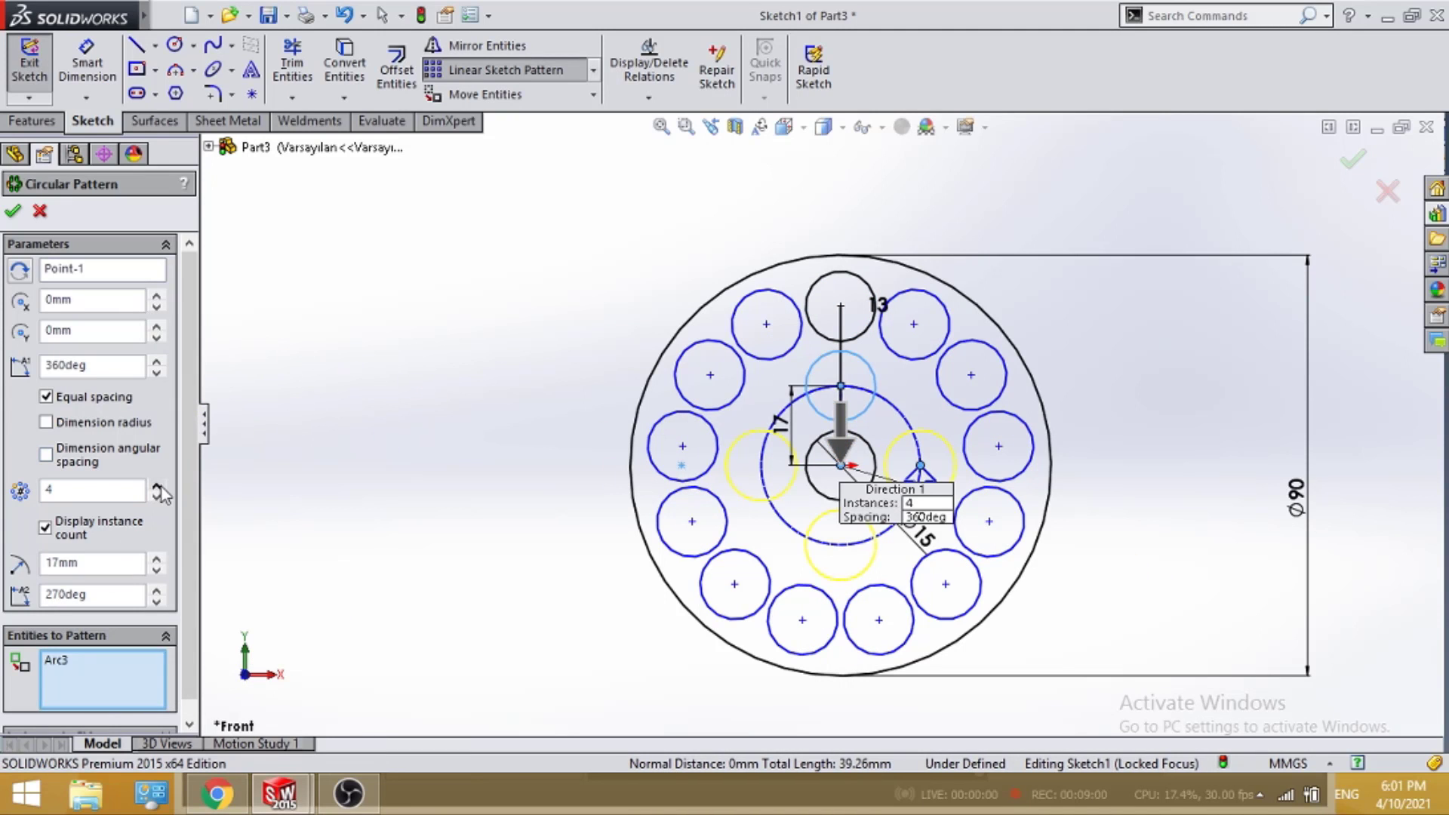
pyautogui.click(157, 486)
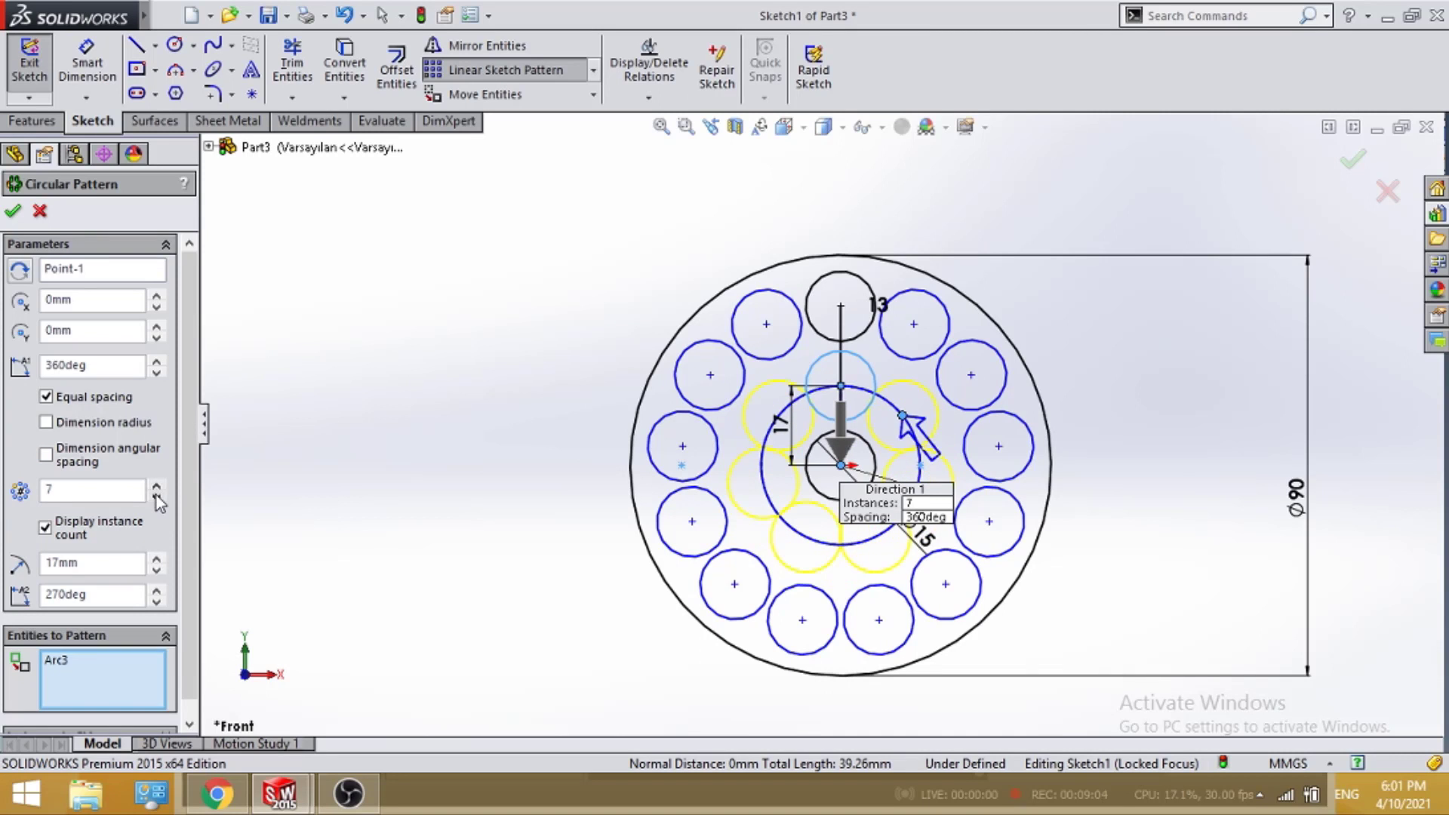
pyautogui.click(156, 500)
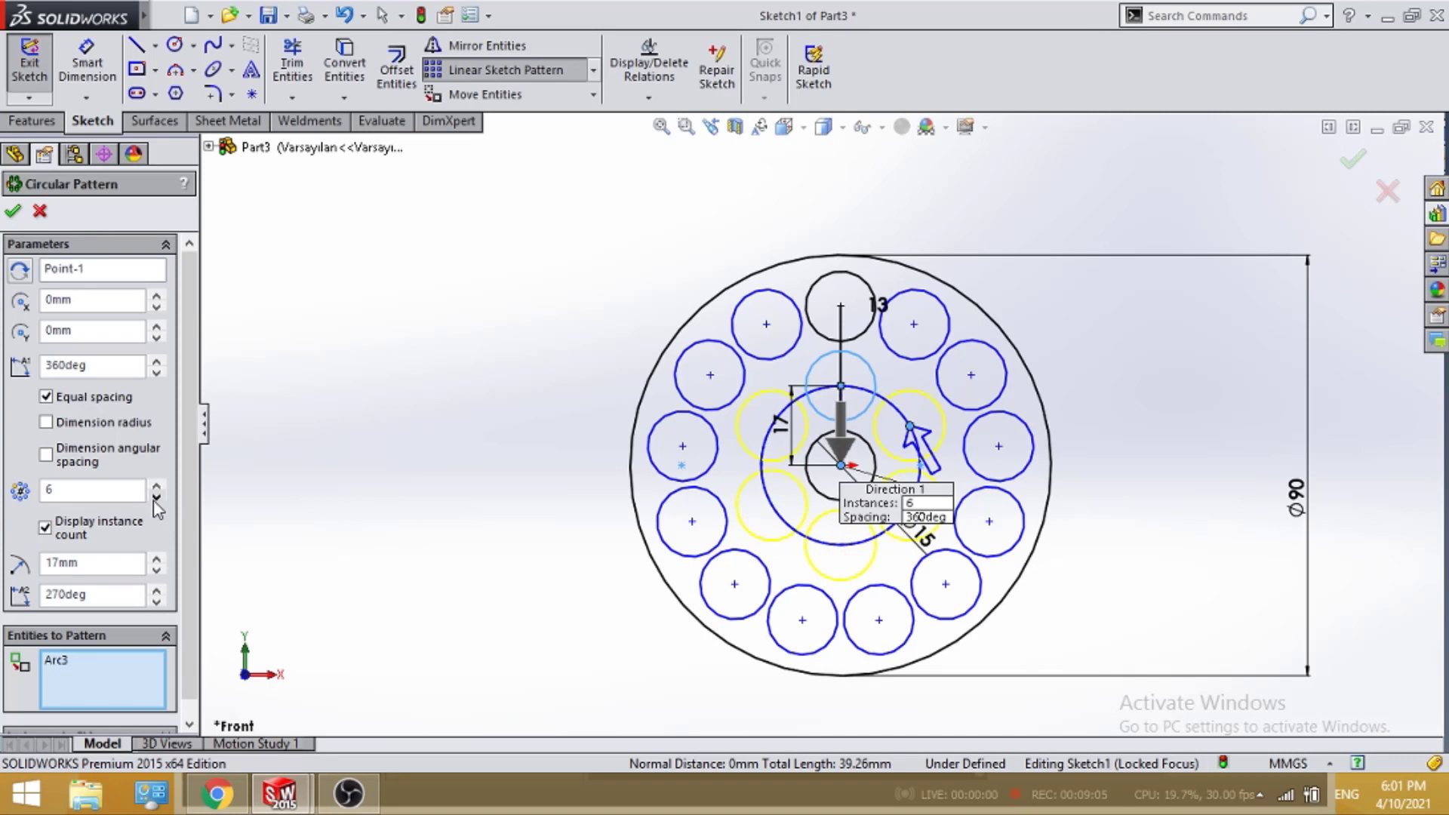
pyautogui.click(16, 213)
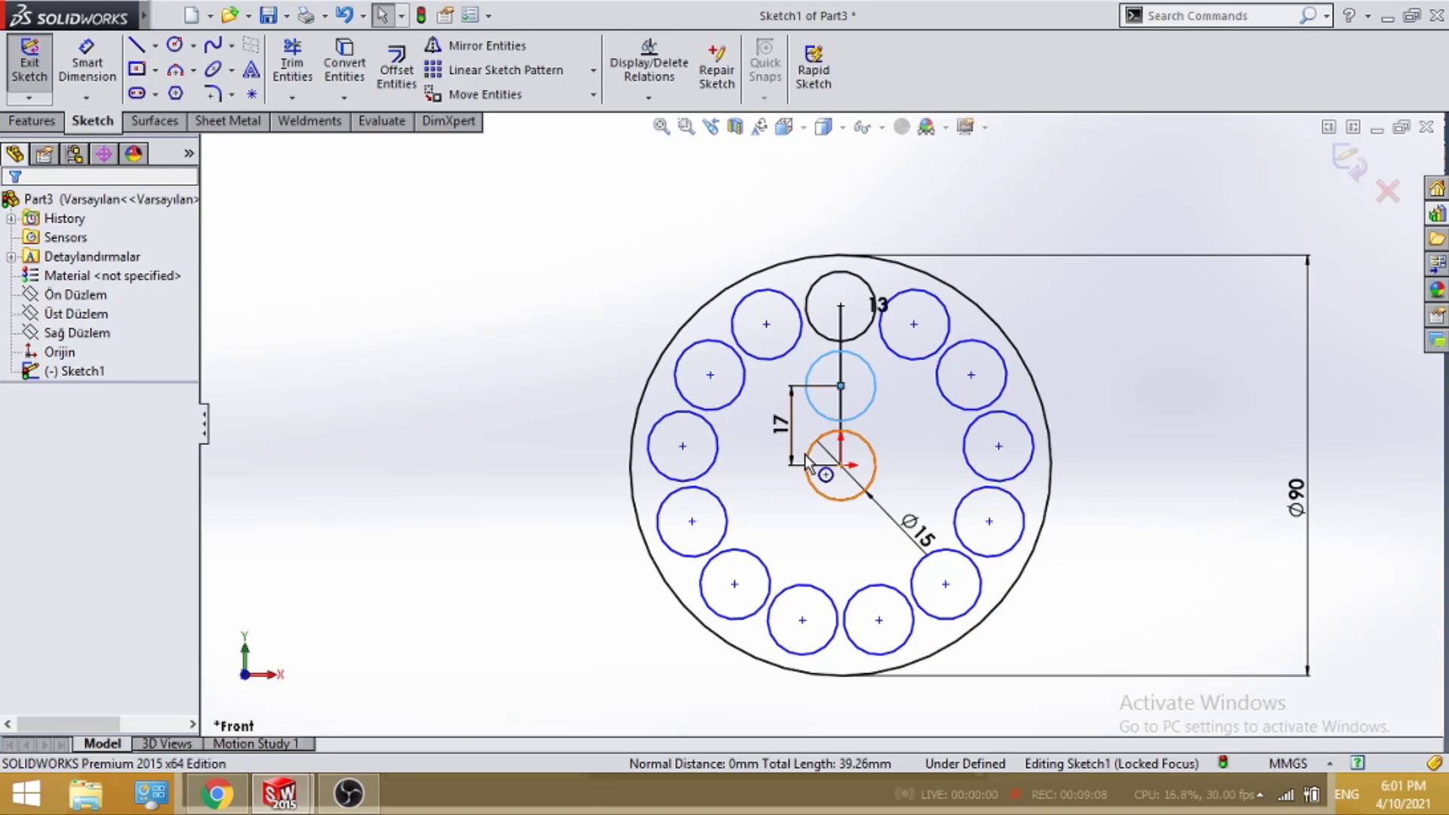
# Rerun the circular pattern with 6 instances and accept the inner ring
pyautogui.click(593, 70)
pyautogui.click(498, 114)
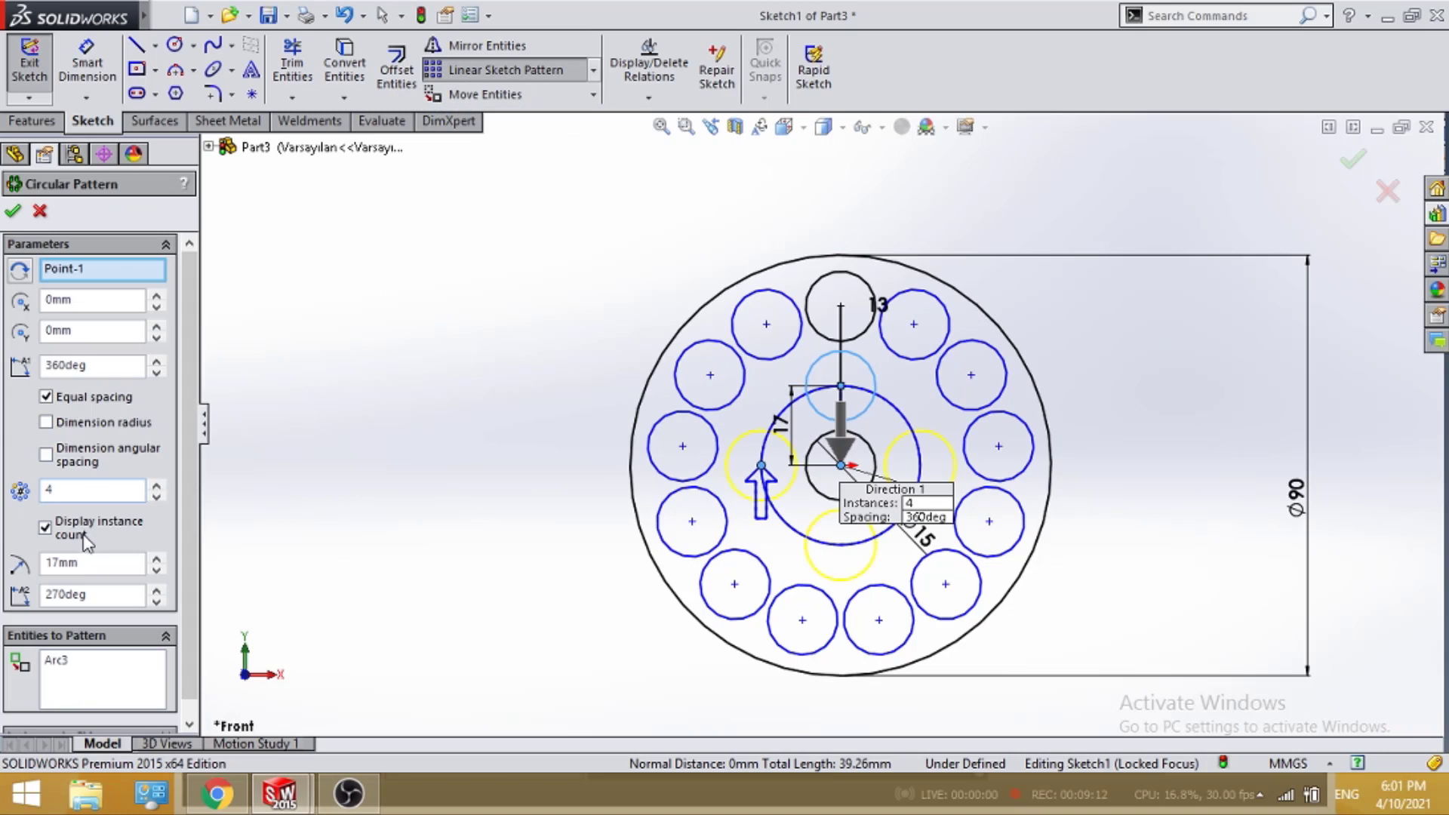
pyautogui.click(157, 487)
pyautogui.click(158, 486)
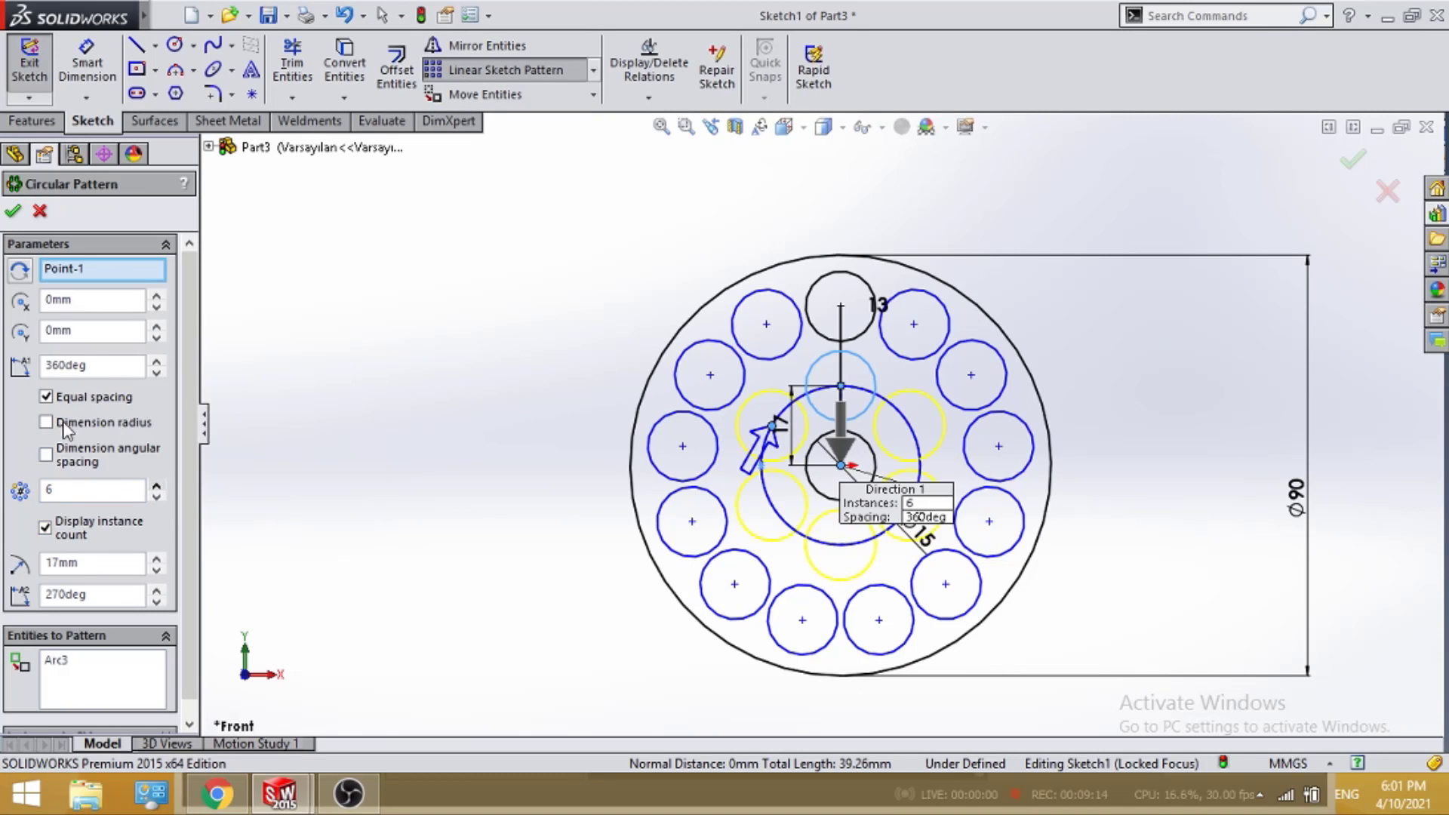
pyautogui.click(12, 211)
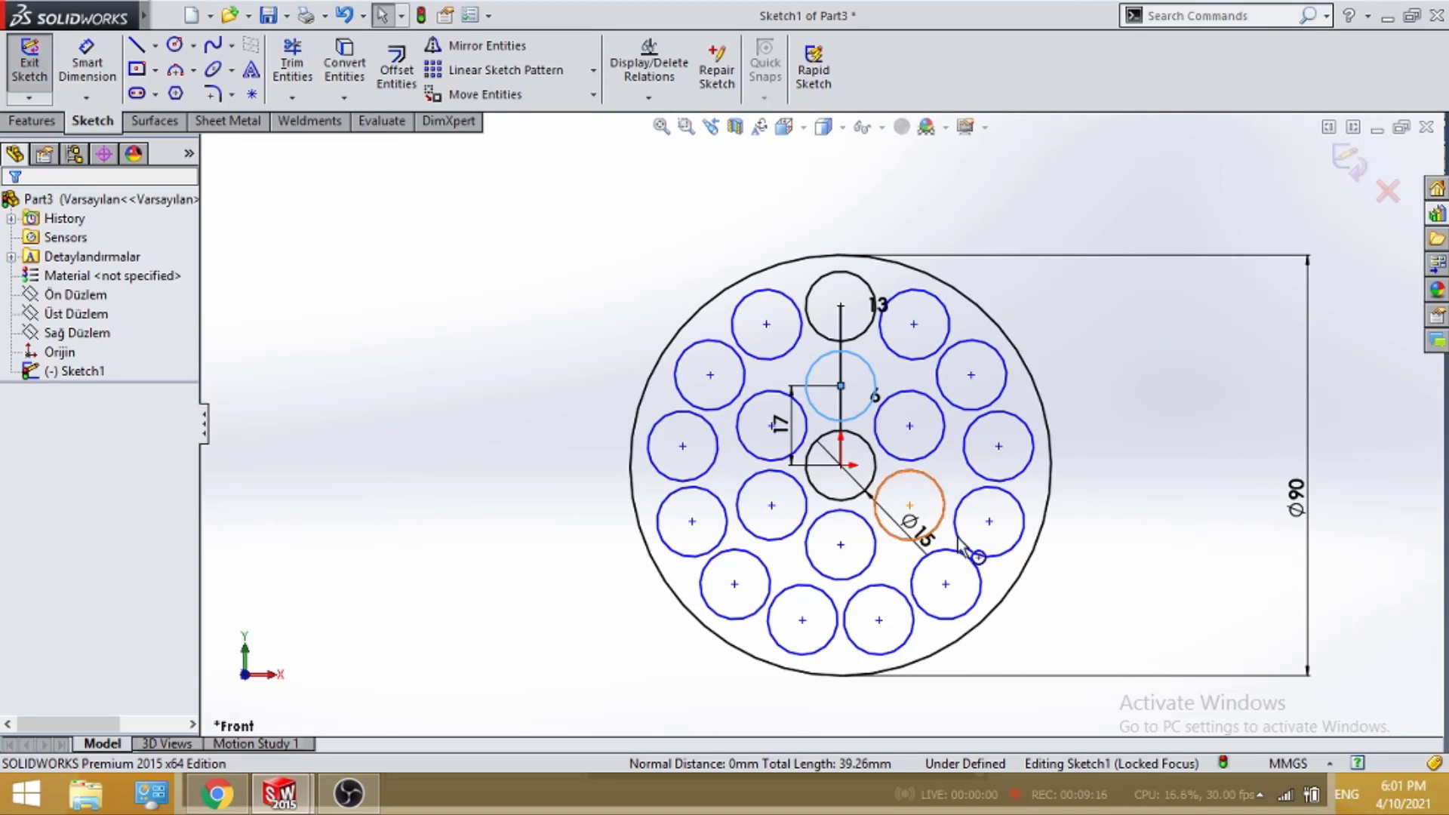
pyautogui.scroll(1, 843, 302)
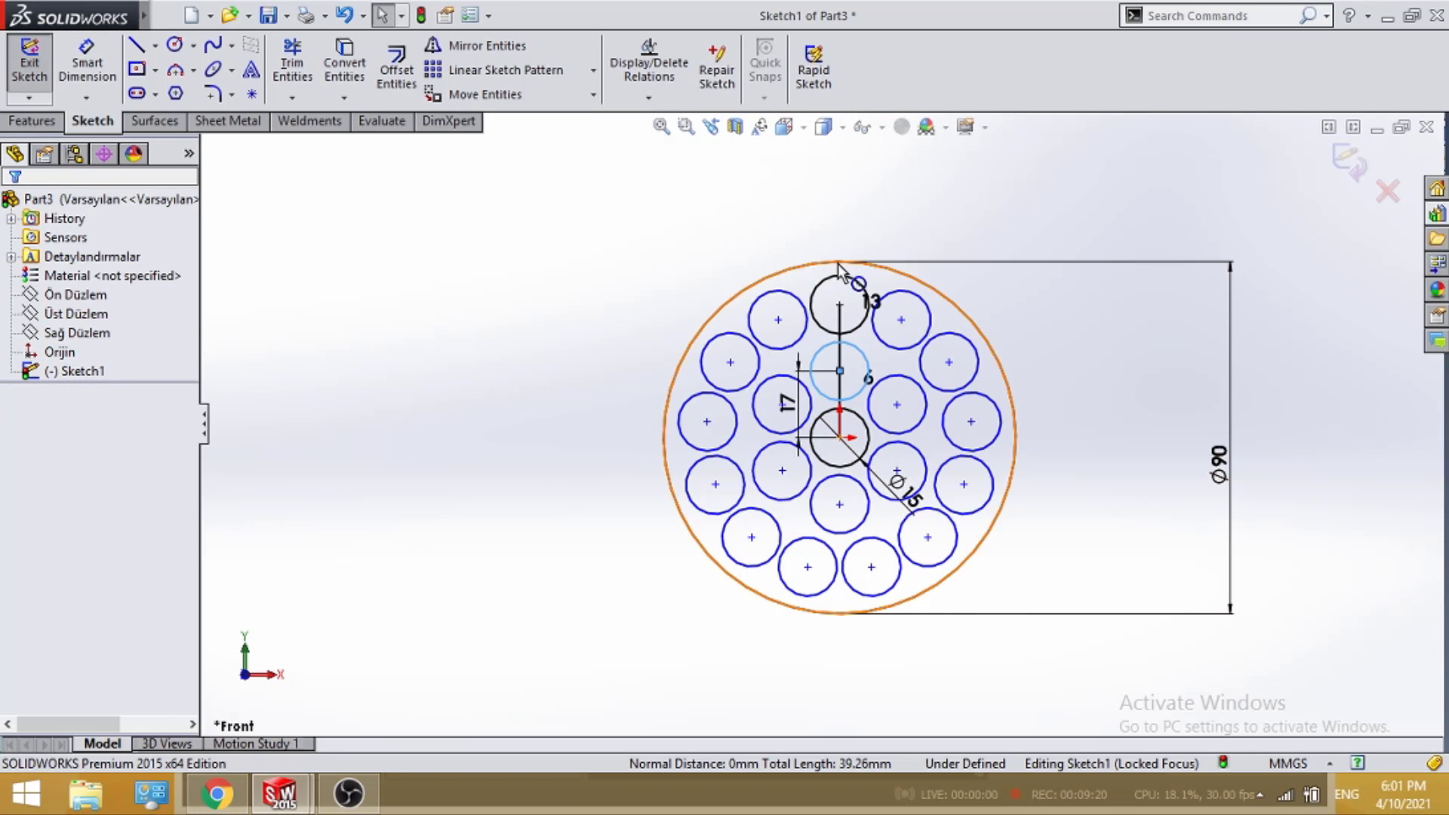
# Start a Boss-Extrude and pick the outer-ring circles as selected contours
pyautogui.click(27, 120)
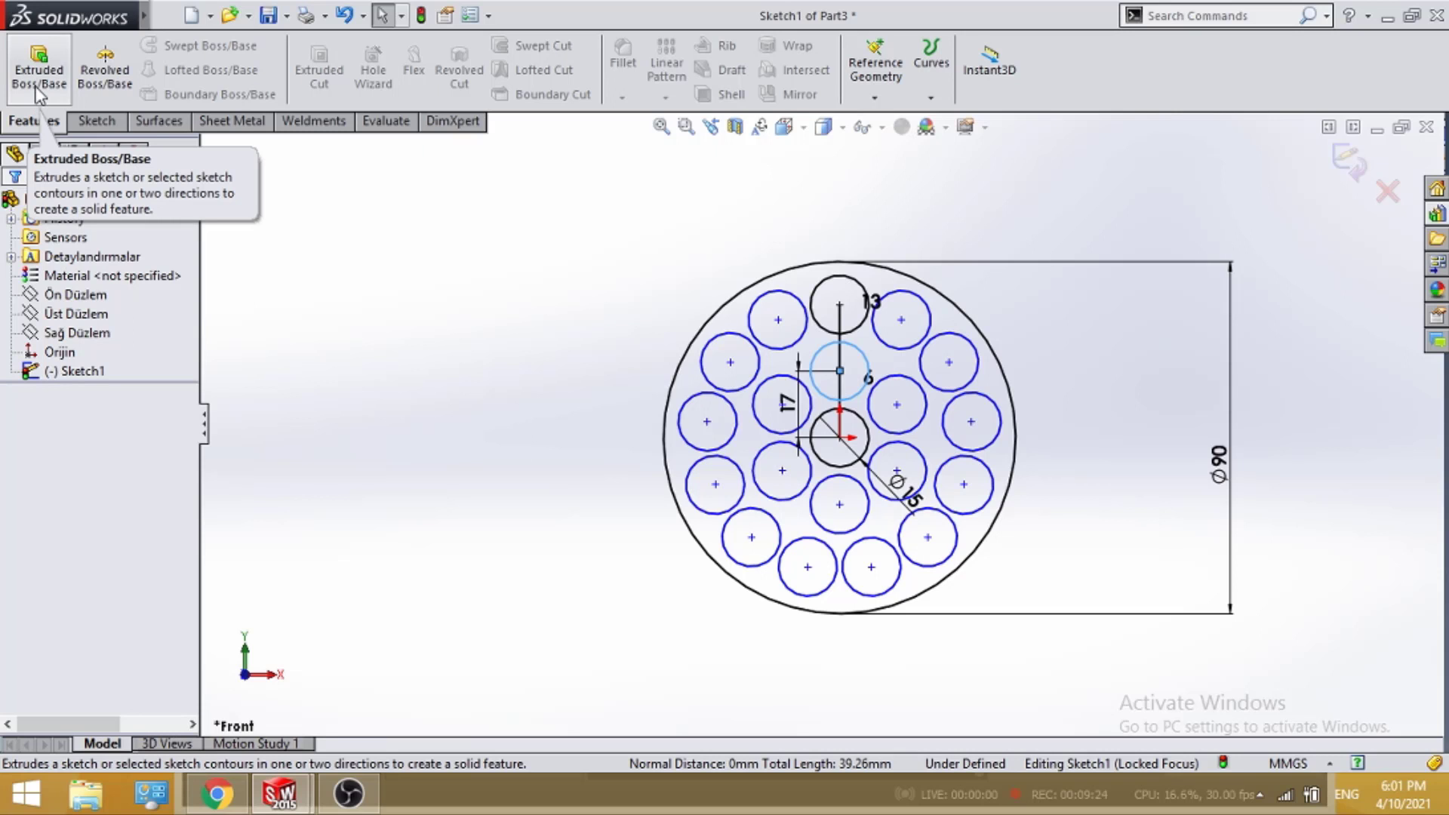
pyautogui.click(38, 75)
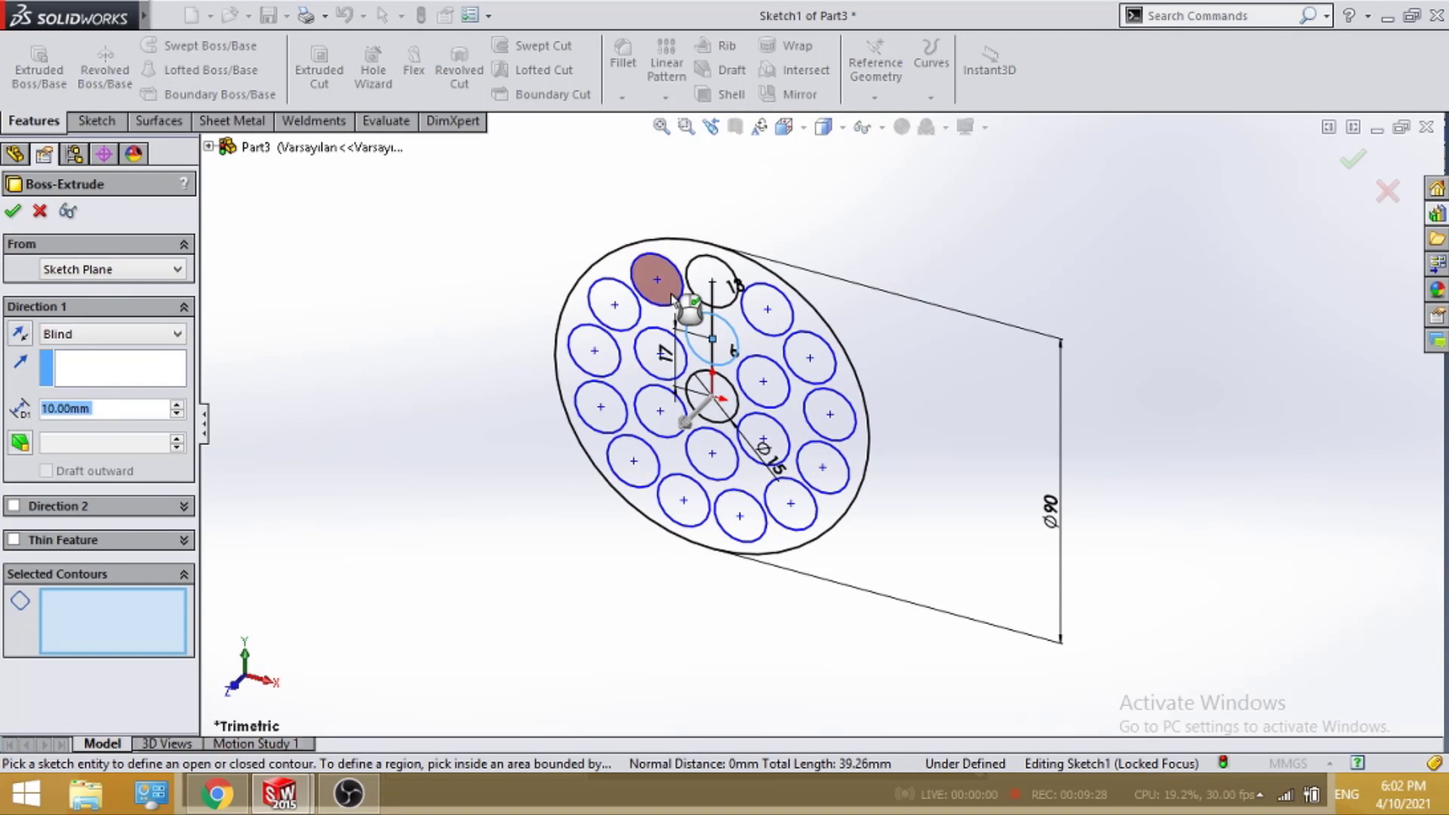
pyautogui.click(656, 281)
pyautogui.moveTo(625, 326); pyautogui.dragTo(604, 327)
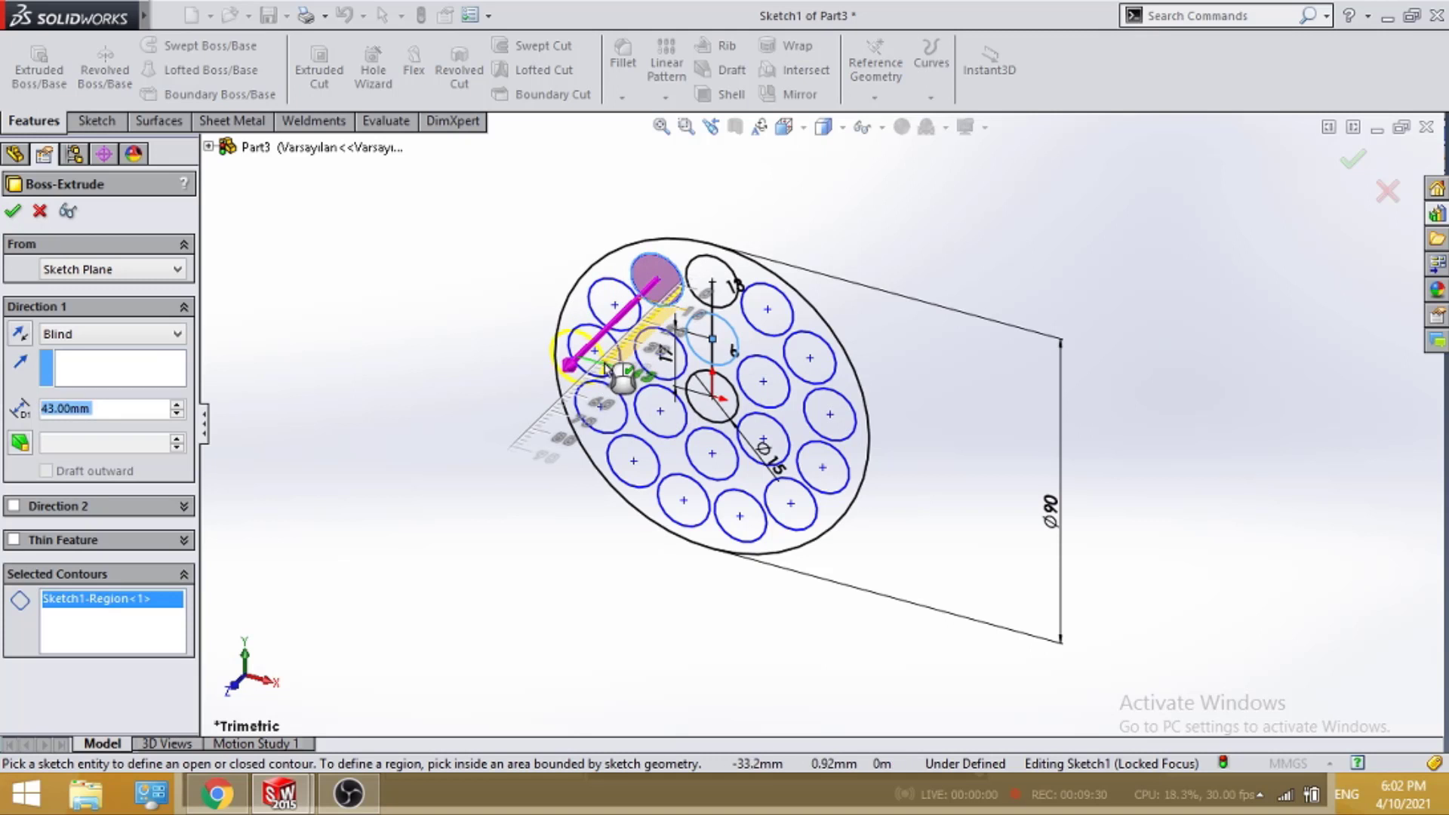
pyautogui.click(610, 315)
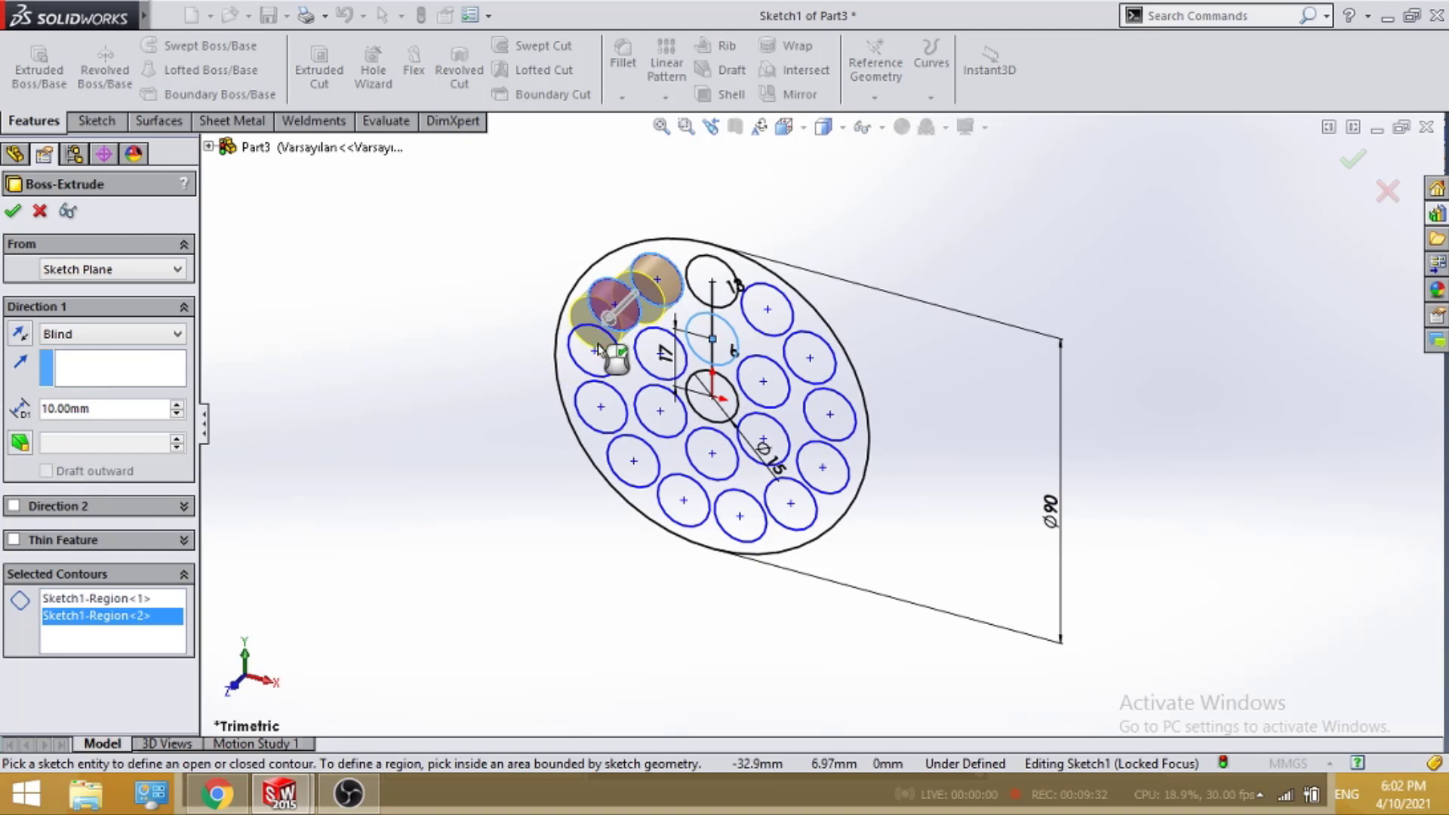
pyautogui.click(596, 358)
pyautogui.click(602, 408)
pyautogui.click(634, 460)
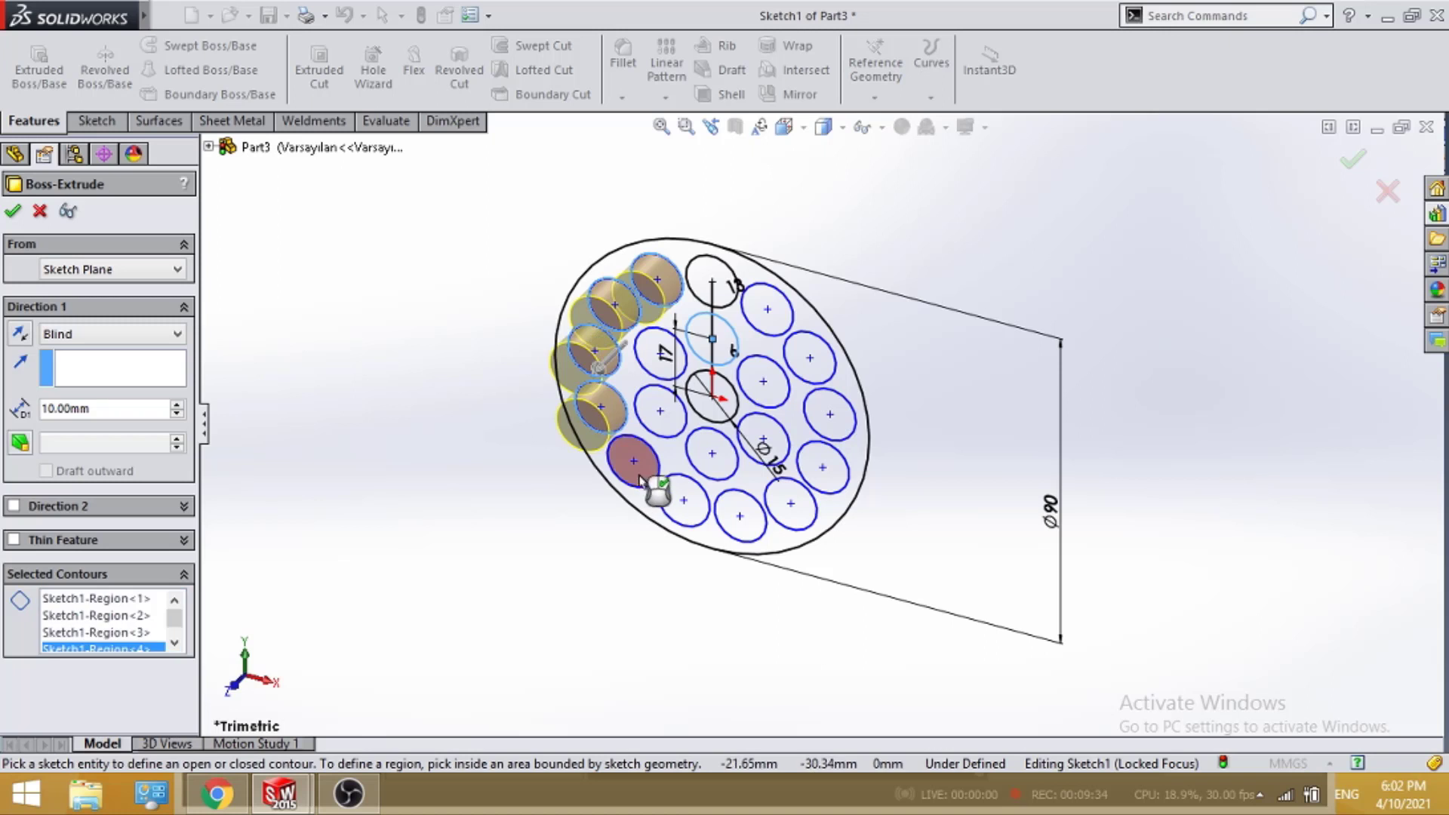
pyautogui.click(660, 412)
pyautogui.click(679, 496)
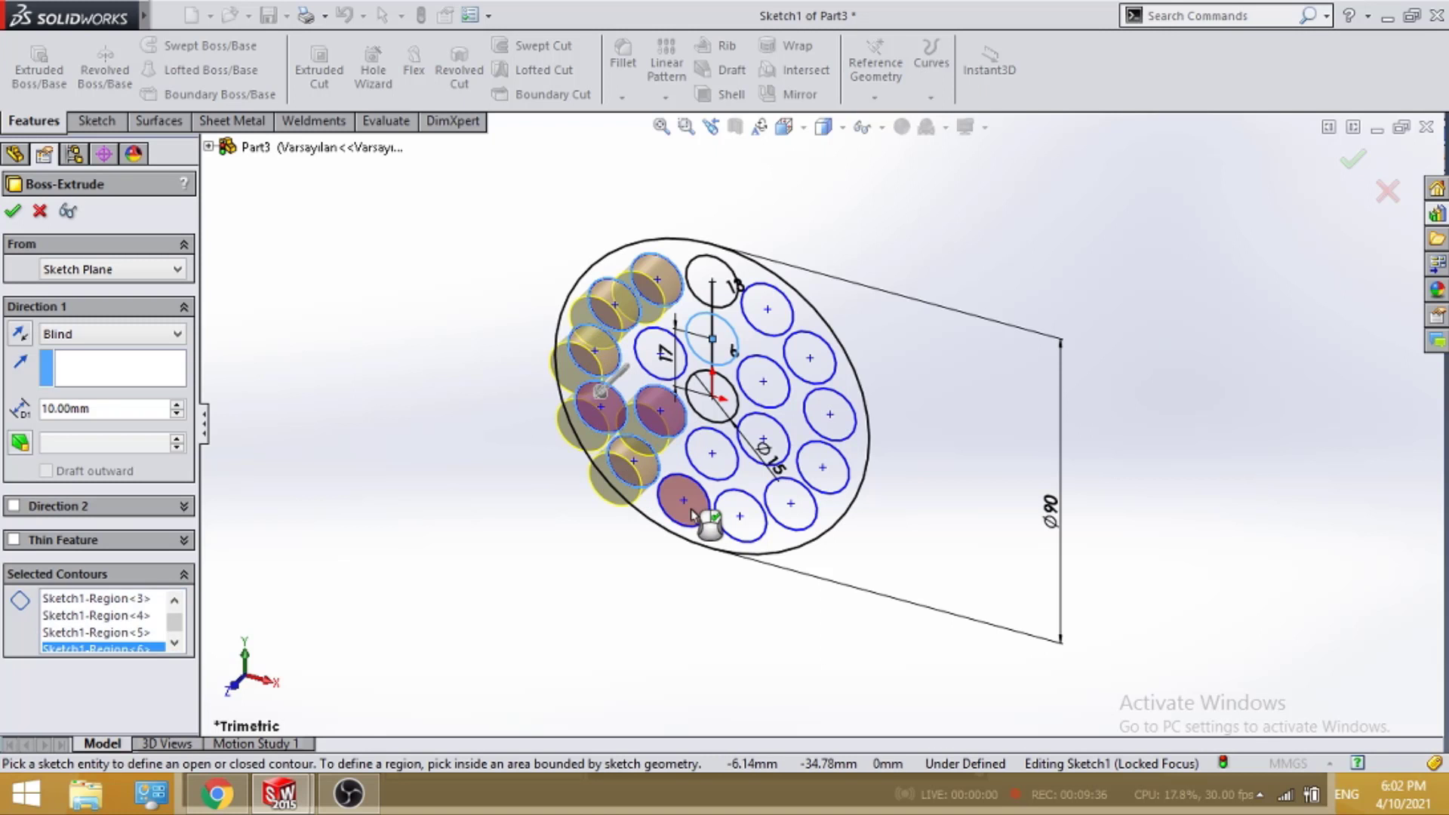
pyautogui.click(714, 460)
pyautogui.click(747, 521)
# Add the remaining lower-right, central, top and right-side circles, completing 21 contours
pyautogui.click(790, 507)
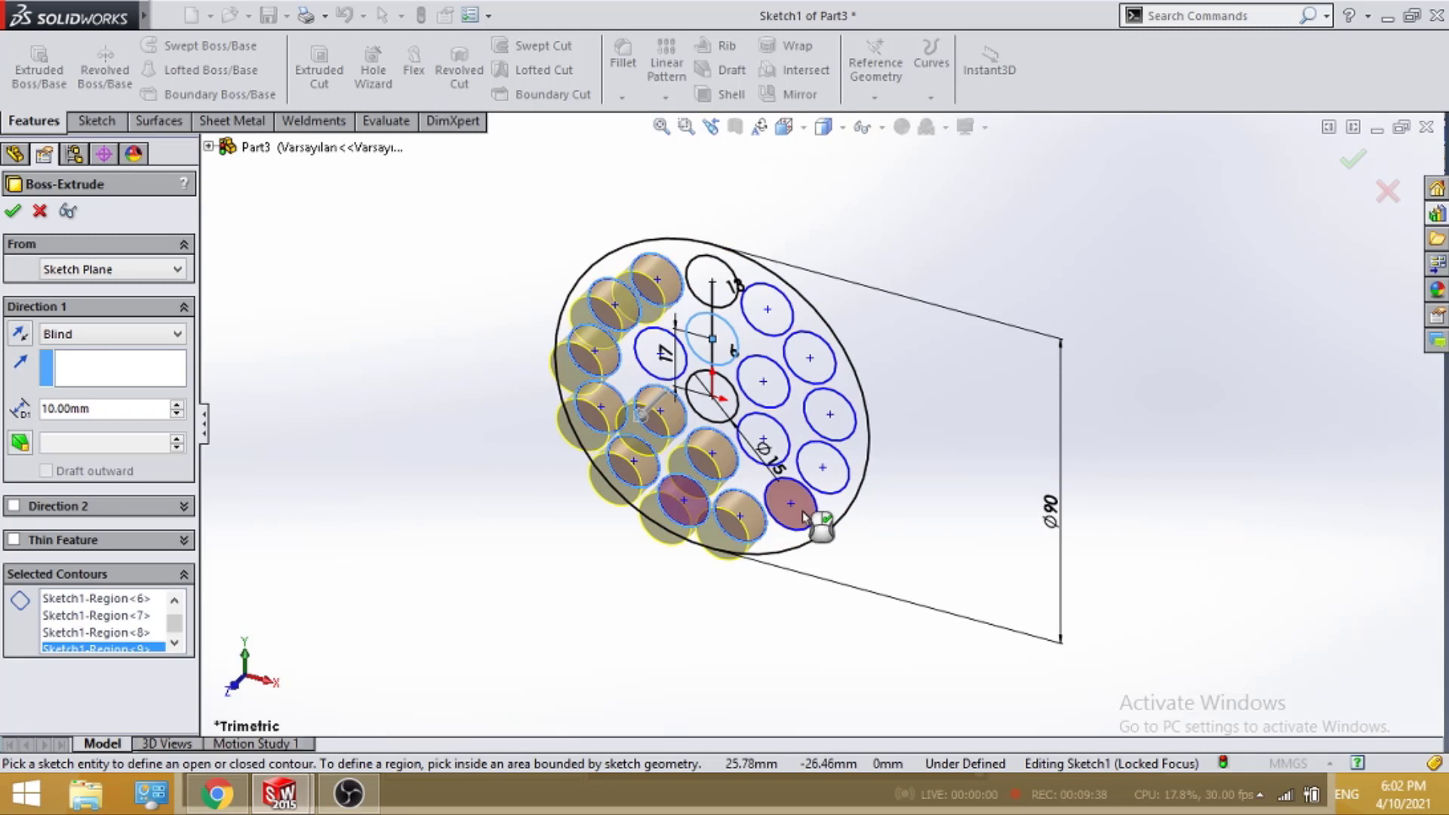
pyautogui.click(823, 472)
pyautogui.click(774, 440)
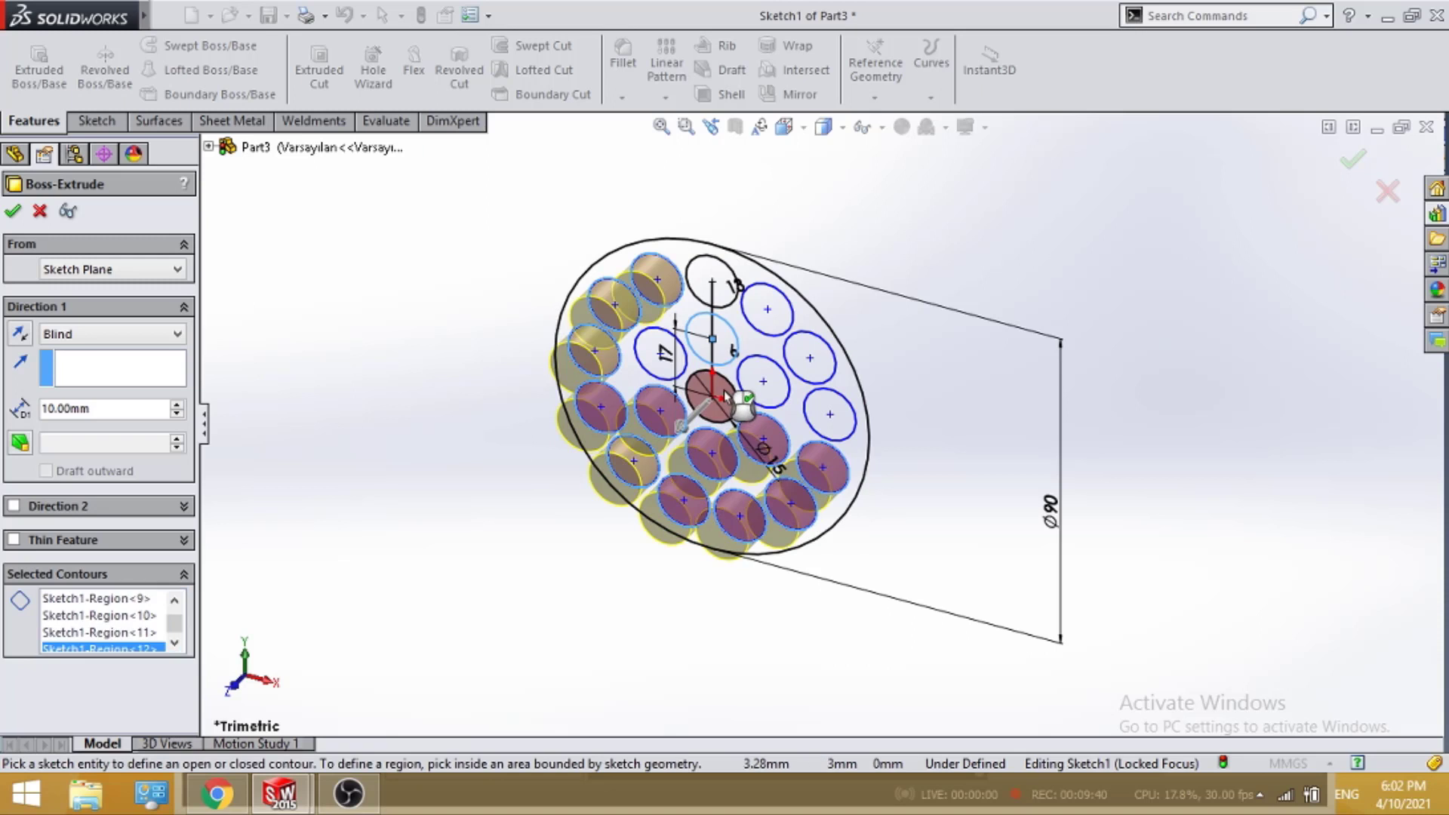
pyautogui.click(712, 400)
pyautogui.click(662, 369)
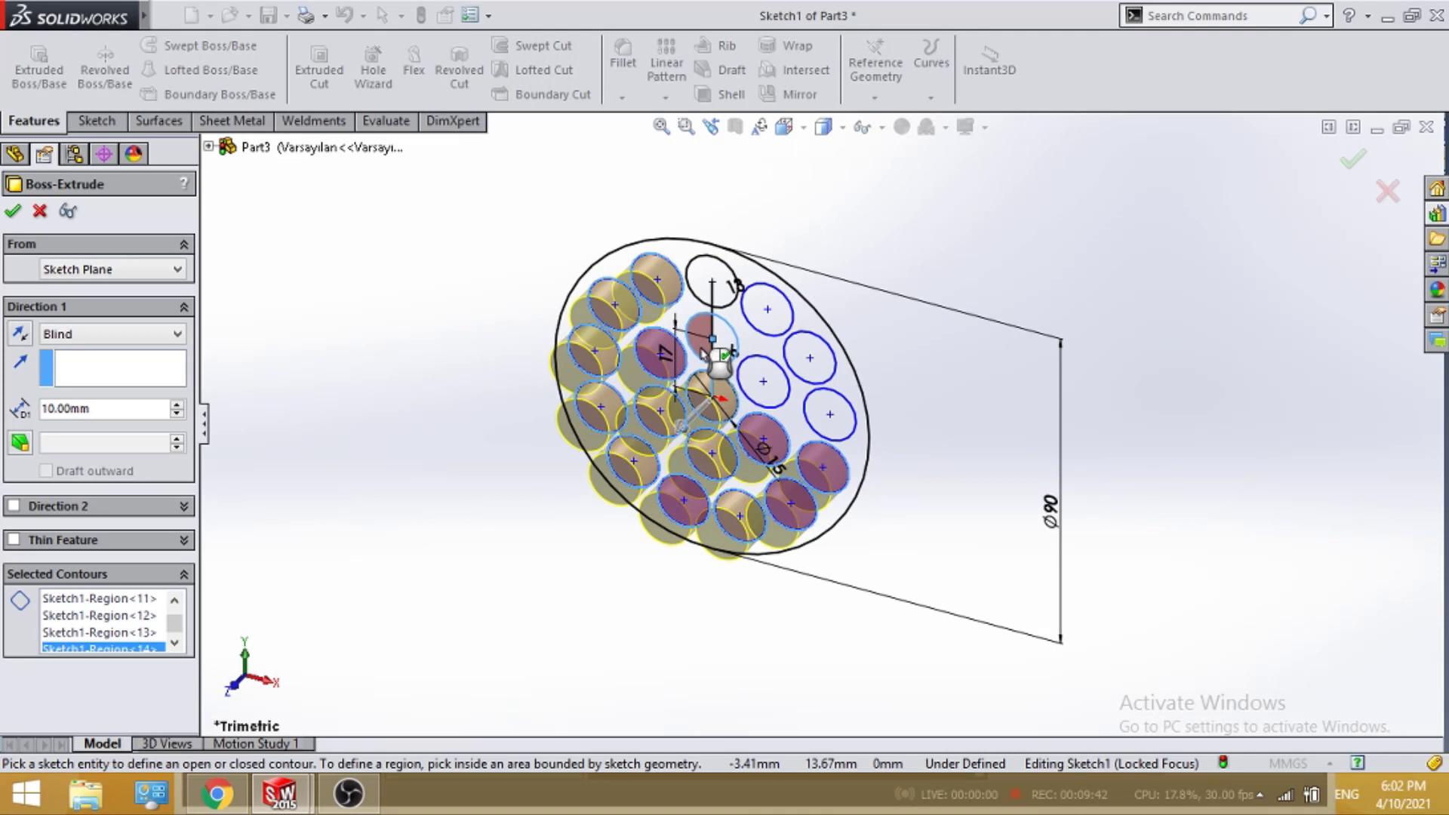
pyautogui.click(713, 340)
pyautogui.click(718, 294)
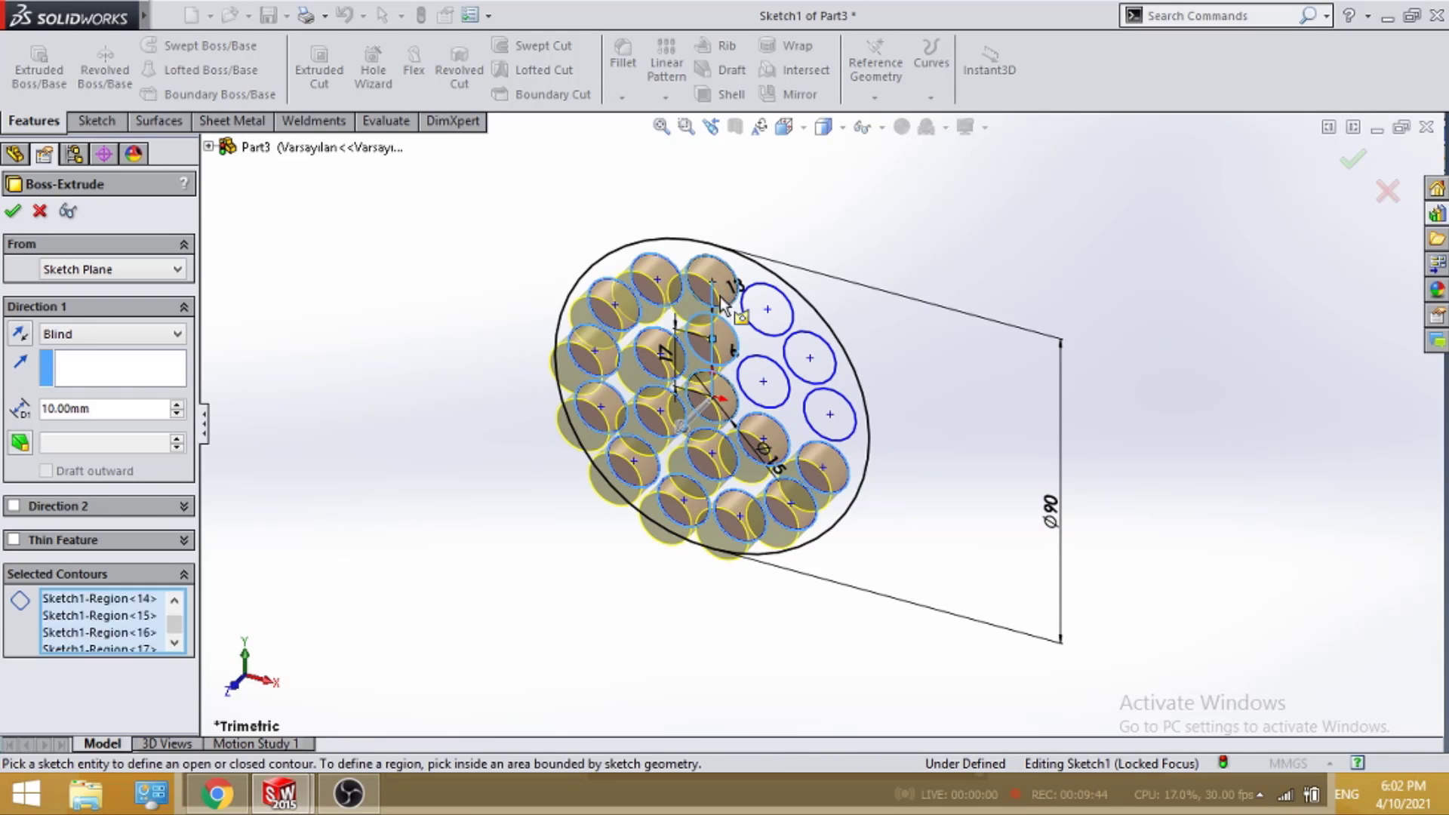
pyautogui.click(769, 313)
pyautogui.click(771, 367)
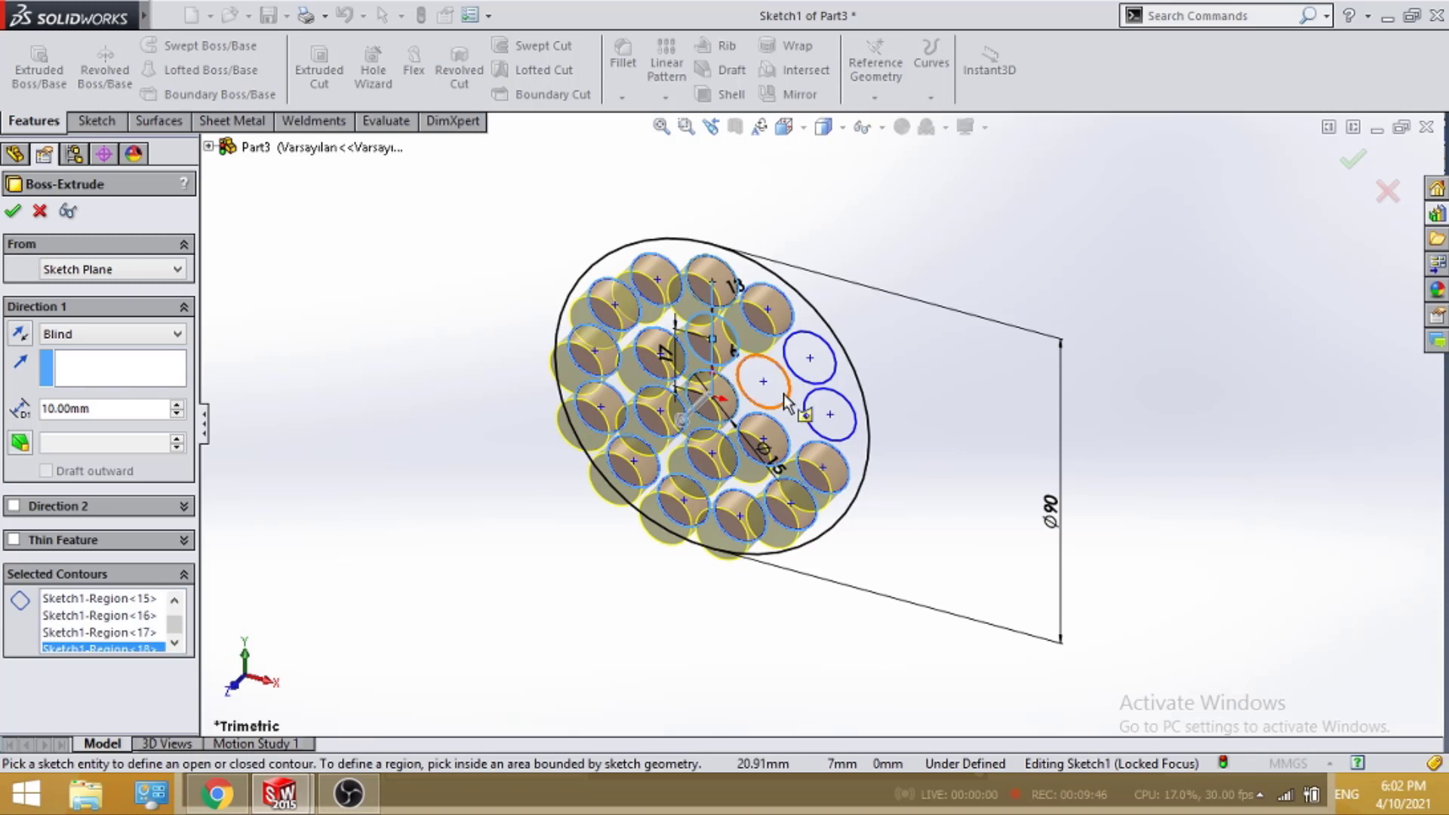
pyautogui.click(811, 360)
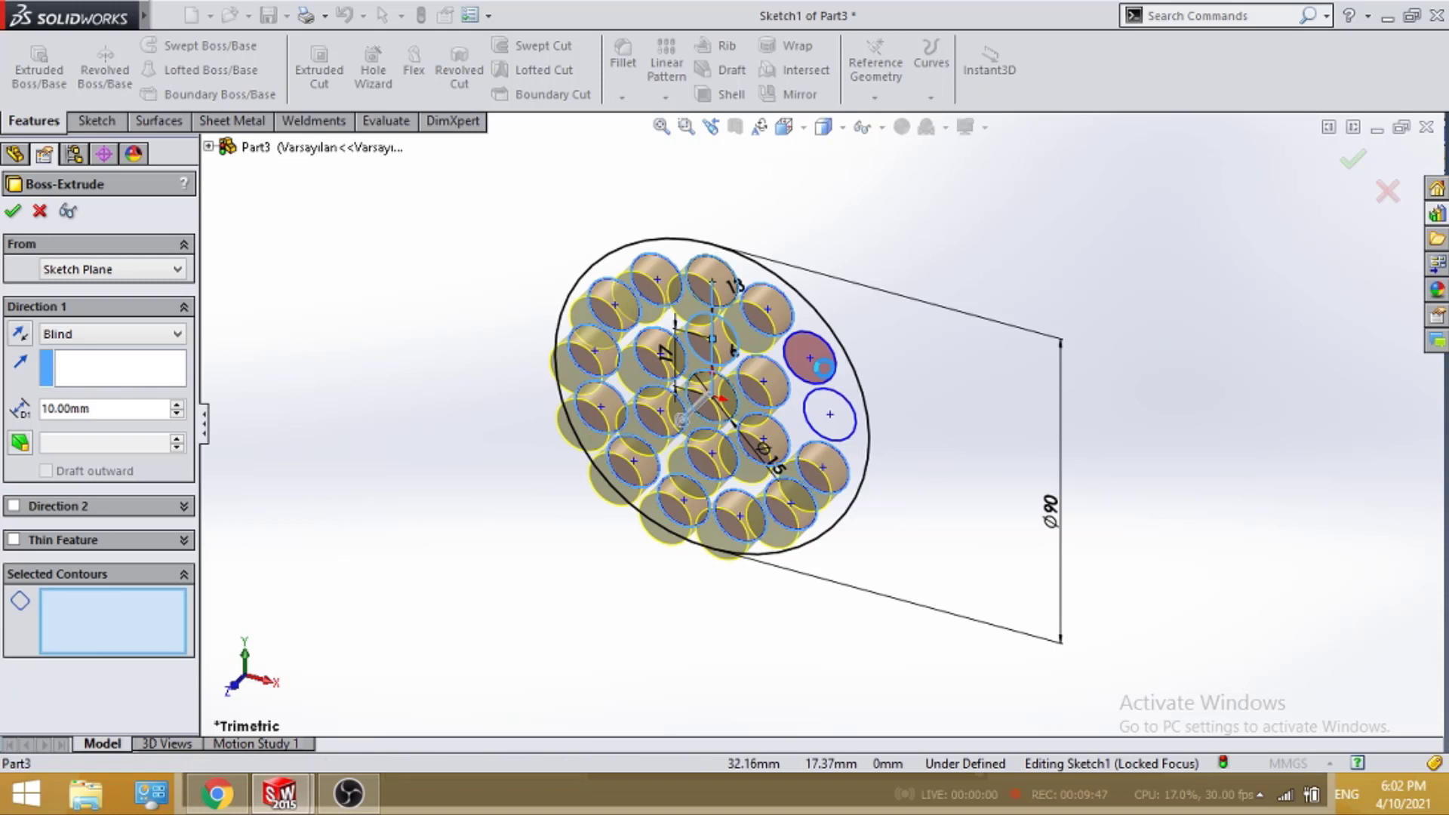
pyautogui.click(830, 416)
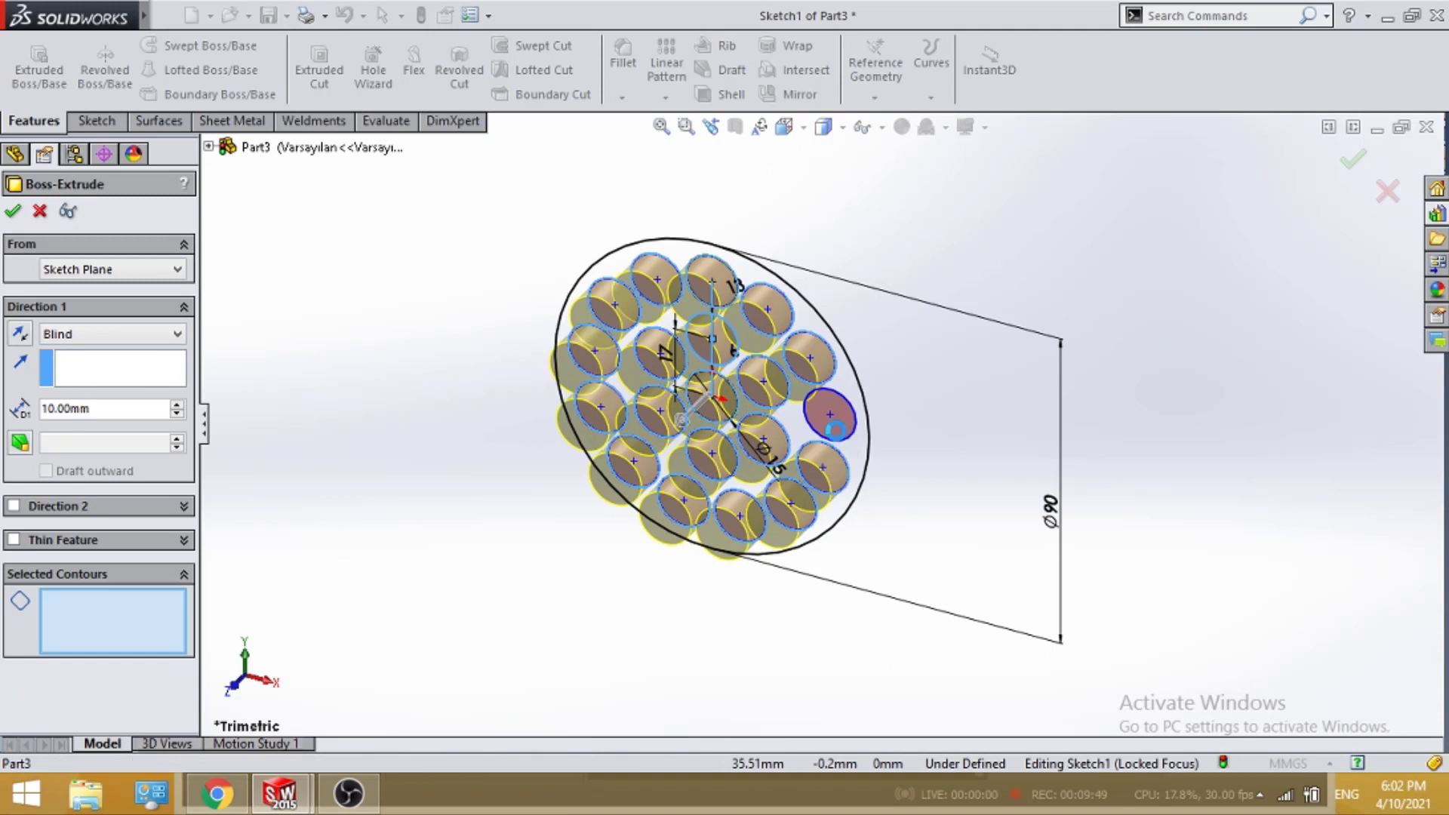
# Reverse the extrusion direction and try a 100 mm depth
pyautogui.click(22, 334)
pyautogui.scroll(2, 789, 457)
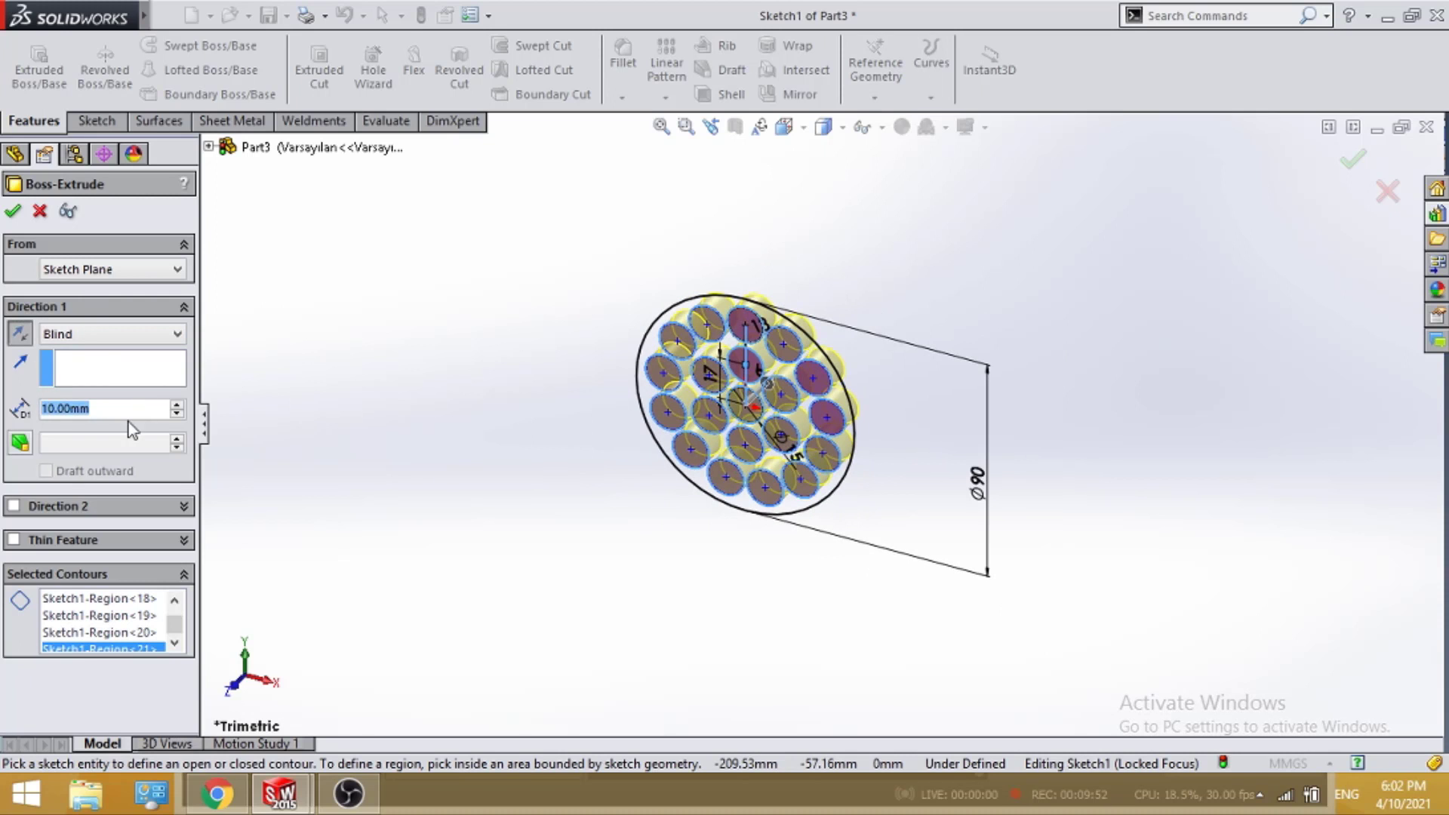
pyautogui.write('100')
pyautogui.press('Return')
pyautogui.scroll(2, 686, 453)
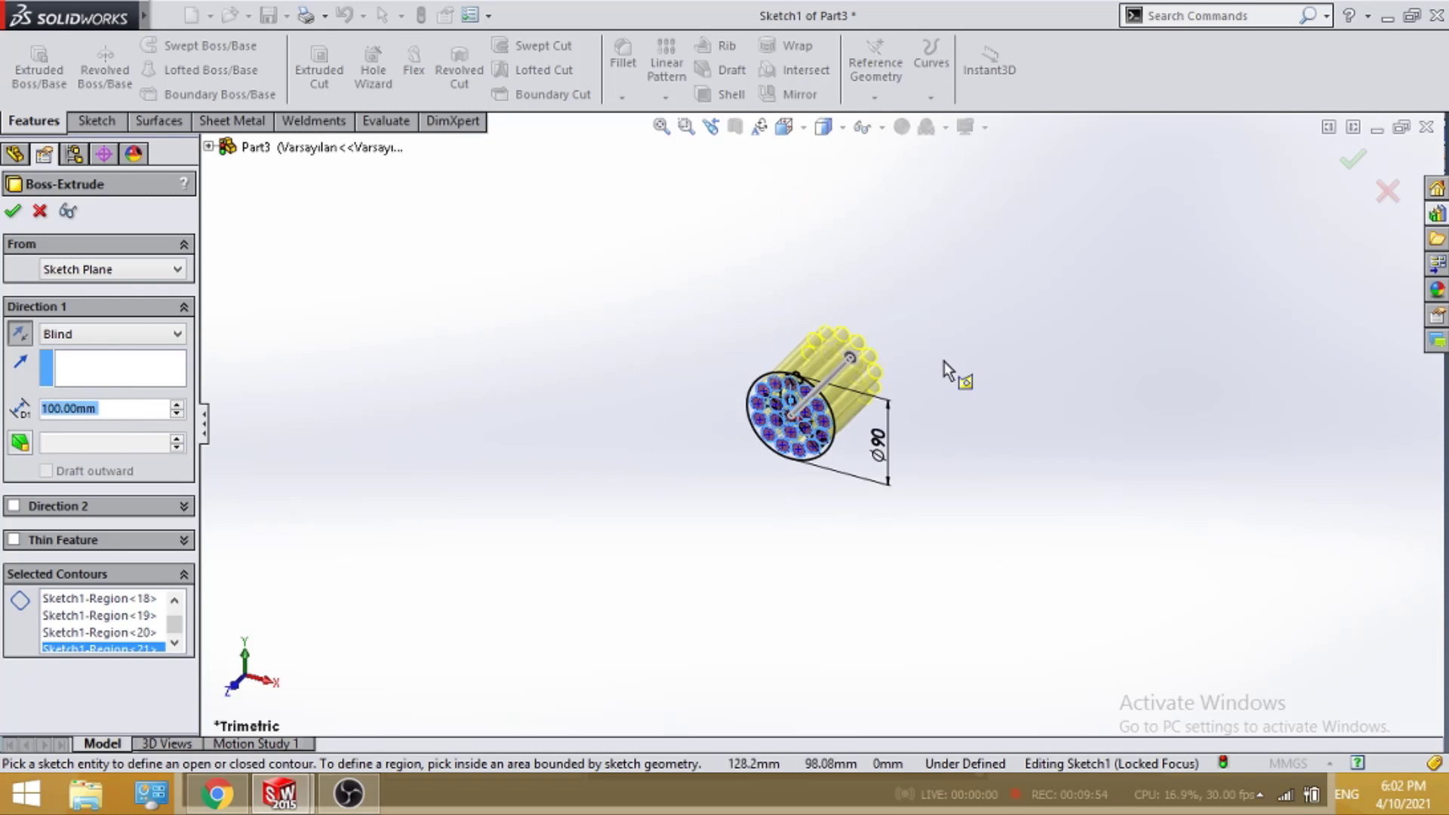
# Increase the depth through 500 mm to 800 mm and accept the rod extrusion
pyautogui.click(118, 410)
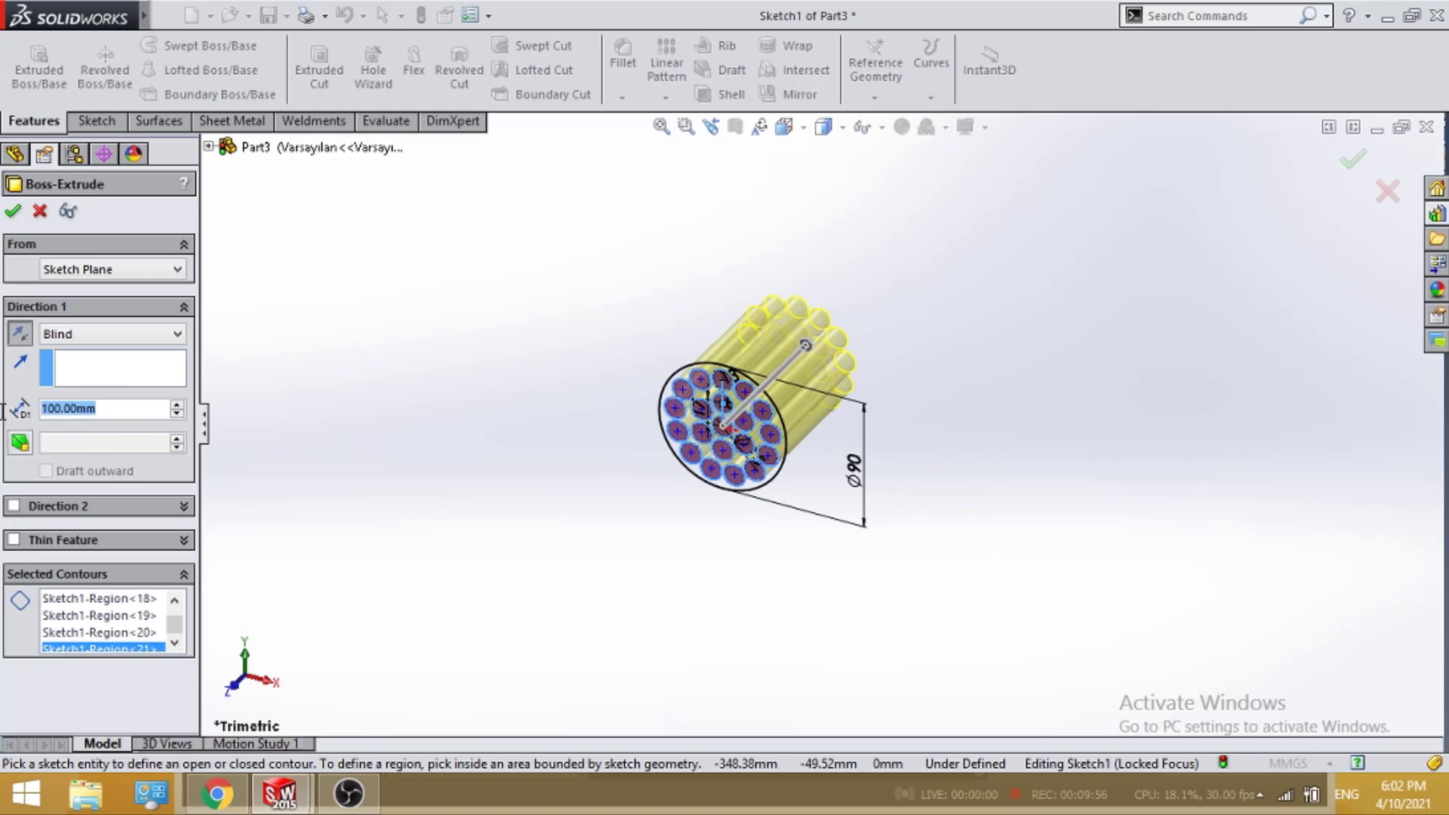
pyautogui.write('500')
pyautogui.press('Return')
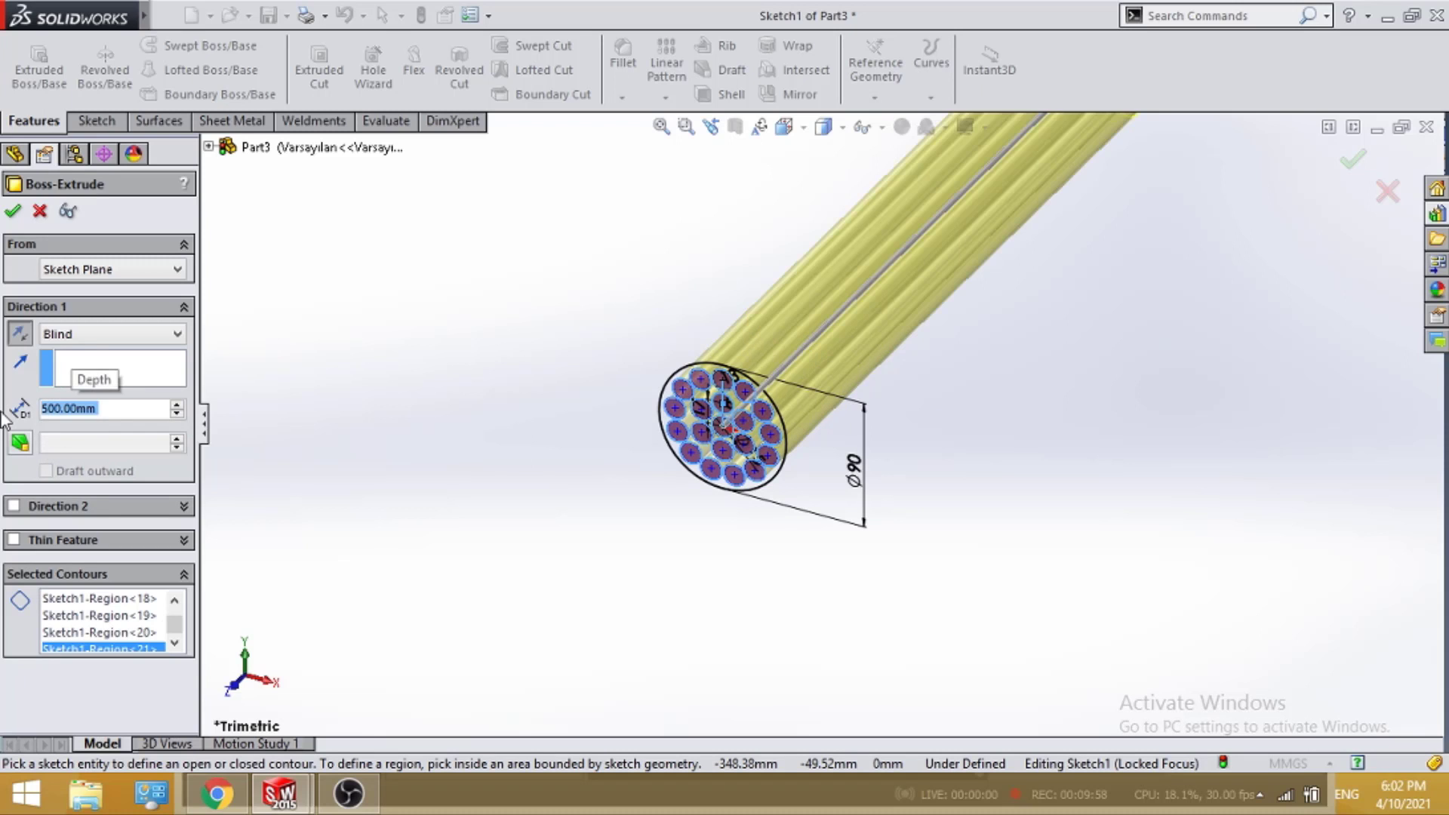
pyautogui.scroll(2, 1034, 375)
pyautogui.scroll(1, 943, 226)
pyautogui.scroll(-3, 930, 203)
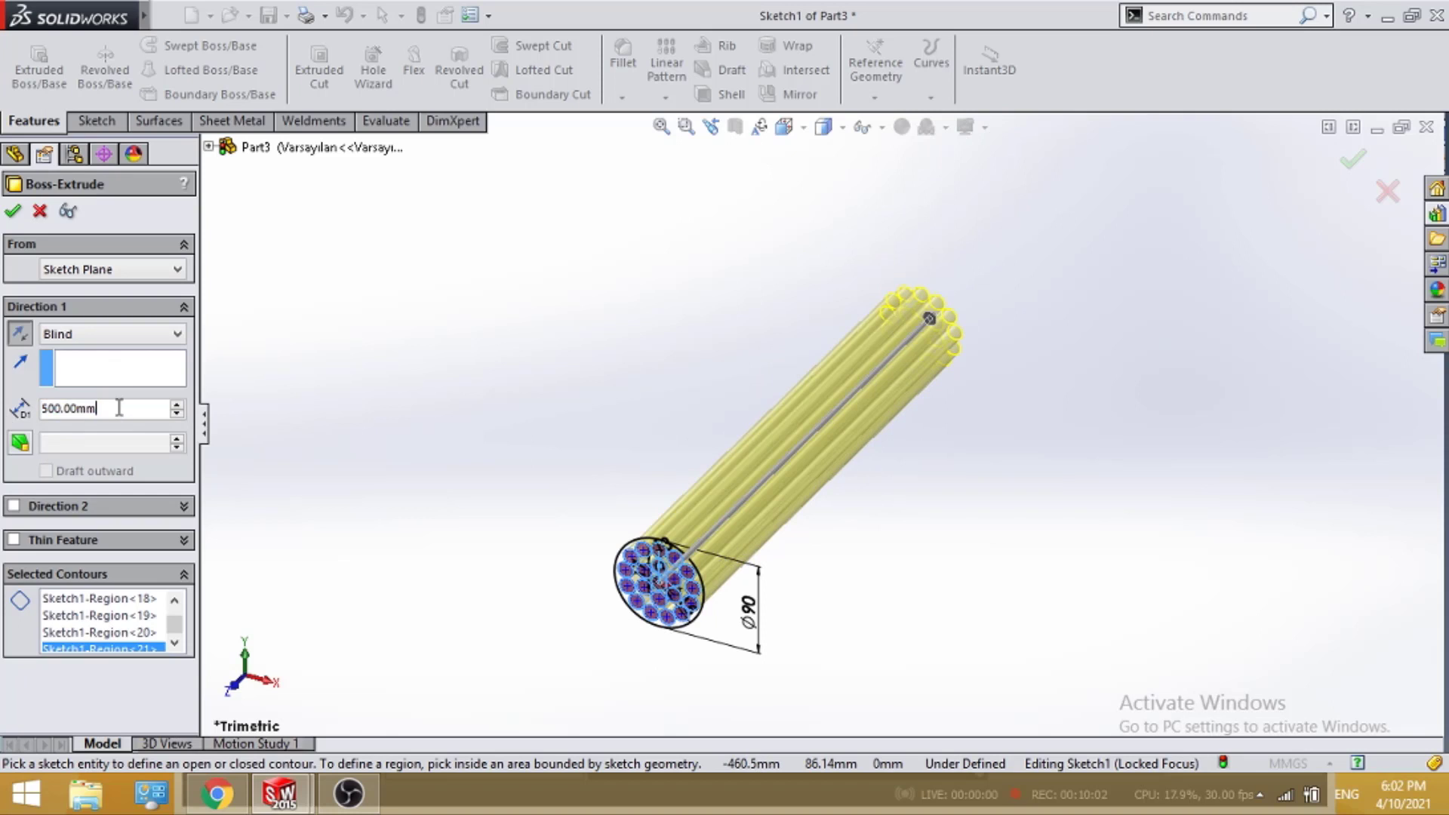
pyautogui.write('800')
pyautogui.press('Return')
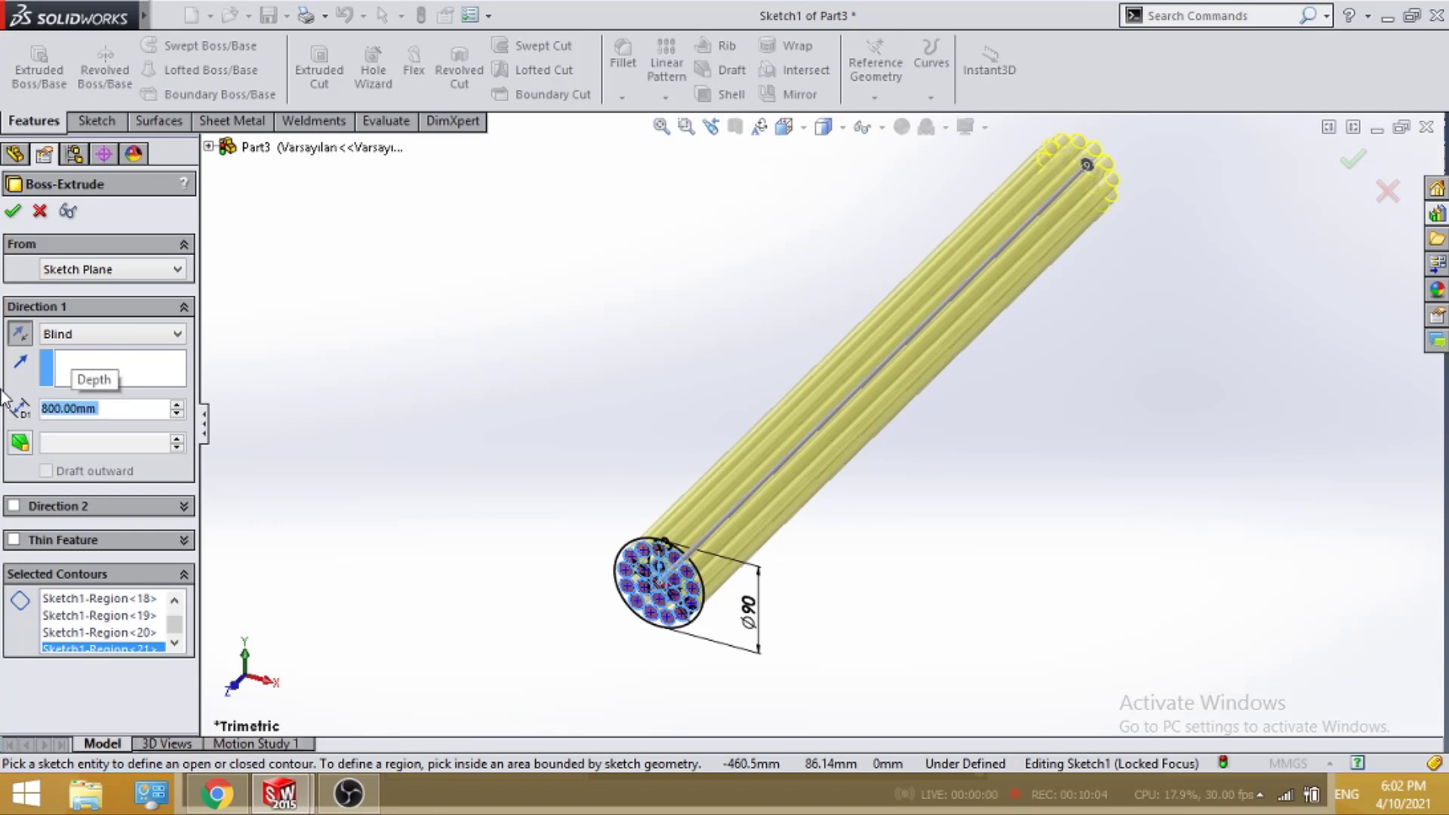
pyautogui.click(14, 212)
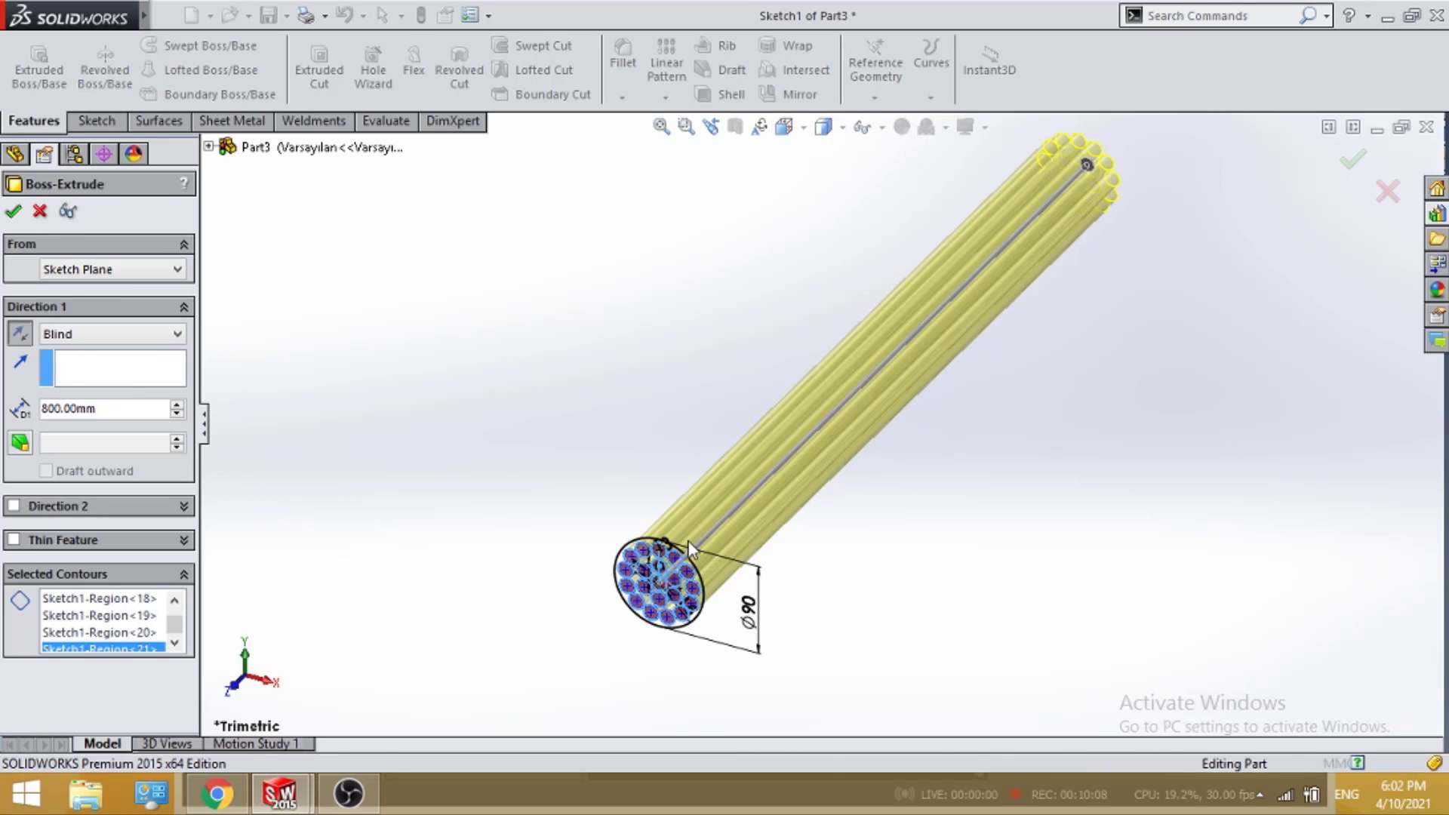
pyautogui.moveTo(681, 514)
pyautogui.mouseDown(button='middle')
pyautogui.moveTo(695, 369)
pyautogui.moveTo(849, 367)
pyautogui.mouseUp(button='middle')
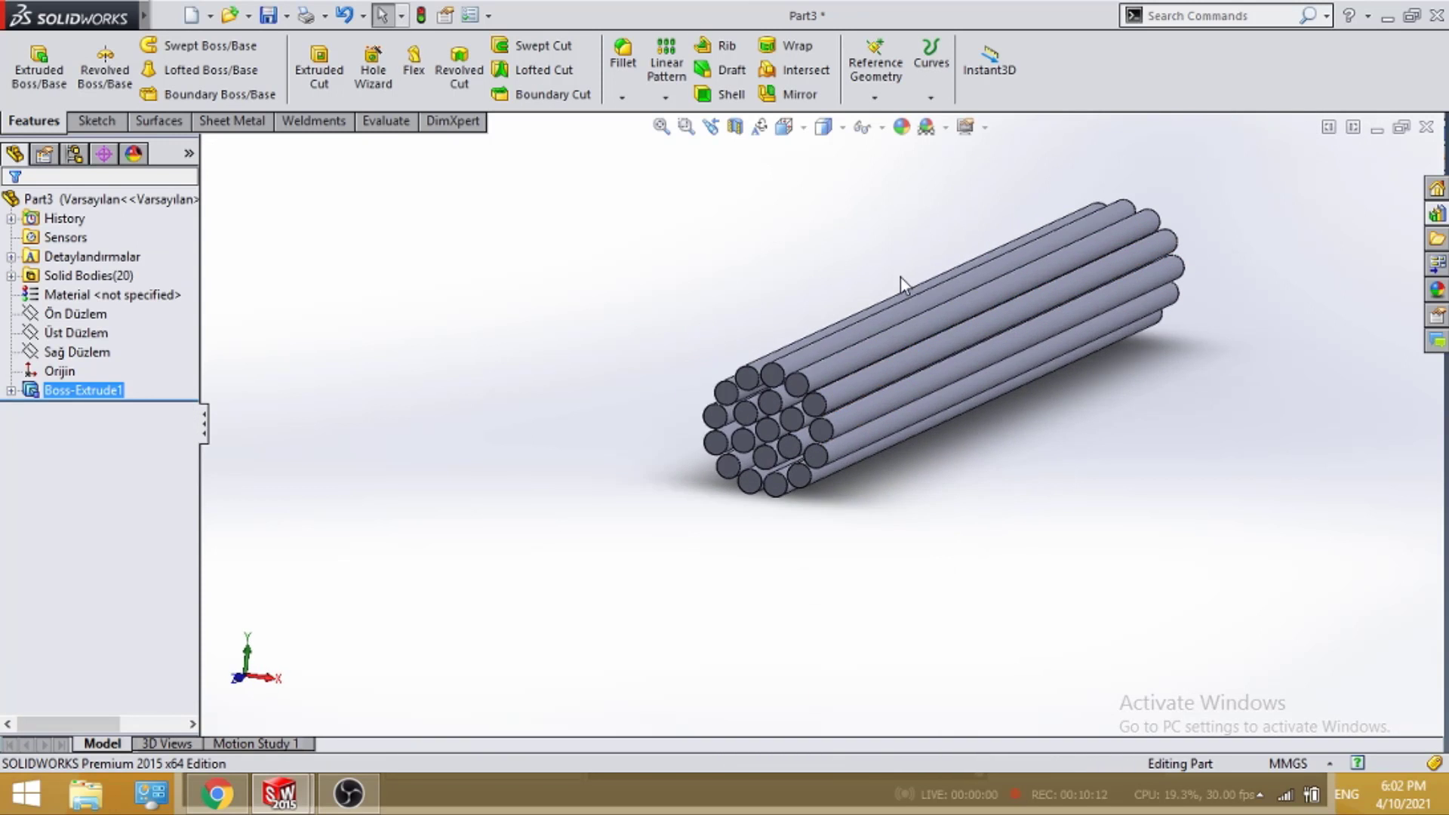
pyautogui.scroll(2, 847, 378)
pyautogui.scroll(2, 838, 408)
pyautogui.scroll(-2, 845, 419)
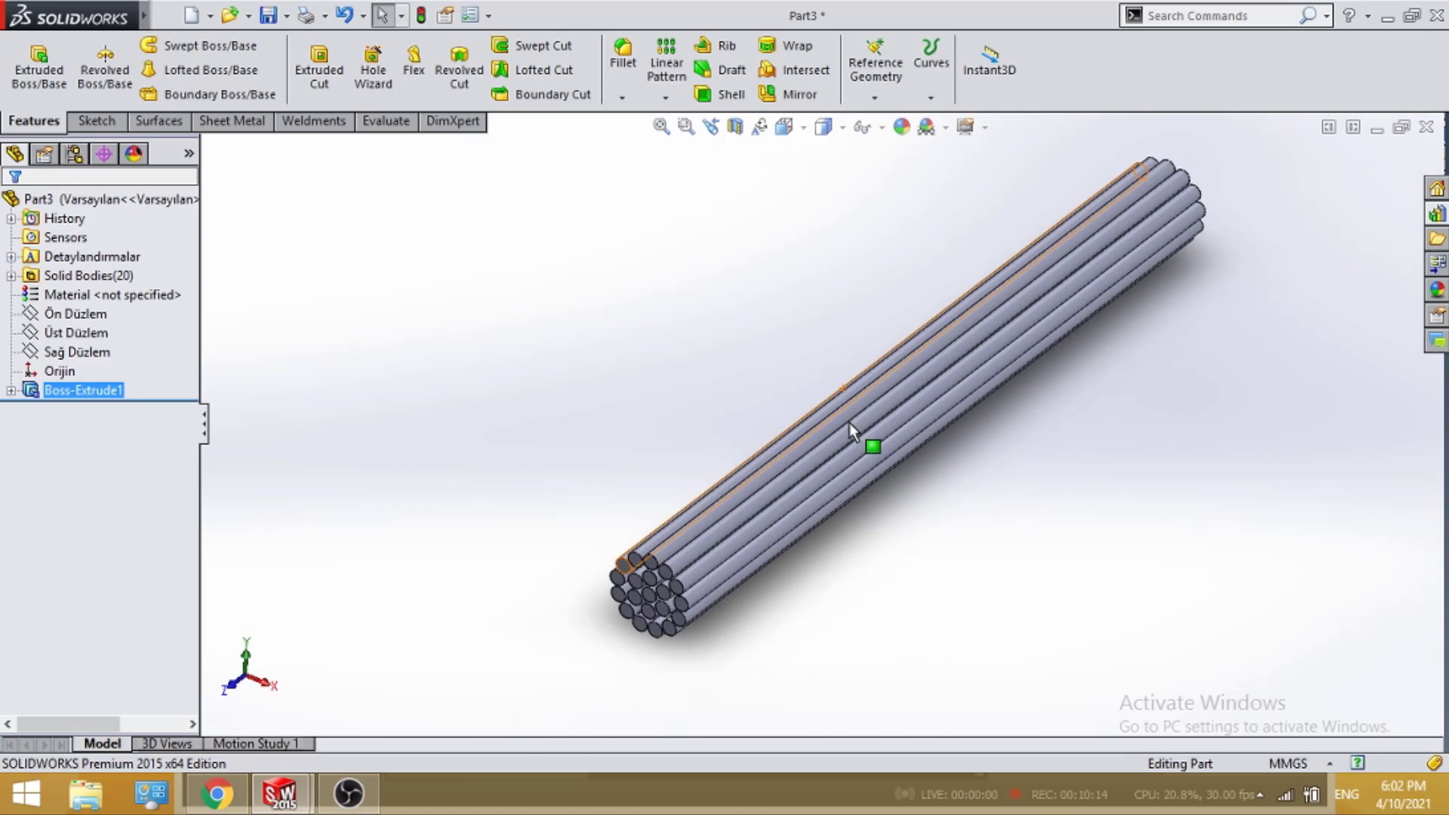
pyautogui.scroll(-2, 830, 467)
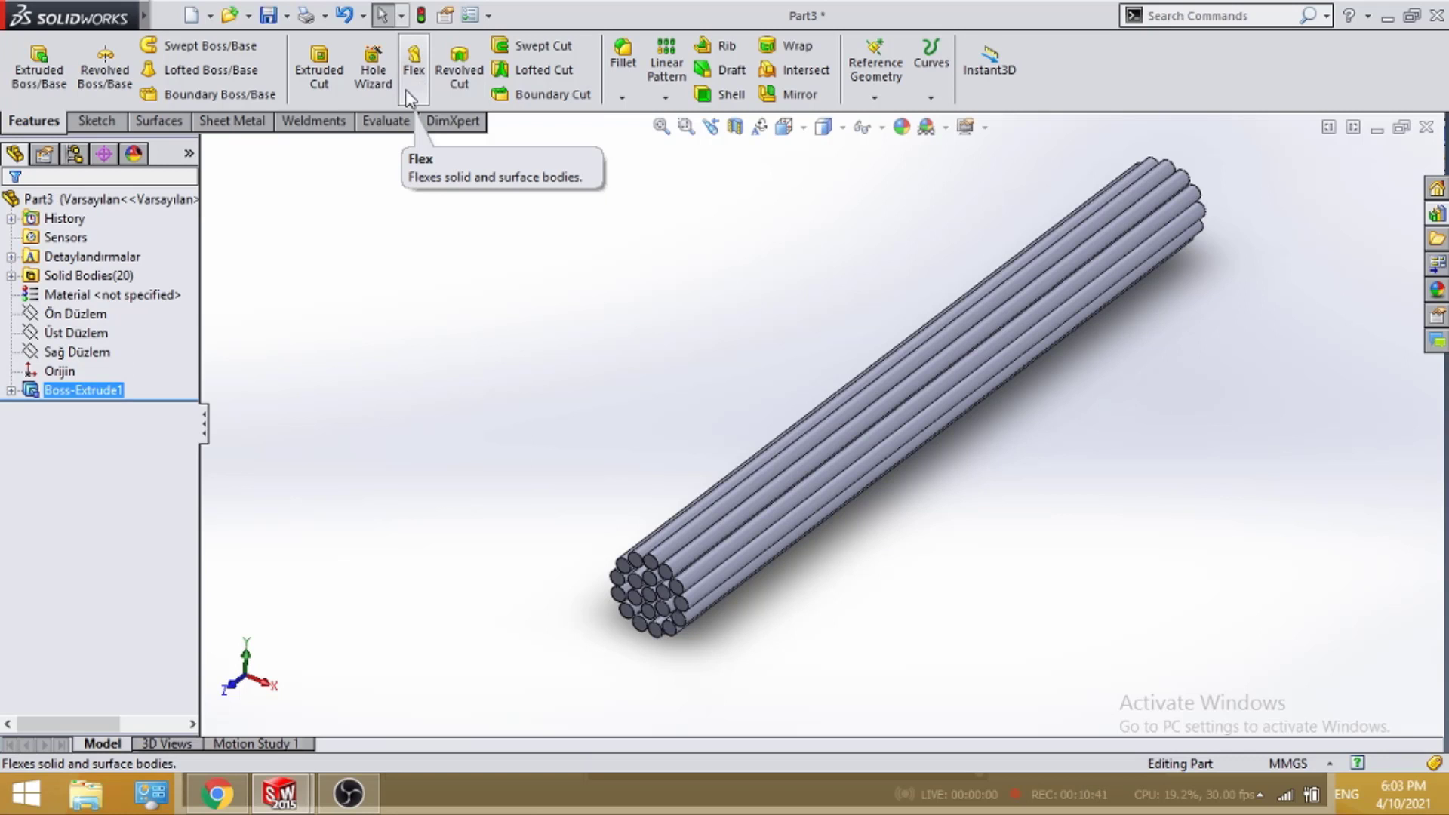
# Start a Flex feature and select all rod bodies as its input
pyautogui.click(413, 84)
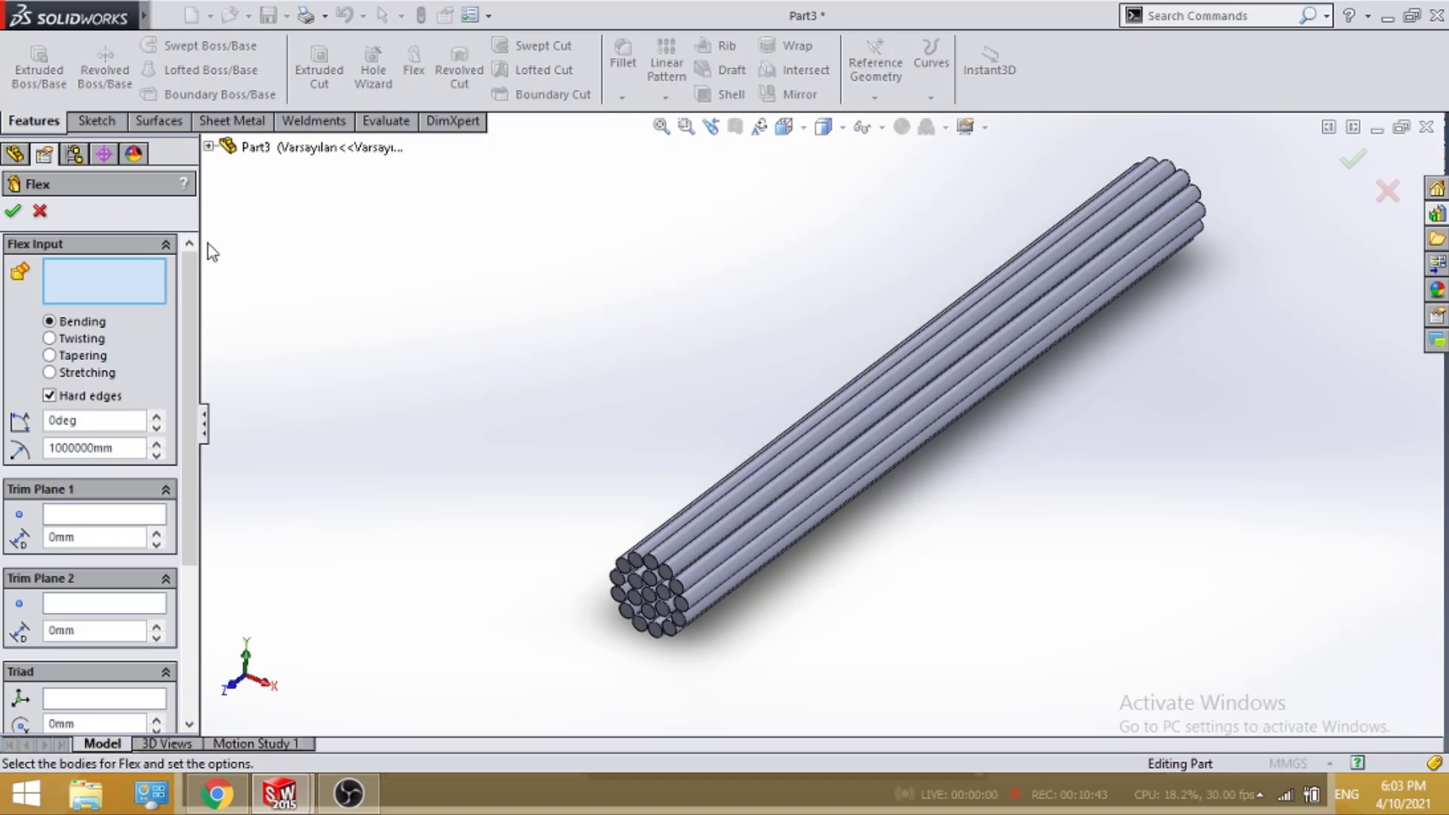
pyautogui.scroll(-2, 666, 595)
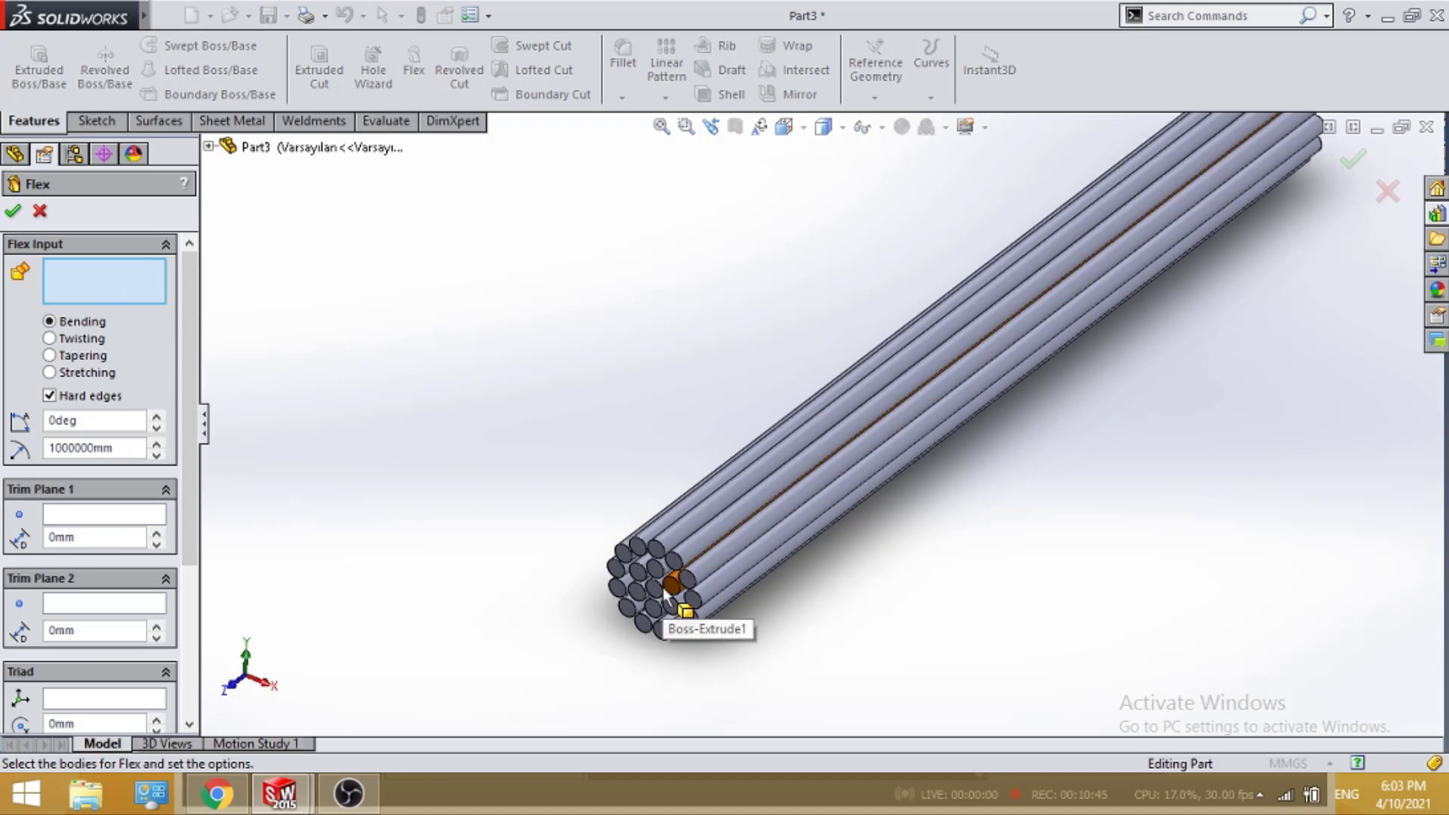
pyautogui.scroll(-1, 666, 595)
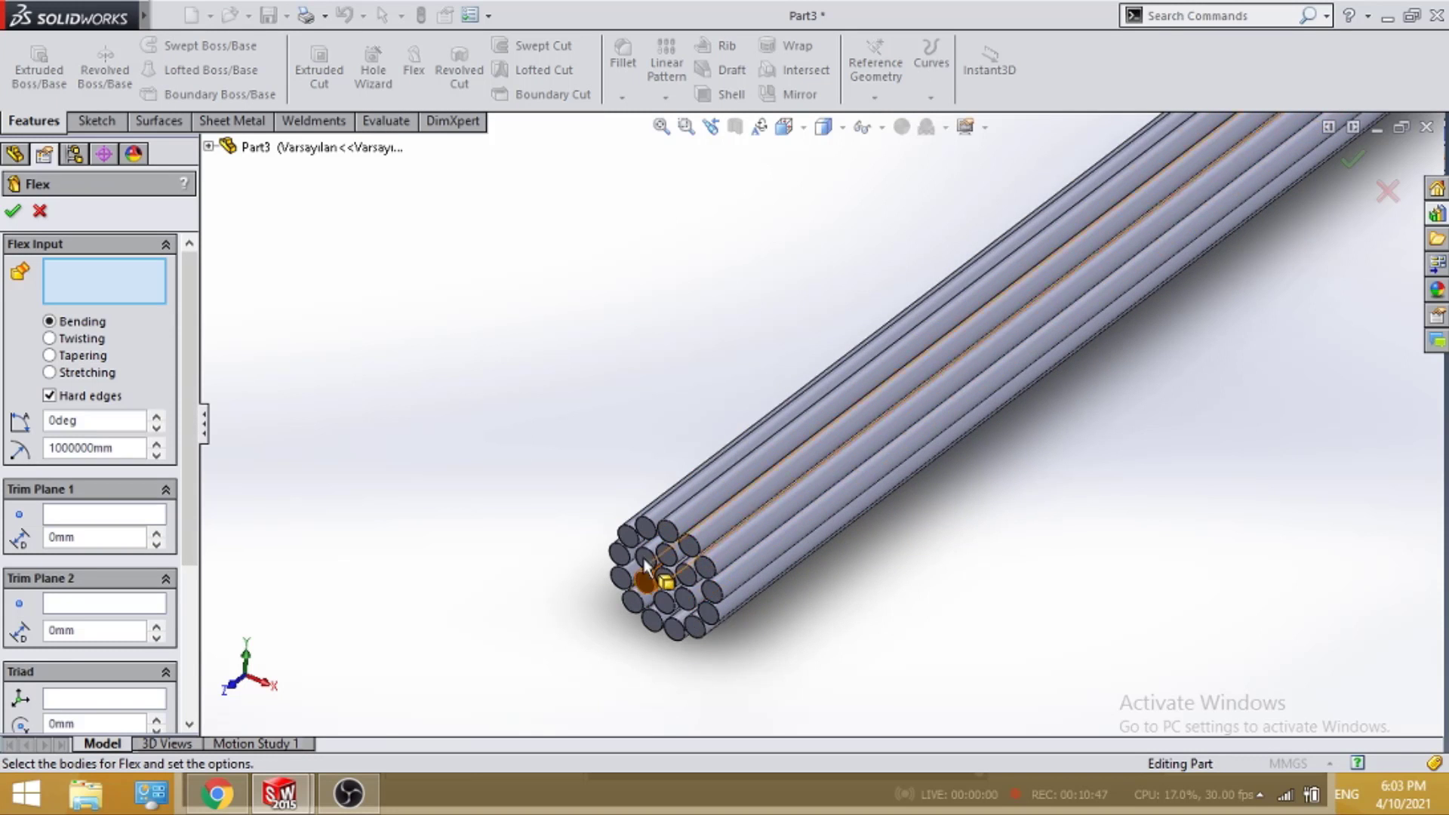
pyautogui.scroll(-1, 645, 566)
pyautogui.click(656, 633)
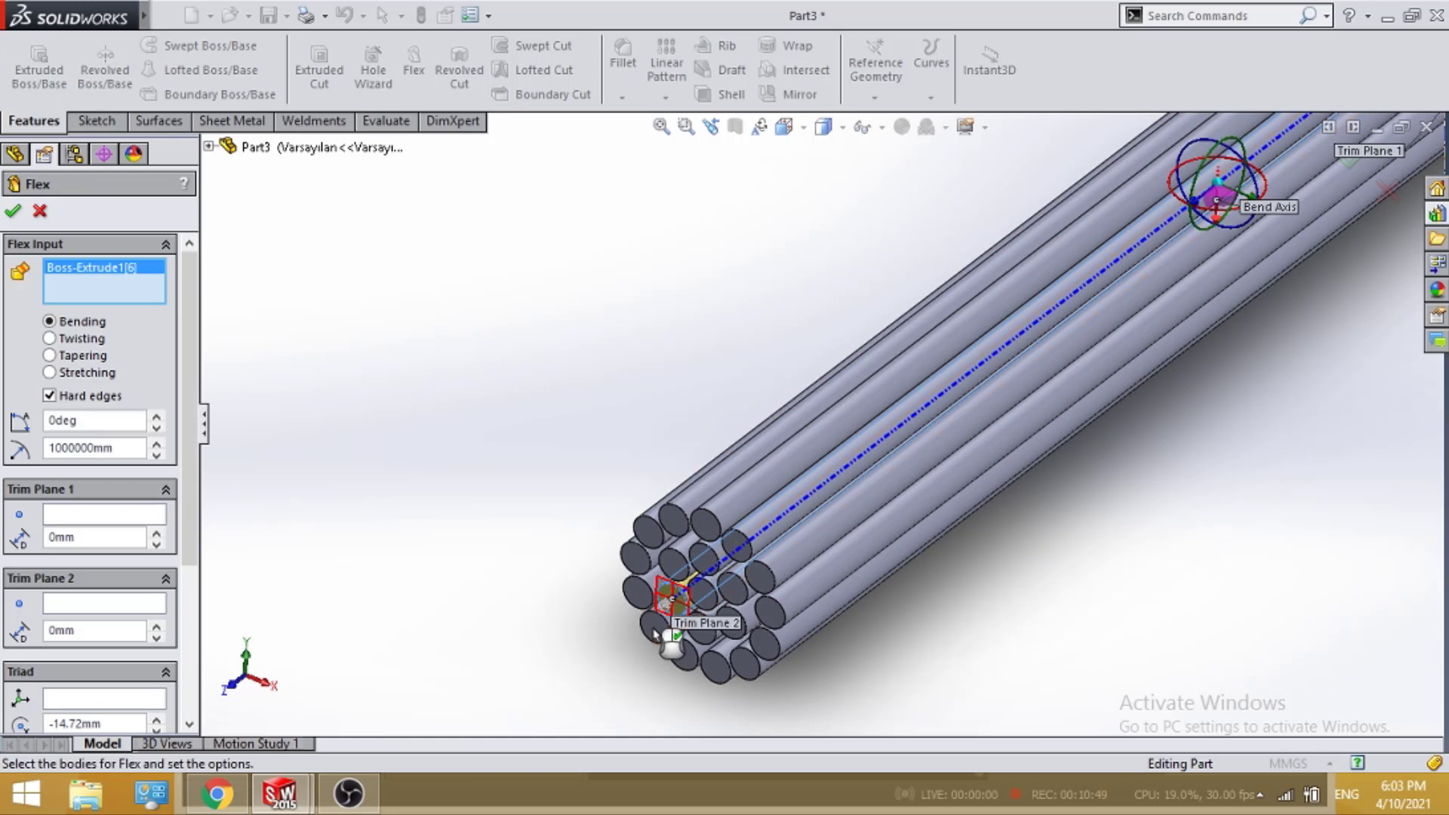
pyautogui.click(672, 604)
pyautogui.click(640, 590)
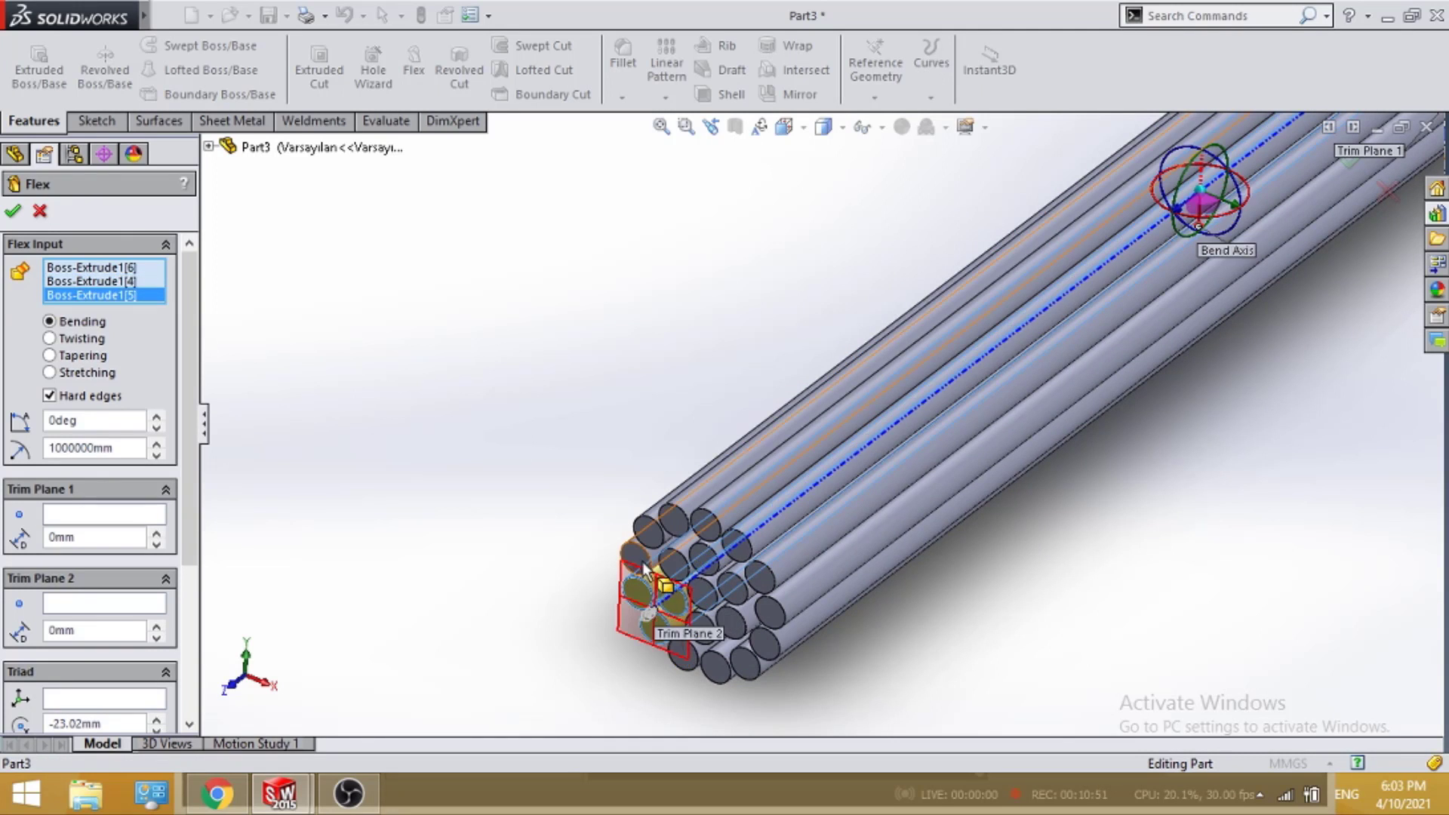
pyautogui.hotkey('ctrl', 'a')
pyautogui.press('f')
# Drag Trim Plane 1 inward to an offset of -17.67 mm
pyautogui.scroll(-1, 724, 638)
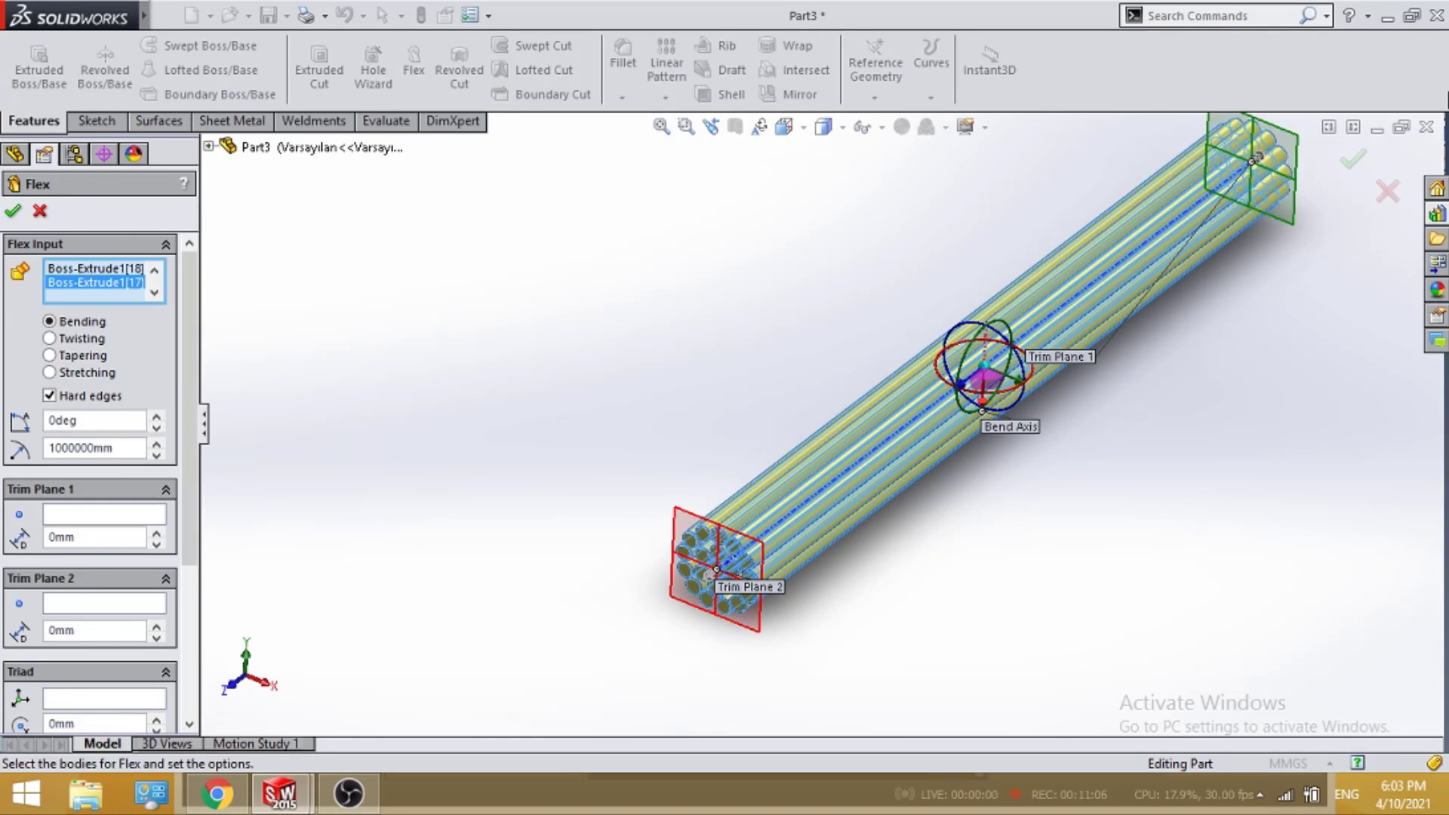
pyautogui.moveTo(683, 522); pyautogui.dragTo(732, 502)
pyautogui.moveTo(1270, 193)
pyautogui.mouseDown()
pyautogui.moveTo(1192, 227)
pyautogui.moveTo(1231, 205)
pyautogui.mouseUp()
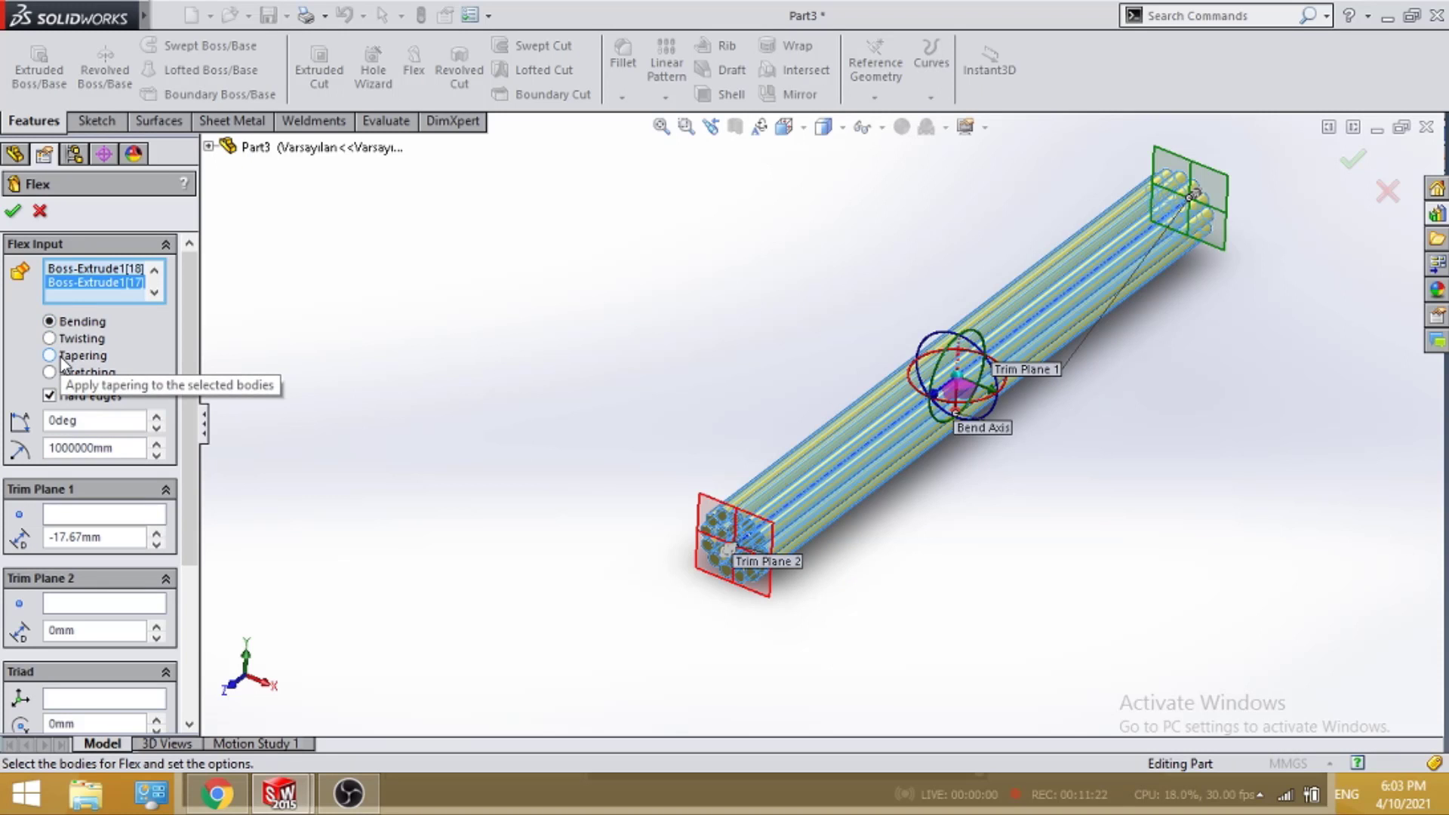
# Set the flex bend angle to 360° and view the whole coil
pyautogui.scroll(-2, 1027, 501)
pyautogui.write('3')
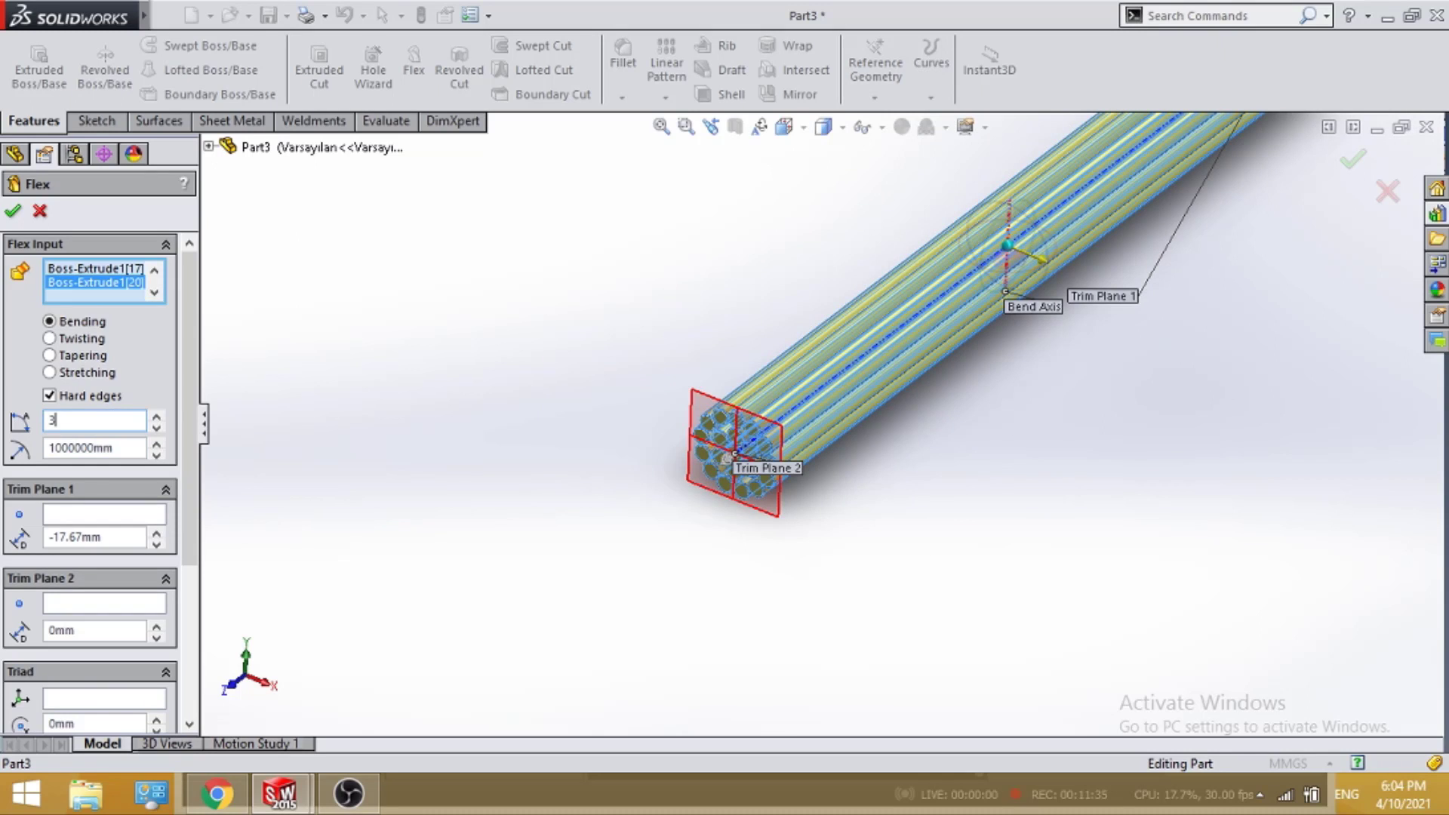
pyautogui.write('60')
pyautogui.press('Return')
pyautogui.scroll(3, 899, 295)
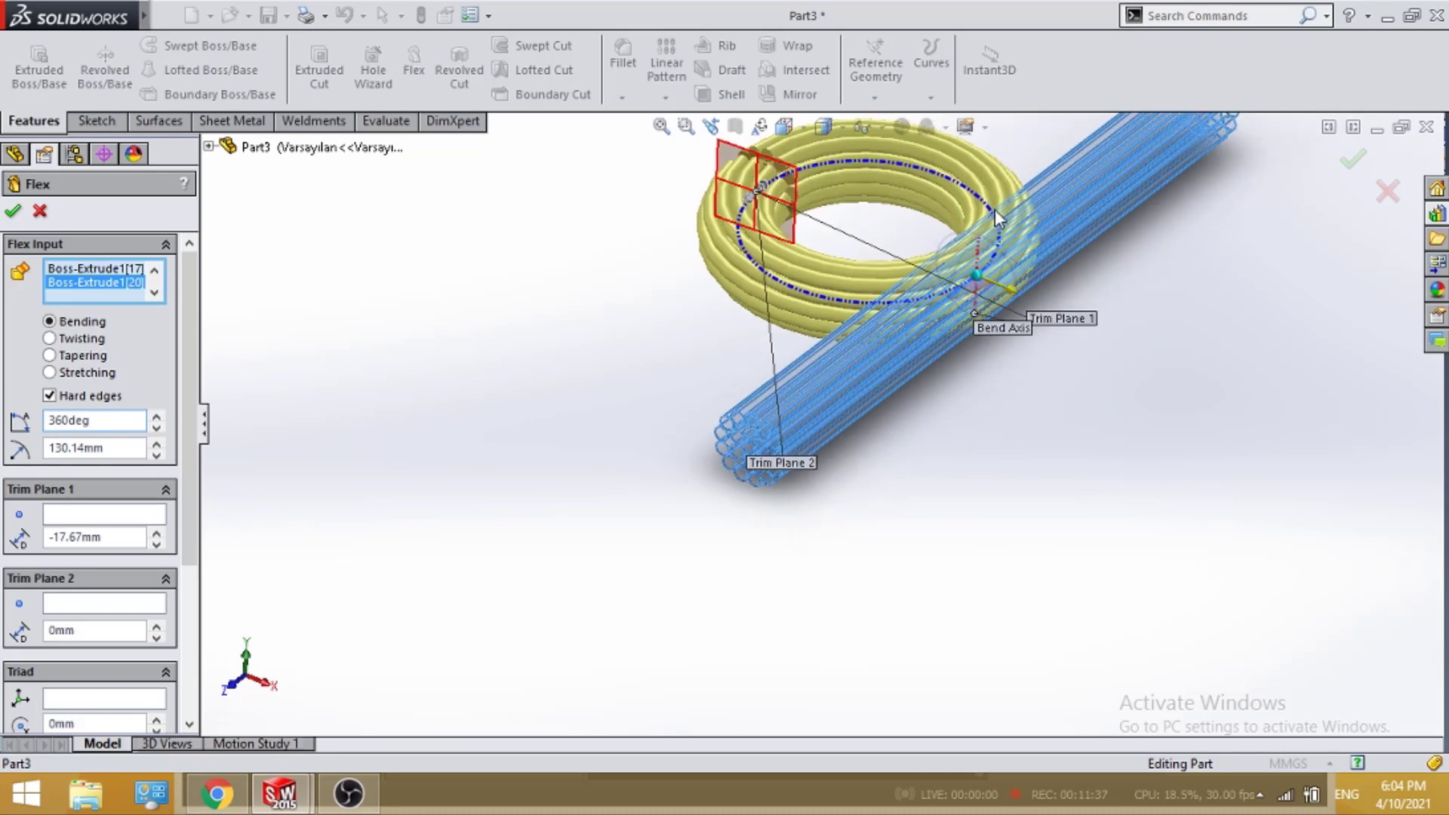
pyautogui.scroll(-2, 899, 294)
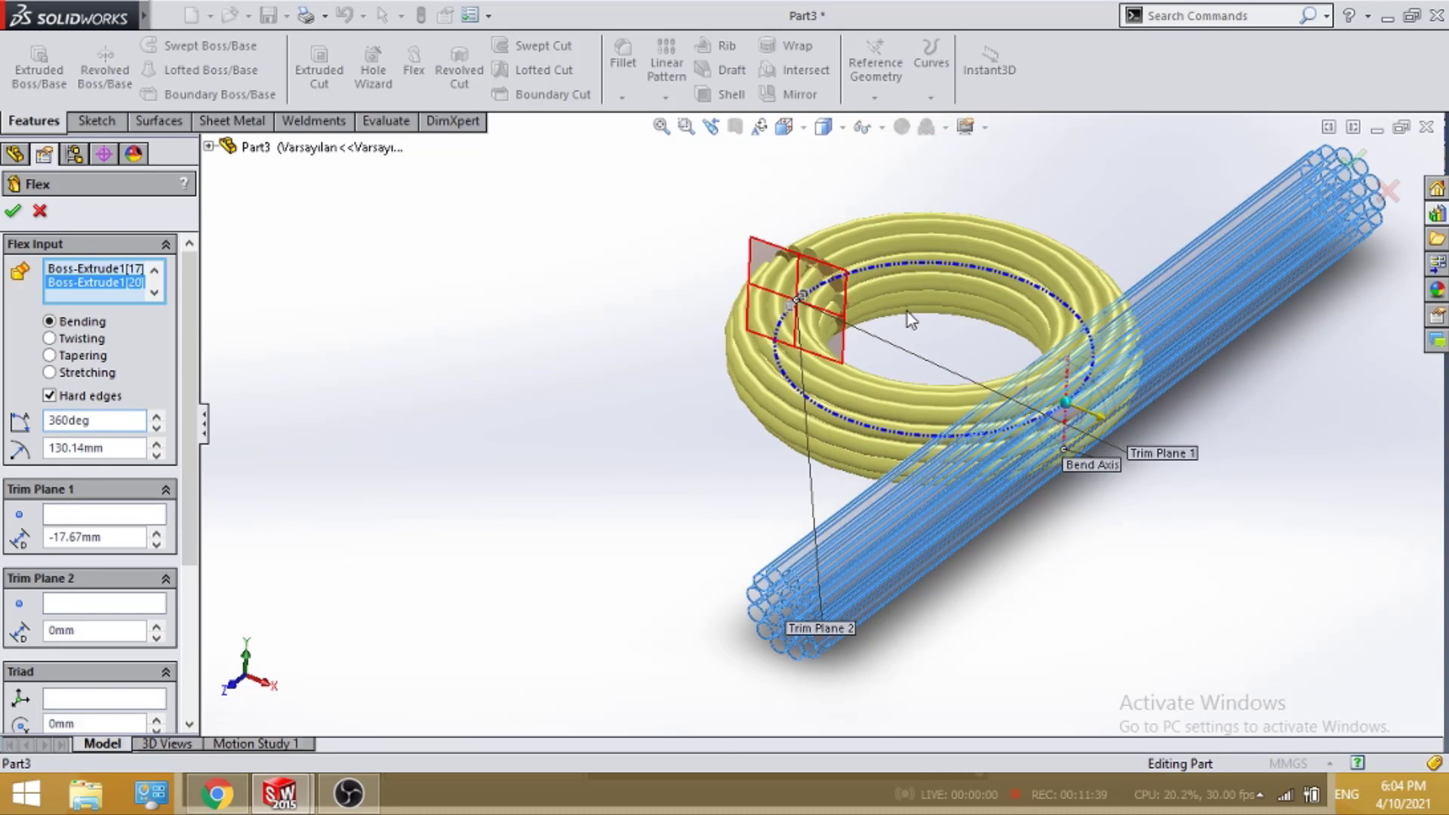
pyautogui.moveTo(925, 291); pyautogui.dragTo(963, 194, button='middle')
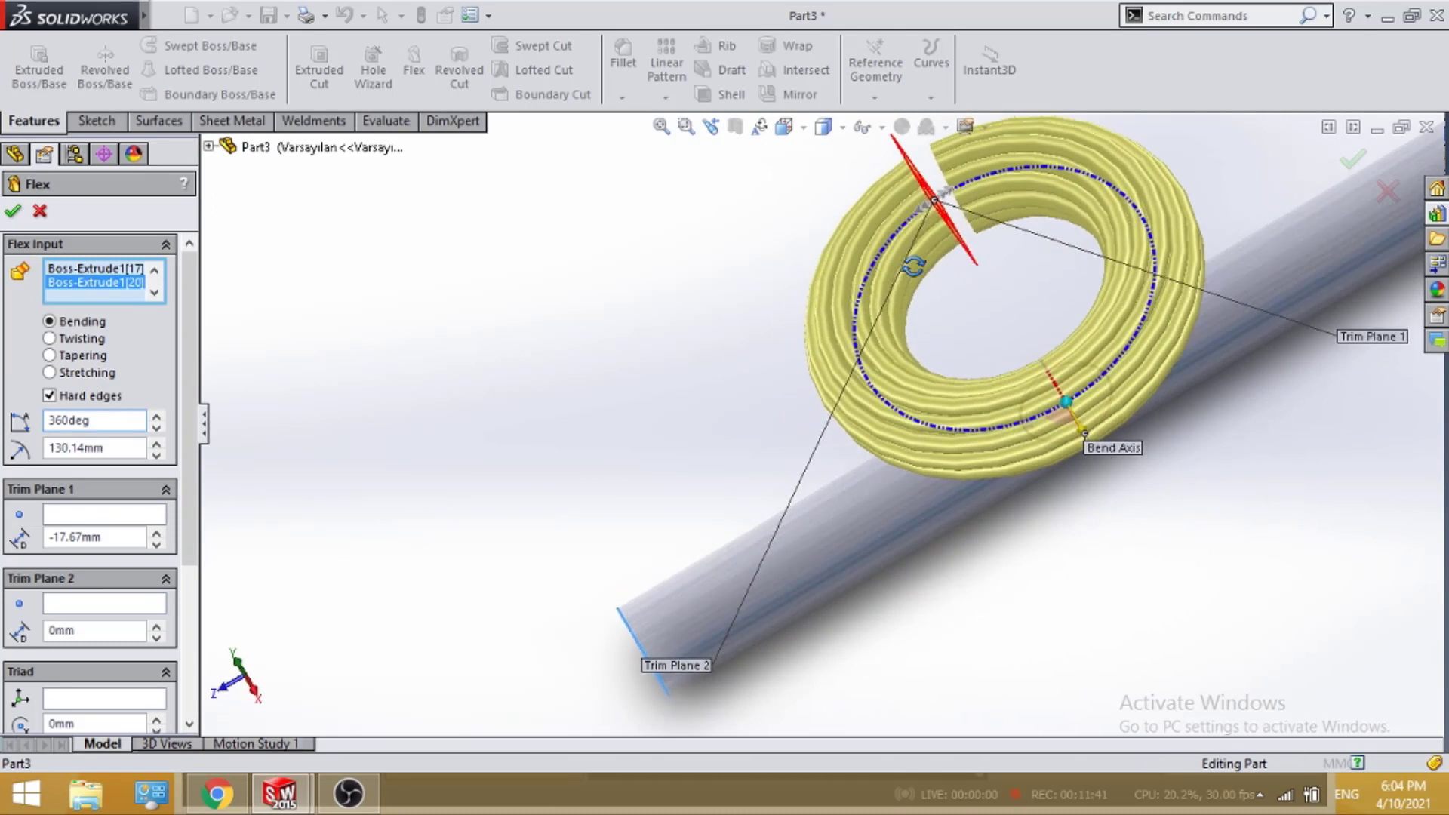
pyautogui.scroll(-2, 963, 194)
pyautogui.scroll(5, 944, 343)
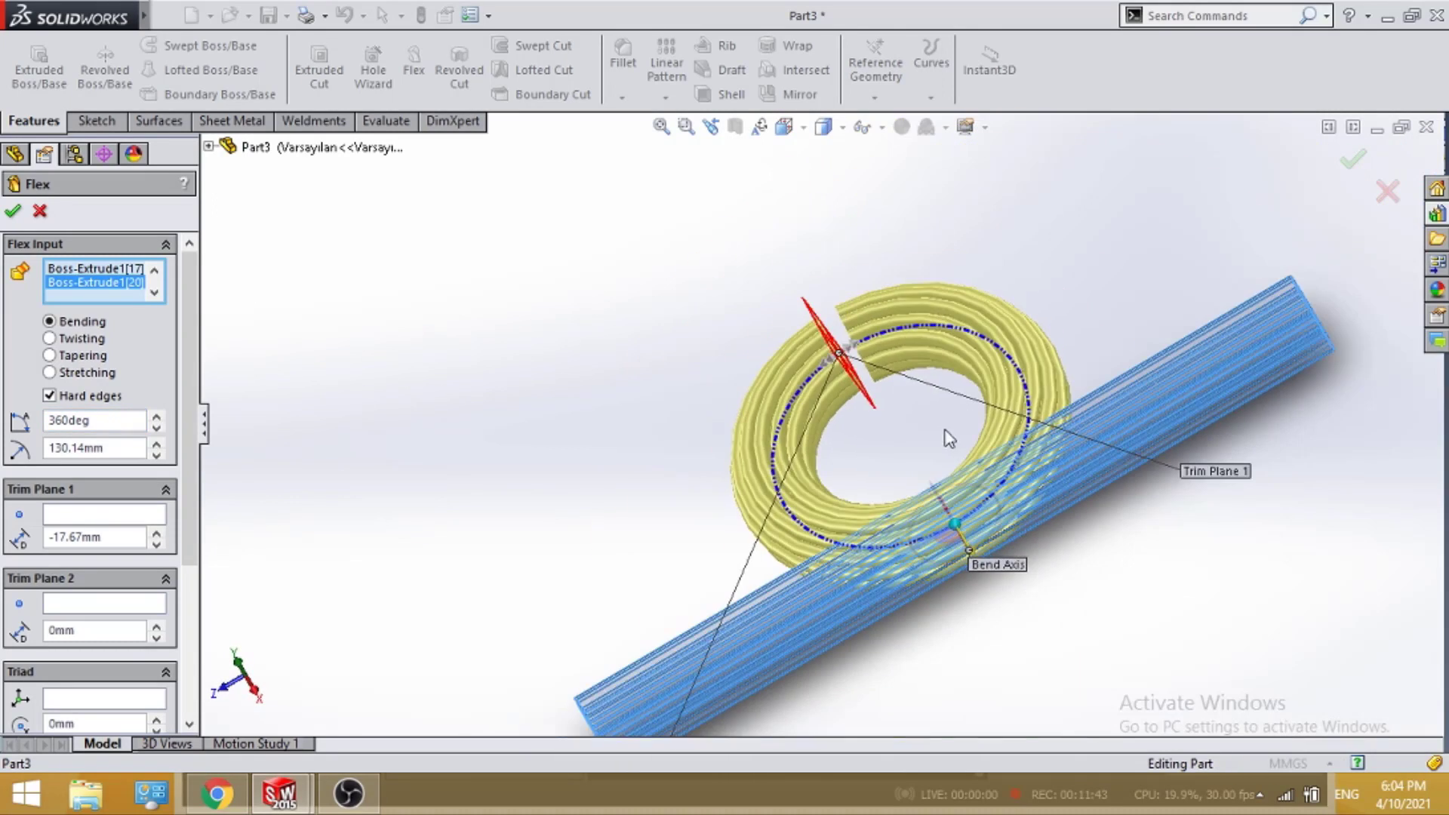
pyautogui.moveTo(944, 343)
pyautogui.mouseDown(button='middle')
pyautogui.moveTo(1028, 336)
pyautogui.moveTo(1011, 355)
pyautogui.mouseUp(button='middle')
pyautogui.scroll(3, 1011, 354)
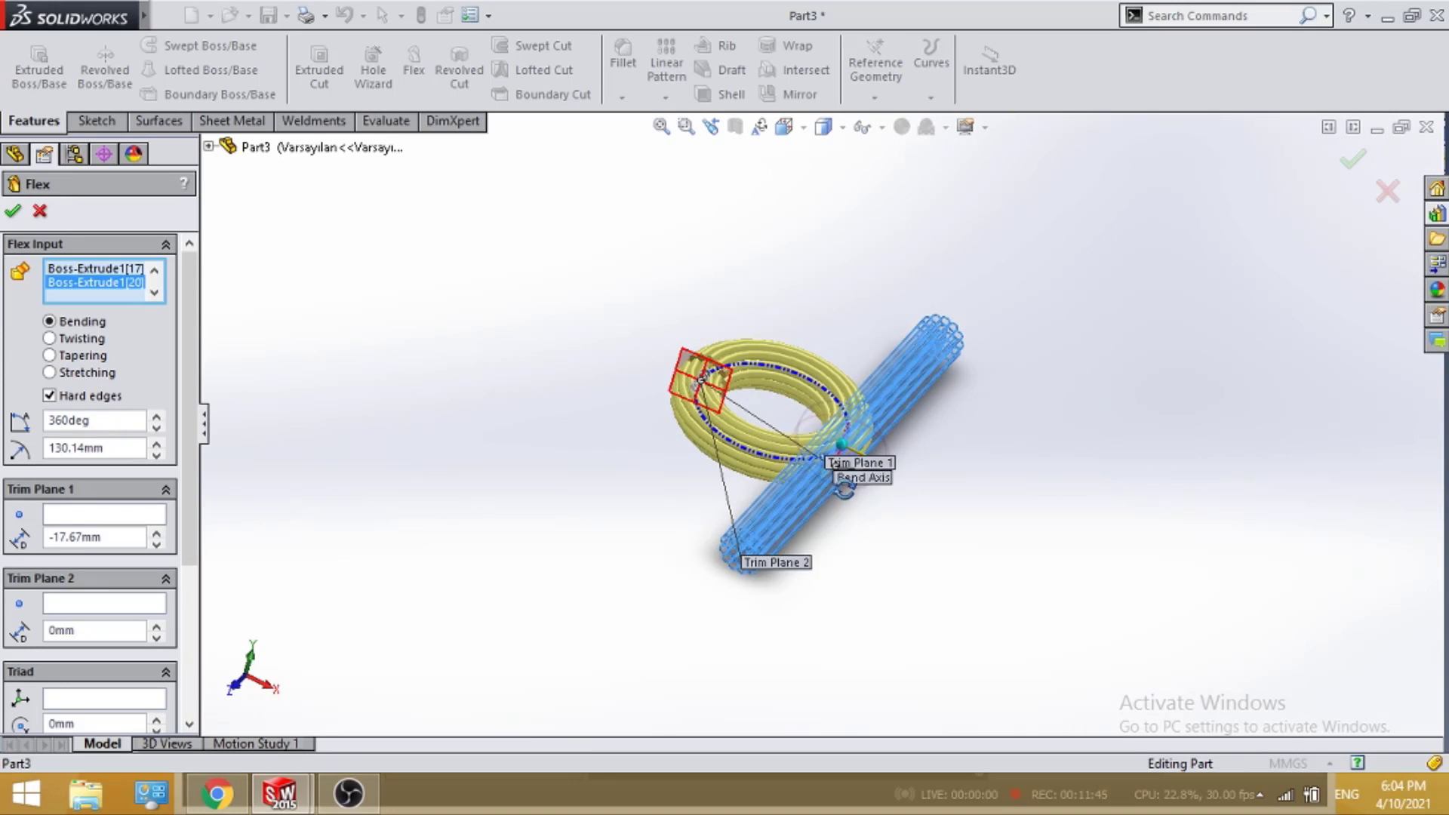
pyautogui.moveTo(906, 422); pyautogui.dragTo(868, 453, button='middle')
# Switch the flex to Tapering and move Trim Plane 2 to -8.67 mm
pyautogui.click(82, 357)
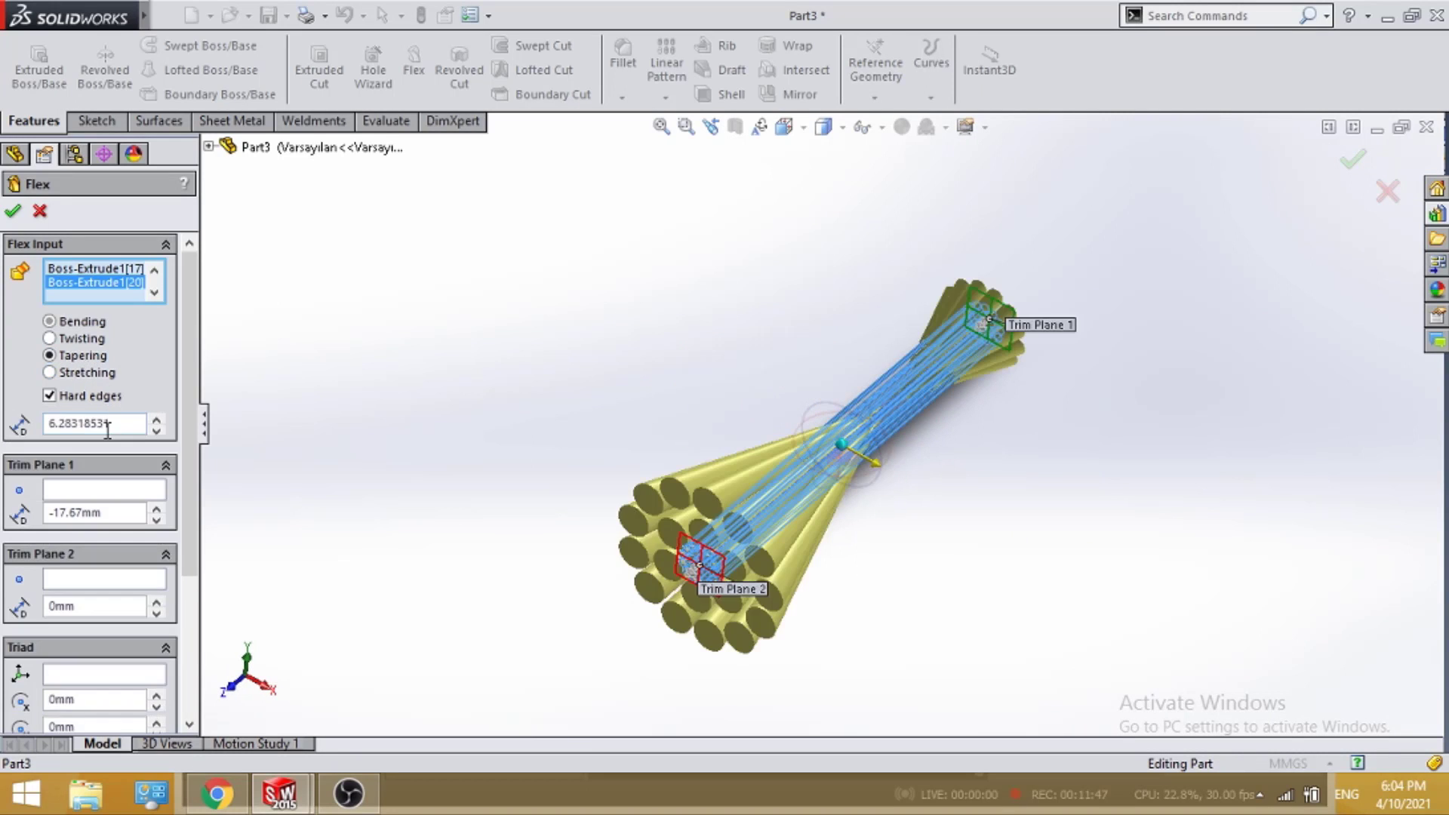
pyautogui.moveTo(860, 478)
pyautogui.mouseDown(button='middle')
pyautogui.moveTo(800, 440)
pyautogui.moveTo(806, 411)
pyautogui.moveTo(861, 472)
pyautogui.mouseUp(button='middle')
pyautogui.scroll(-2, 830, 513)
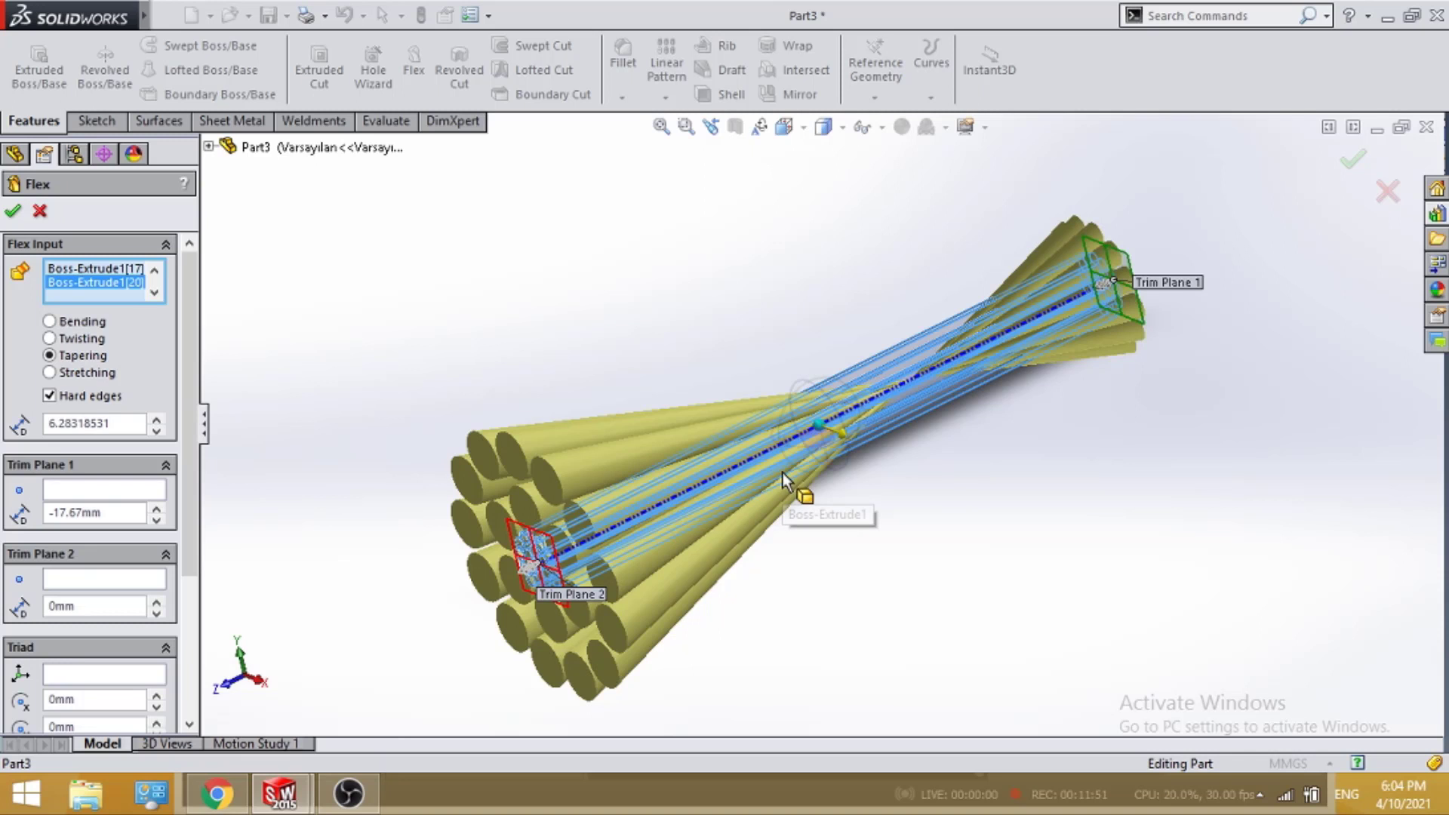
pyautogui.scroll(1, 789, 487)
pyautogui.moveTo(562, 526)
pyautogui.mouseDown()
pyautogui.moveTo(619, 537)
pyautogui.moveTo(421, 647)
pyautogui.moveTo(589, 562)
pyautogui.mouseUp()
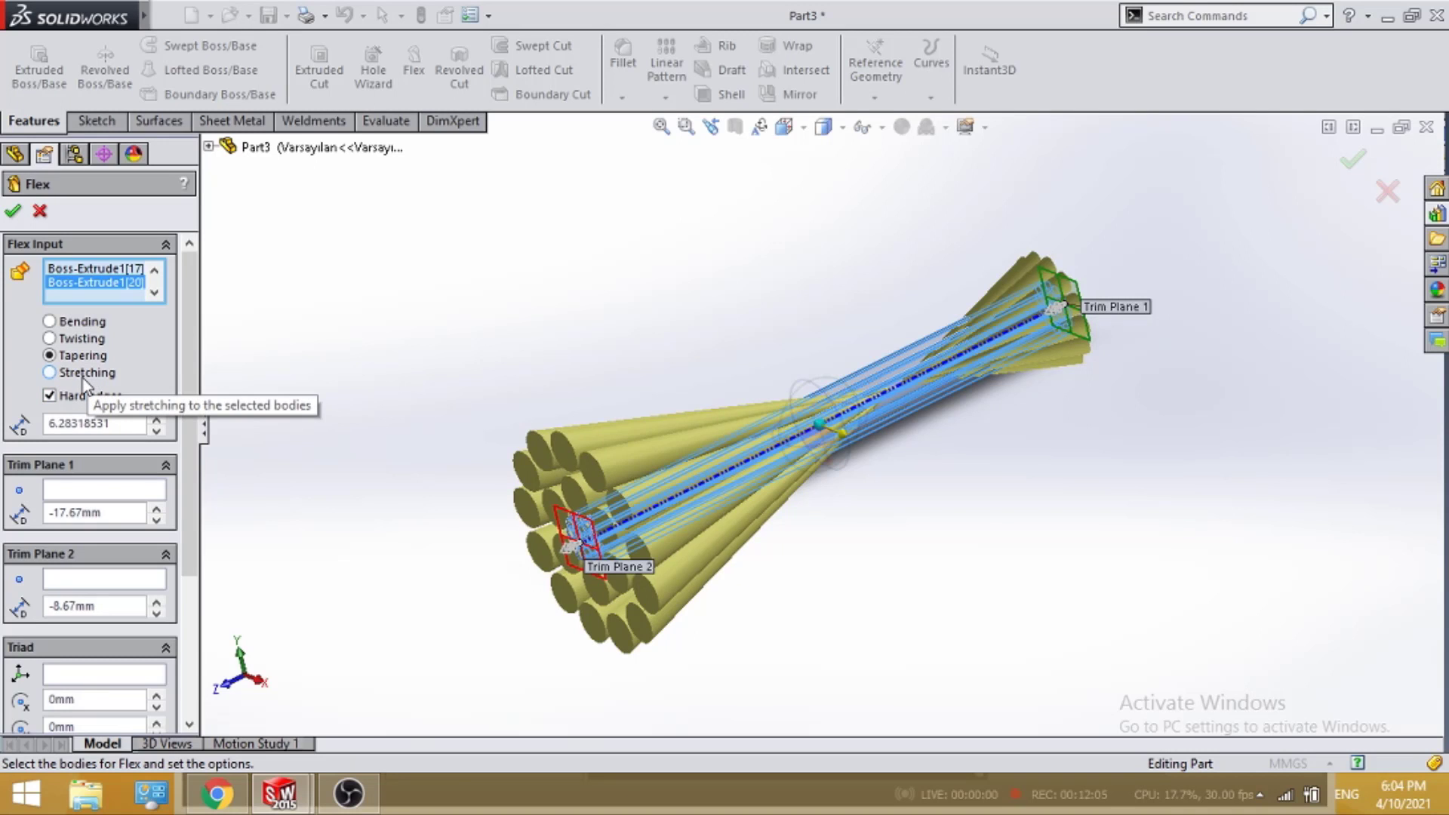
# Try Stretching, then set the flex mode to Twisting
pyautogui.click(84, 378)
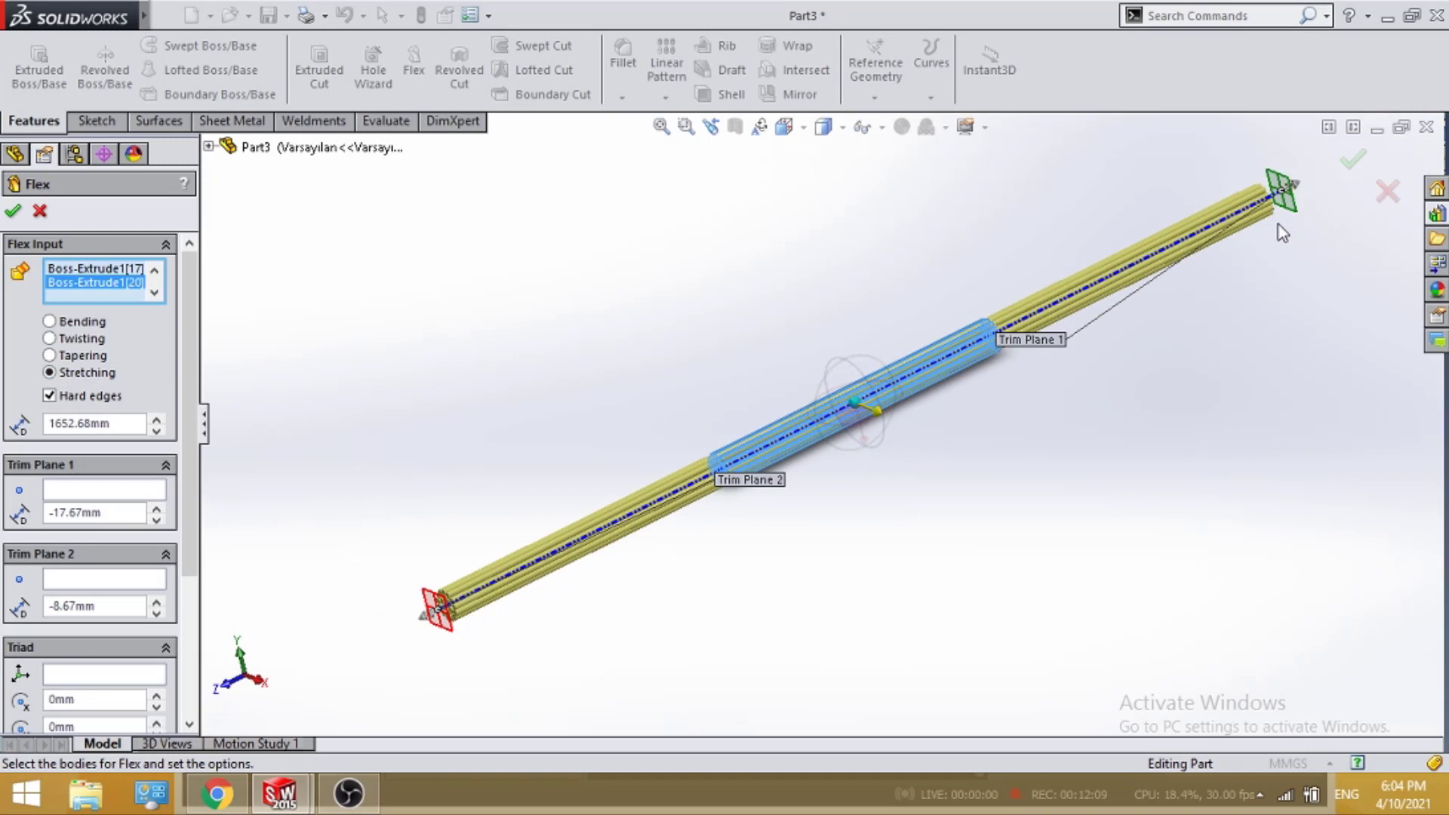
pyautogui.click(50, 338)
pyautogui.scroll(-1, 774, 363)
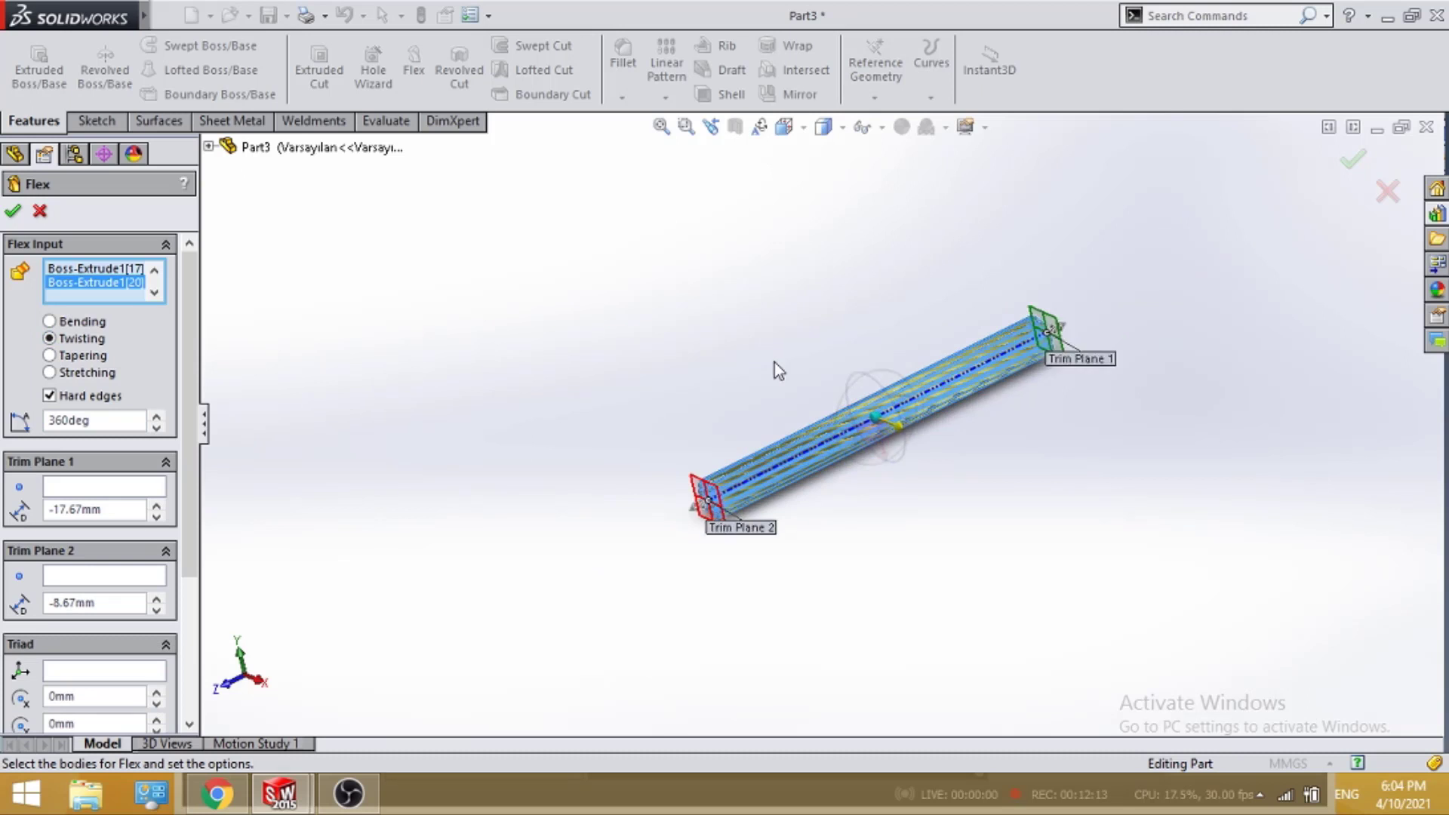
pyautogui.scroll(-2, 785, 385)
pyautogui.scroll(-2, 789, 407)
pyautogui.scroll(-2, 809, 429)
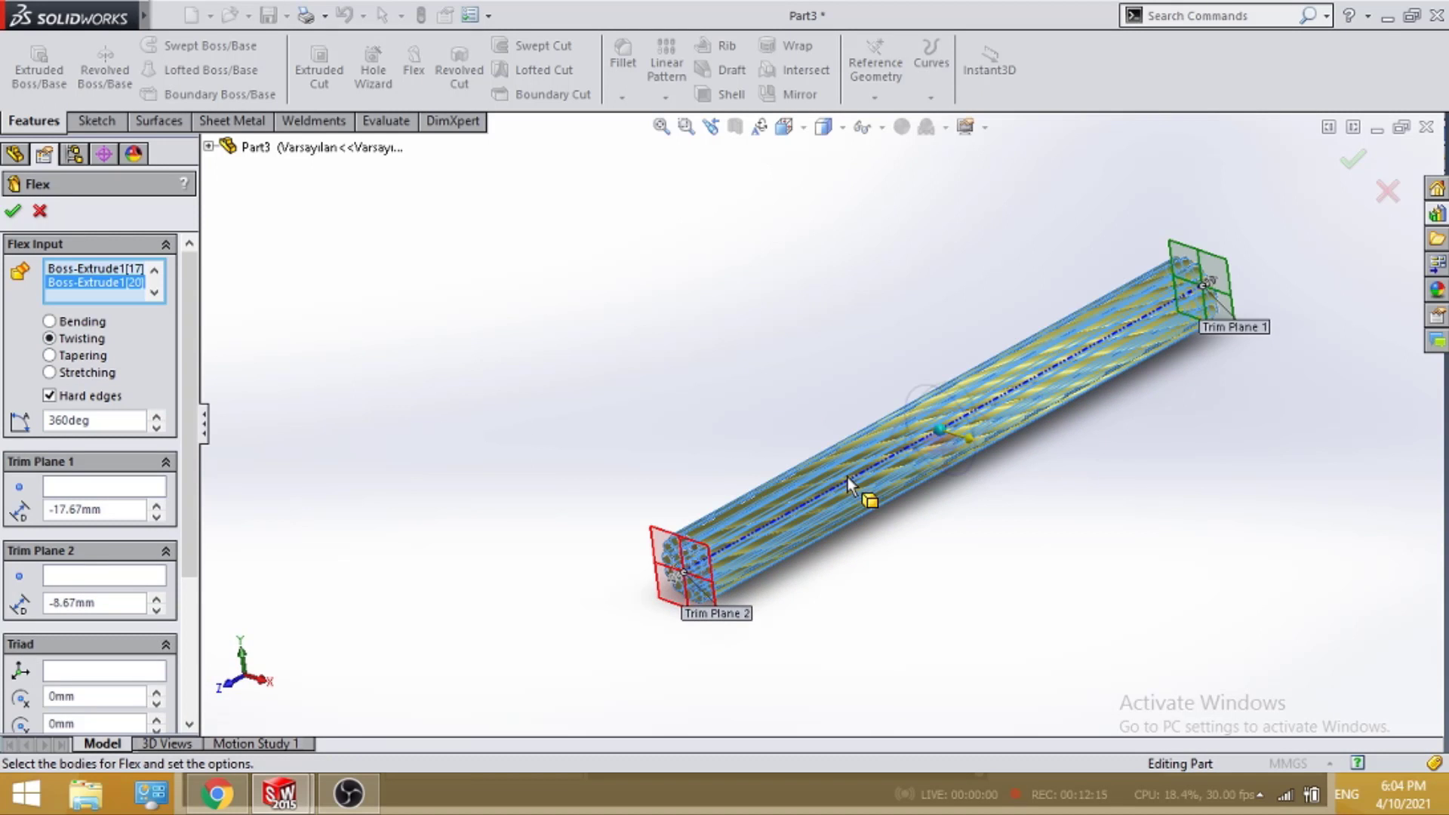
pyautogui.scroll(-1, 800, 474)
pyautogui.moveTo(759, 495); pyautogui.dragTo(800, 540, button='middle')
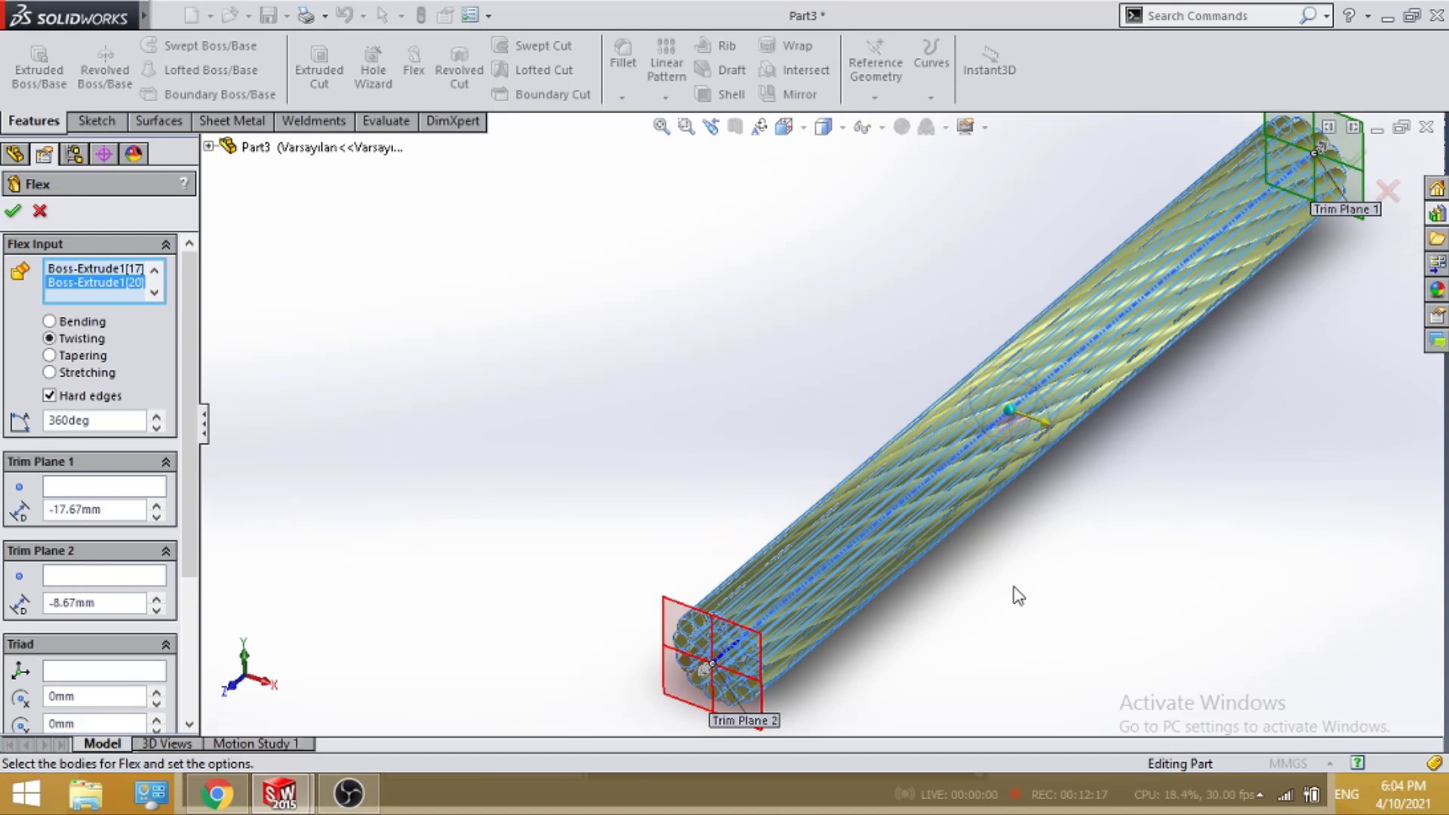
pyautogui.moveTo(1014, 592); pyautogui.dragTo(866, 513, button='middle')
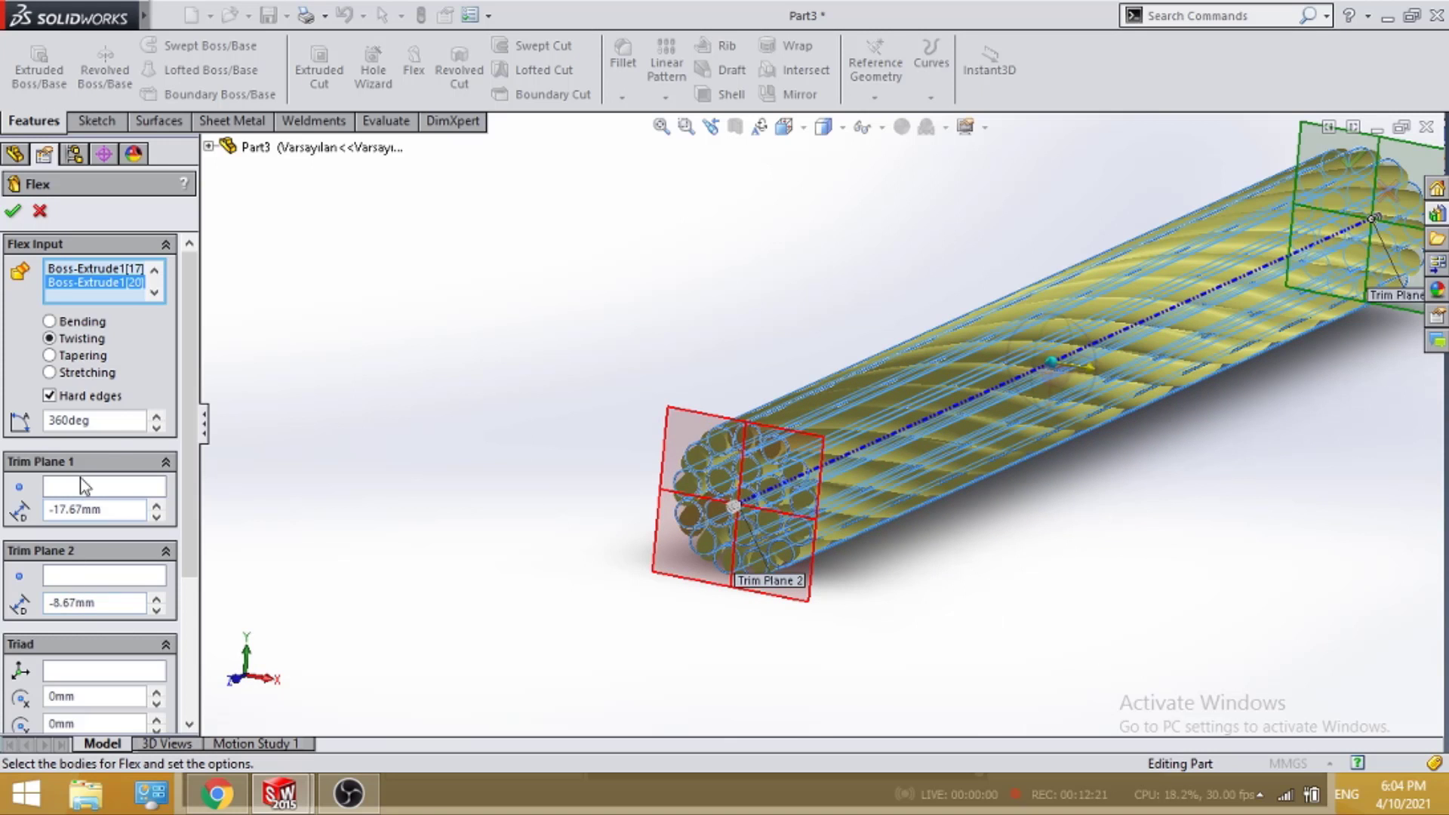
# Set the twist angle to 600° after trying 120°, and accept Flex1
pyautogui.doubleClick(113, 427)
pyautogui.write('120')
pyautogui.press('Return')
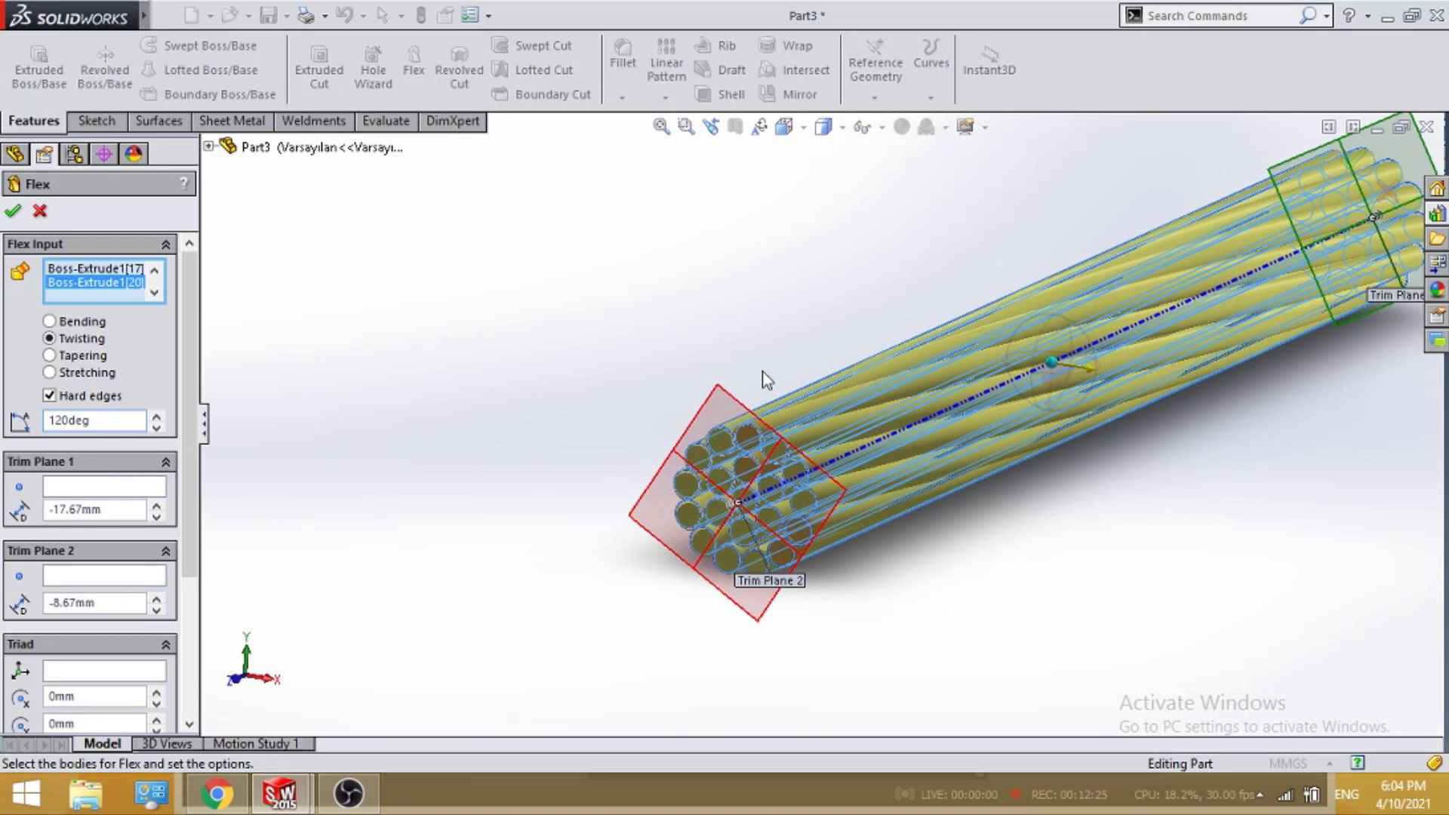
pyautogui.moveTo(762, 371)
pyautogui.mouseDown(button='middle')
pyautogui.moveTo(870, 412)
pyautogui.moveTo(755, 392)
pyautogui.mouseUp(button='middle')
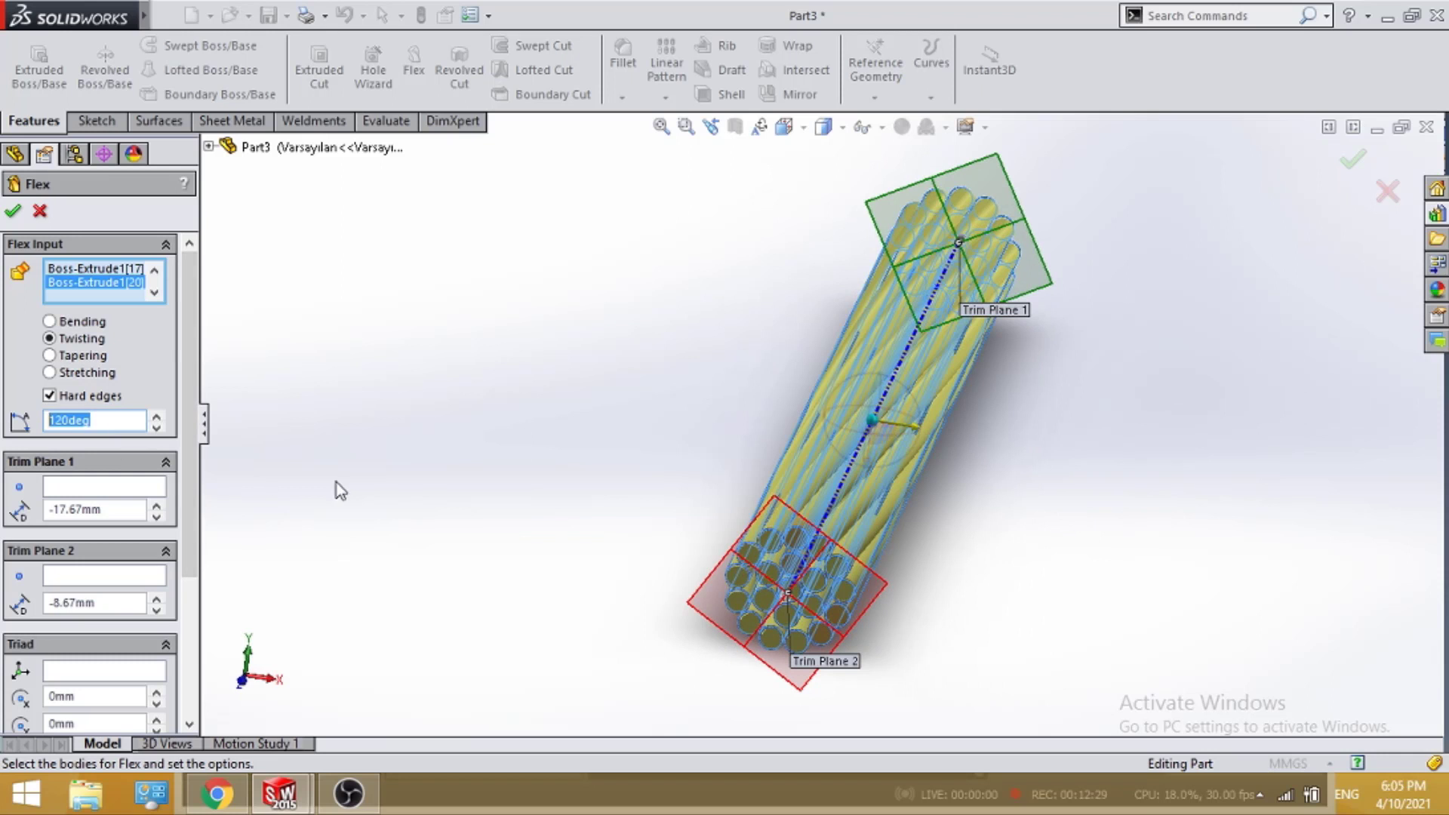
pyautogui.write('600')
pyautogui.press('Return')
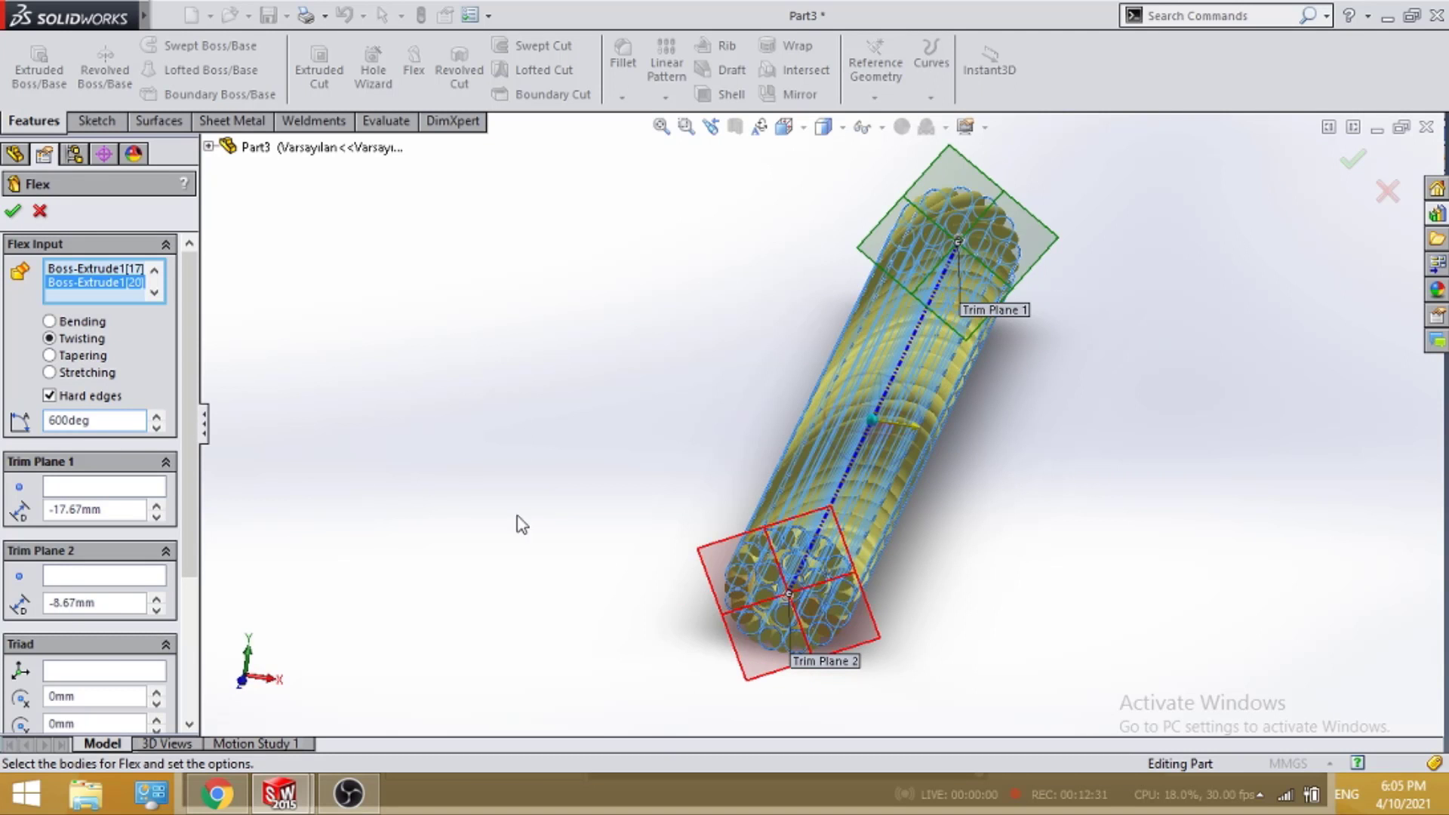
pyautogui.moveTo(520, 524); pyautogui.dragTo(868, 487, button='middle')
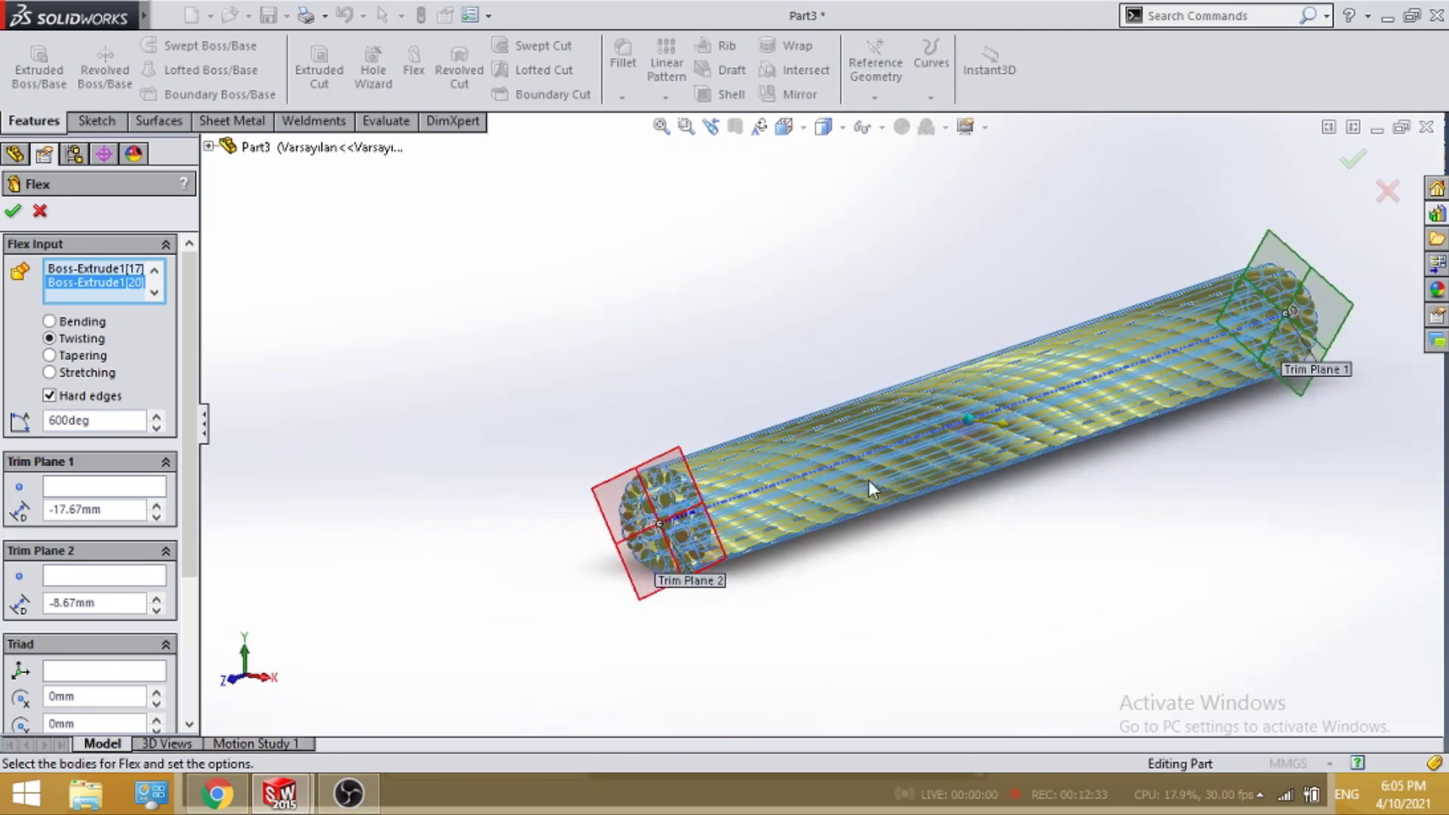
pyautogui.scroll(-2, 763, 431)
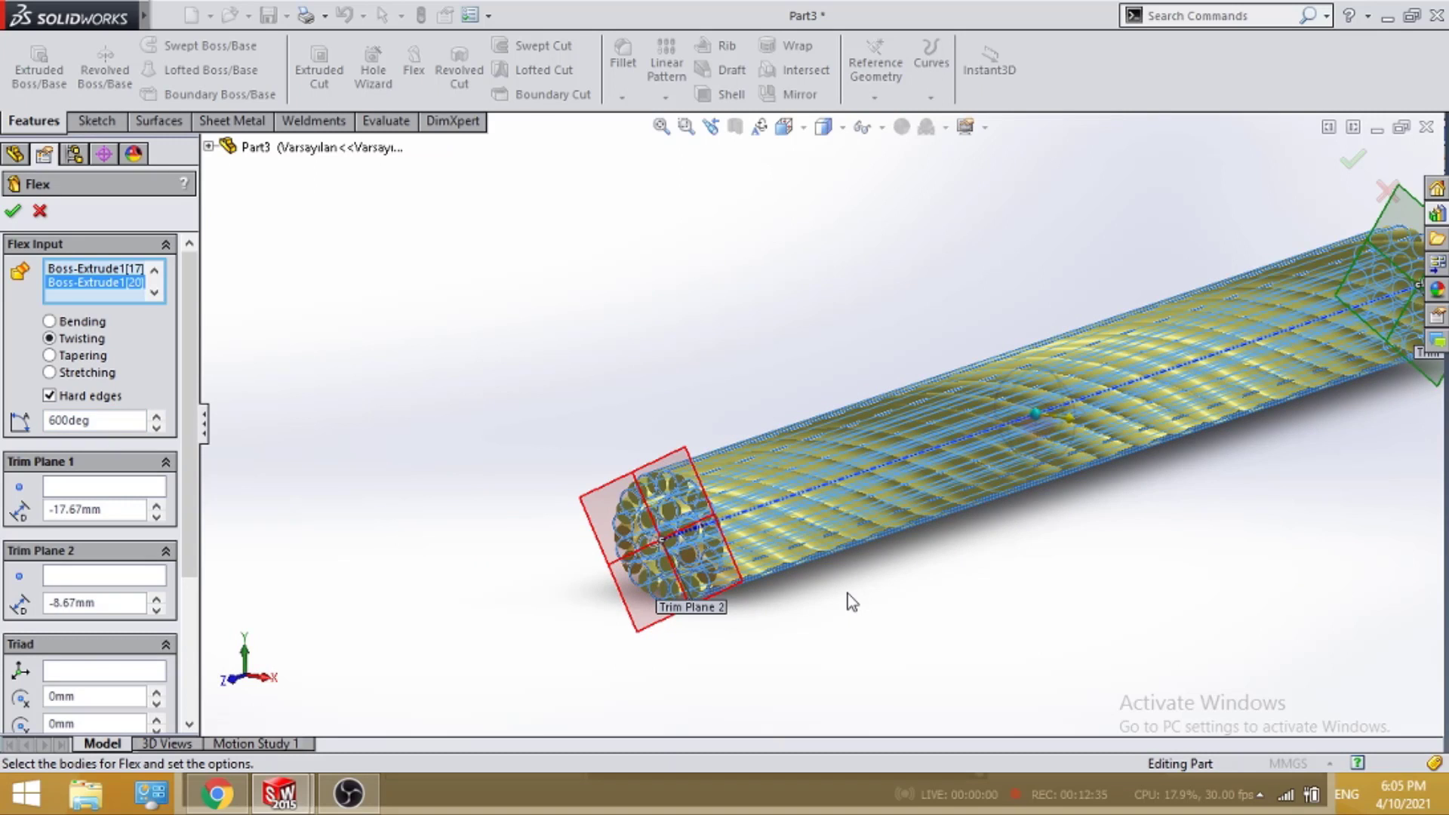
pyautogui.scroll(1, 848, 593)
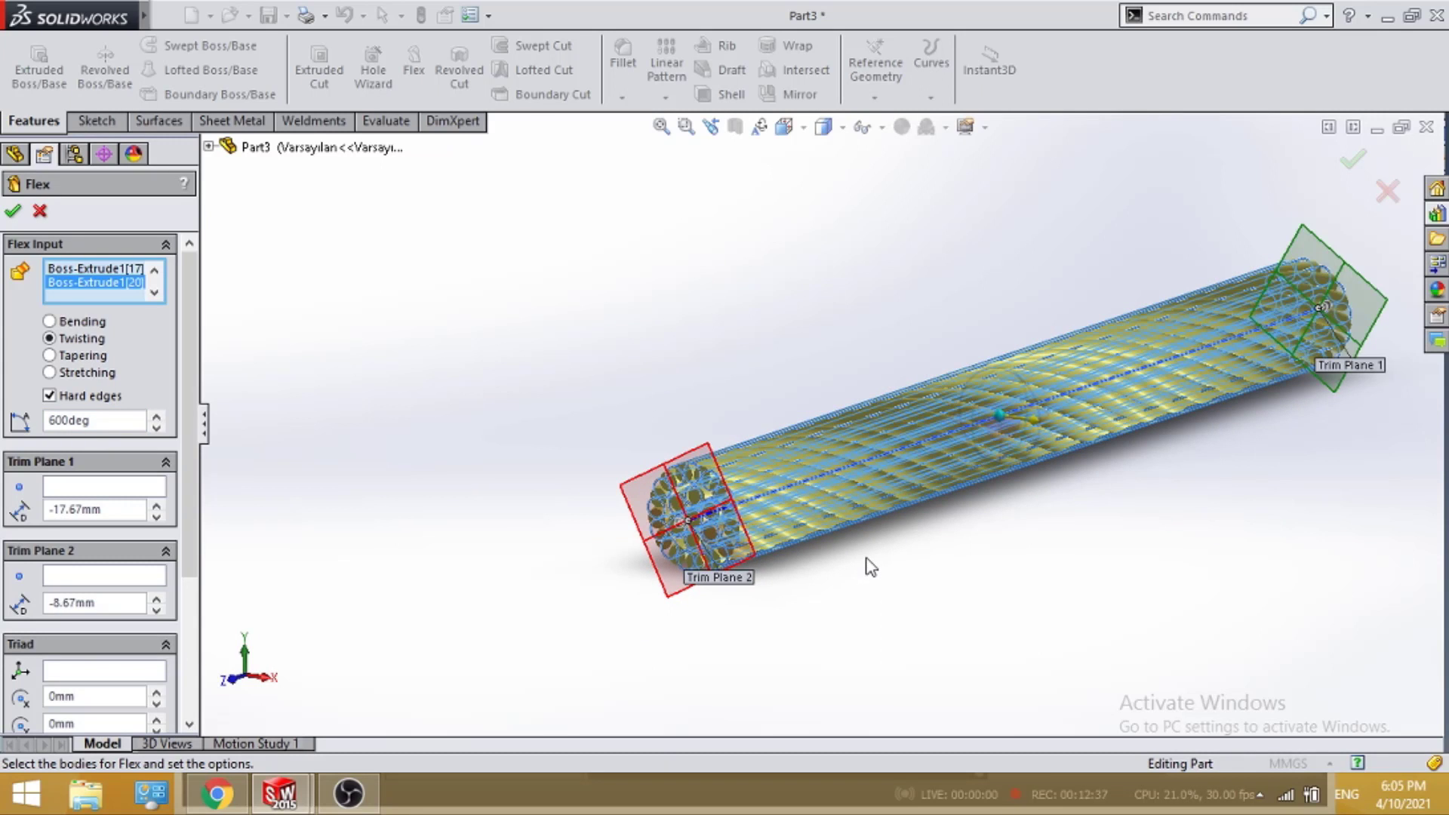
pyautogui.moveTo(826, 430); pyautogui.dragTo(801, 428, button='middle')
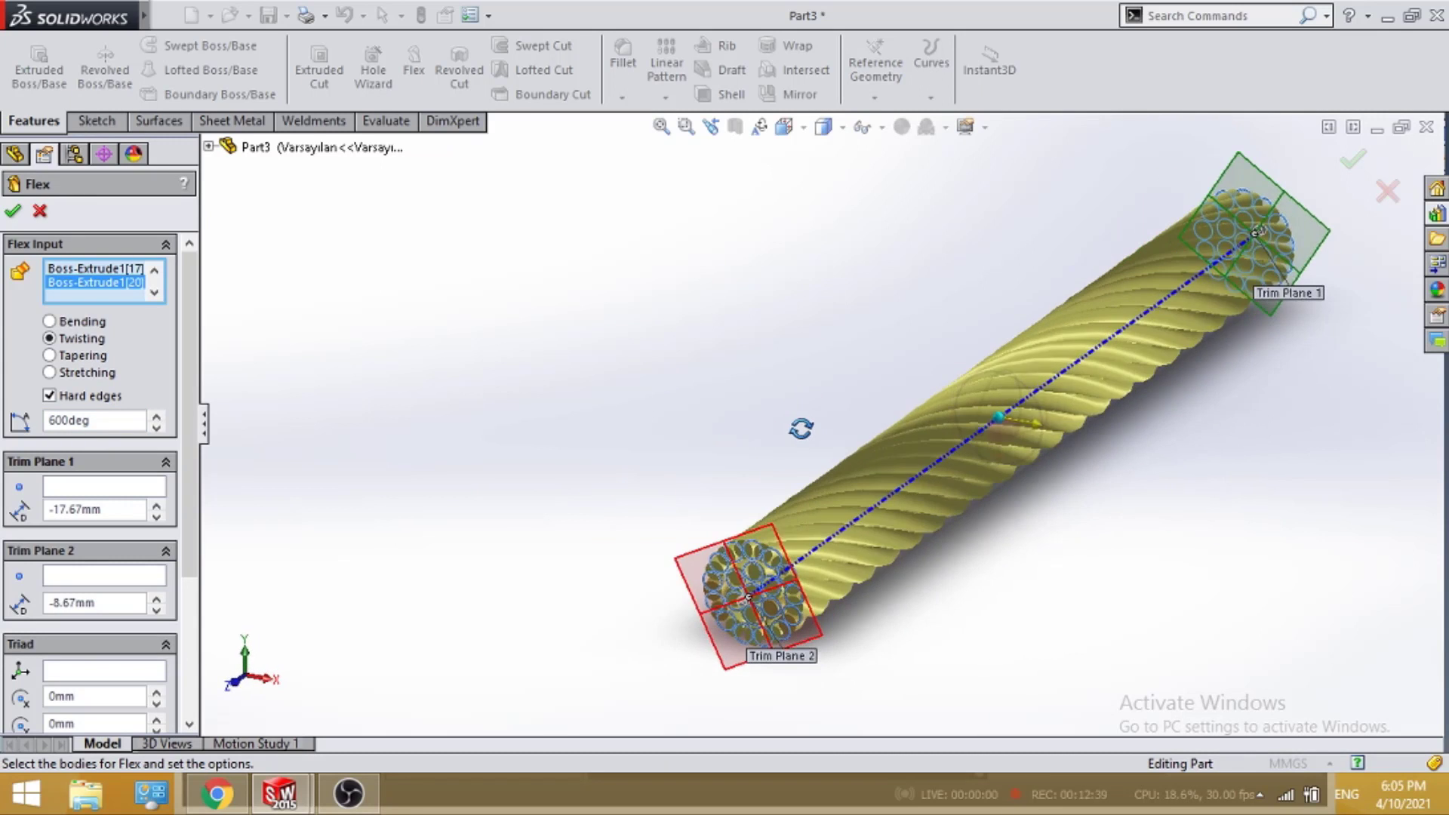
pyautogui.click(13, 213)
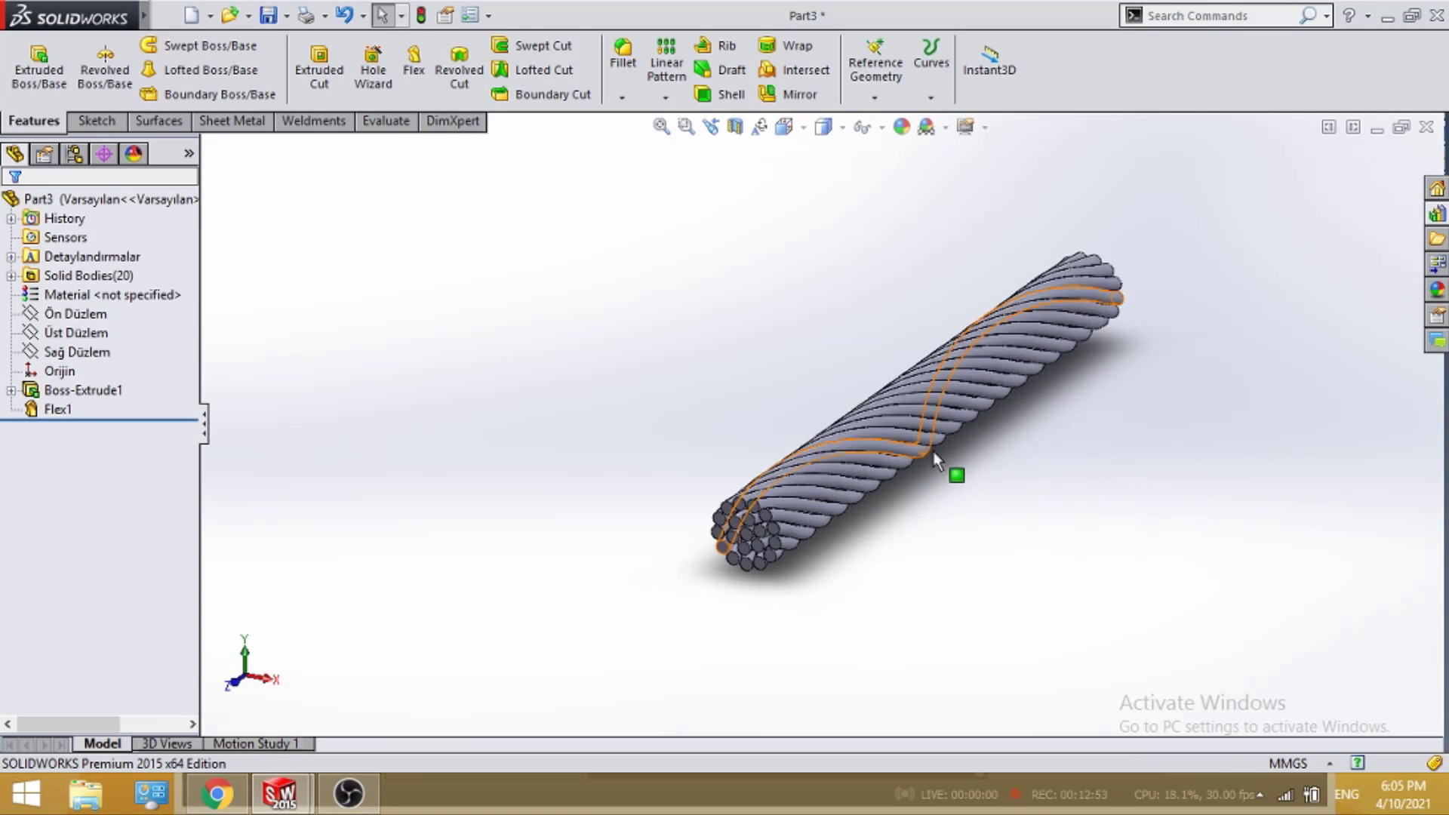
# Open the appearances library and browse to the Metal category
pyautogui.scroll(2, 863, 337)
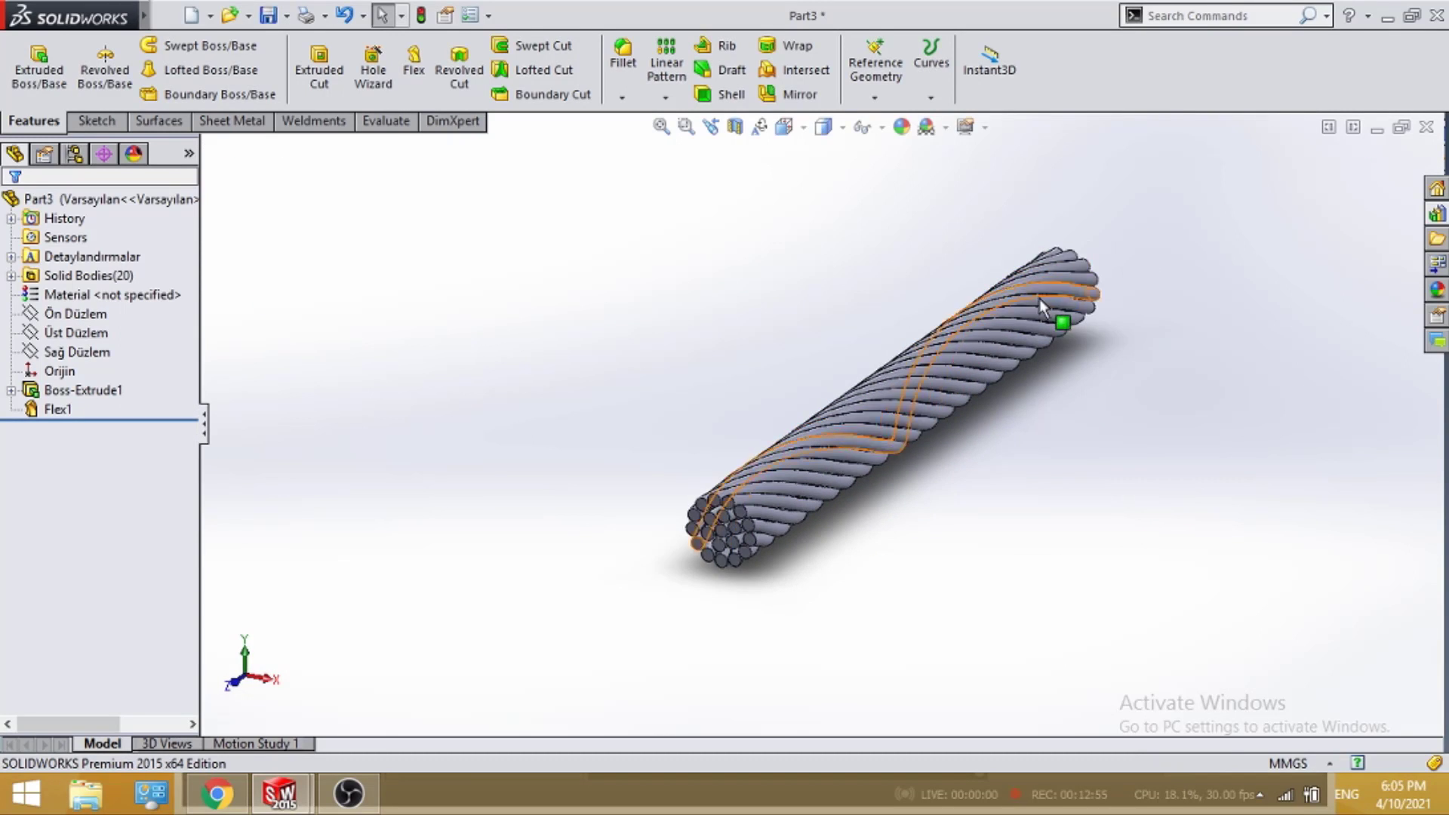
pyautogui.click(1435, 287)
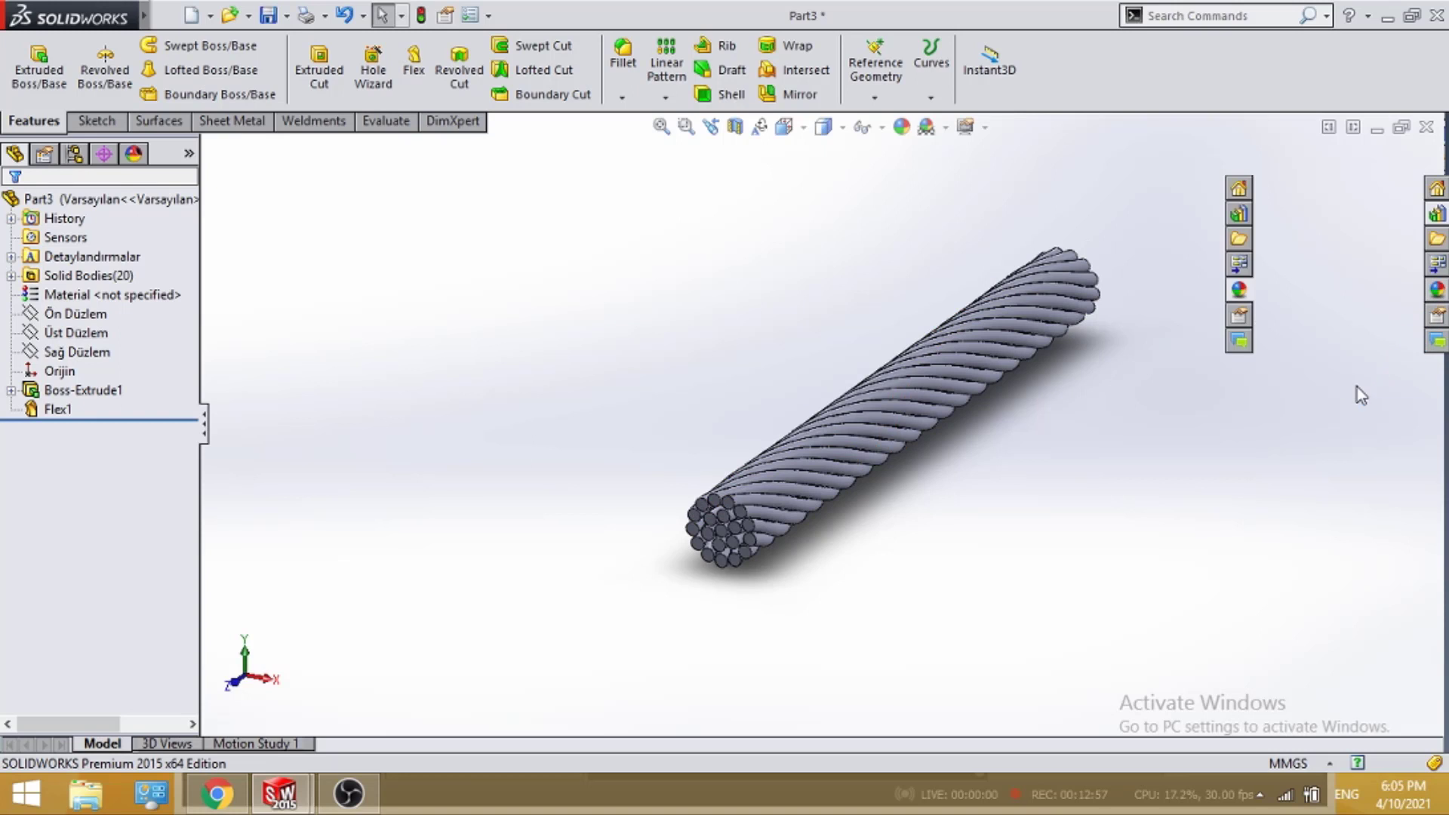
pyautogui.click(1272, 186)
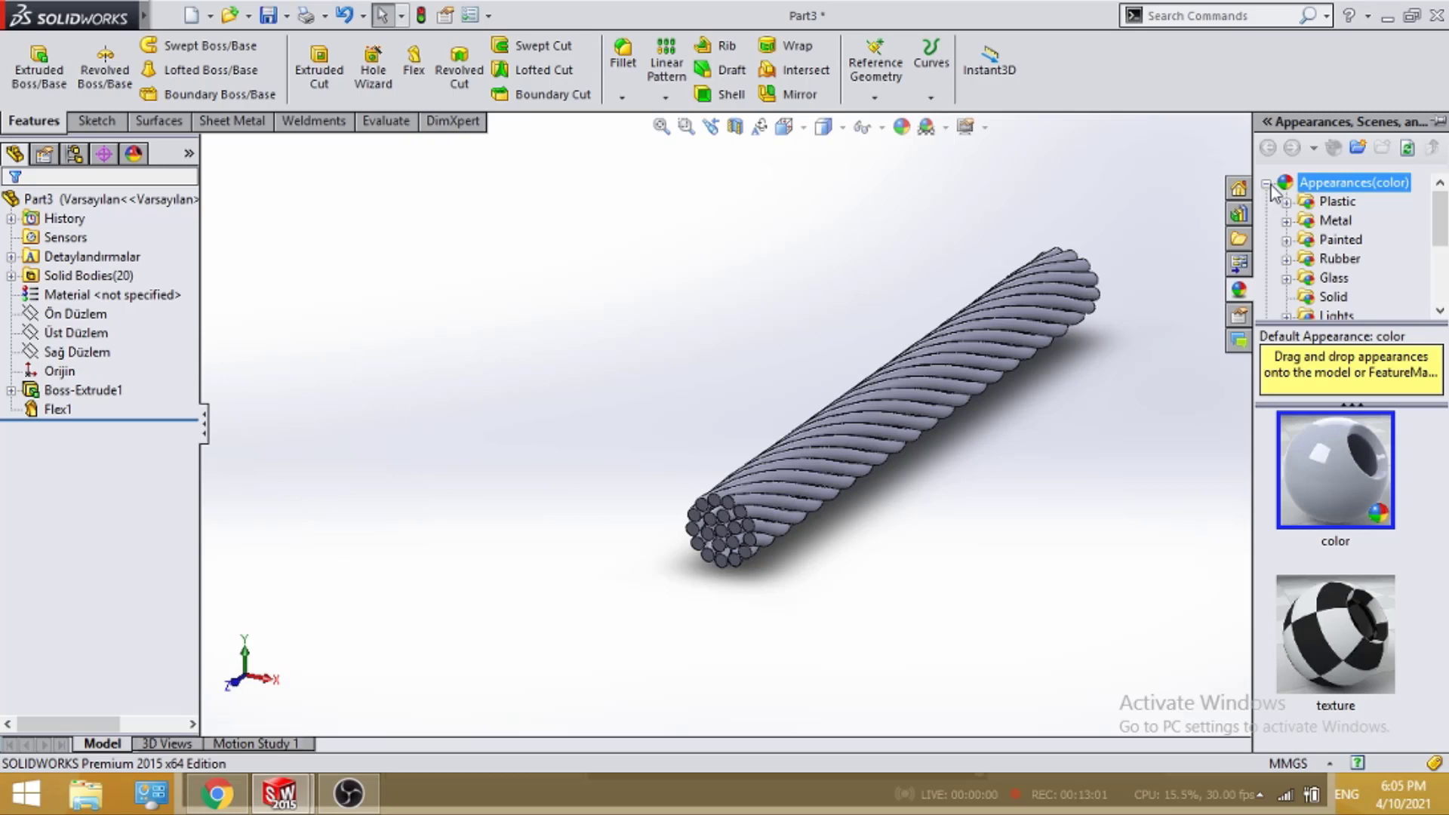
pyautogui.click(1332, 220)
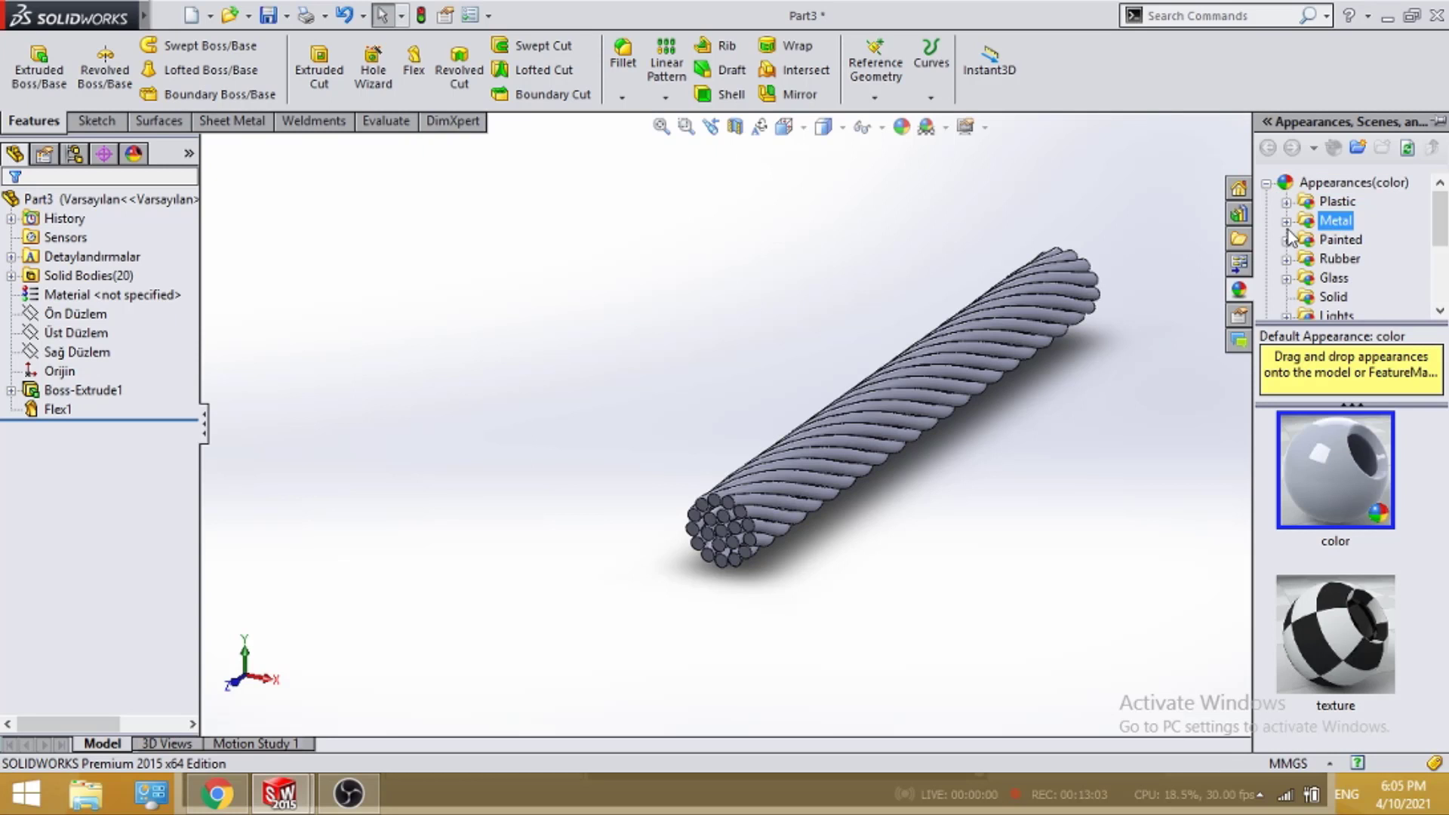
pyautogui.scroll(-1, 1377, 286)
pyautogui.scroll(-1, 1377, 287)
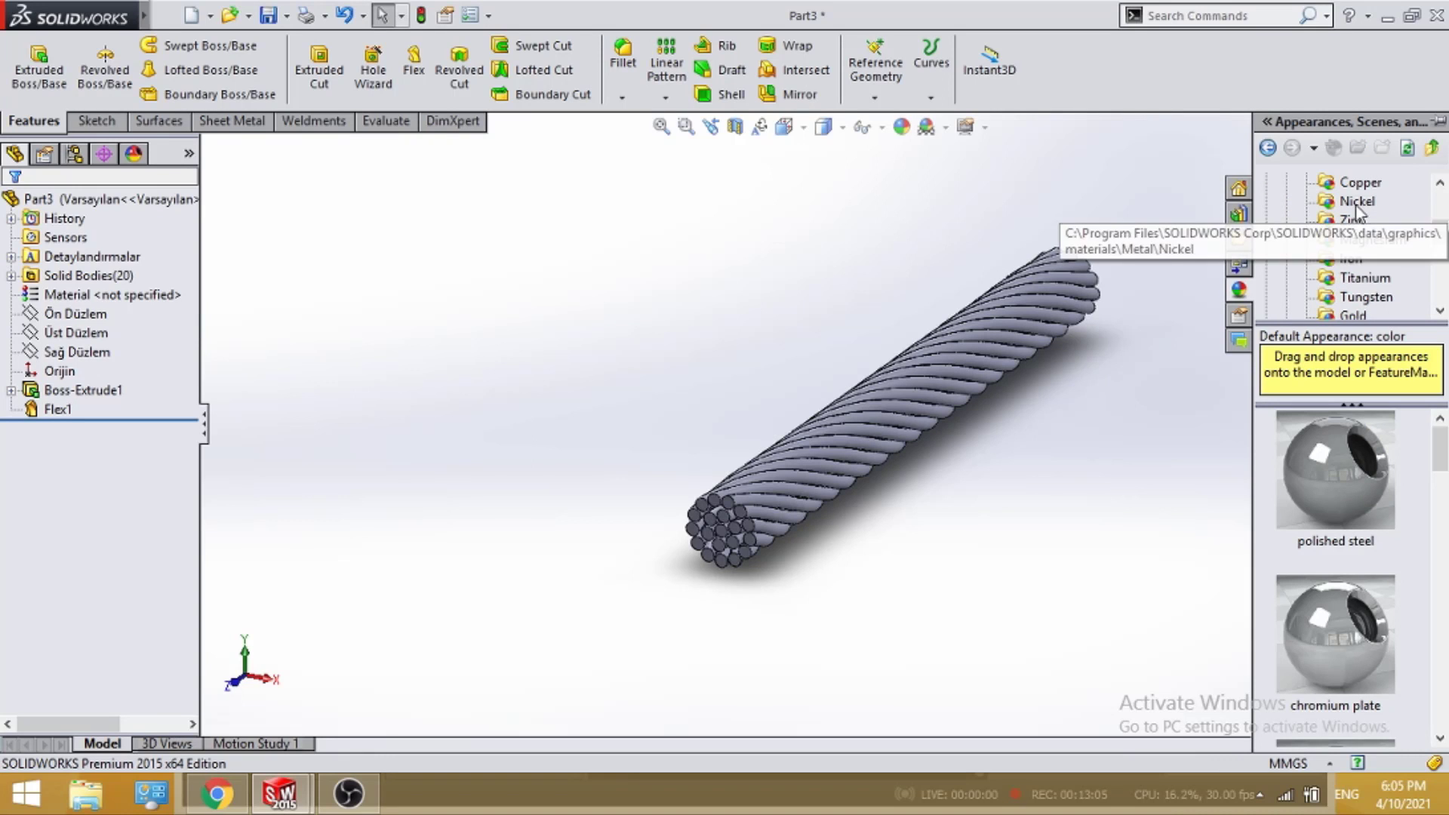
pyautogui.scroll(-1, 1375, 285)
pyautogui.scroll(-1, 1386, 313)
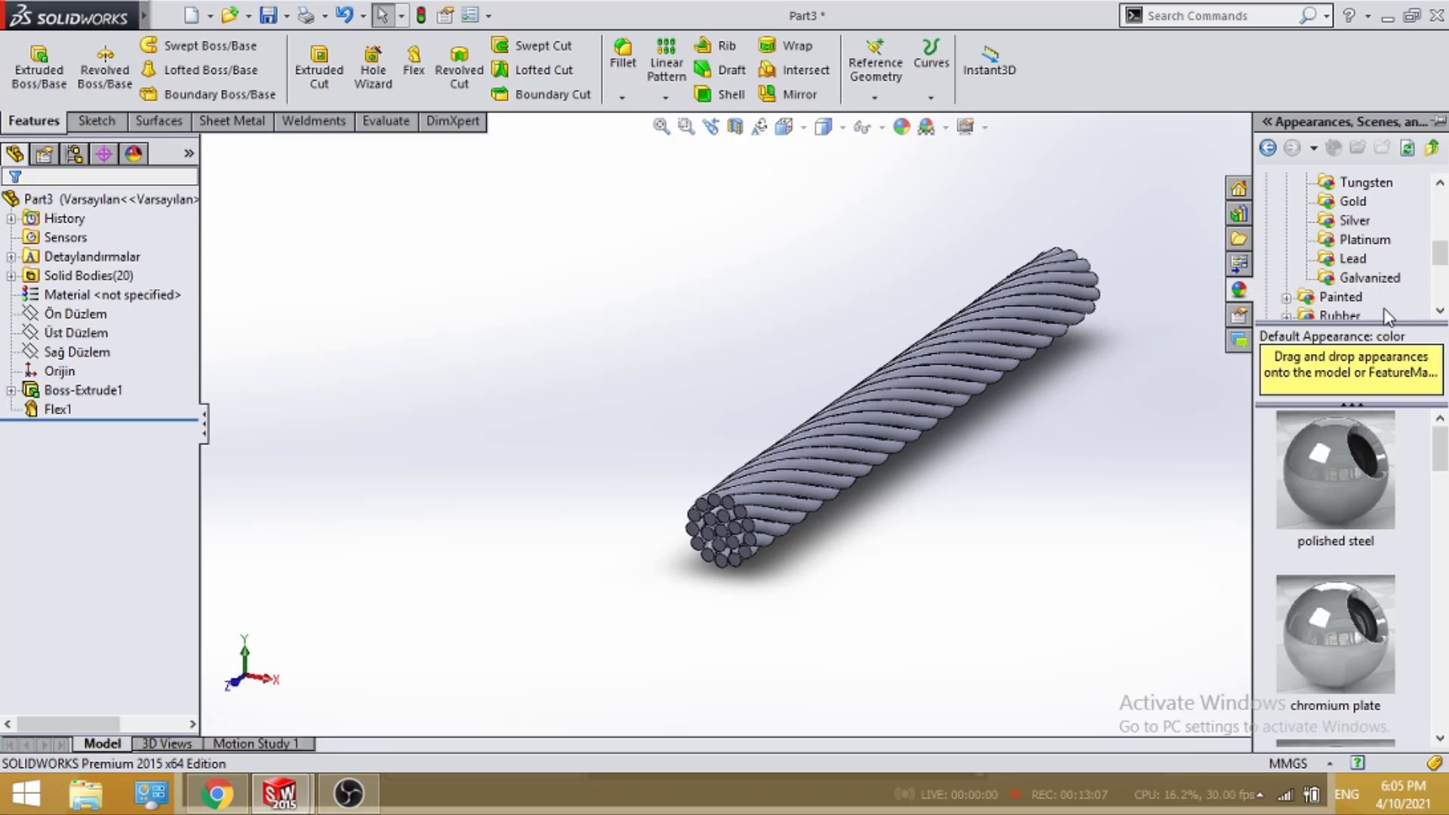
pyautogui.scroll(1, 1371, 249)
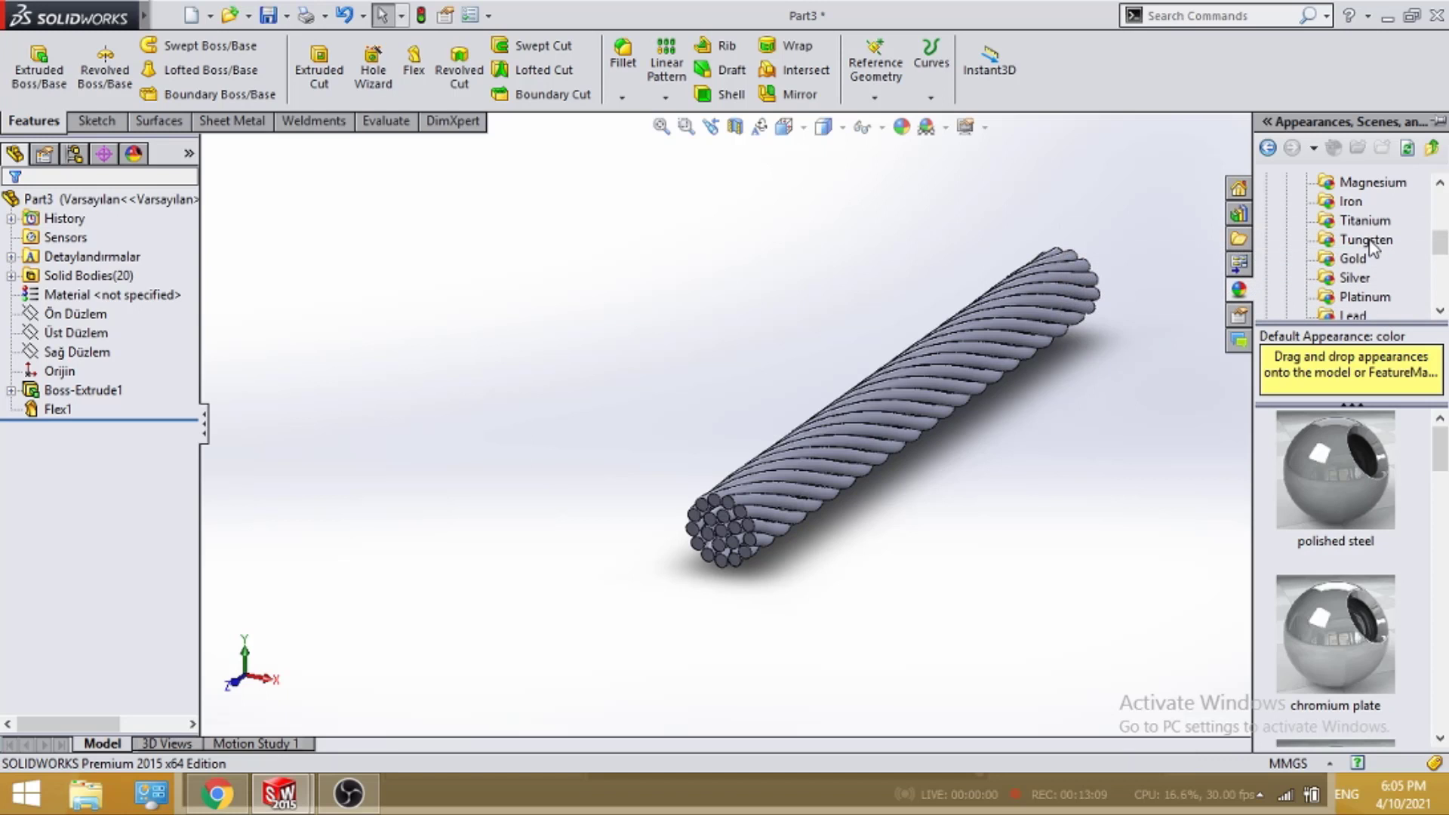
pyautogui.scroll(1, 1372, 248)
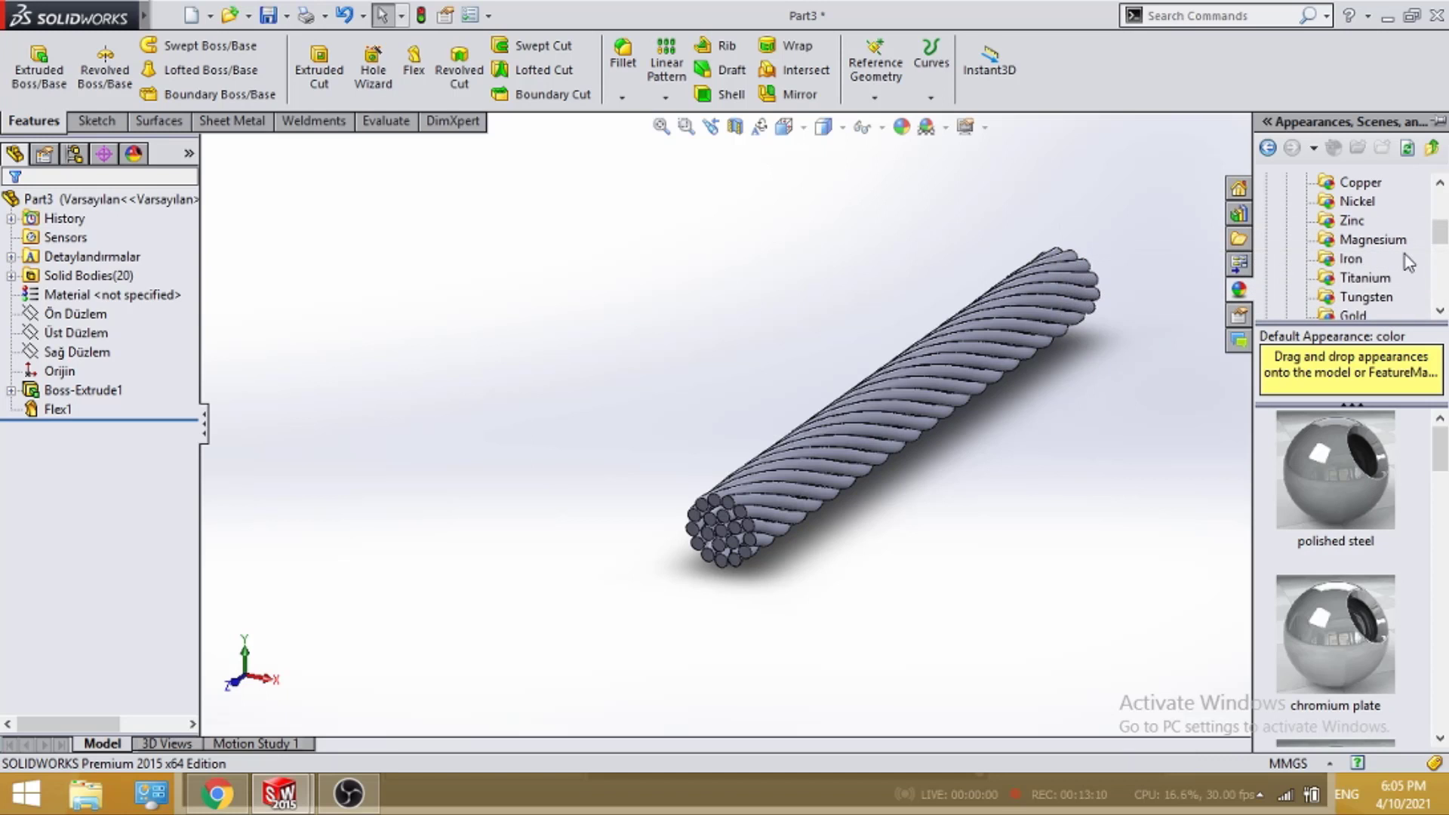
# Apply polished copper from the Copper swatches to the rope and close the pane
pyautogui.click(1358, 183)
pyautogui.scroll(-2, 1387, 455)
pyautogui.scroll(-2, 1368, 509)
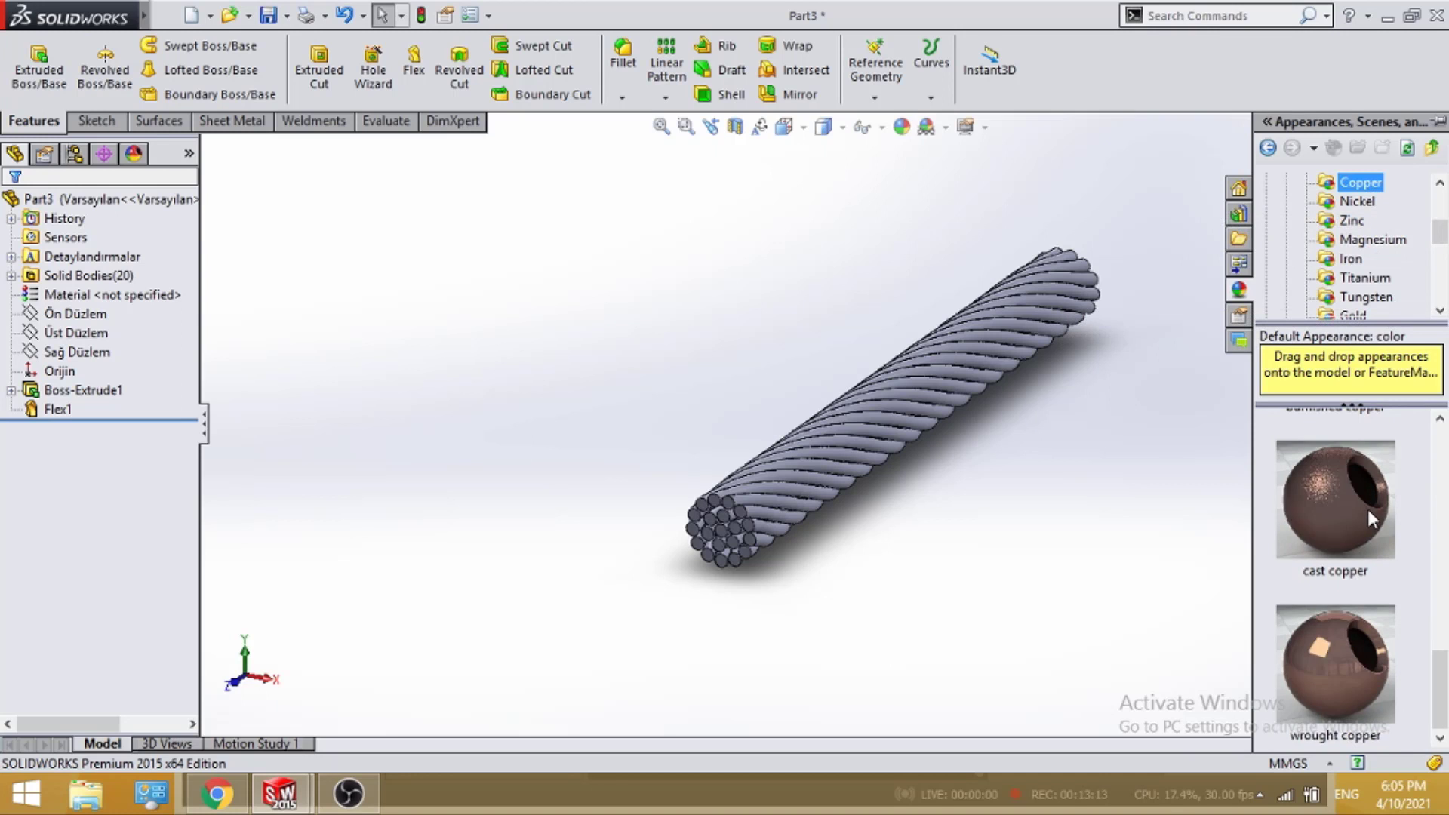
pyautogui.scroll(3, 1368, 509)
pyautogui.doubleClick(1339, 493)
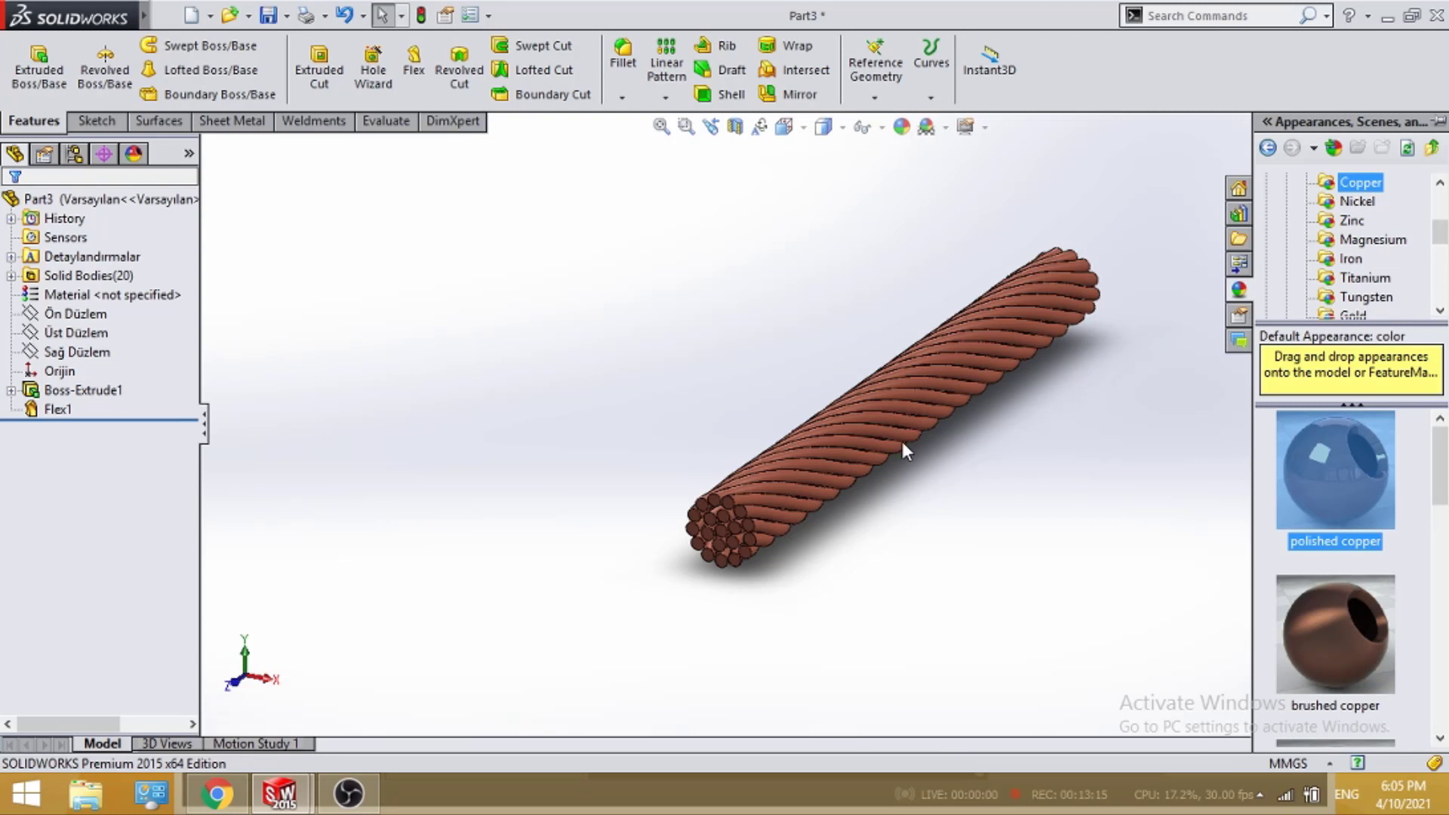
pyautogui.click(1196, 466)
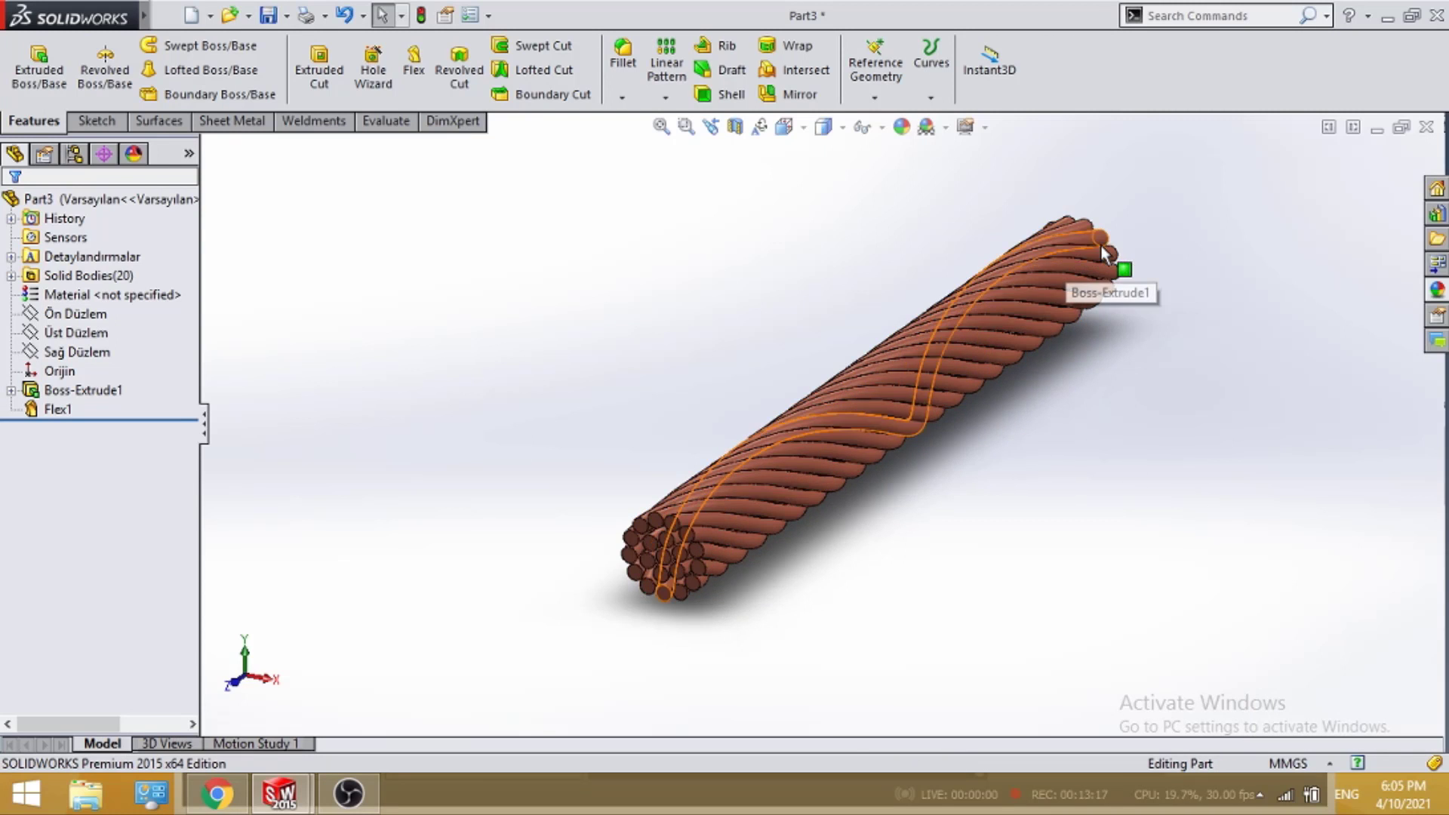